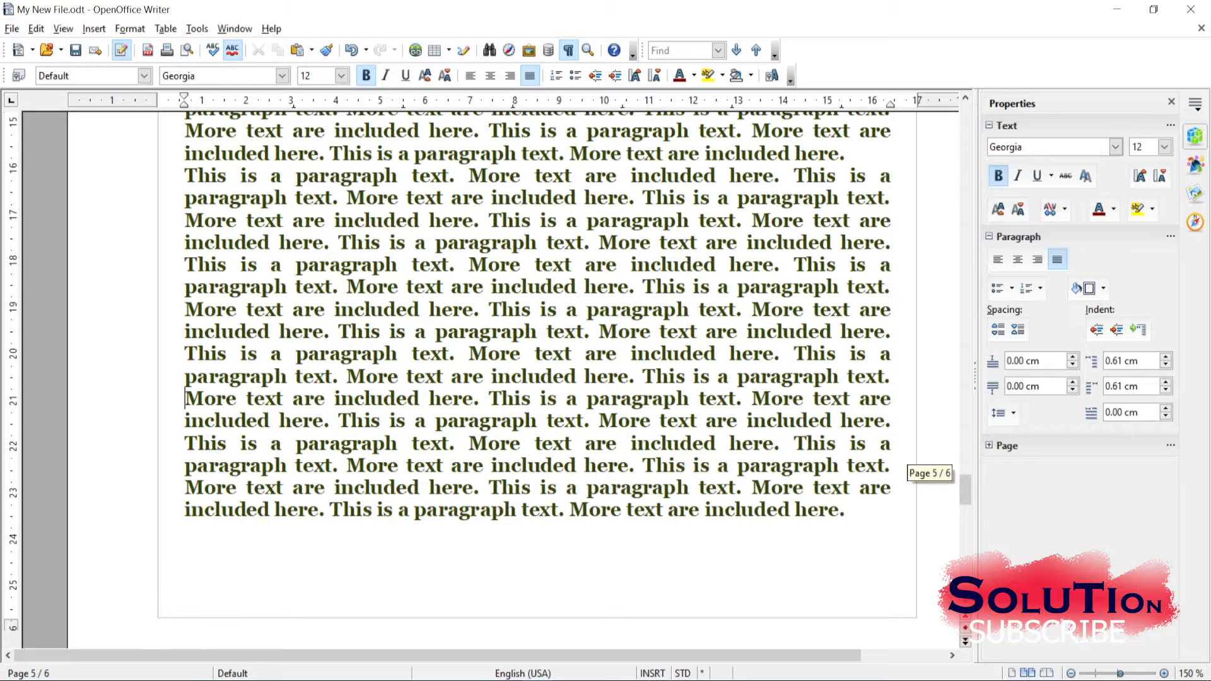
Start inserting a table at the top of the blank page 6 and name it MyTable.
{"action": "left_click", "coordinate": [184, 443]}
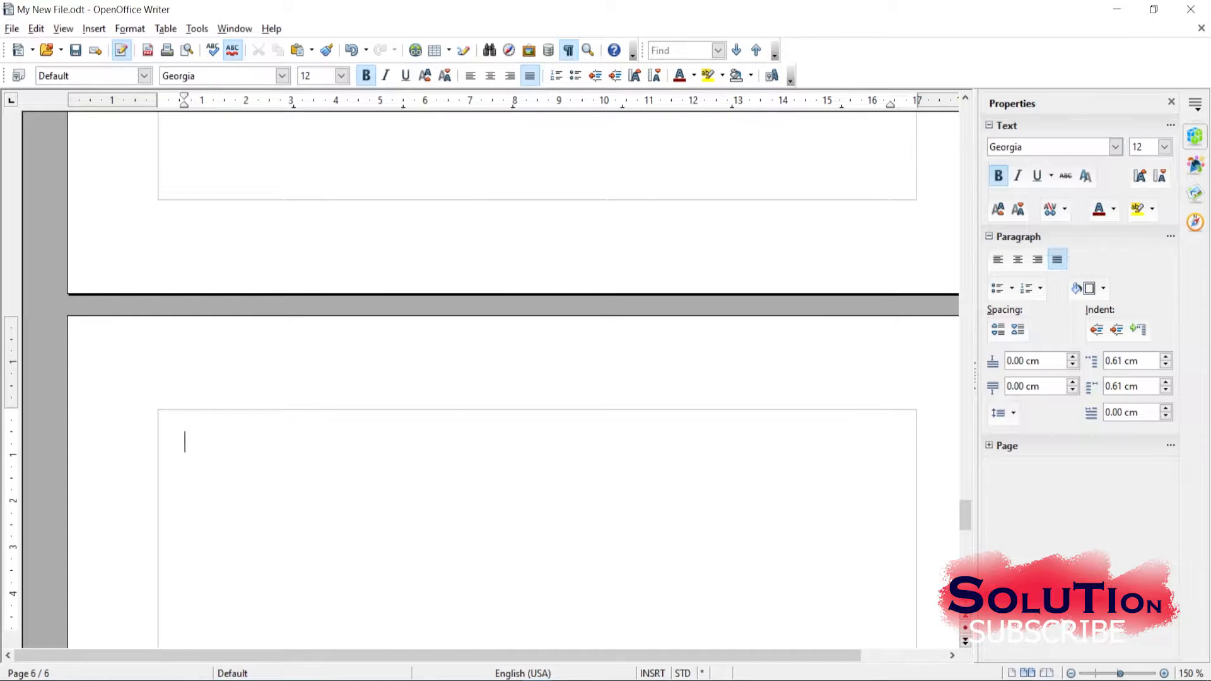
{"action": "left_click", "coordinate": [165, 29]}
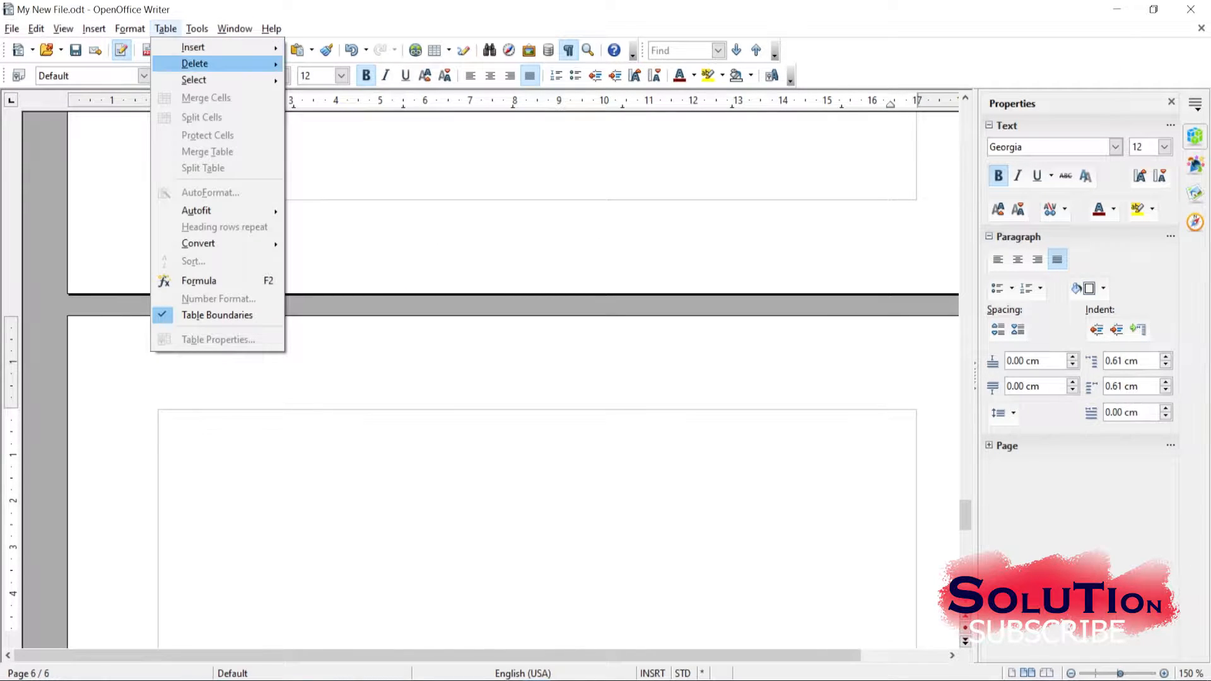
{"action": "mouse_move", "coordinate": [193, 48]}
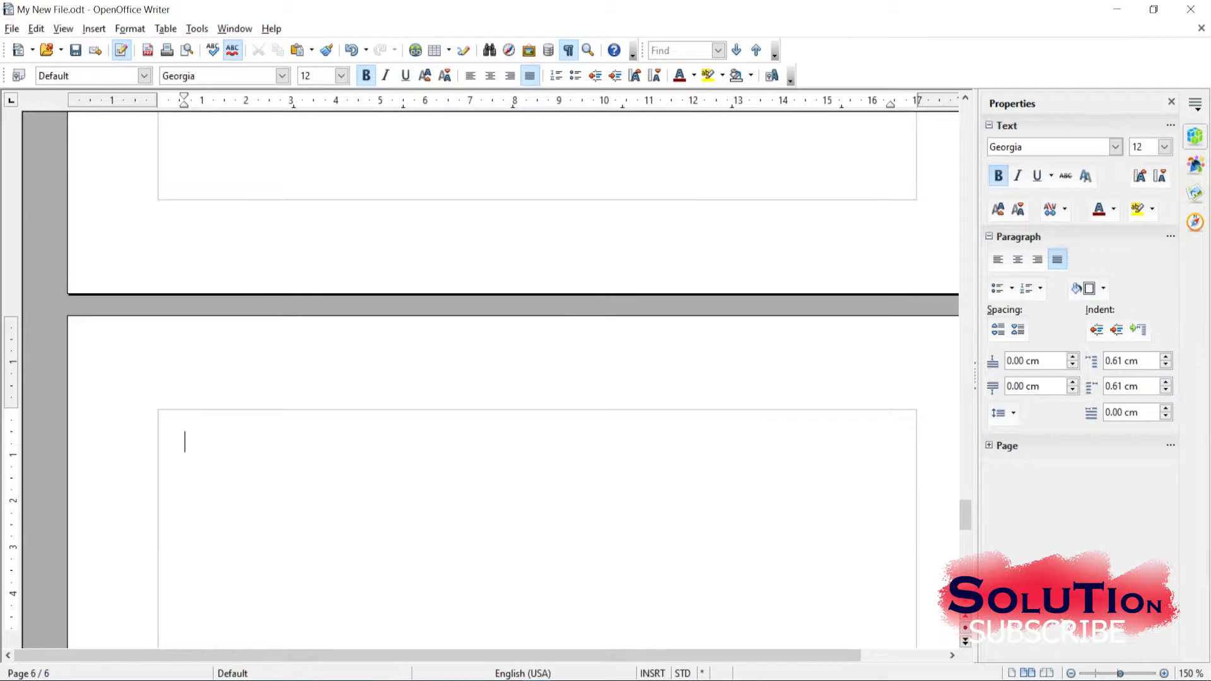
{"action": "left_click", "coordinate": [165, 28]}
{"action": "mouse_move", "coordinate": [193, 47]}
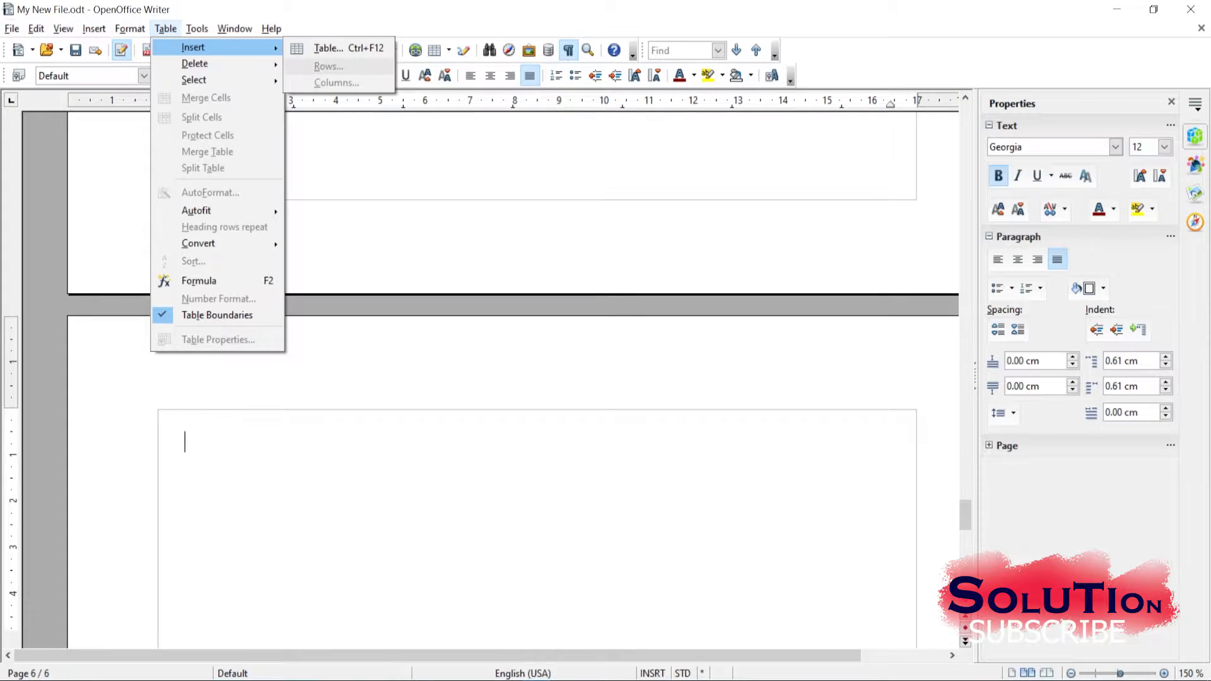
{"action": "left_click", "coordinate": [329, 47]}
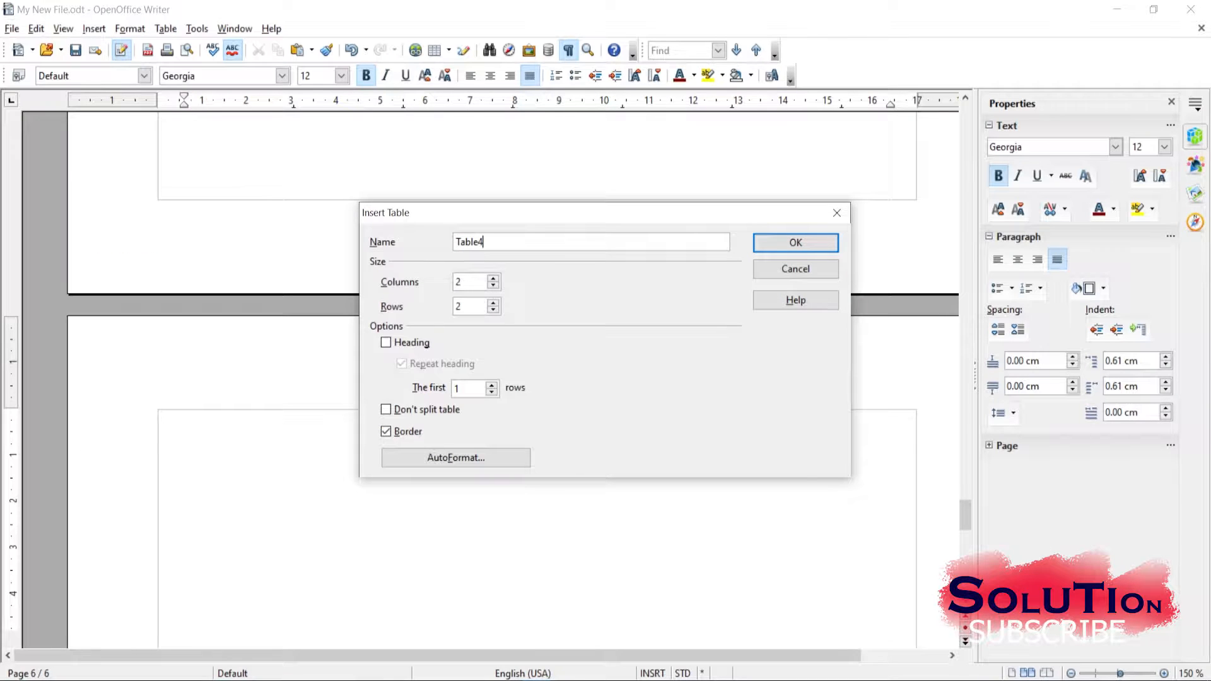
{"action": "double_click", "coordinate": [481, 242]}
{"action": "type", "text": "MyTAble"}
{"action": "key", "text": "BackSpace"}
{"action": "key", "text": "BackSpace"}
{"action": "key", "text": "BackSpace"}
{"action": "key", "text": "BackSpace"}
{"action": "type", "text": "able"}
Set the size of the new table to 5 columns and 4 rows.
{"action": "key", "text": "Tab"}
{"action": "type", "text": "4"}
{"action": "key", "text": "Up"}
{"action": "key", "text": "Down"}
{"action": "key", "text": "Down"}
{"action": "left_click", "coordinate": [493, 303]}
{"action": "left_click", "coordinate": [493, 303]}
{"action": "scroll", "coordinate": [795, 300], "scroll_direction": "down", "scroll_amount": 3}
{"action": "left_click", "coordinate": [494, 302]}
Open the table's AutoFormat options and preview styles such as Brown, Lavender, Gray, Black 1, Turquoise, Currency and Currency 3D.
{"action": "left_click", "coordinate": [455, 457]}
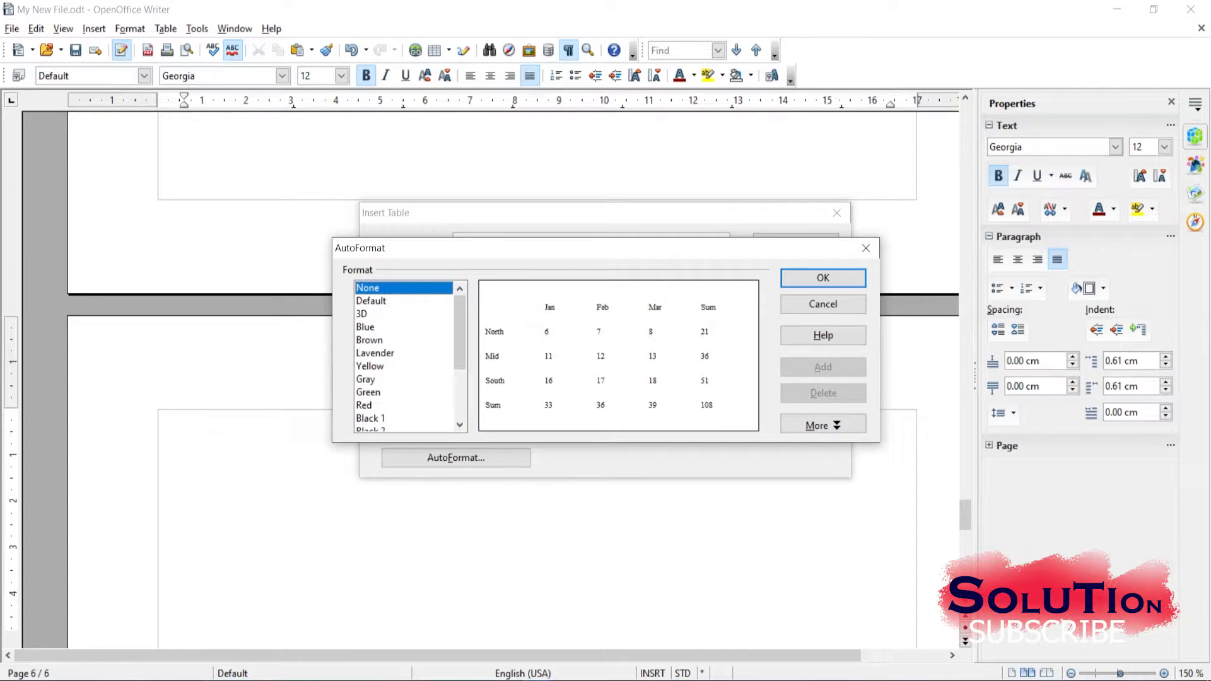
{"action": "left_click_drag", "start_coordinate": [543, 248], "coordinate": [424, 105]}
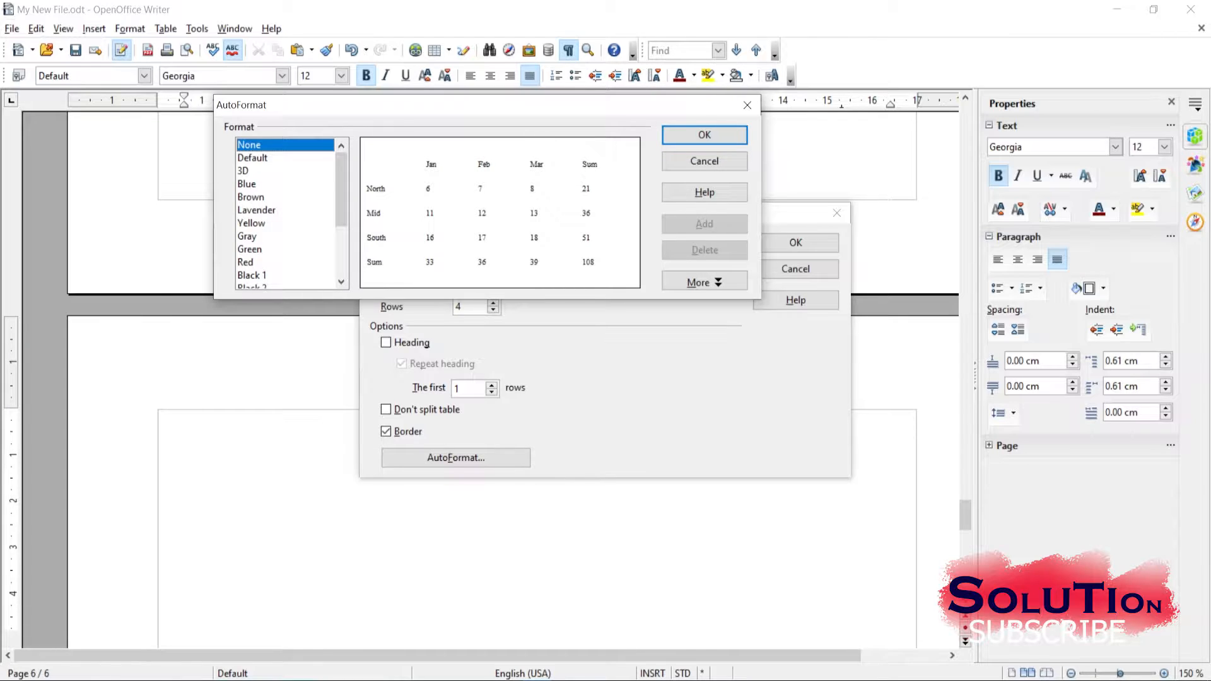
{"action": "left_click", "coordinate": [247, 184]}
{"action": "left_click", "coordinate": [251, 197]}
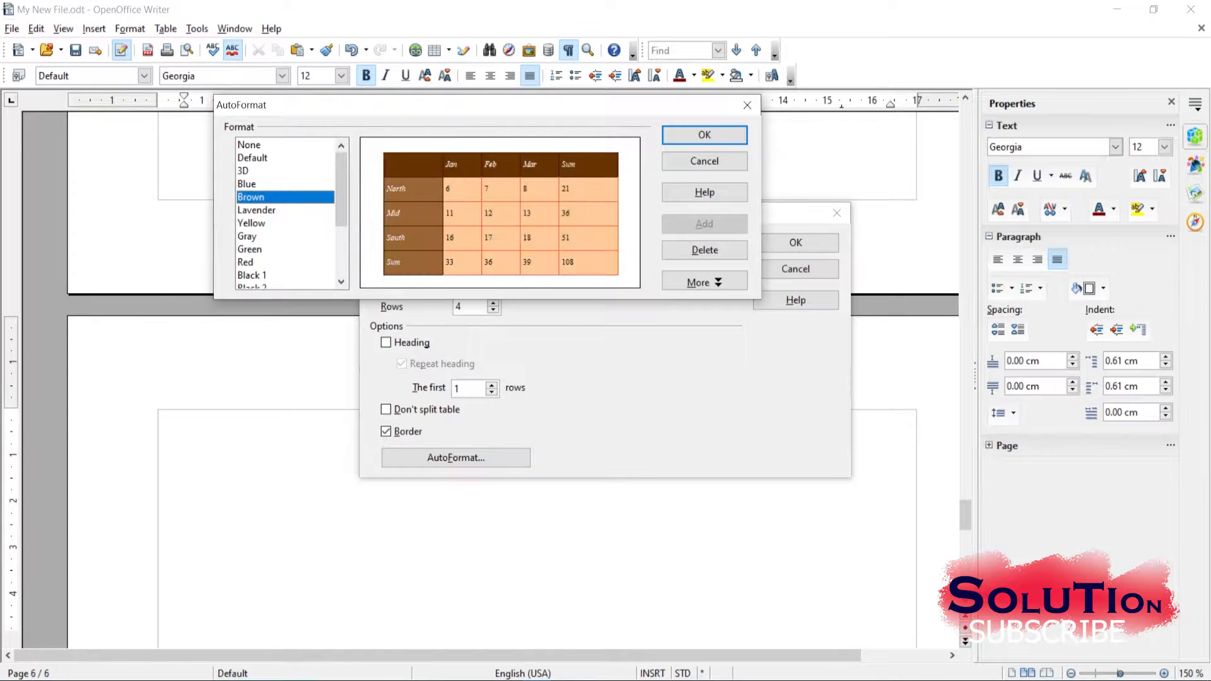
{"action": "left_click", "coordinate": [257, 210]}
{"action": "scroll", "coordinate": [257, 210], "scroll_direction": "down", "scroll_amount": 1}
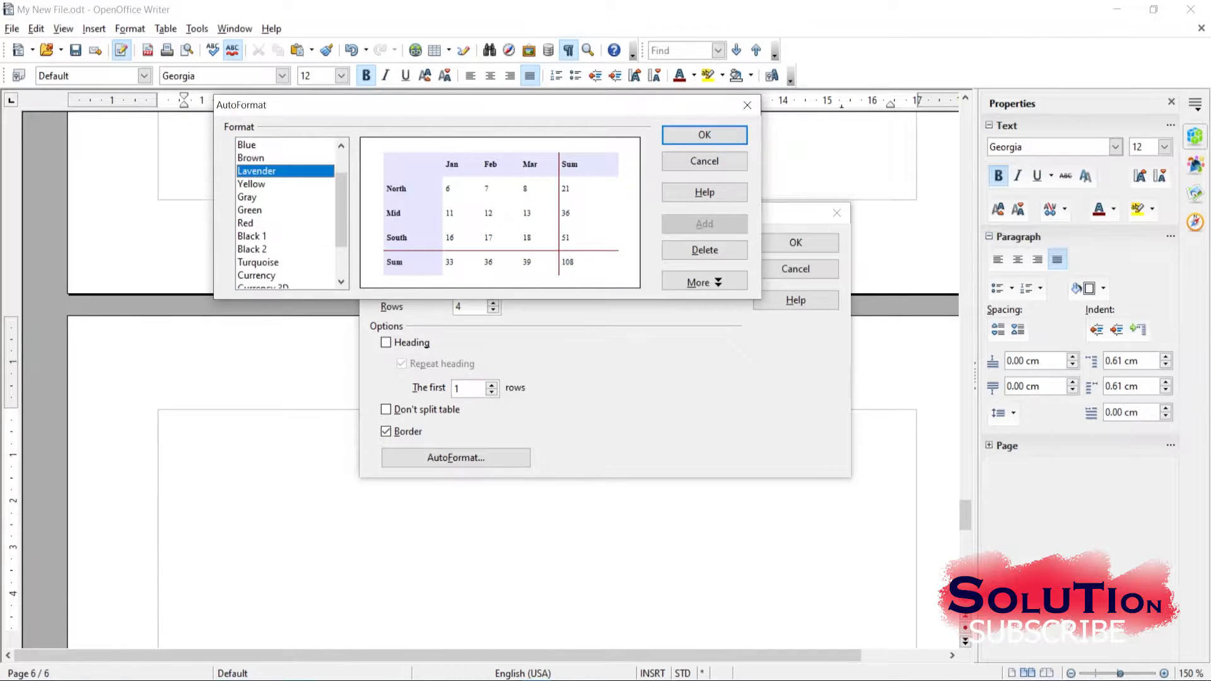
{"action": "left_click", "coordinate": [252, 210]}
{"action": "left_click", "coordinate": [249, 198]}
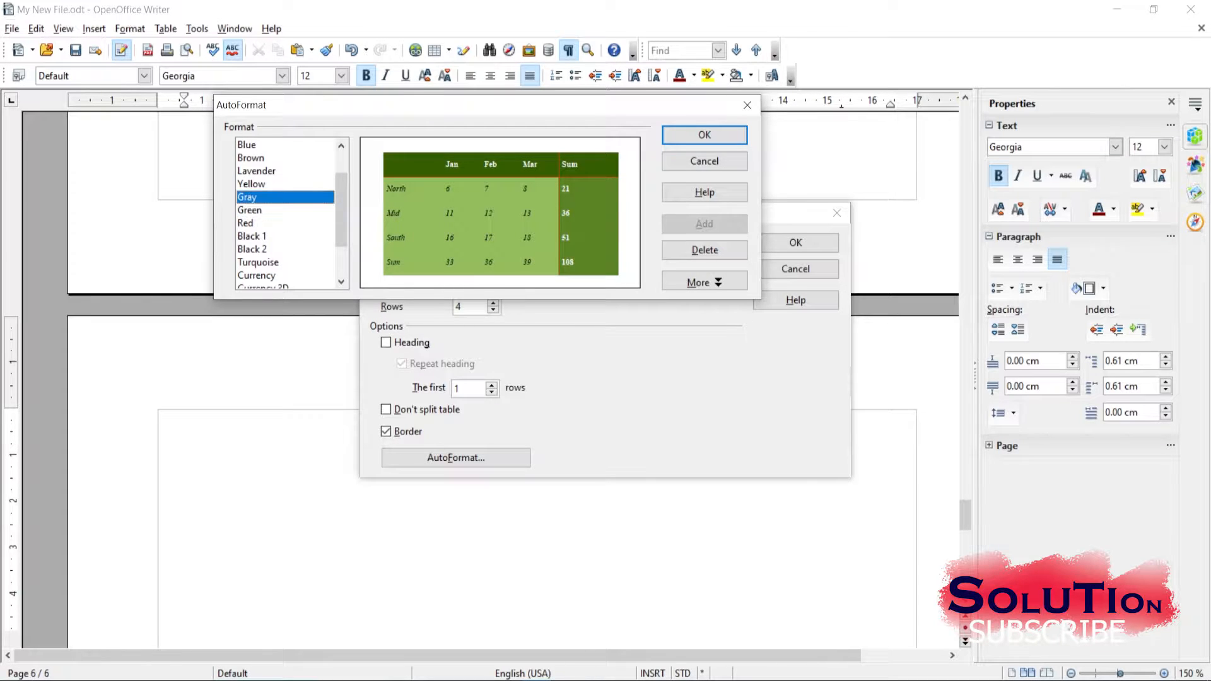
{"action": "scroll", "coordinate": [249, 198], "scroll_direction": "down", "scroll_amount": 1}
{"action": "left_click", "coordinate": [251, 198]}
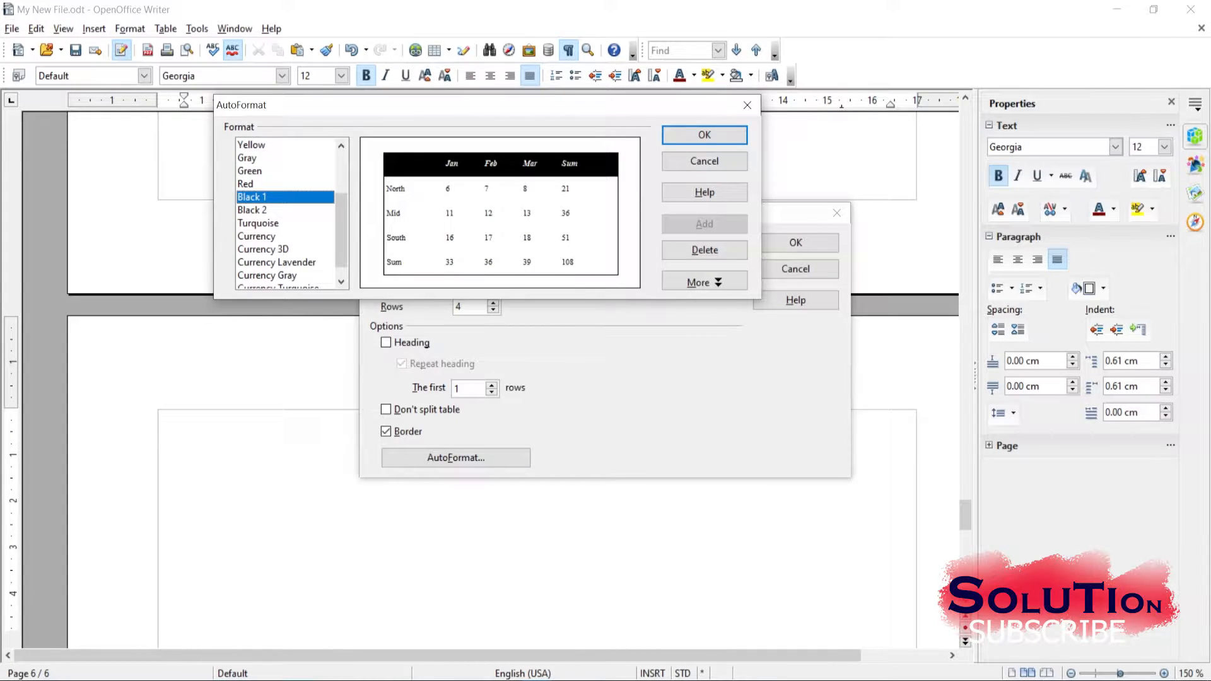
{"action": "left_click", "coordinate": [258, 223]}
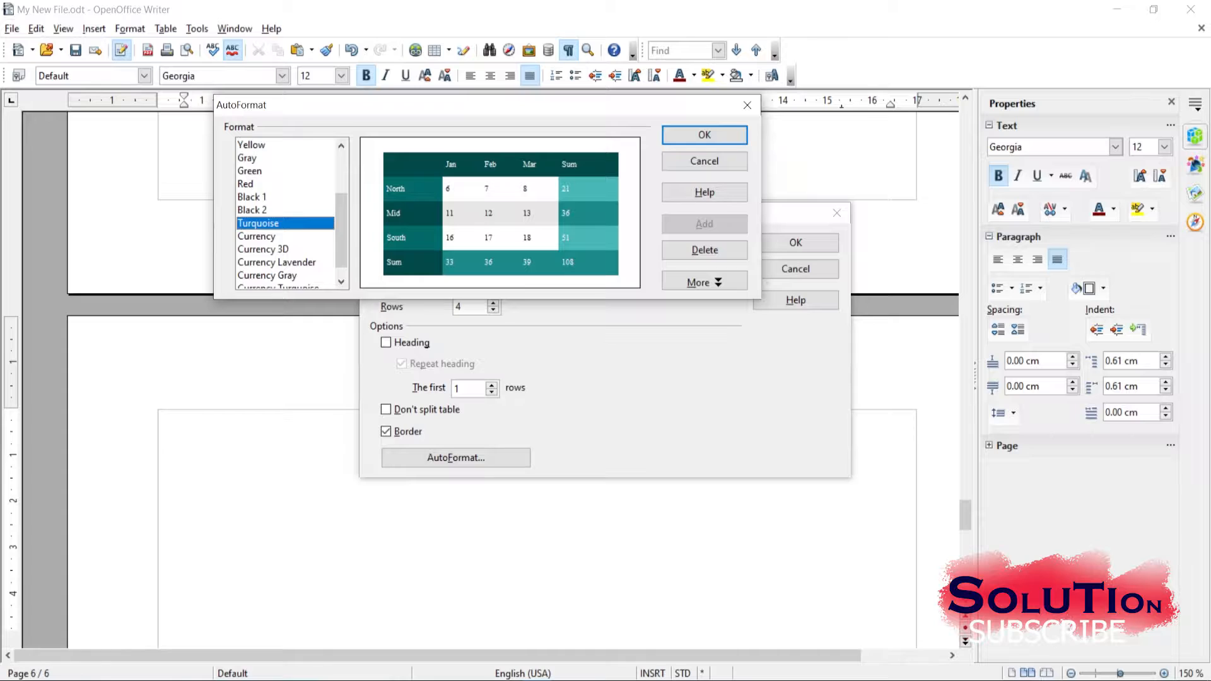
{"action": "left_click", "coordinate": [257, 237]}
{"action": "scroll", "coordinate": [256, 236], "scroll_direction": "down", "scroll_amount": 1}
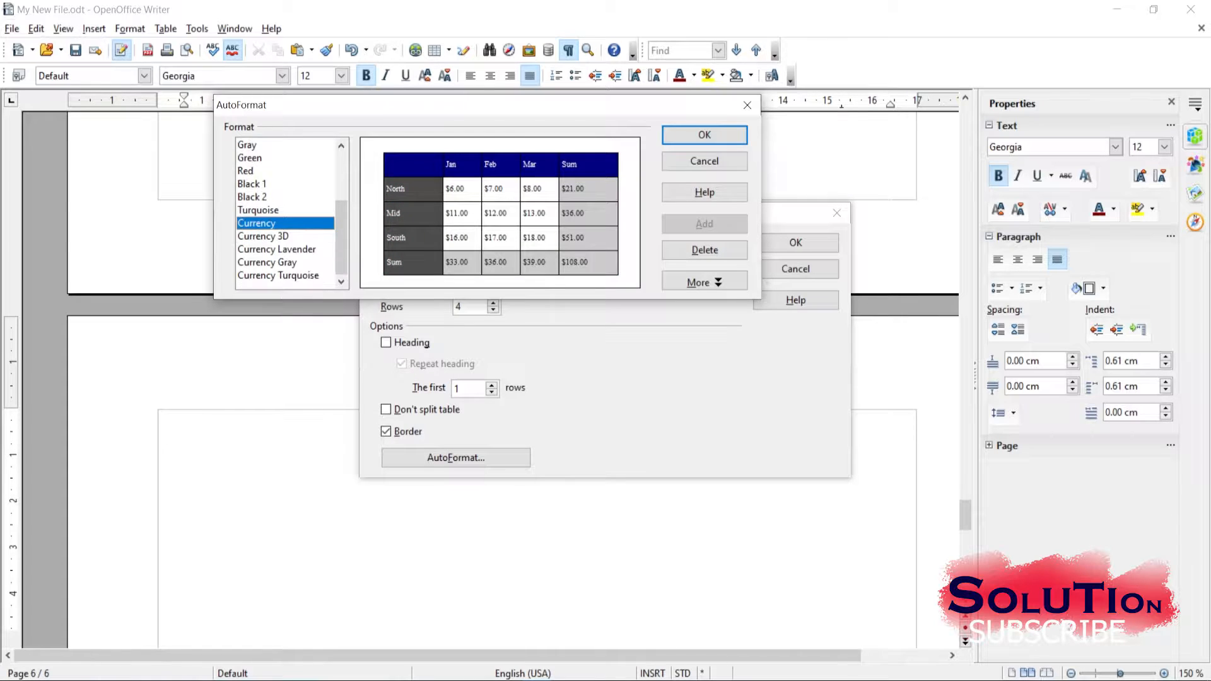
{"action": "left_click", "coordinate": [263, 236]}
{"action": "scroll", "coordinate": [263, 233], "scroll_direction": "up", "scroll_amount": 3}
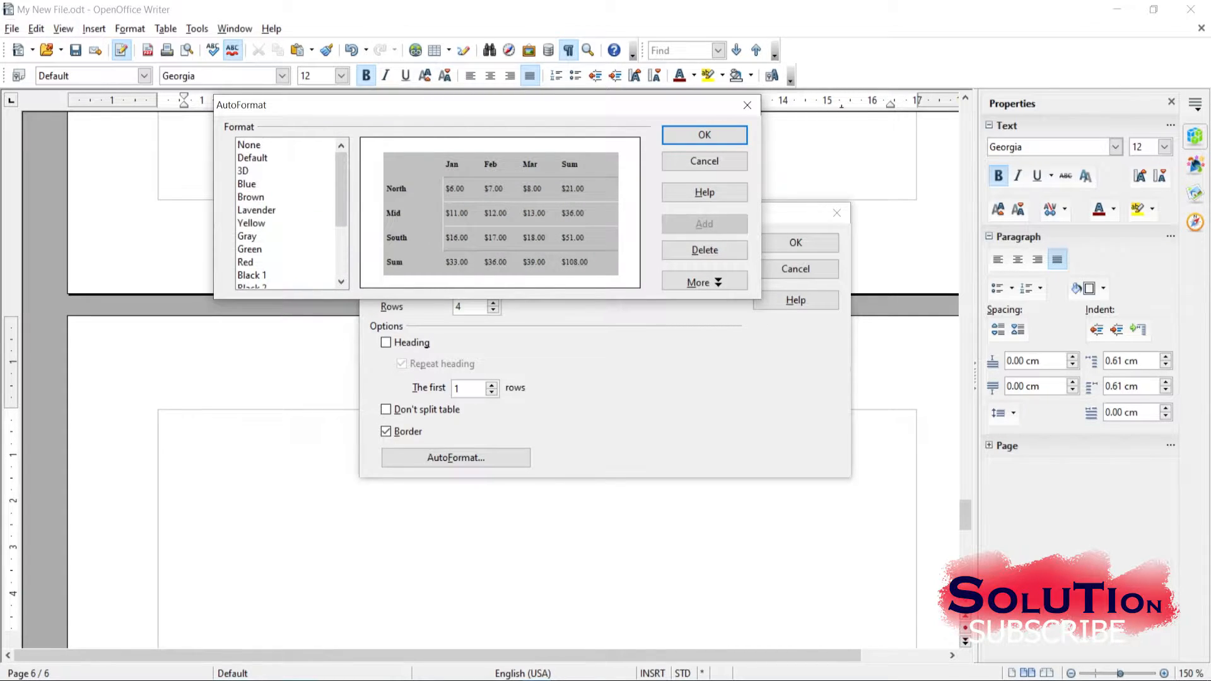
Choose the Yellow AutoFormat style and insert the table into the document.
{"action": "left_click", "coordinate": [256, 210]}
{"action": "left_click", "coordinate": [251, 223]}
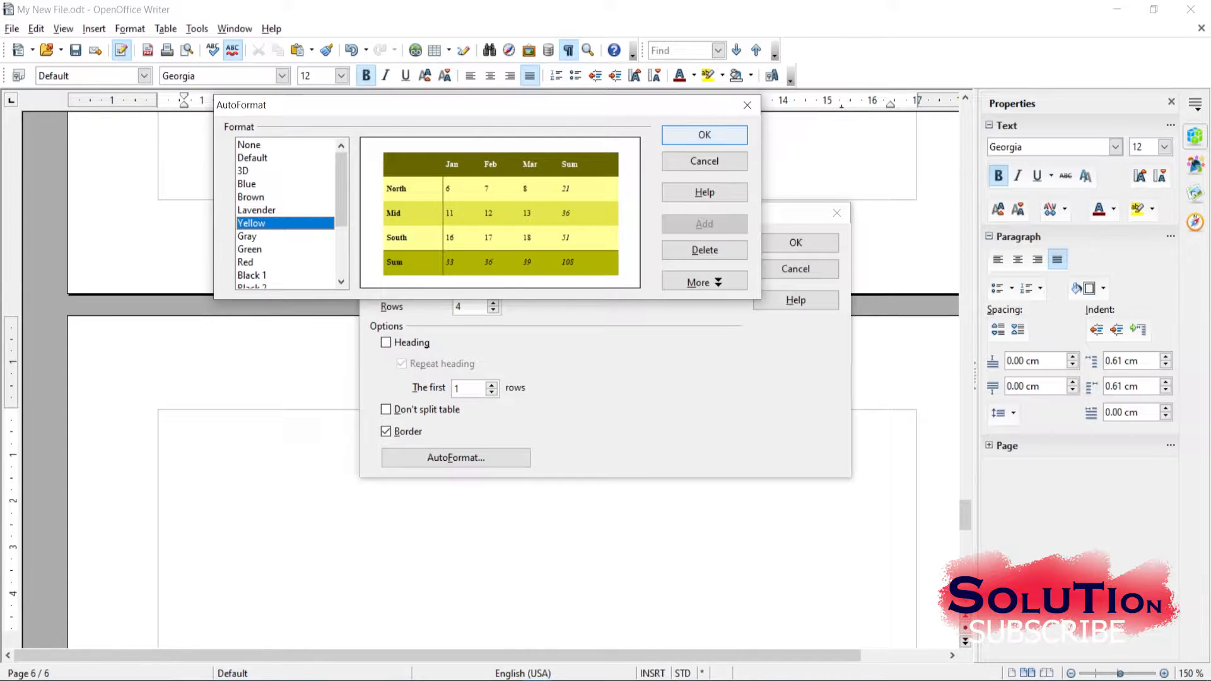
{"action": "left_click", "coordinate": [705, 134]}
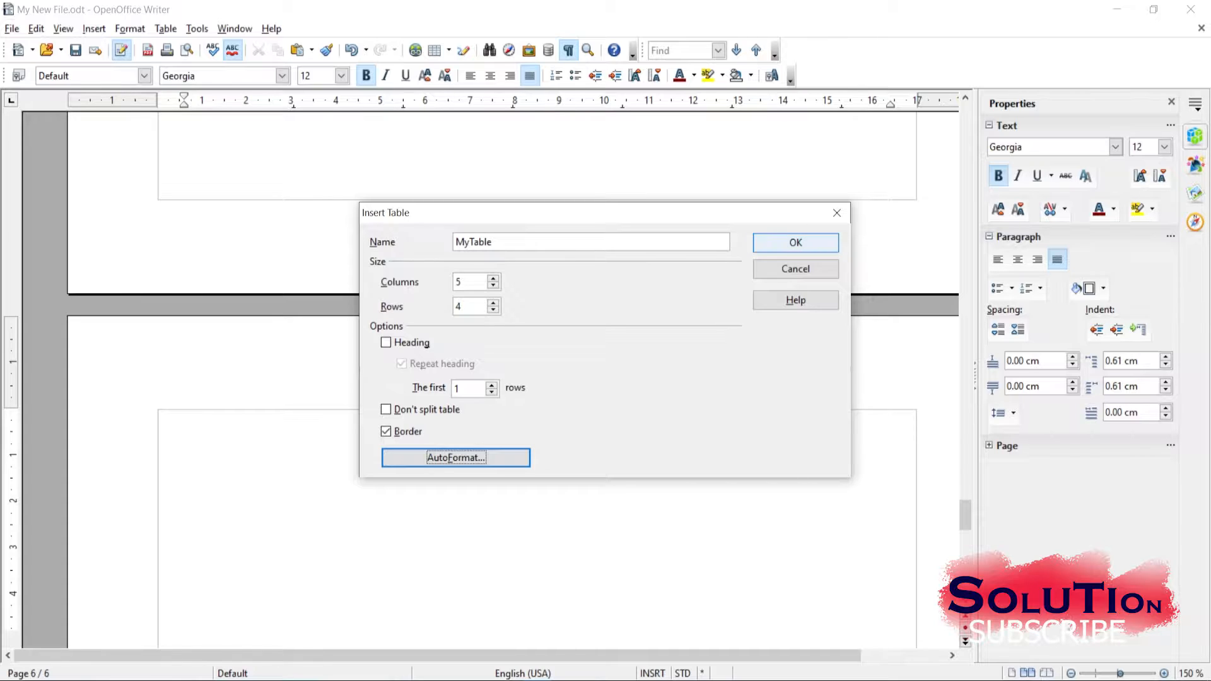
{"action": "left_click", "coordinate": [795, 242]}
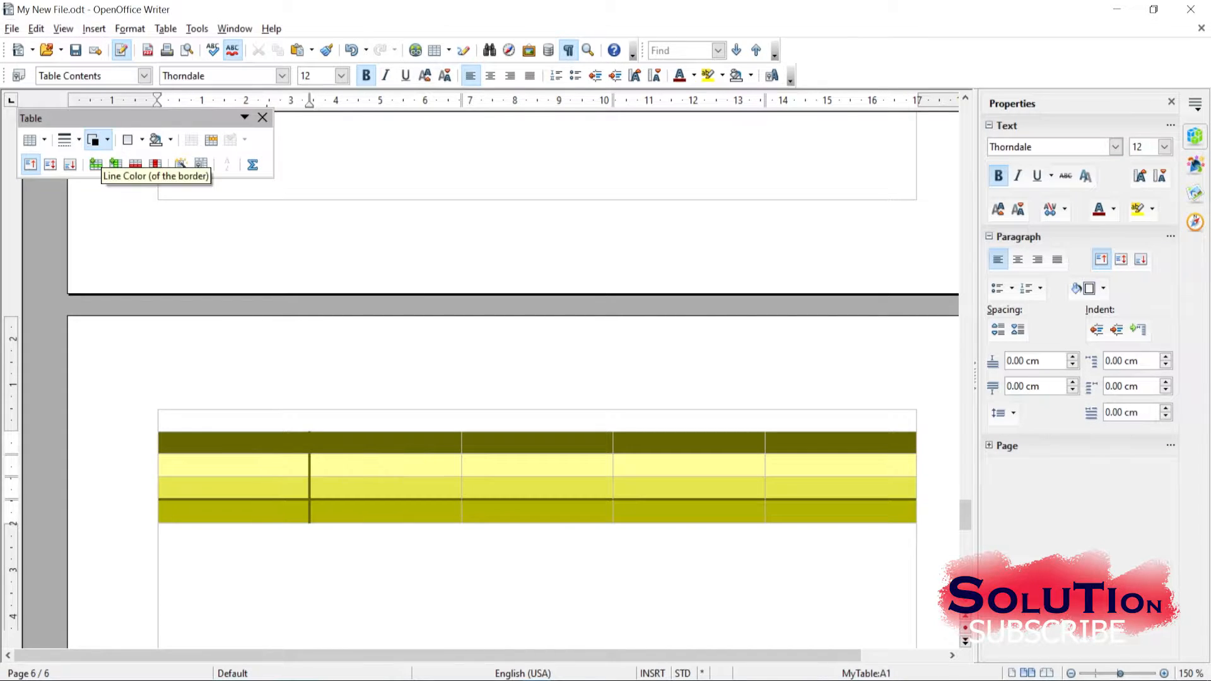
Move the floating Table toolbar to just below the inserted table.
{"action": "left_click_drag", "start_coordinate": [70, 118], "coordinate": [245, 540]}
{"action": "scroll", "coordinate": [504, 379], "scroll_direction": "down", "scroll_amount": 3}
{"action": "scroll", "coordinate": [535, 378], "scroll_direction": "down", "scroll_amount": 2}
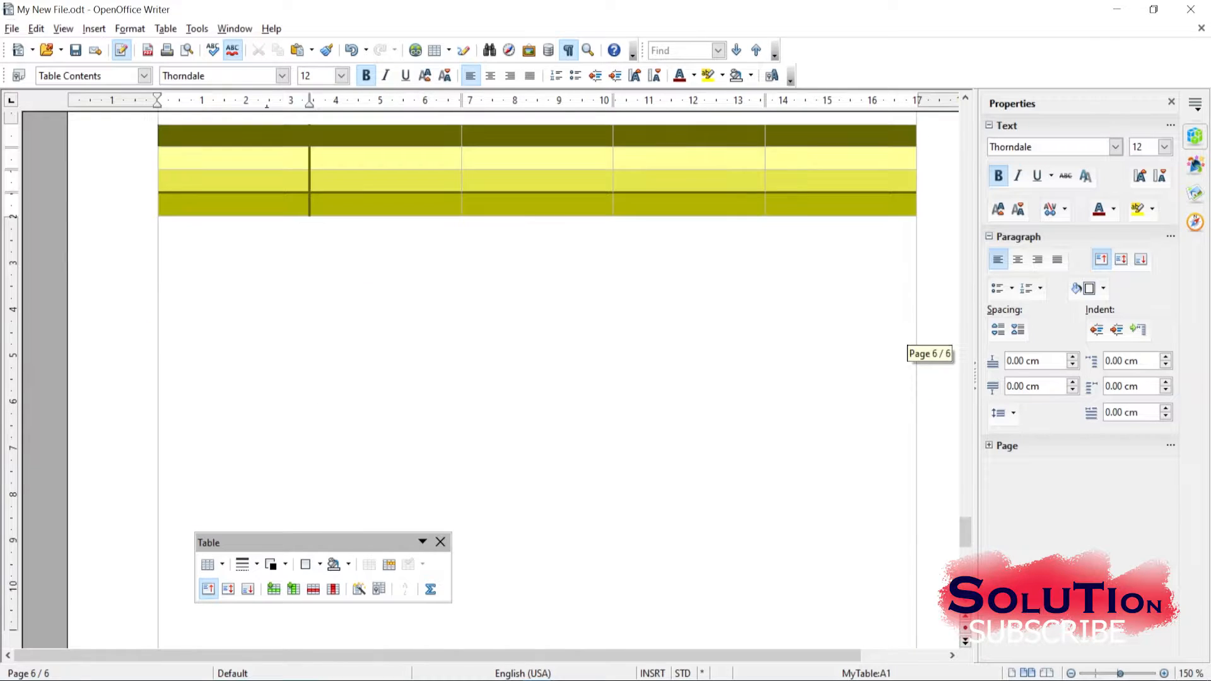
{"action": "left_click_drag", "start_coordinate": [245, 542], "coordinate": [320, 369]}
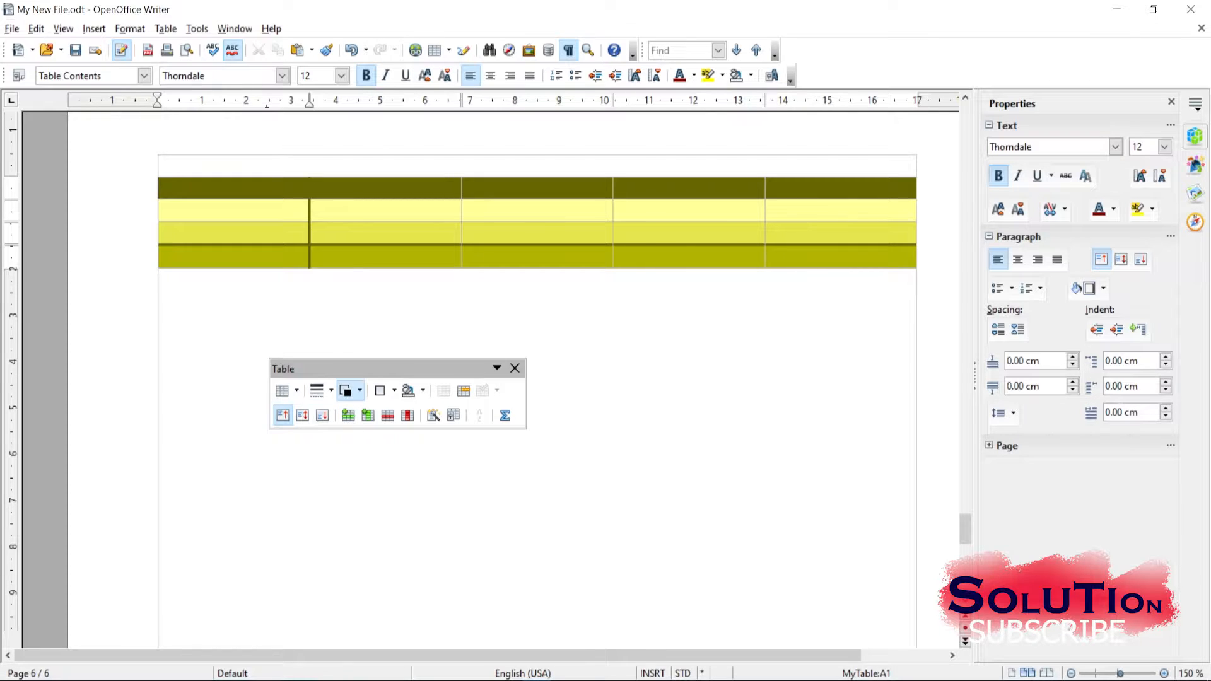
{"action": "left_click_drag", "start_coordinate": [320, 368], "coordinate": [299, 320]}
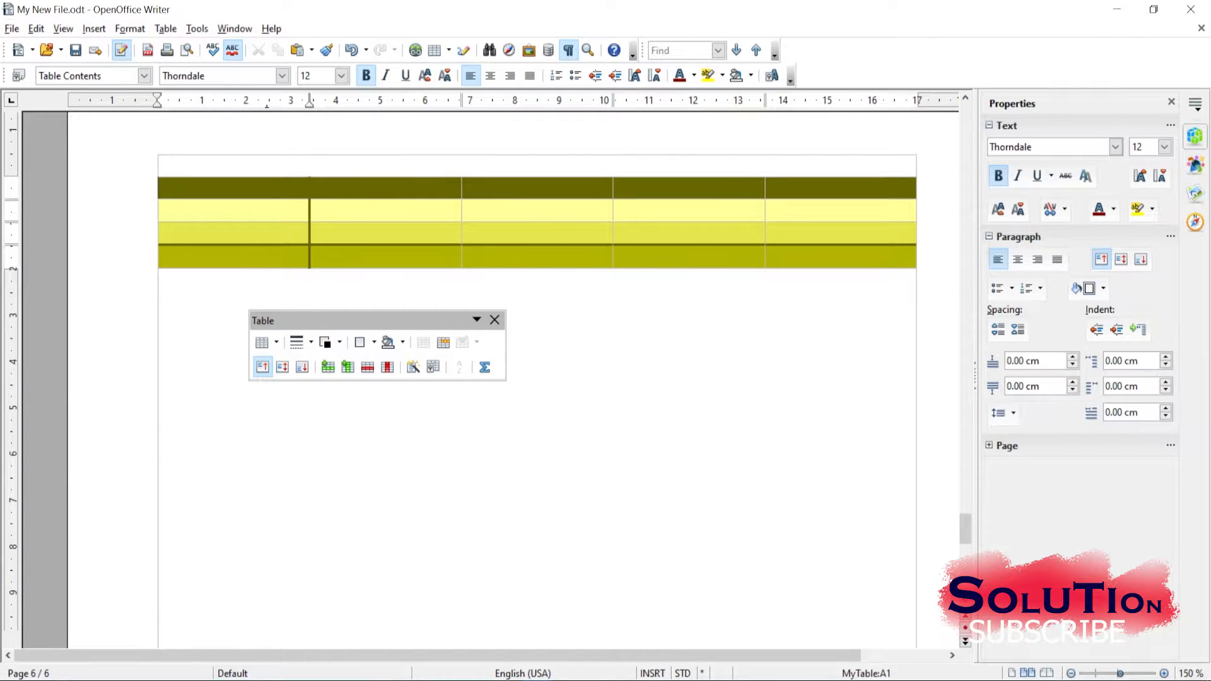
{"action": "left_click_drag", "start_coordinate": [353, 320], "coordinate": [304, 294]}
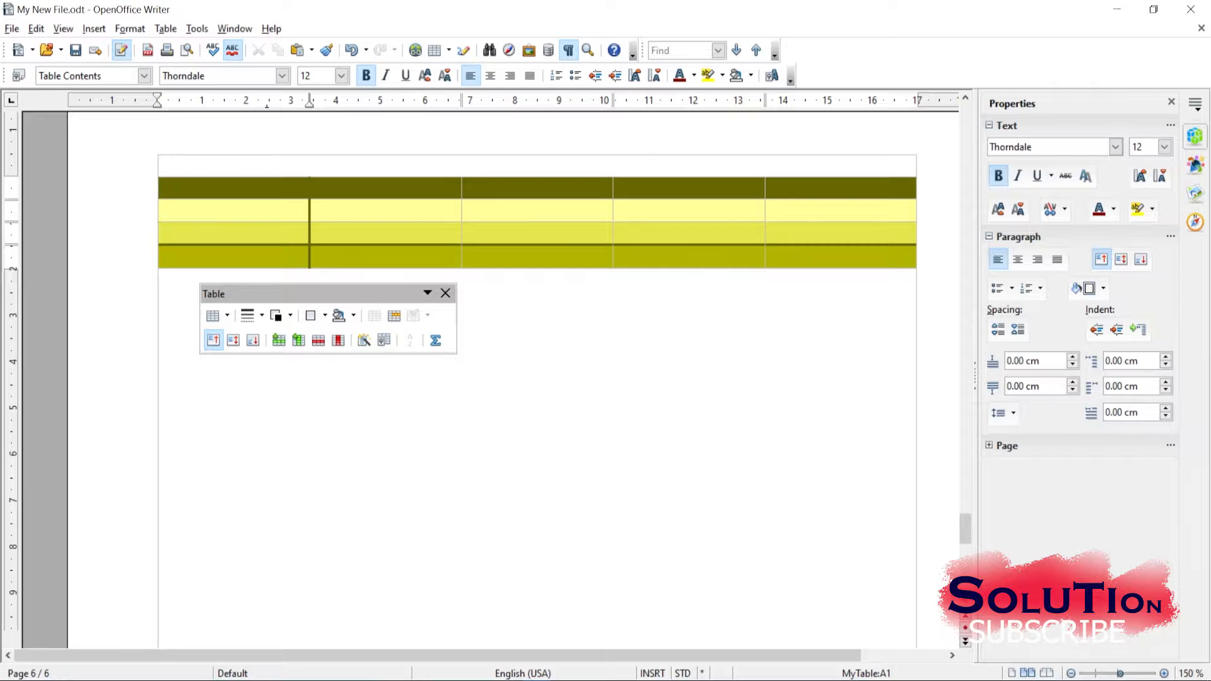
Fill the table with headings Heading 1 to Heading 5 and rows of Data, New data, Another data, Some more data and Last data numbered 1–3.
{"action": "type", "text": "Hwr"}
{"action": "key", "text": "BackSpace"}
{"action": "key", "text": "BackSpace"}
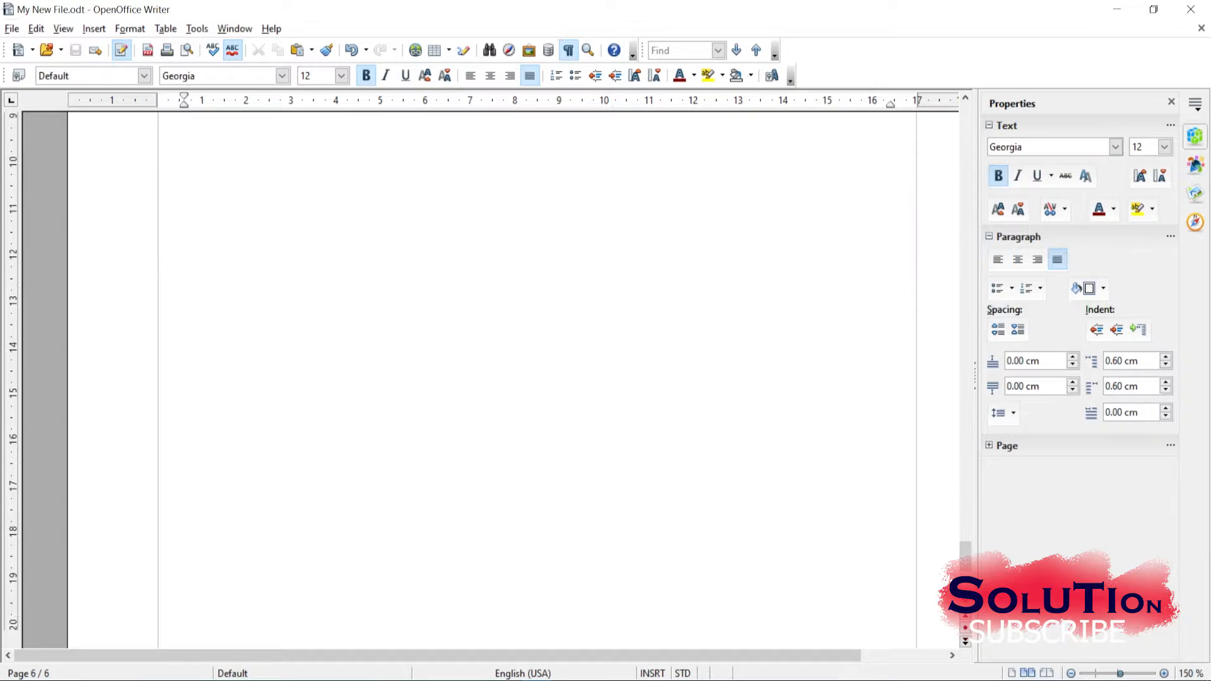
{"action": "left_click_drag", "start_coordinate": [965, 550], "coordinate": [965, 525]}
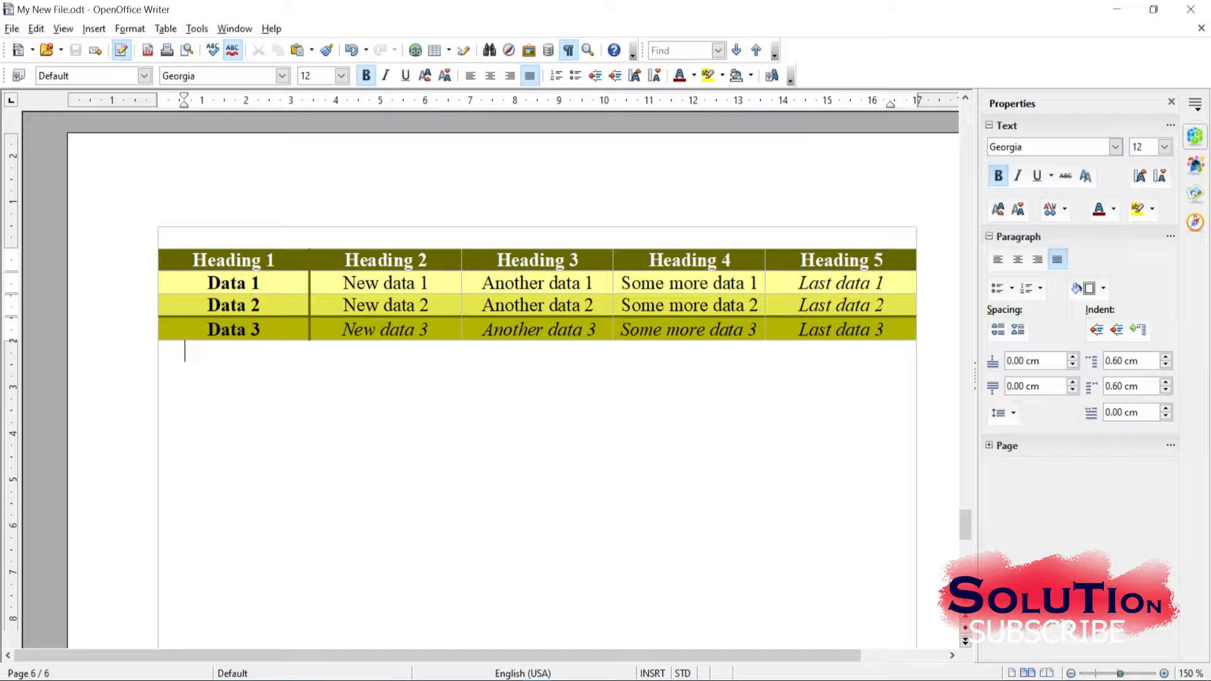
Try inserting a nested 6 x 3 table inside the Heading 2 cell, and undo it.
{"action": "scroll", "coordinate": [379, 402], "scroll_direction": "up", "scroll_amount": 2}
{"action": "left_click", "coordinate": [360, 407]}
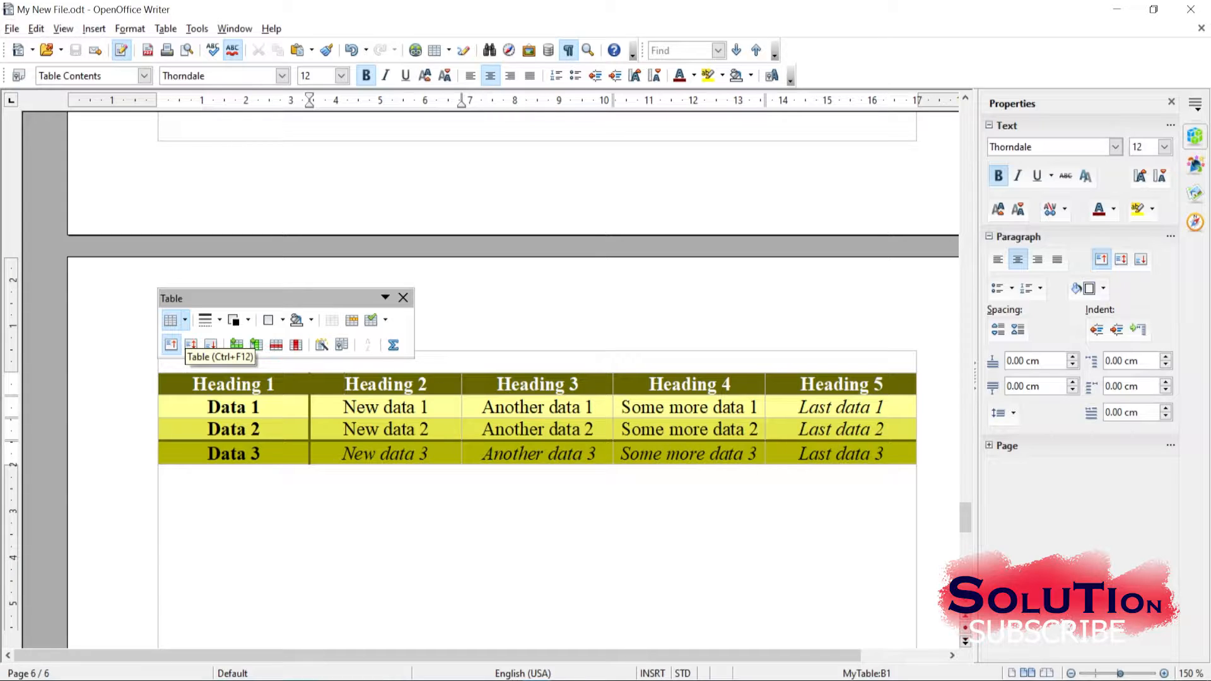
{"action": "left_click", "coordinate": [170, 319]}
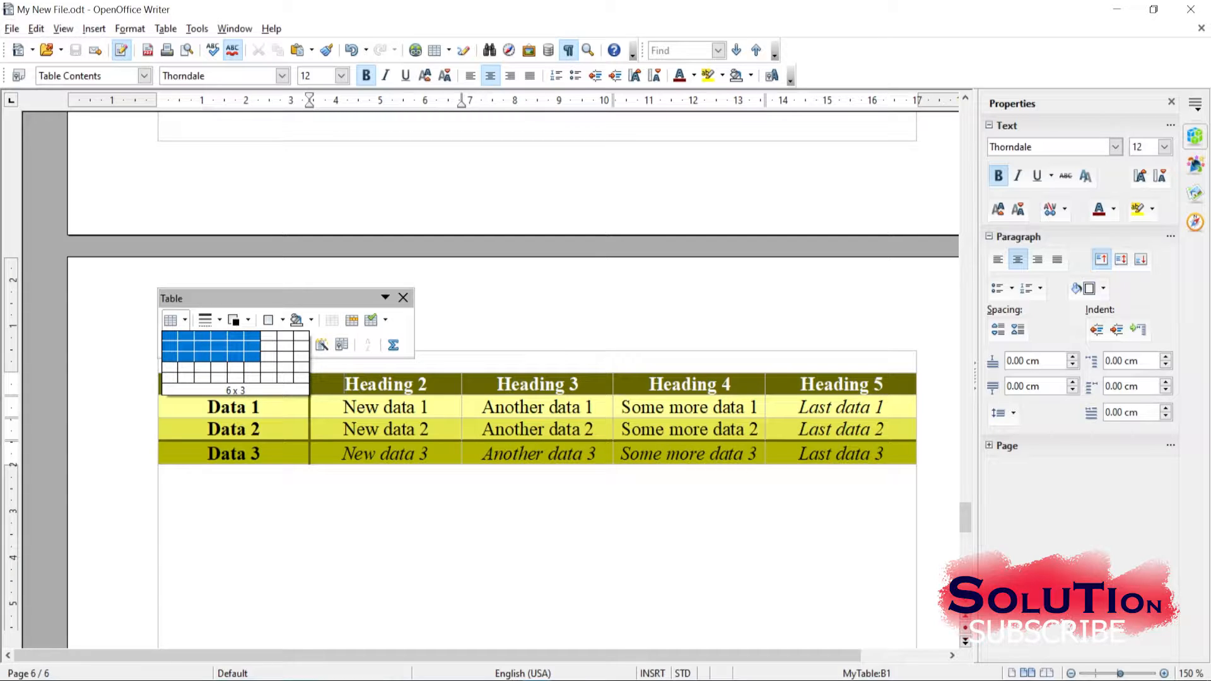
{"action": "left_click", "coordinate": [252, 356]}
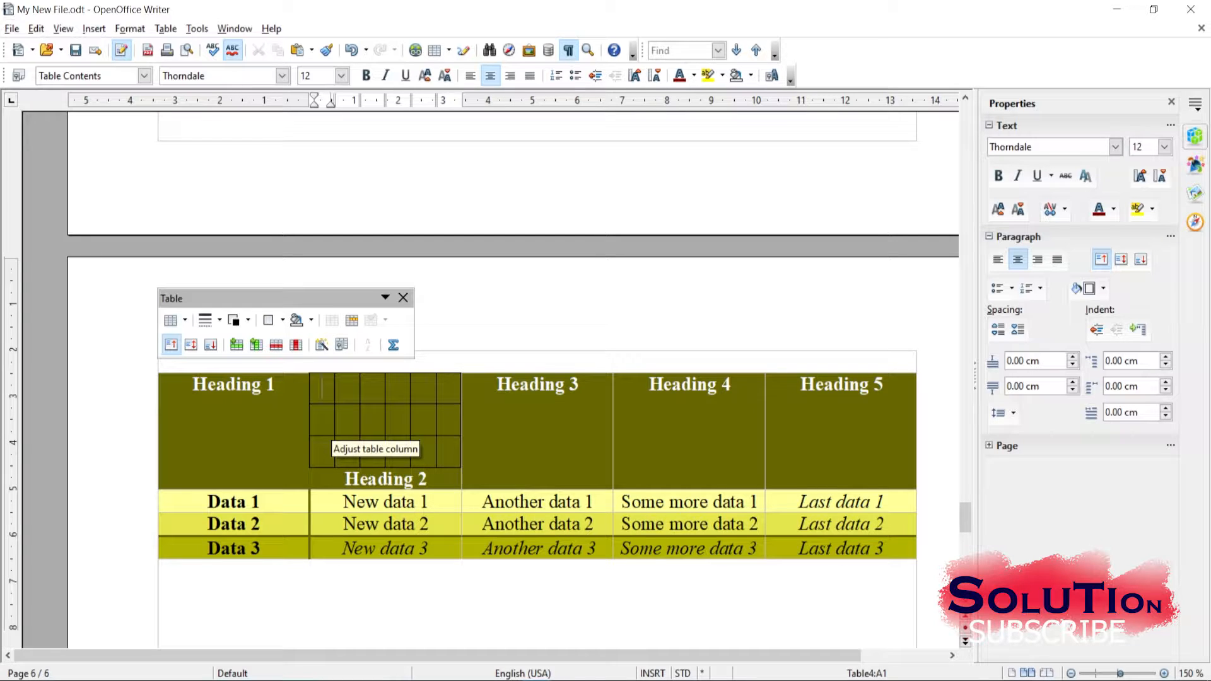
{"action": "key", "text": "ctrl+z"}
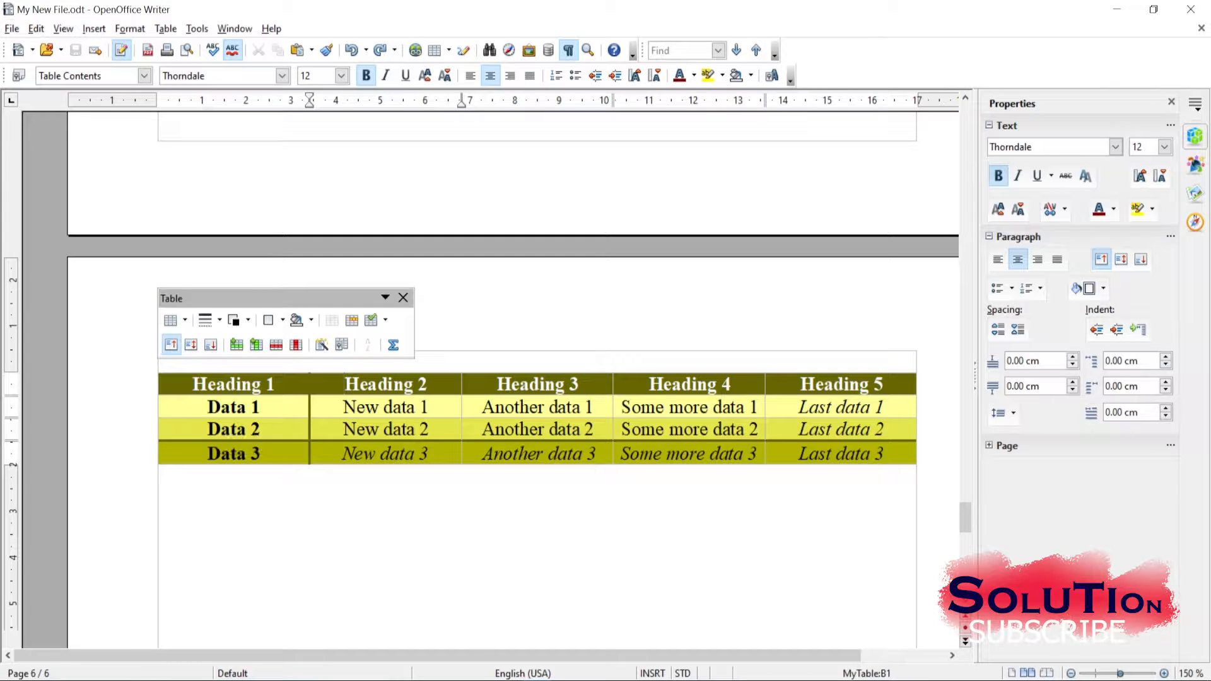
Align the Data 2 cell to the top and enlarge its row to about 2 cm high.
{"action": "left_click", "coordinate": [237, 429]}
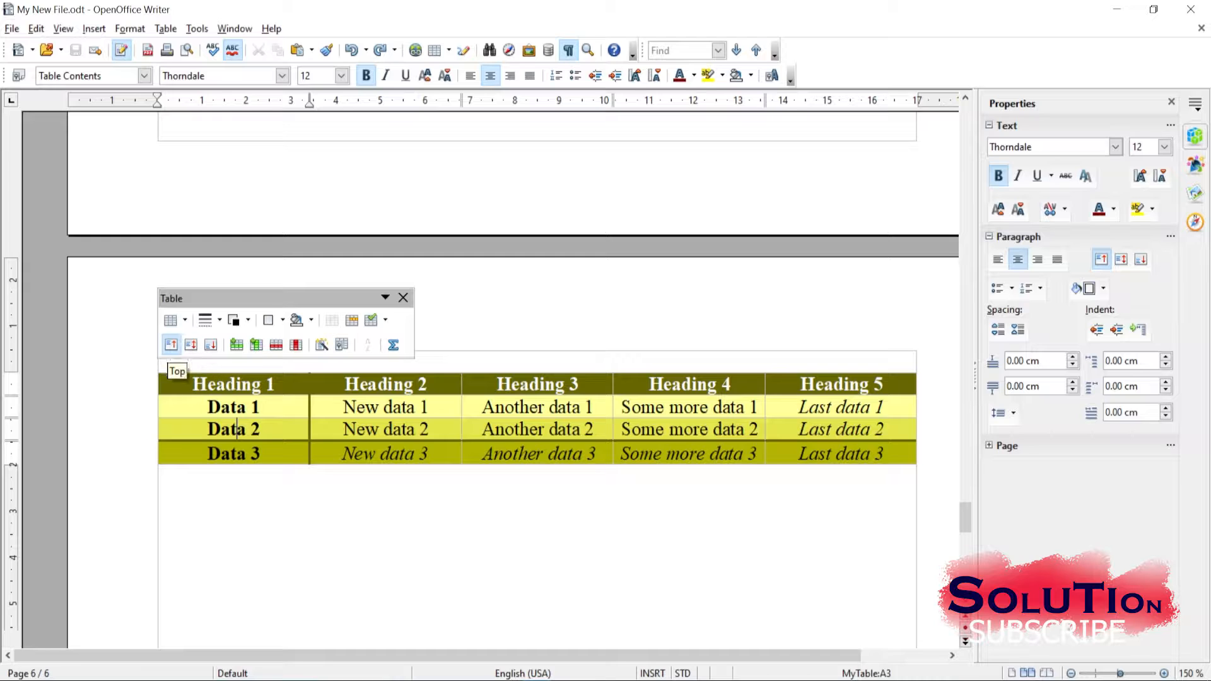
{"action": "left_click", "coordinate": [171, 345]}
{"action": "left_click_drag", "start_coordinate": [244, 441], "coordinate": [245, 514]}
{"action": "left_click", "coordinate": [184, 549]}
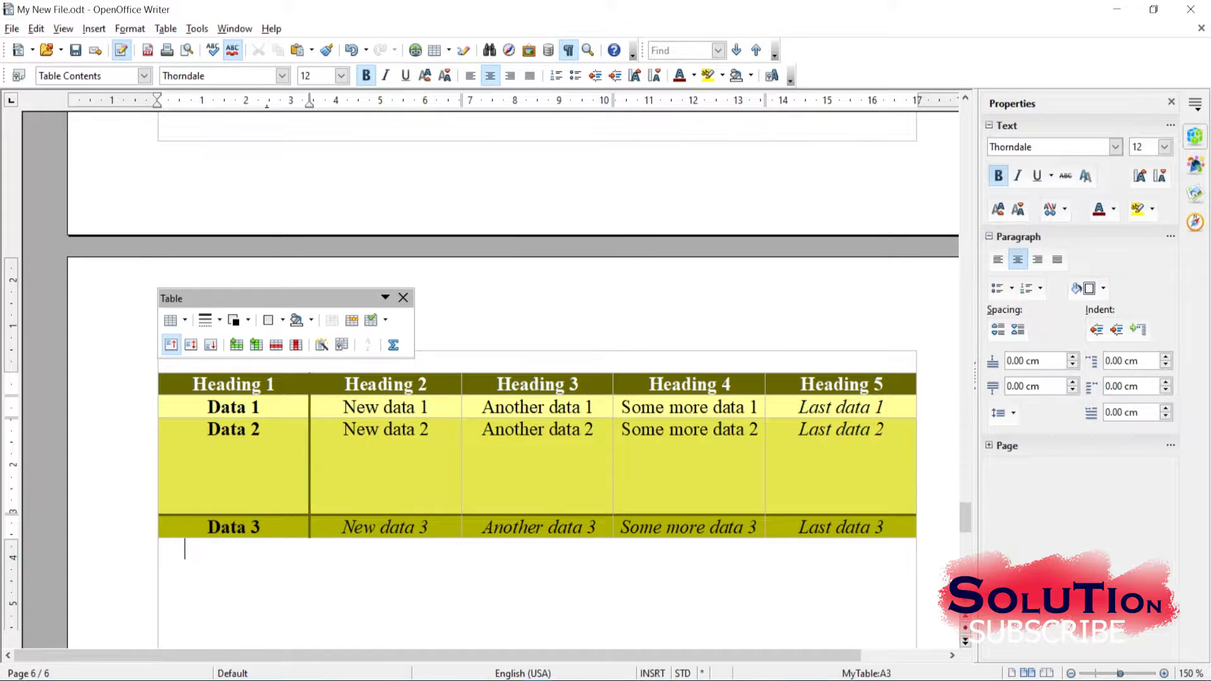
Center the entire Data 2 row vertically after trying bottom alignment, and insert an empty row below it.
{"action": "left_click", "coordinate": [281, 441]}
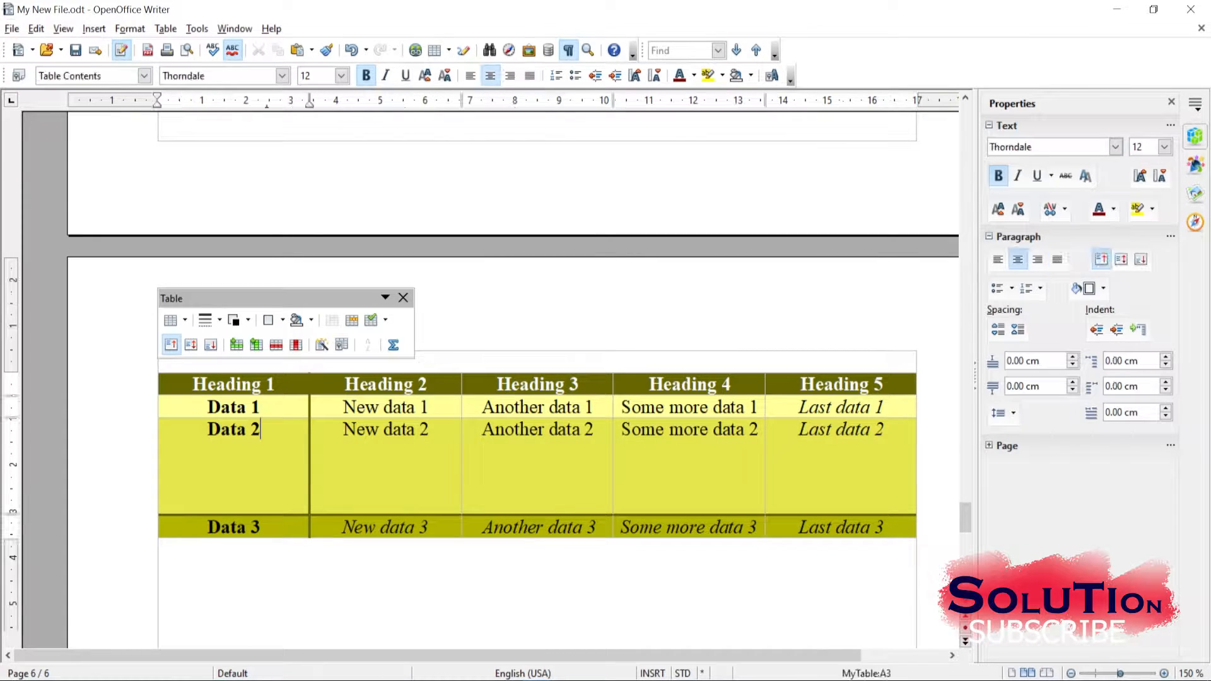
{"action": "left_click_drag", "start_coordinate": [280, 441], "coordinate": [820, 442]}
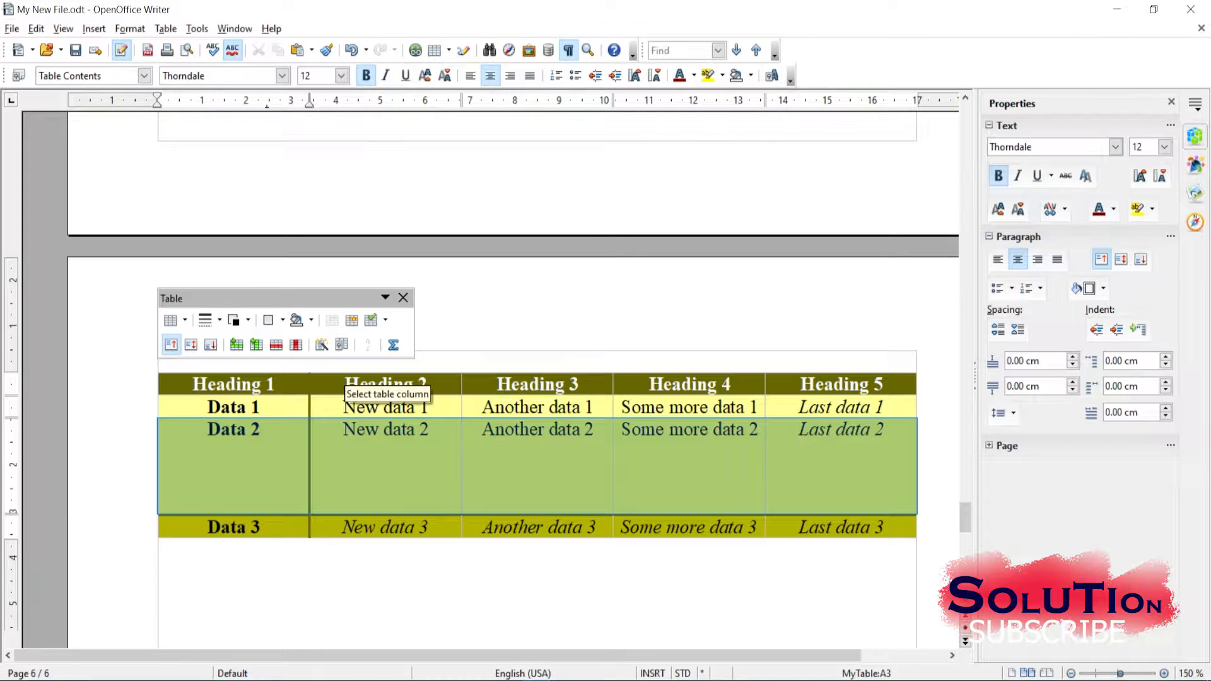
{"action": "left_click", "coordinate": [191, 344]}
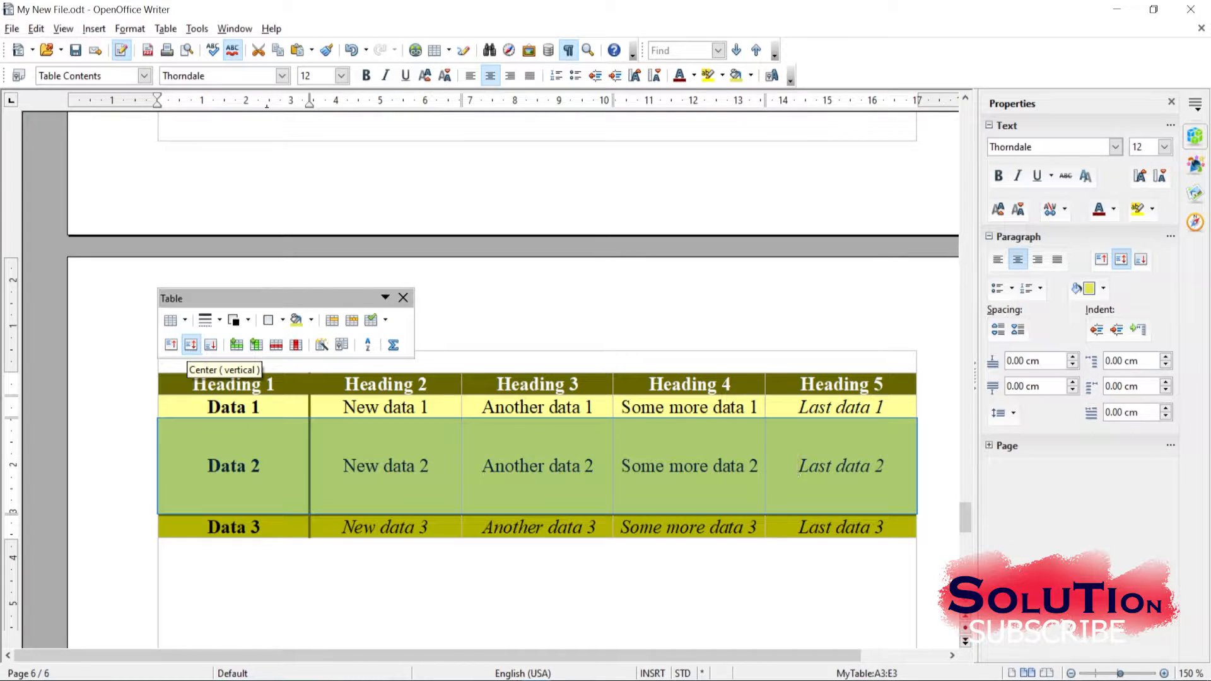
{"action": "left_click", "coordinate": [210, 345]}
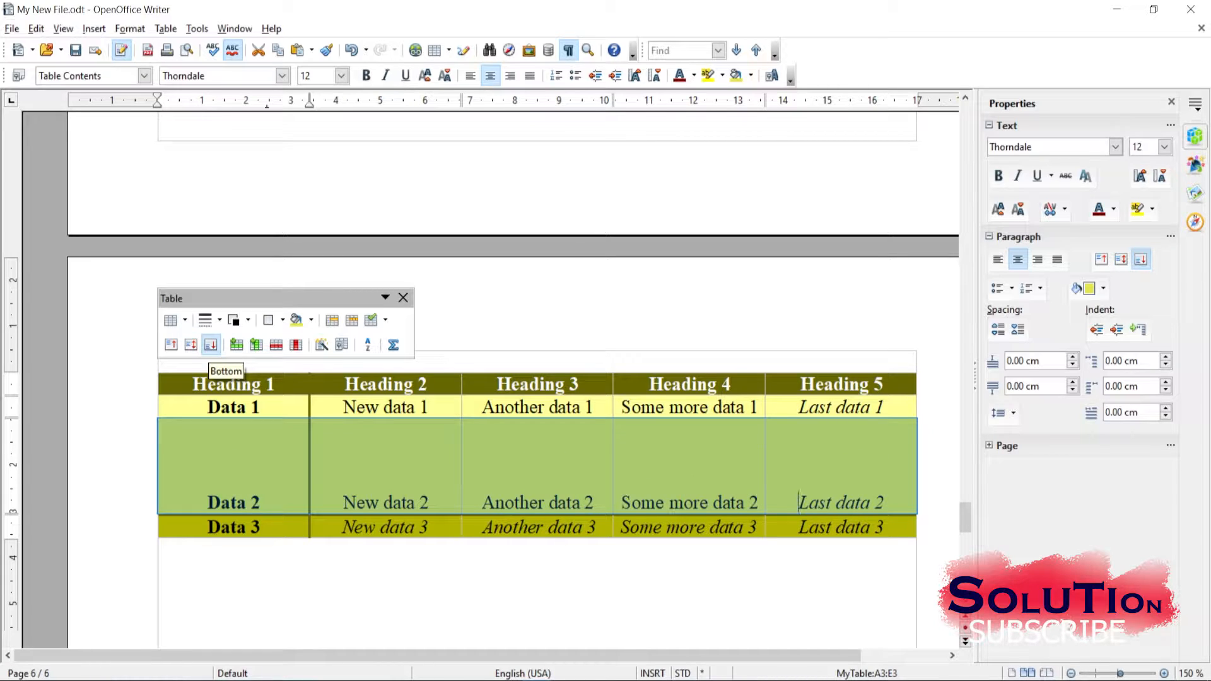
{"action": "left_click", "coordinate": [190, 344]}
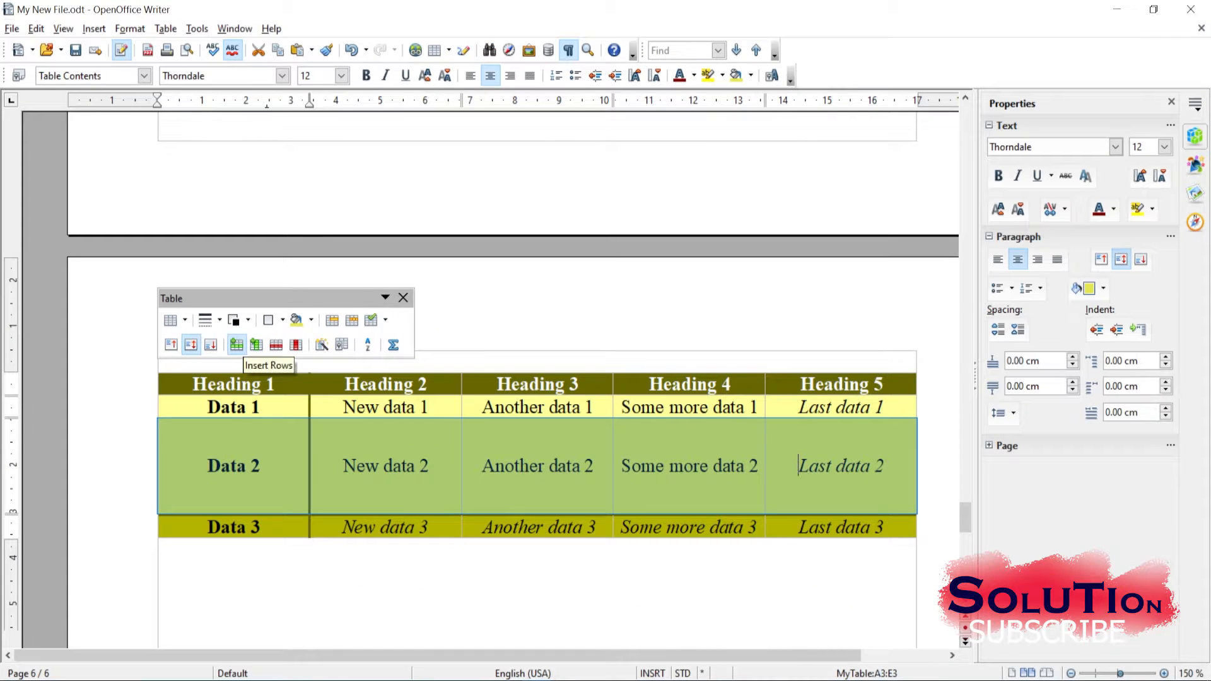
{"action": "left_click", "coordinate": [236, 344]}
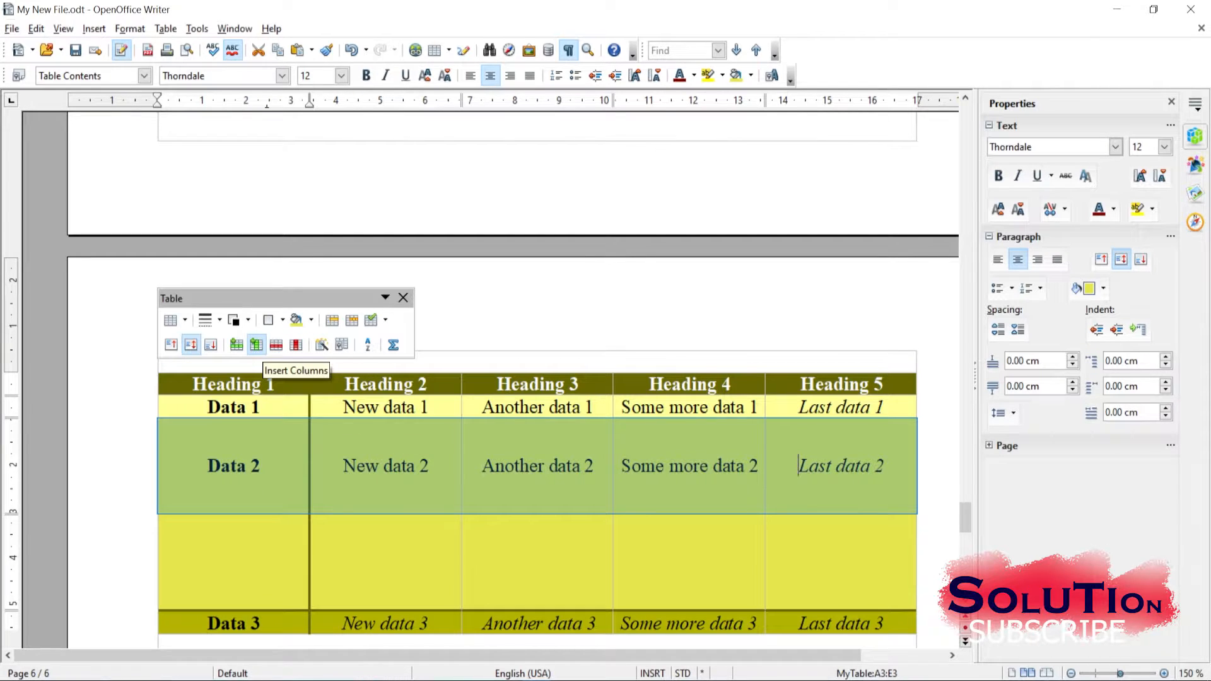
Insert a new column after the Heading 5 column and delete it again.
{"action": "left_click", "coordinate": [256, 344]}
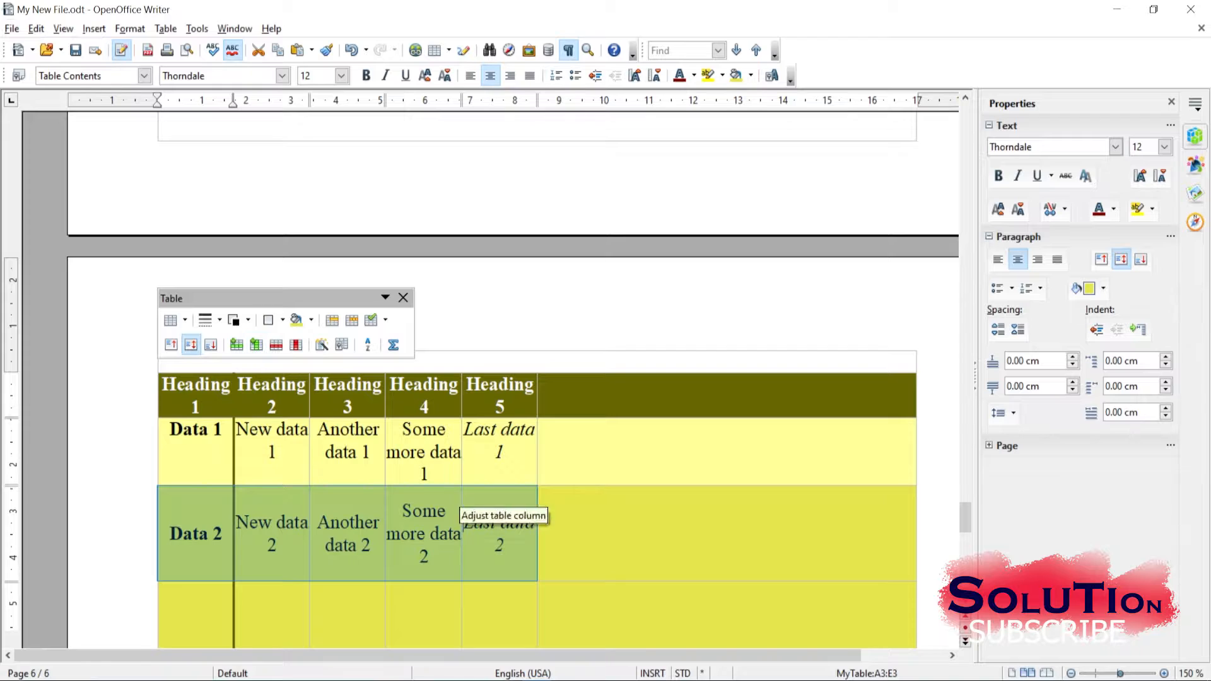
{"action": "scroll", "coordinate": [479, 498], "scroll_direction": "down", "scroll_amount": 3}
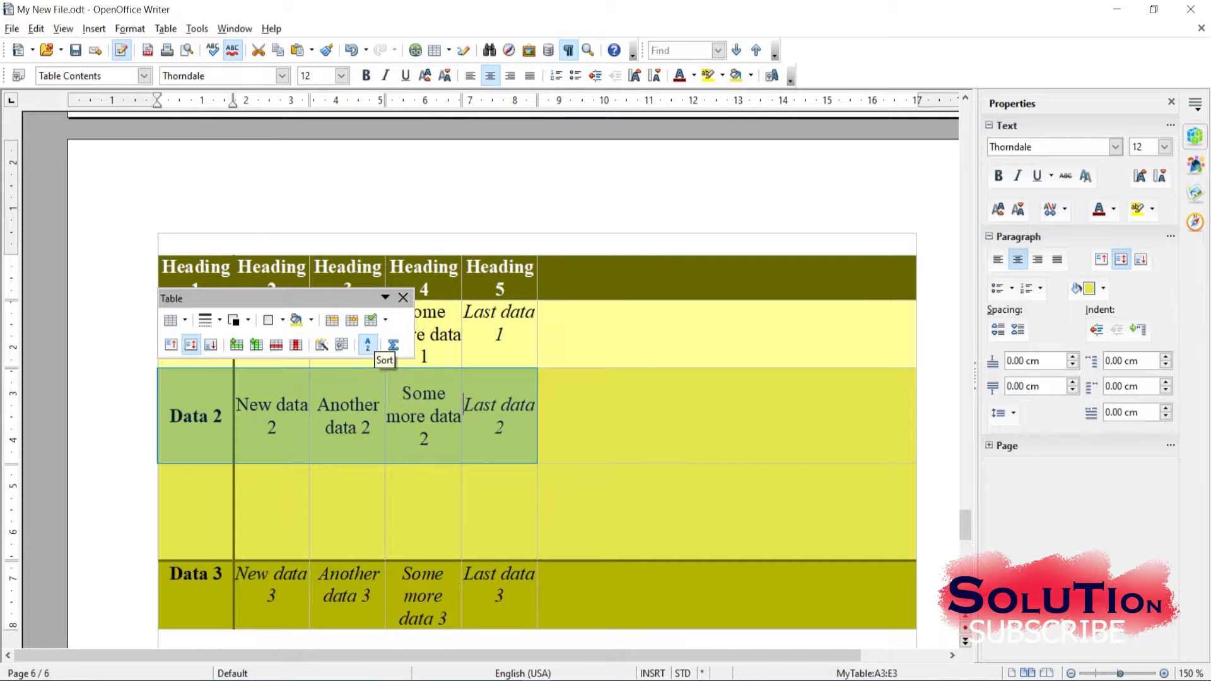
{"action": "left_click", "coordinate": [726, 272]}
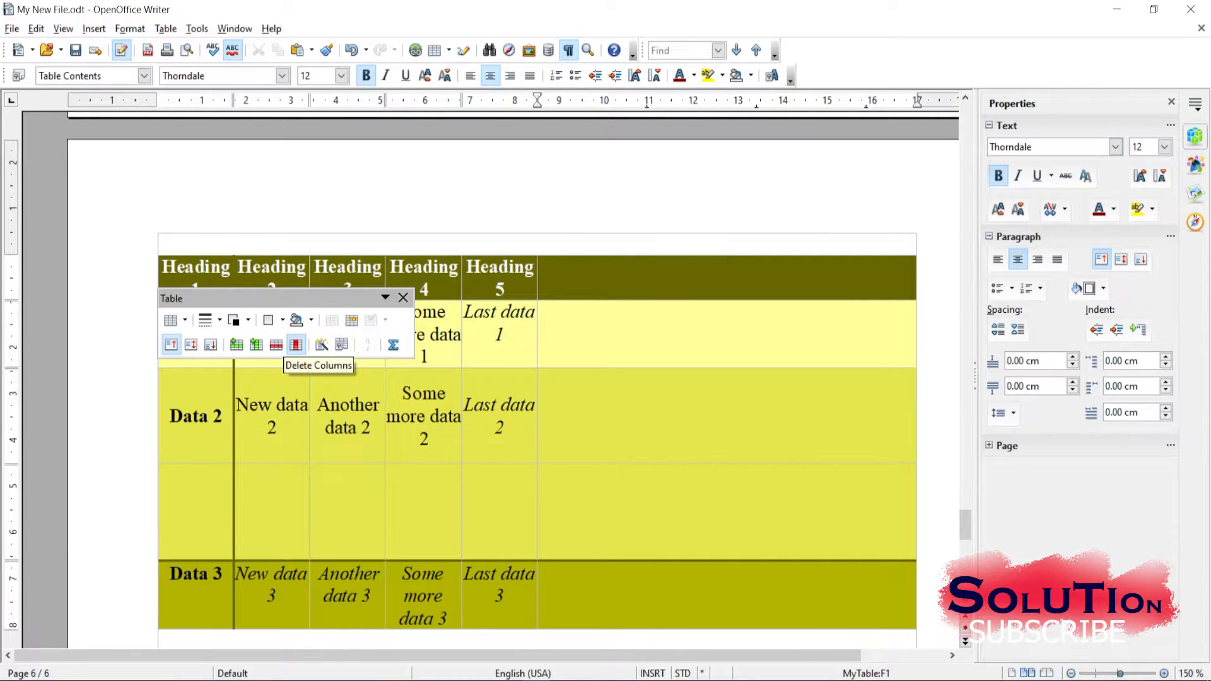
{"action": "left_click", "coordinate": [296, 345]}
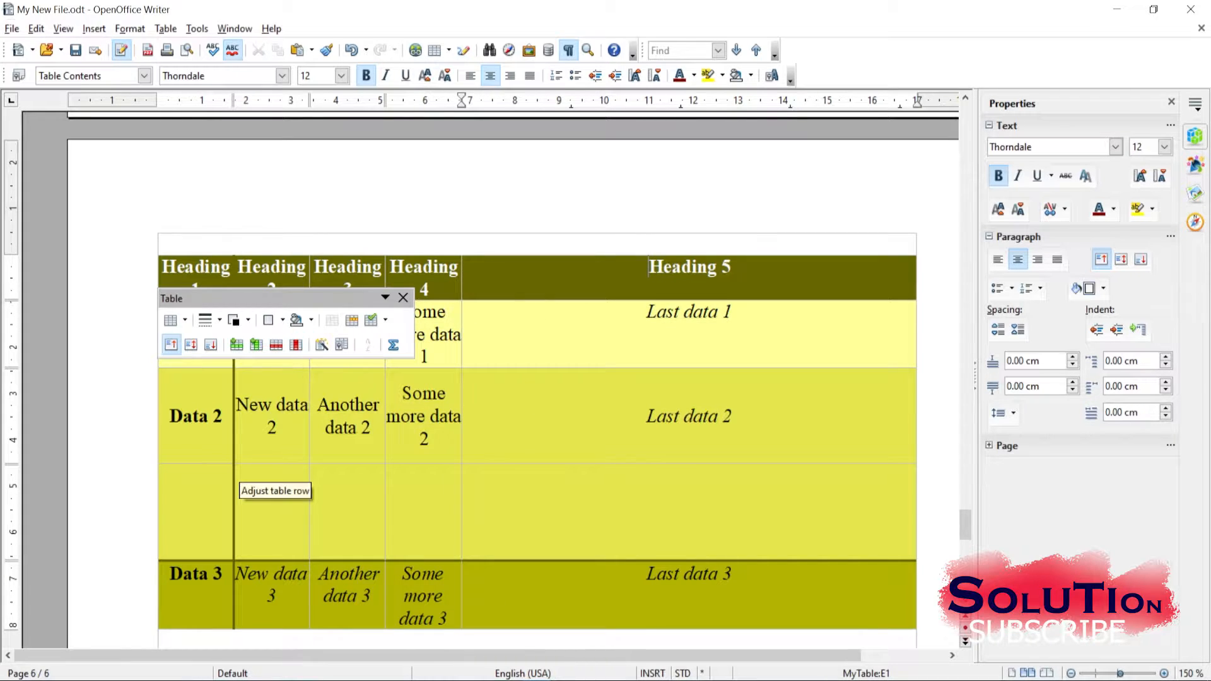
Delete the empty row between the Data 2 and Data 3 rows.
{"action": "left_click", "coordinate": [195, 507]}
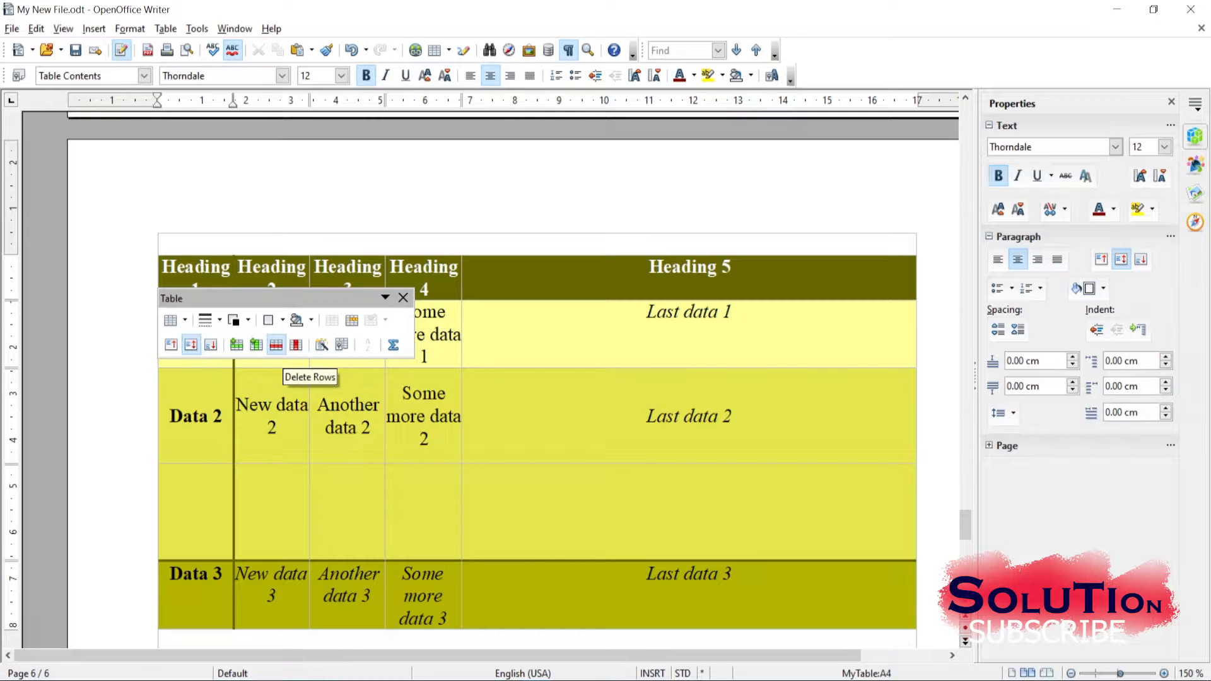
{"action": "left_click", "coordinate": [276, 344]}
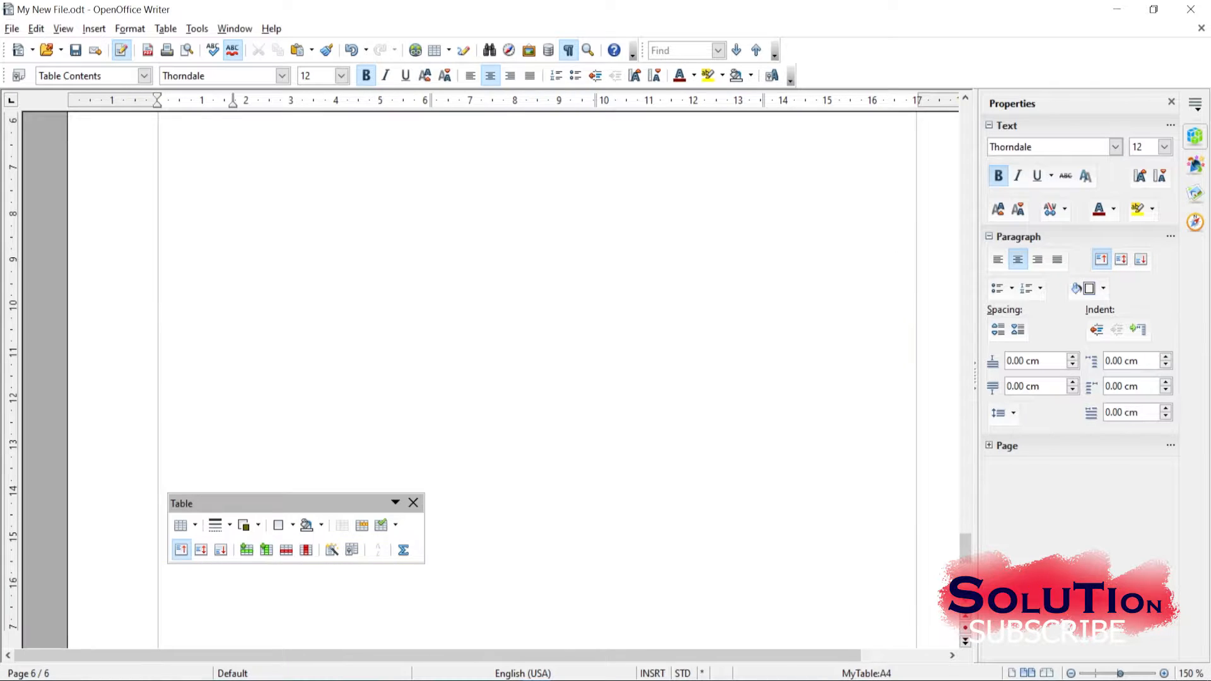
{"action": "scroll", "coordinate": [681, 466], "scroll_direction": "up", "scroll_amount": 5}
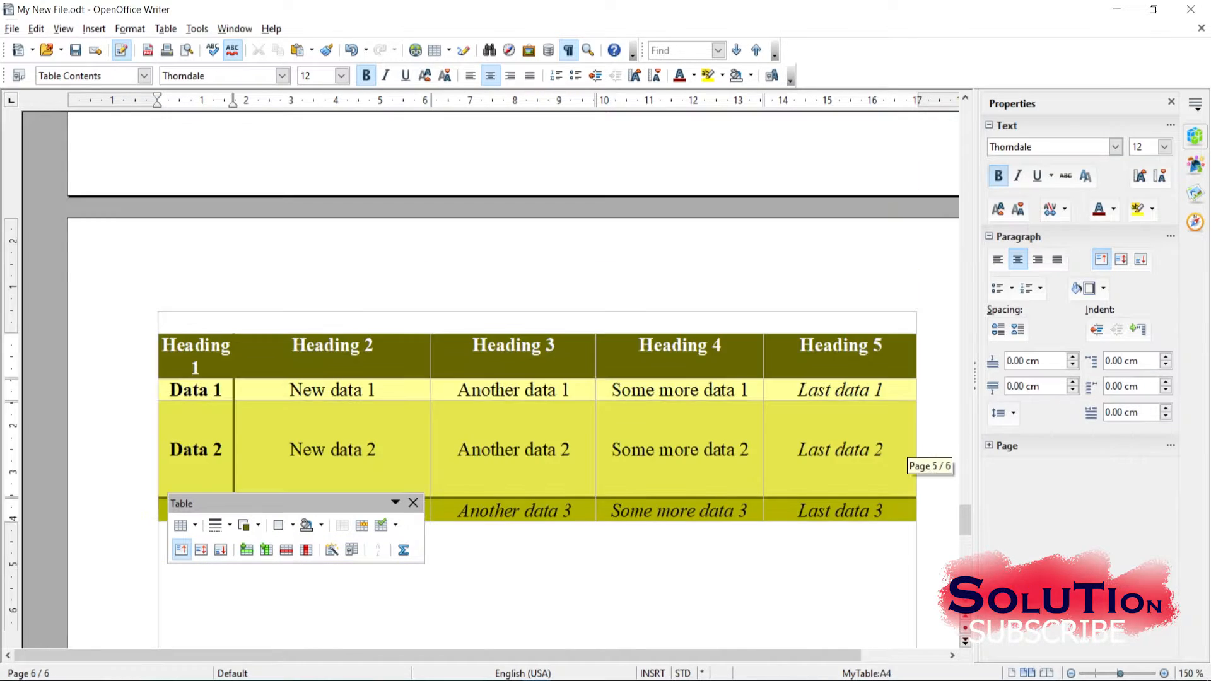
{"action": "scroll", "coordinate": [656, 439], "scroll_direction": "down", "scroll_amount": 1}
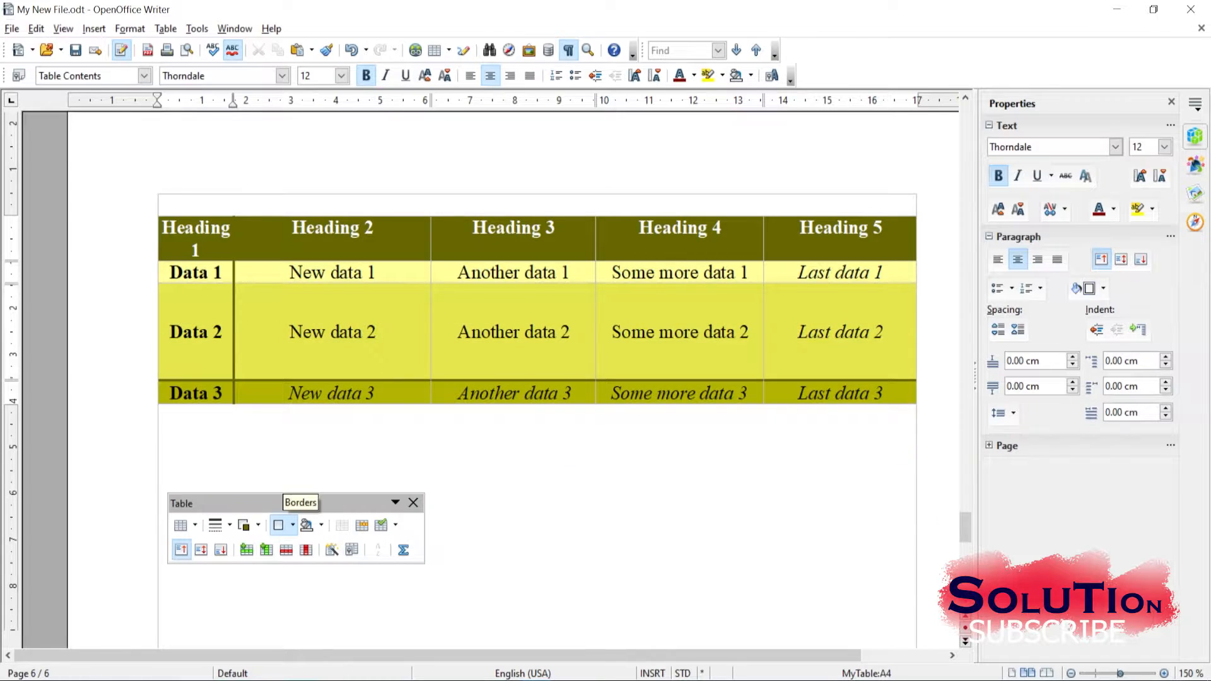
Add a box border around the New data 2 cell, trying a thick solid line before a double line style.
{"action": "left_click", "coordinate": [285, 331]}
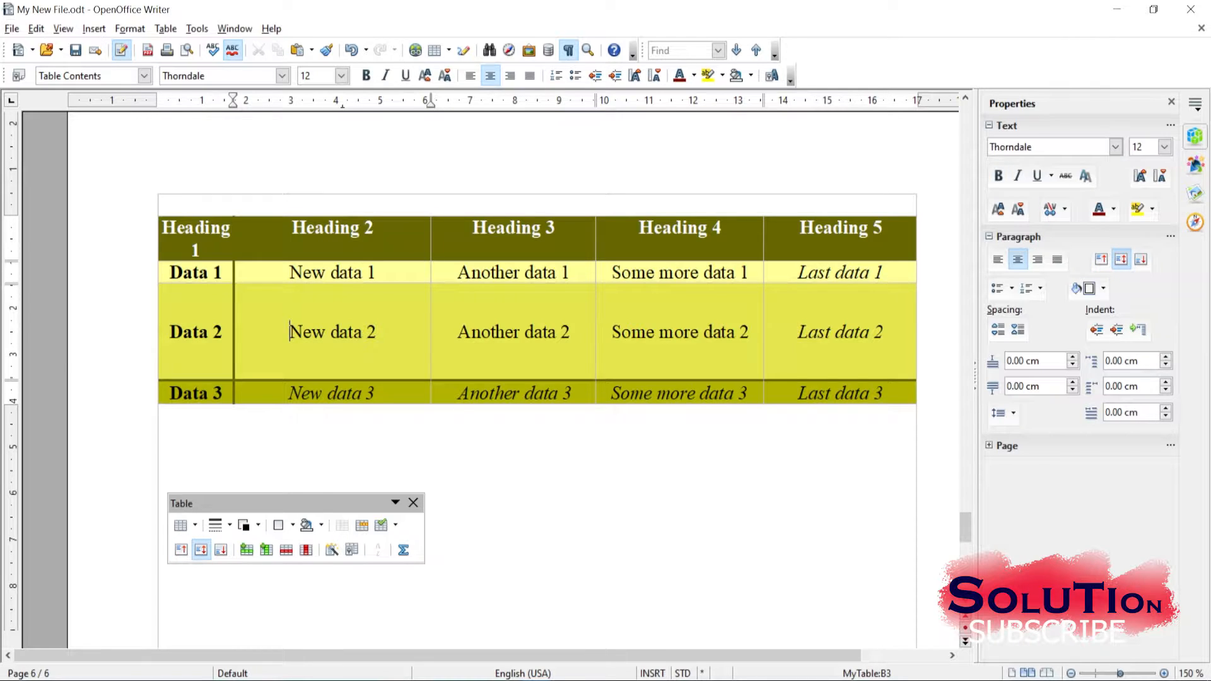
{"action": "left_click", "coordinate": [278, 525]}
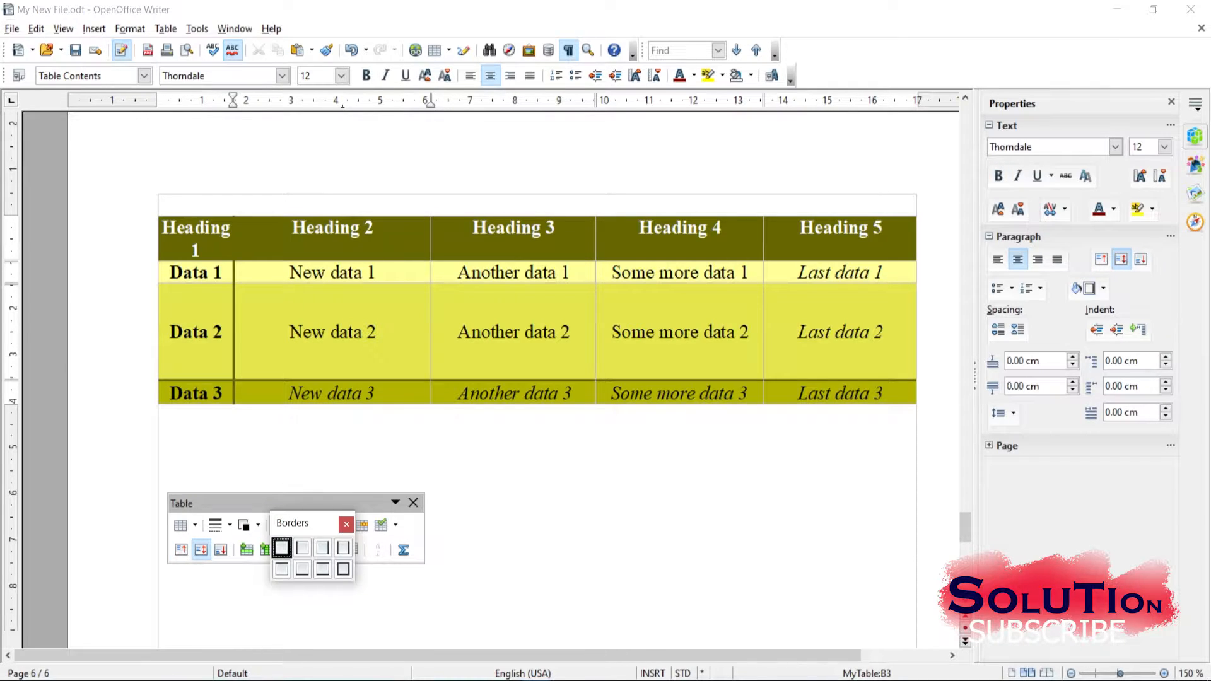
{"action": "left_click", "coordinate": [343, 569]}
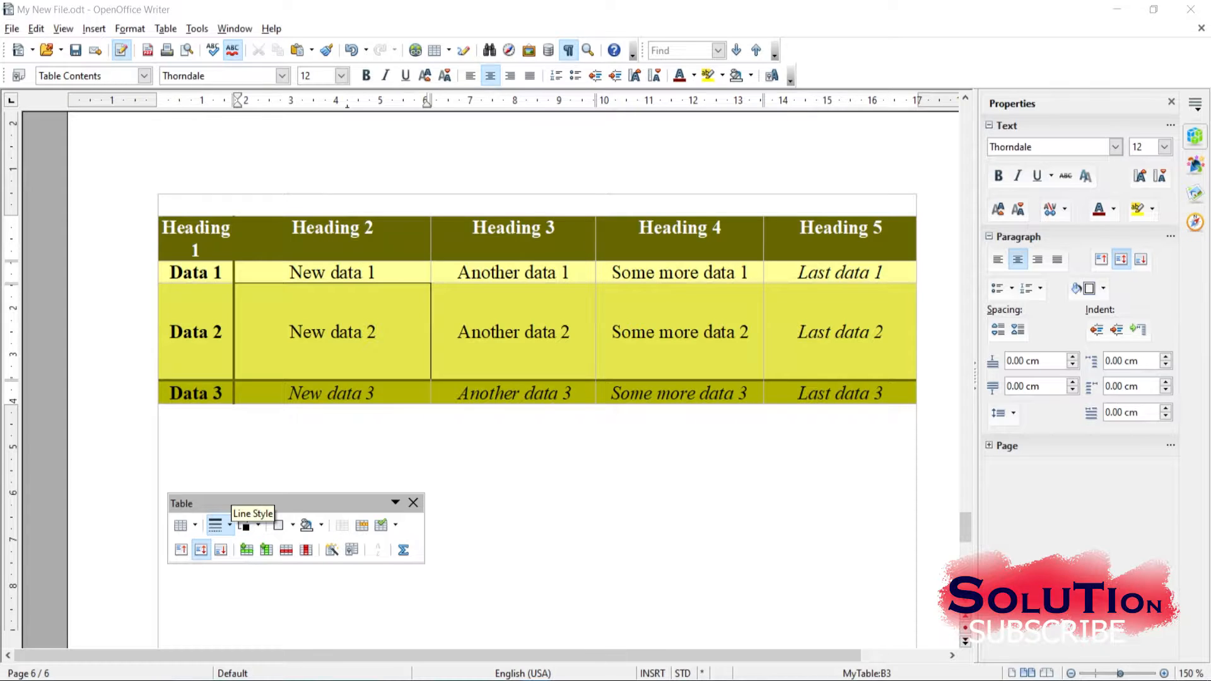
{"action": "left_click", "coordinate": [215, 525]}
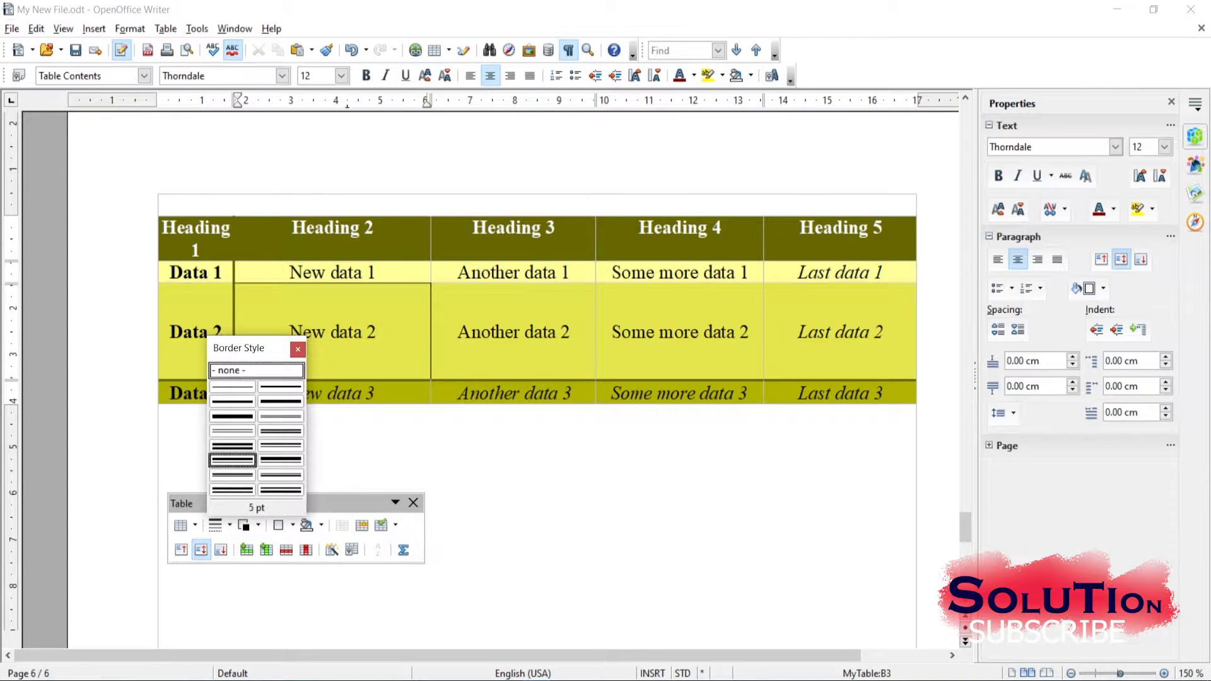
{"action": "left_click", "coordinate": [232, 417]}
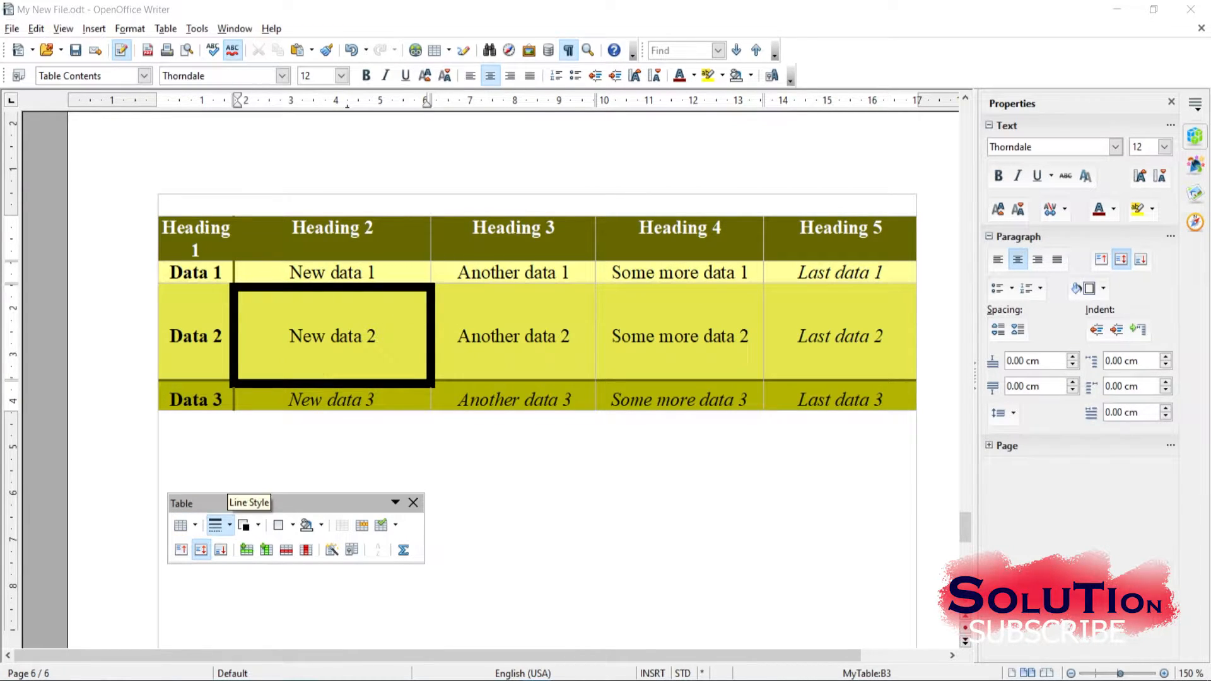
{"action": "left_click", "coordinate": [215, 525]}
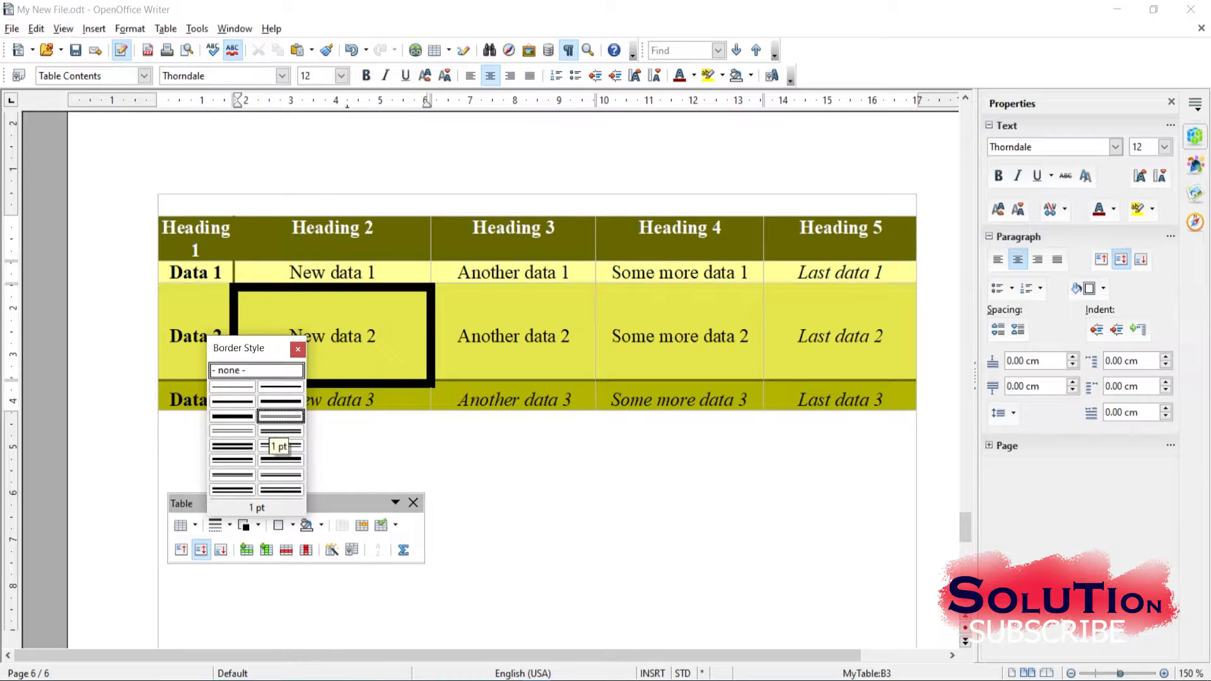
{"action": "left_click", "coordinate": [281, 446]}
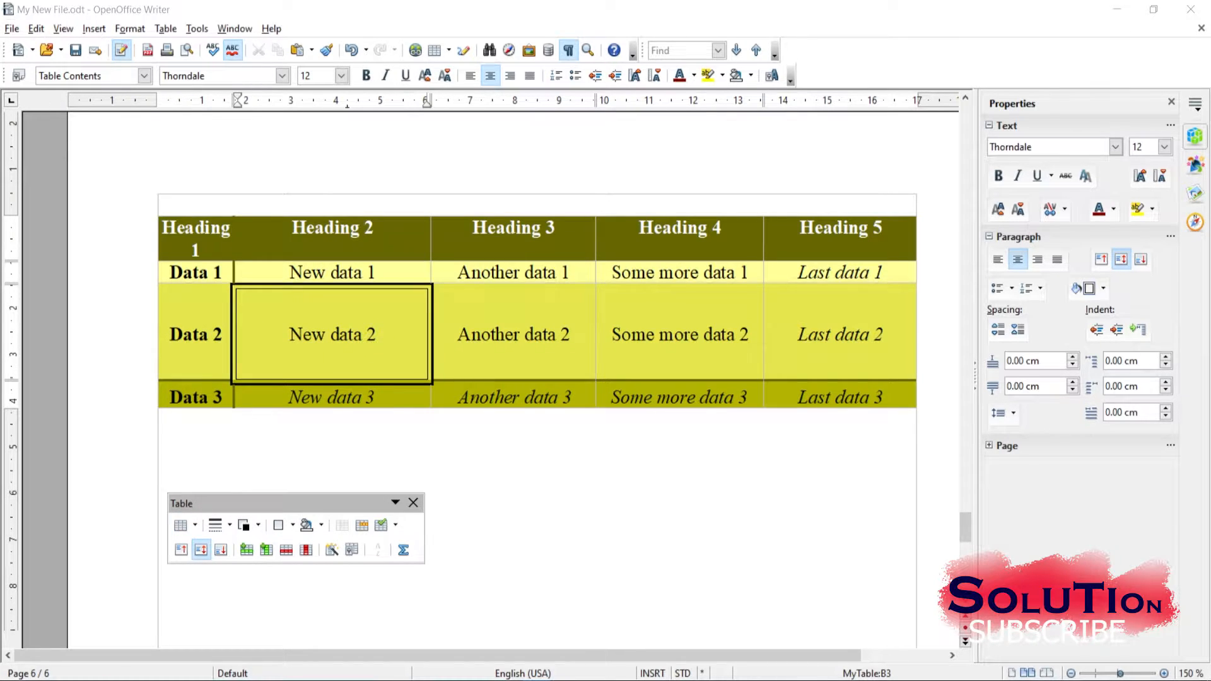
Apply outer and inner borders to the whole table in a heavy double line style, after trying 9 pt and 3 pt lines.
{"action": "left_click_drag", "start_coordinate": [196, 237], "coordinate": [804, 394]}
{"action": "left_click", "coordinate": [215, 524]}
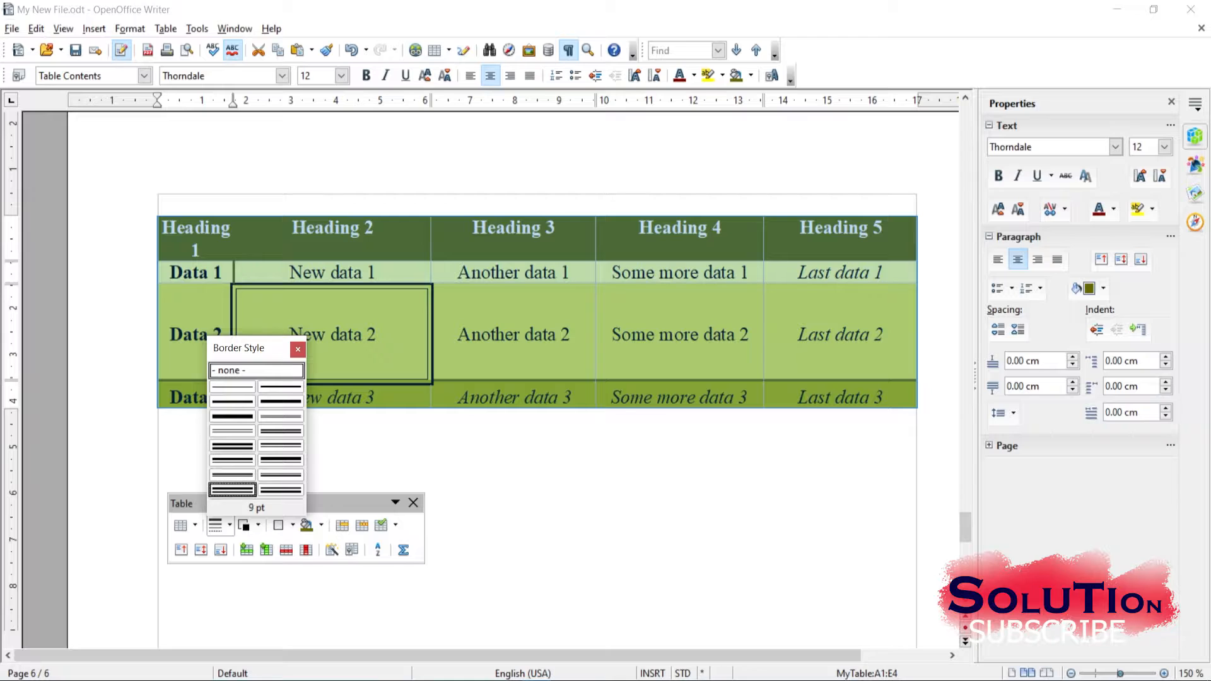
{"action": "left_click", "coordinate": [233, 489]}
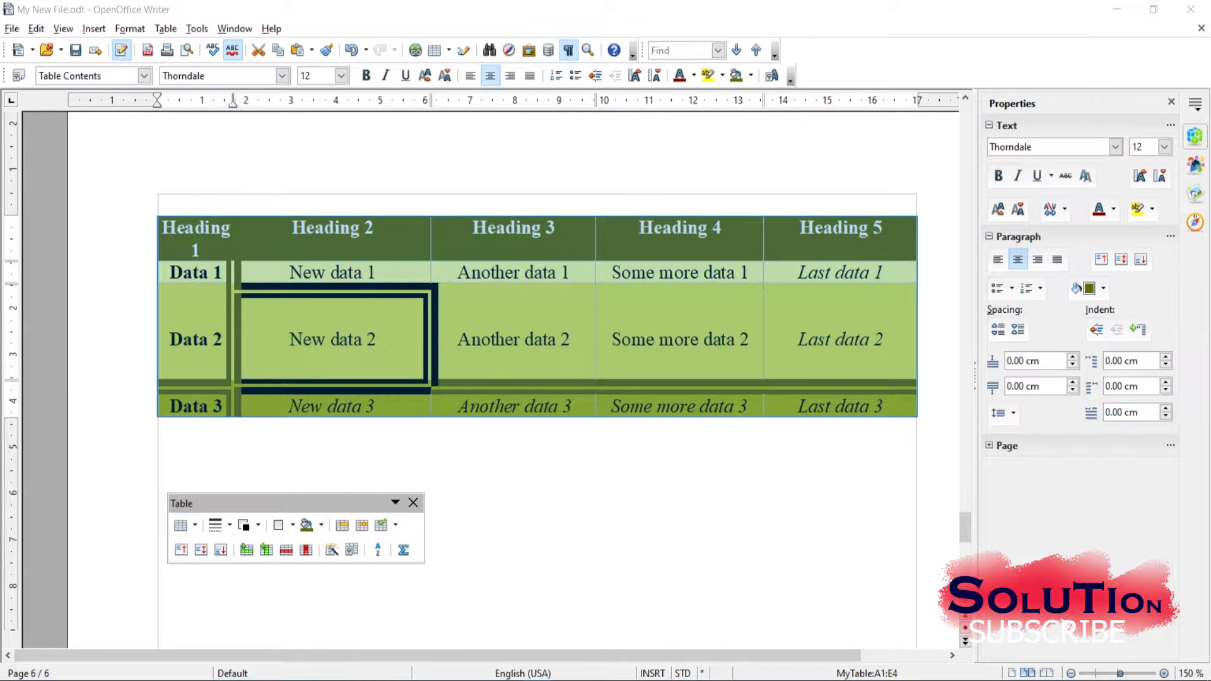
{"action": "left_click", "coordinate": [215, 525]}
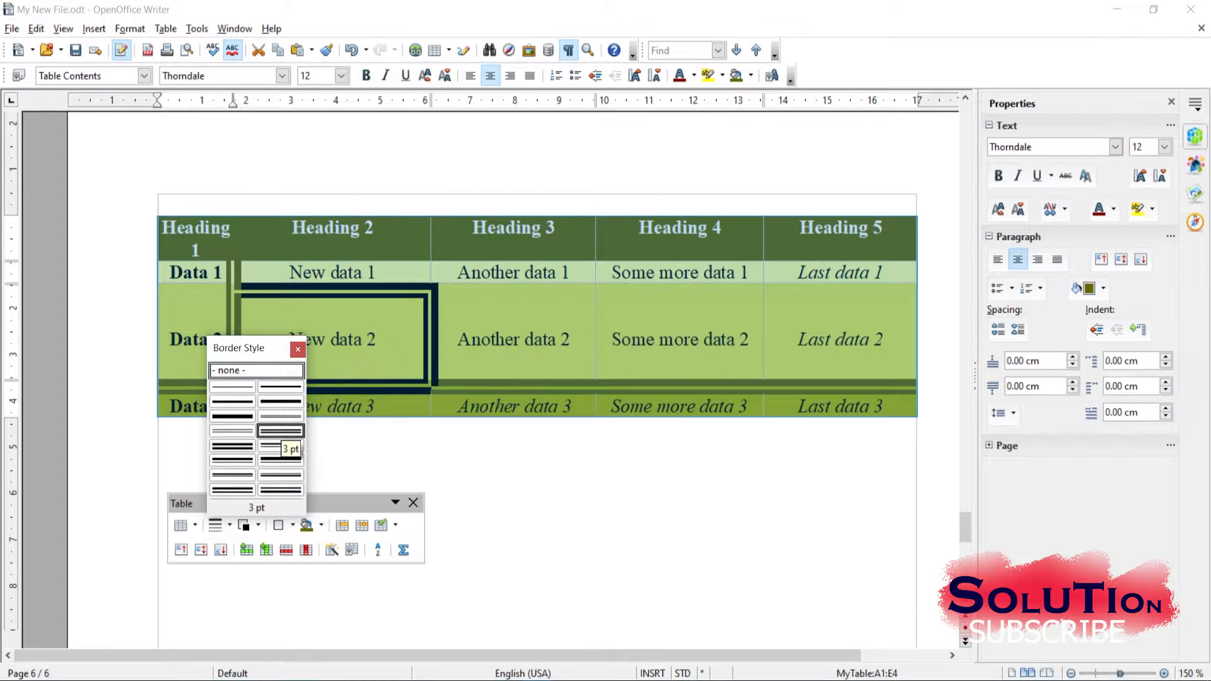
{"action": "left_click", "coordinate": [280, 431]}
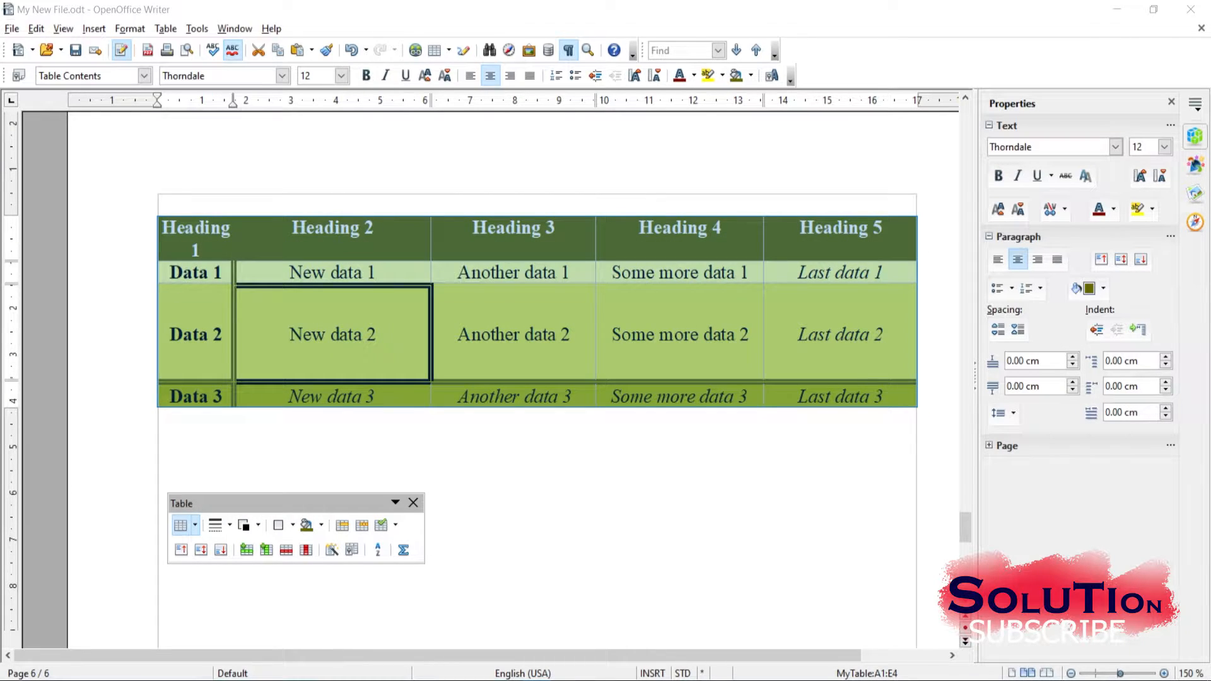
{"action": "left_click", "coordinate": [278, 525]}
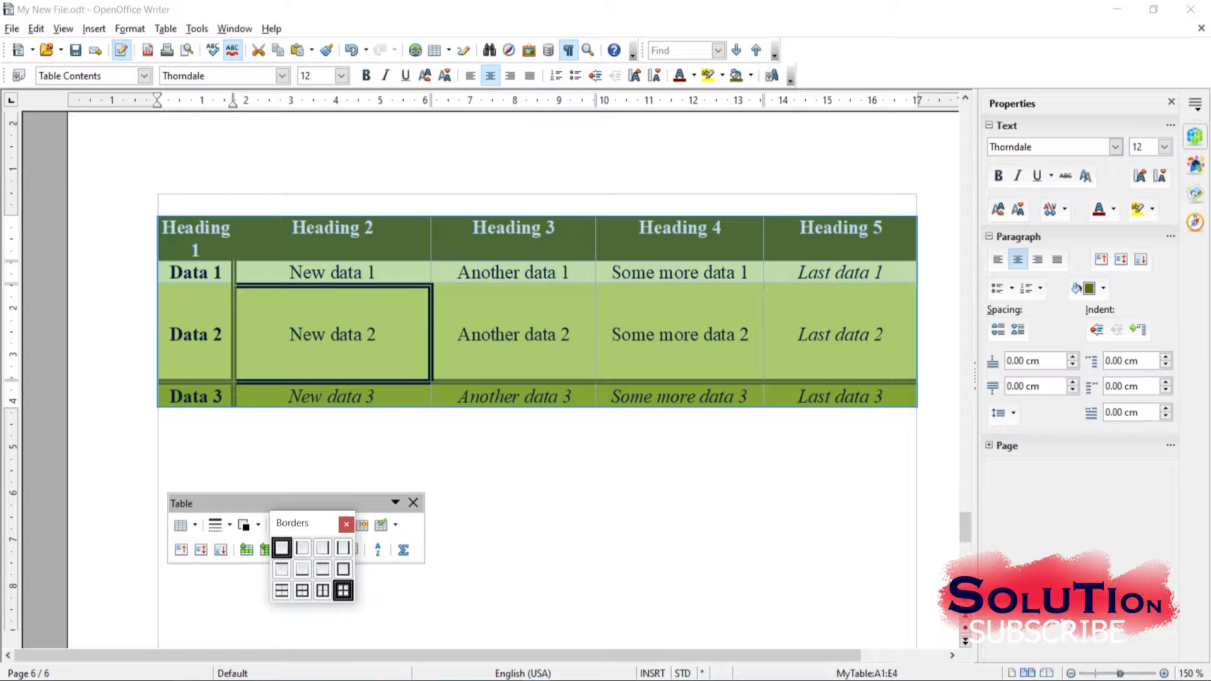
{"action": "left_click", "coordinate": [343, 590]}
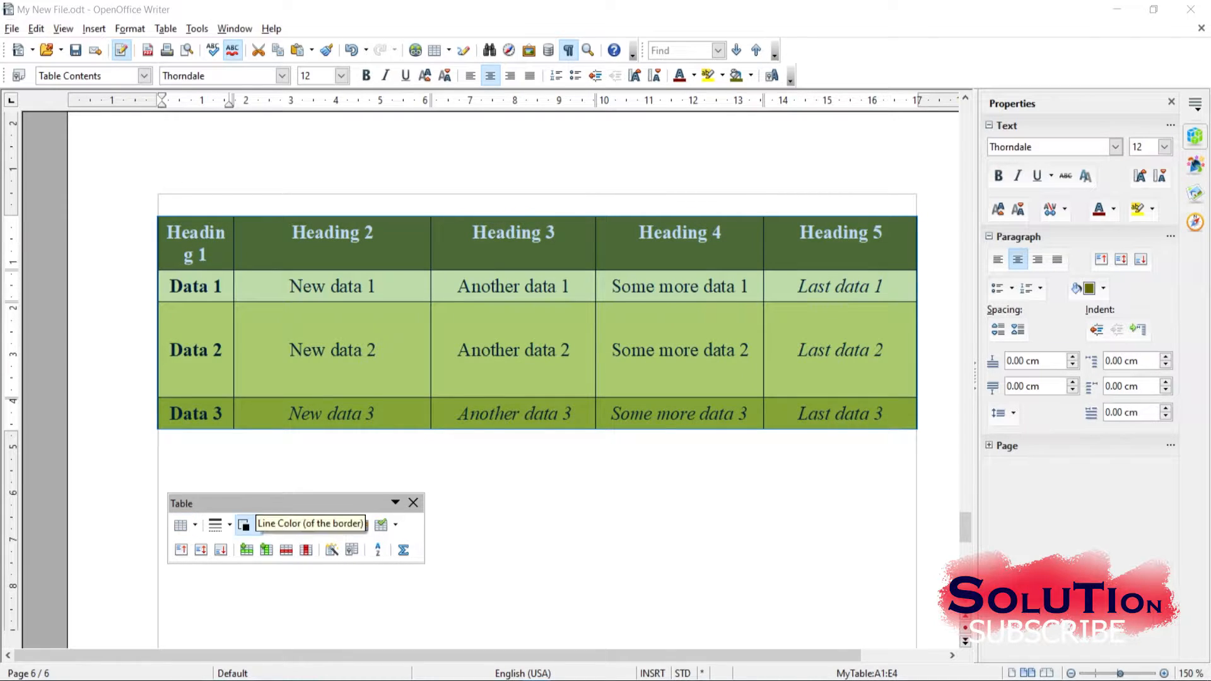
{"action": "left_click", "coordinate": [215, 524]}
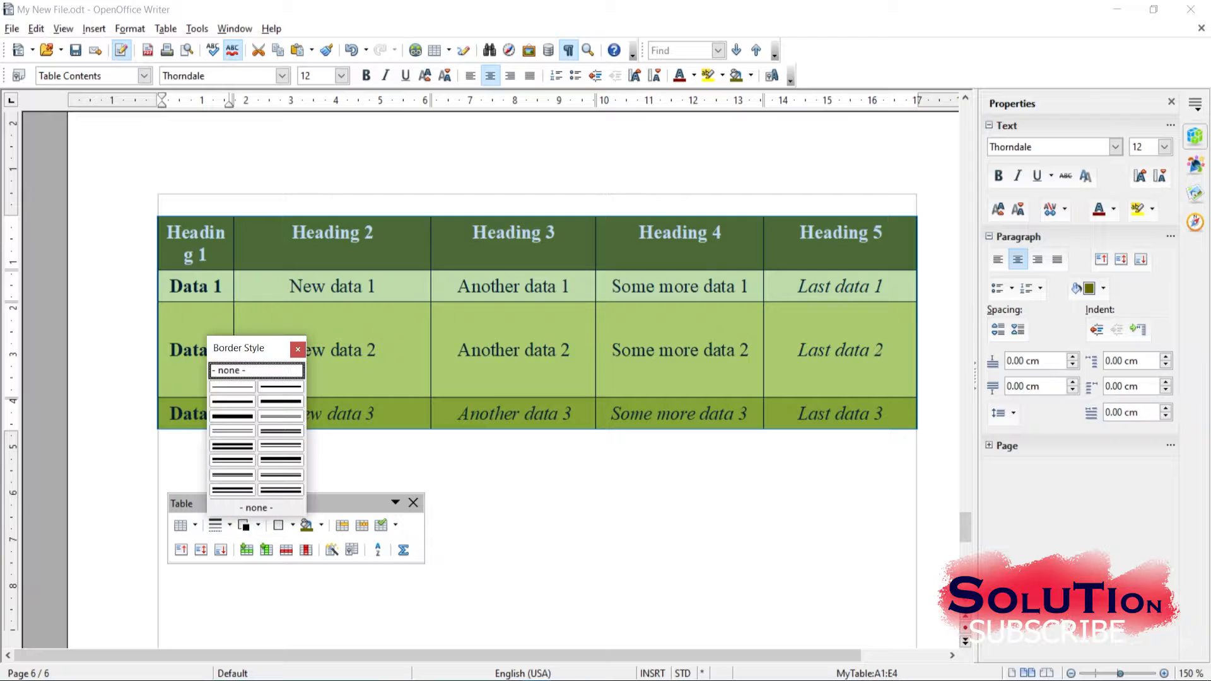
{"action": "left_click", "coordinate": [281, 489]}
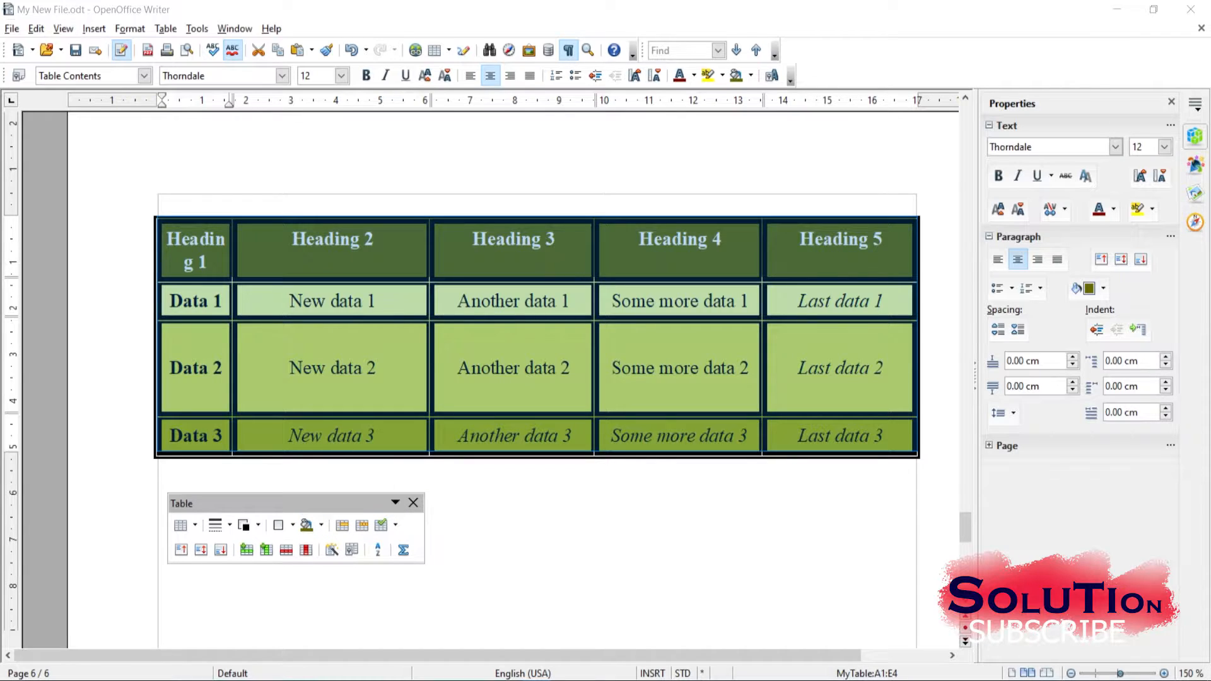
Fill the whole table with the Red background color and center all cell contents vertically.
{"action": "left_click", "coordinate": [320, 524]}
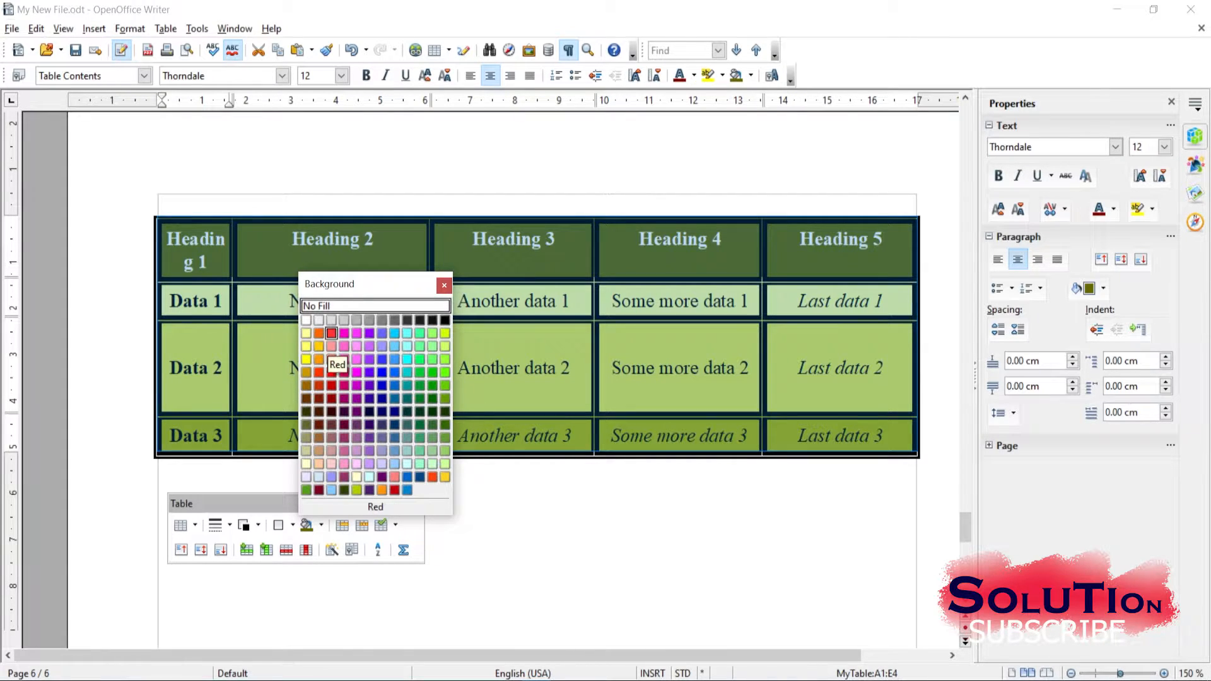
{"action": "left_click", "coordinate": [331, 333]}
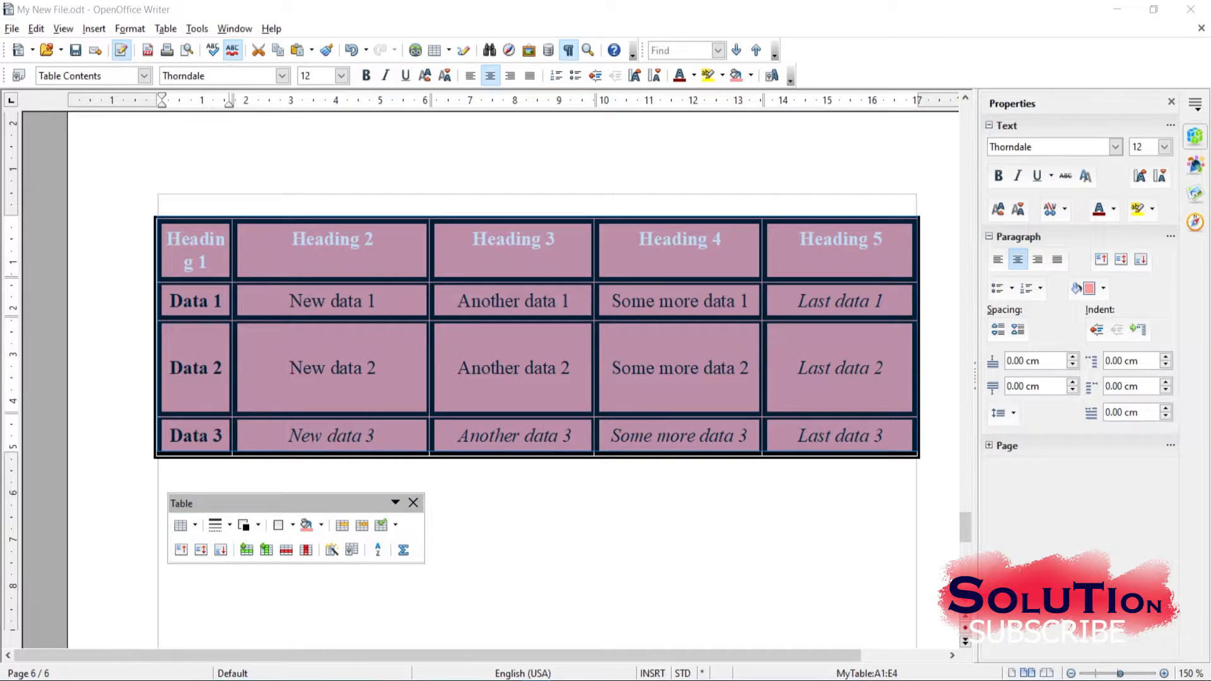
{"action": "left_click", "coordinate": [201, 550]}
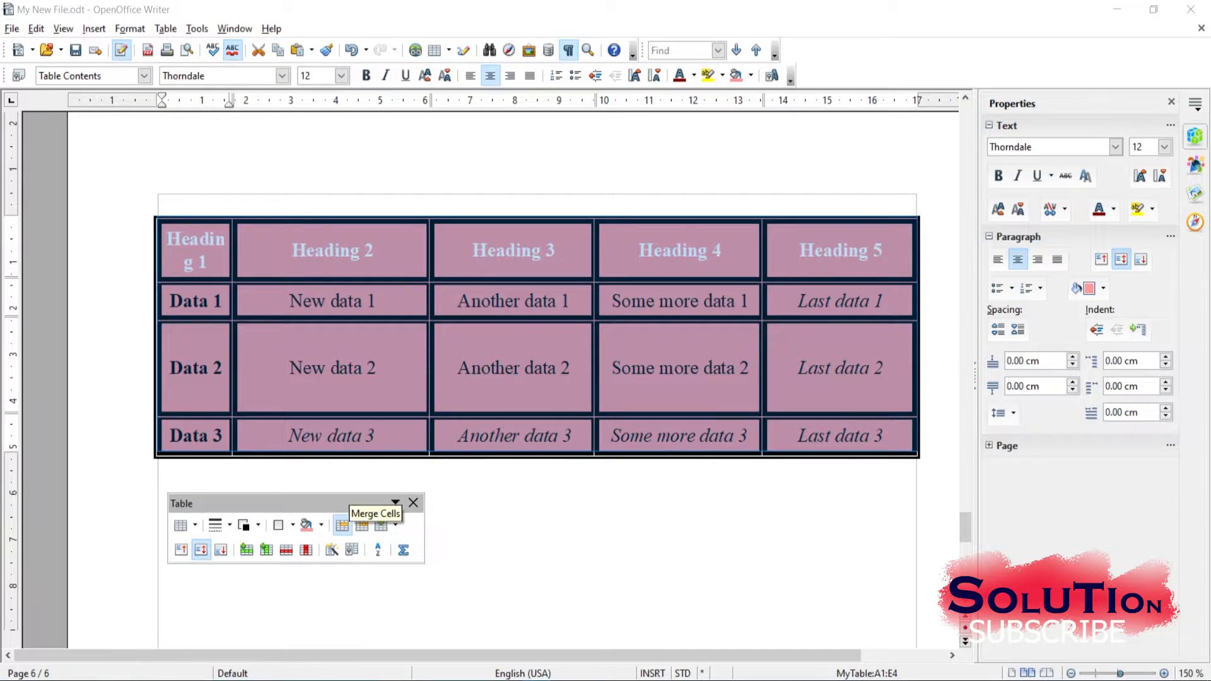
{"action": "left_click", "coordinate": [184, 468]}
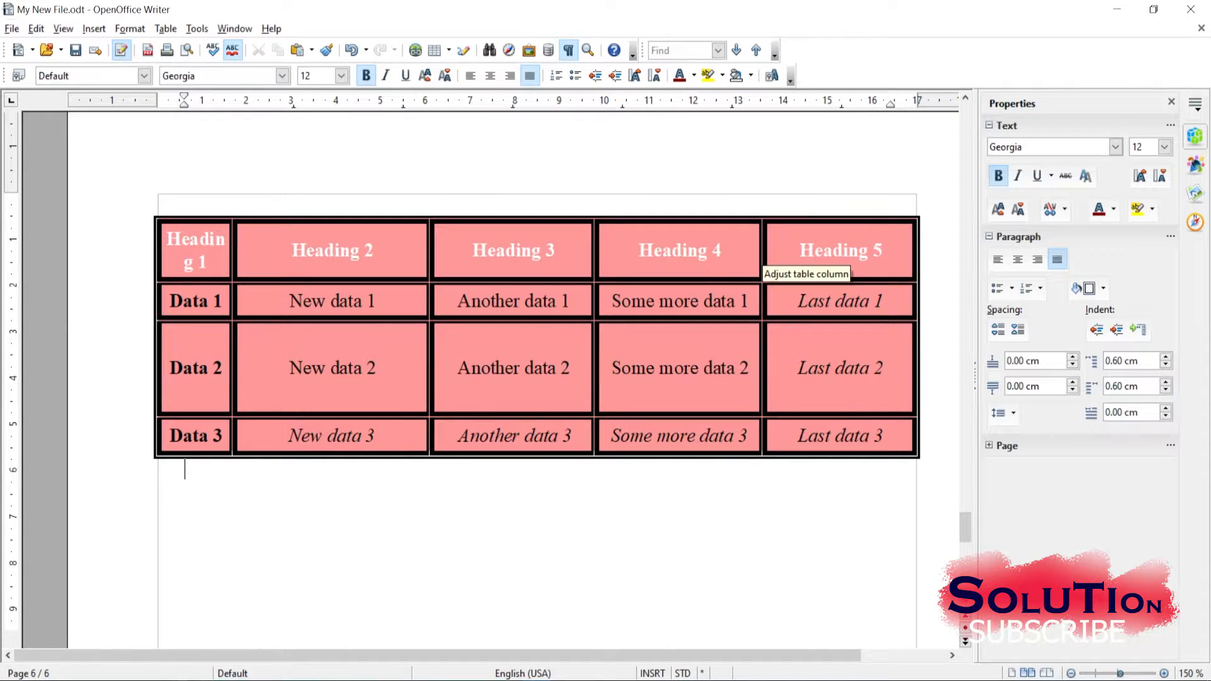
Merge the Some more data 2 and Last data 2 cells, and undo the merge.
{"action": "left_click_drag", "start_coordinate": [619, 361], "coordinate": [797, 366]}
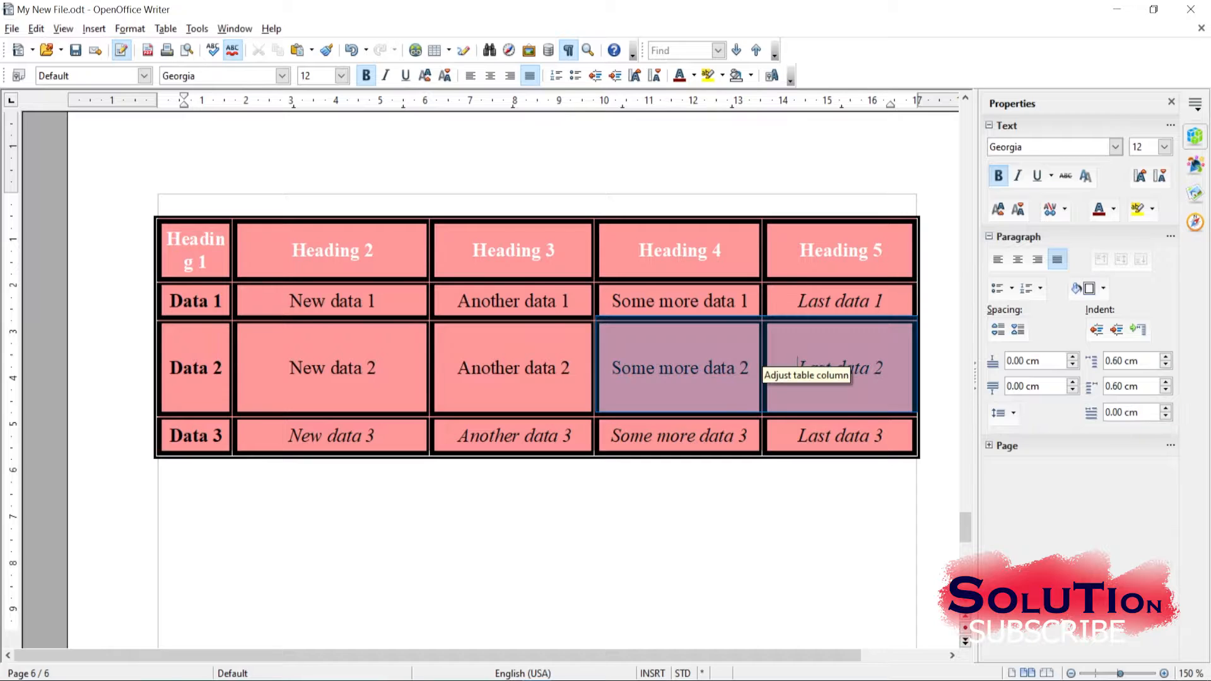
{"action": "mouse_move", "coordinate": [507, 680]}
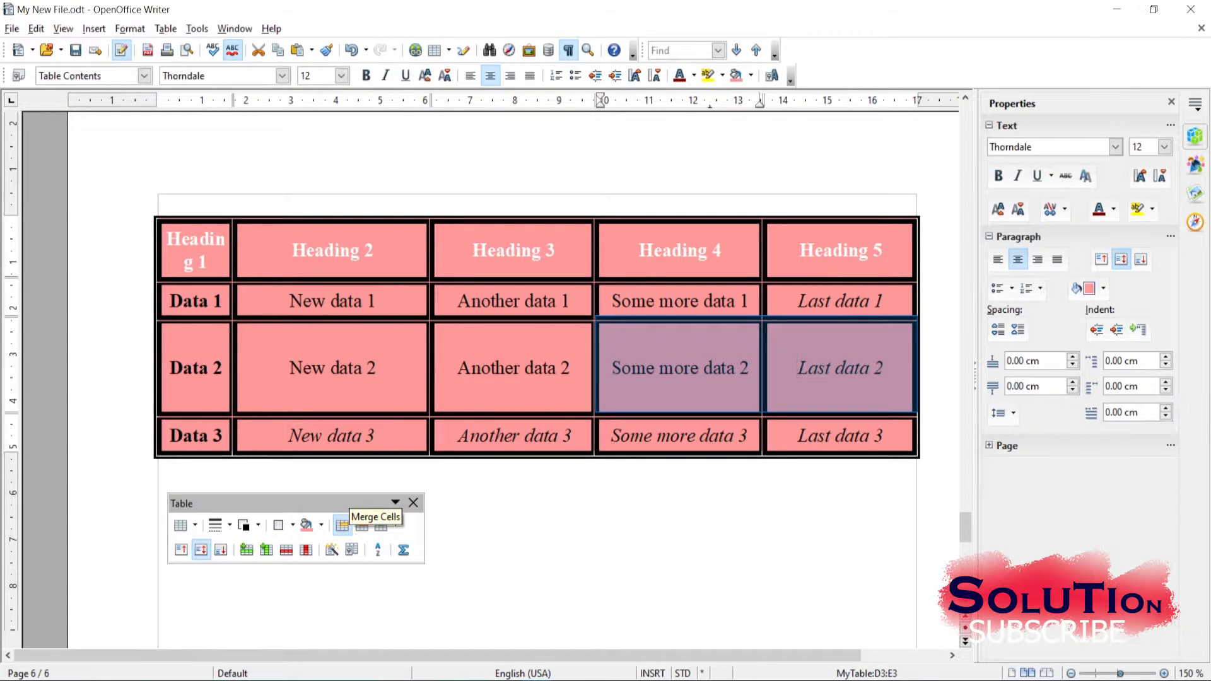
{"action": "left_click", "coordinate": [342, 525]}
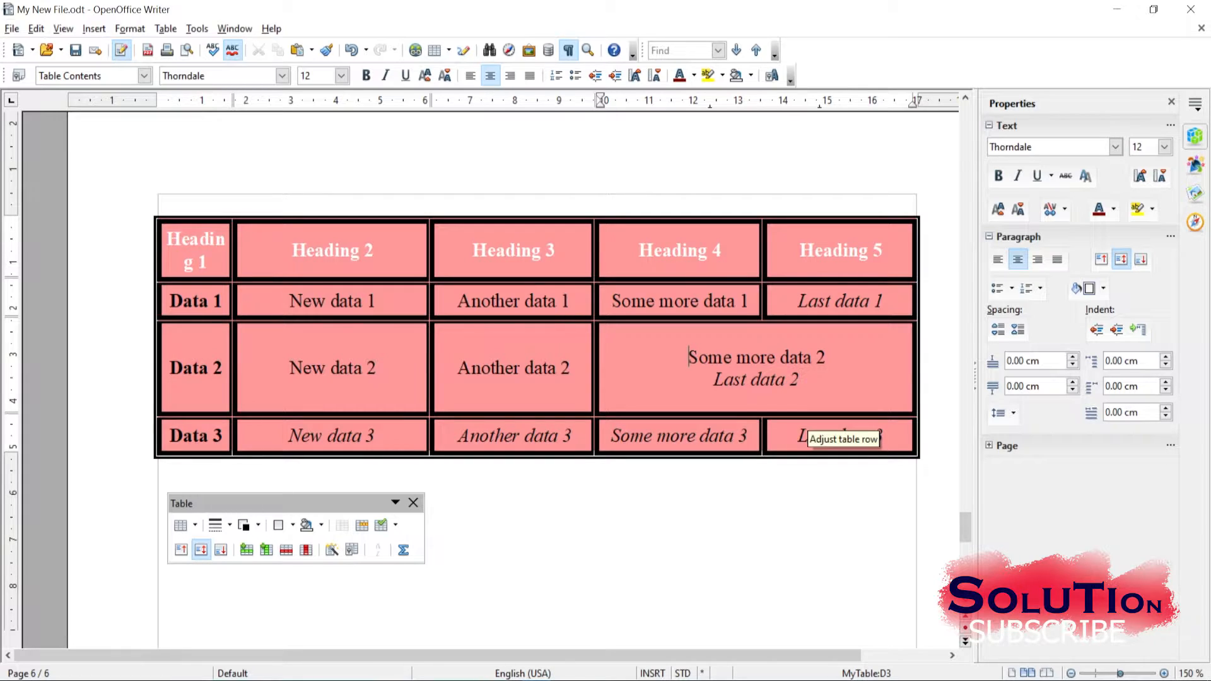
{"action": "left_click", "coordinate": [185, 469]}
{"action": "left_click", "coordinate": [723, 379]}
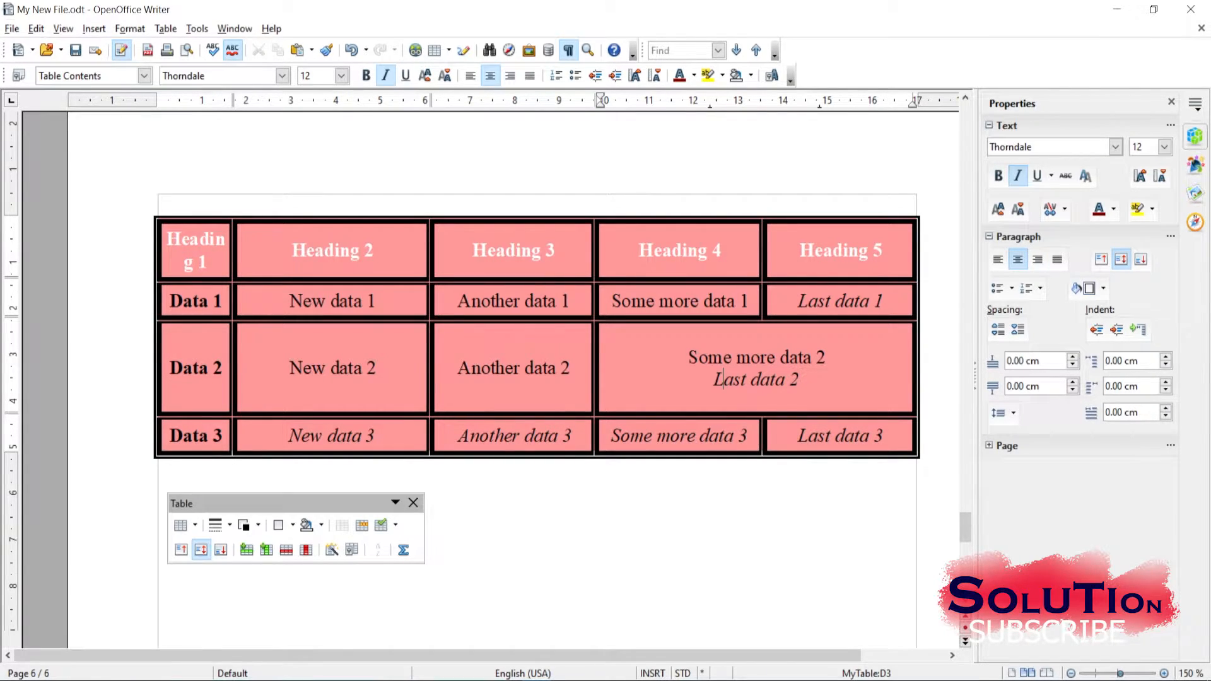
{"action": "key", "text": "ctrl+z"}
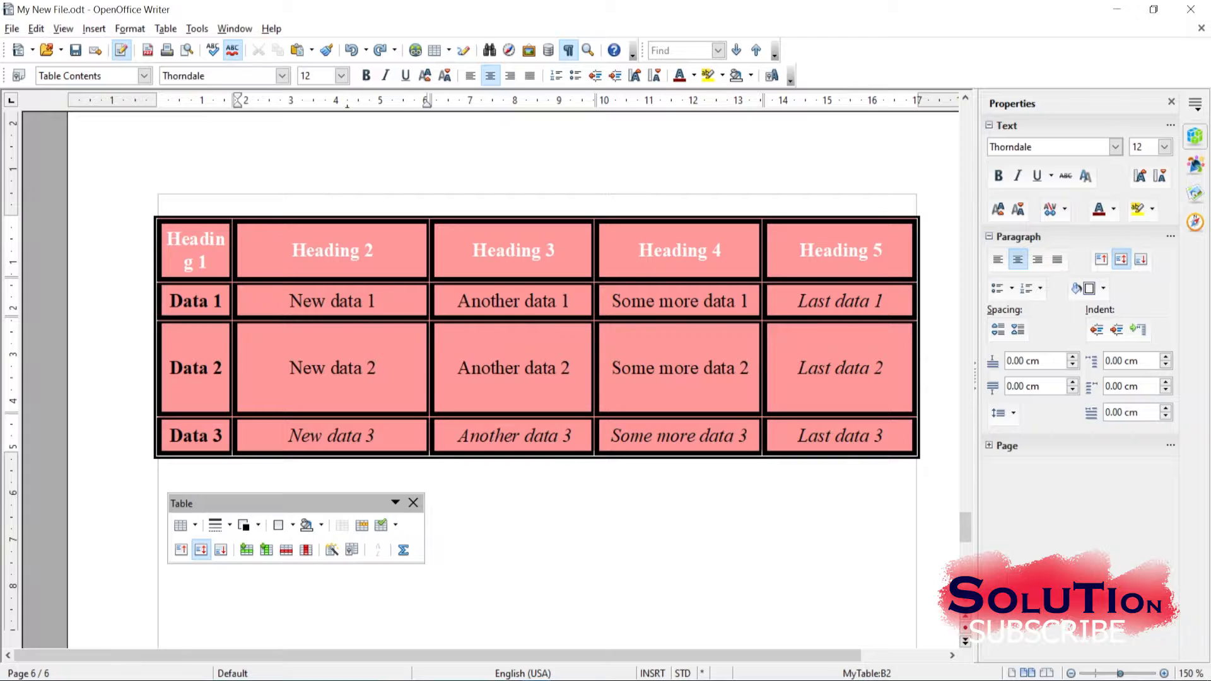
Split the New data 1 cell vertically into 2 cells.
{"action": "key", "text": "Home"}
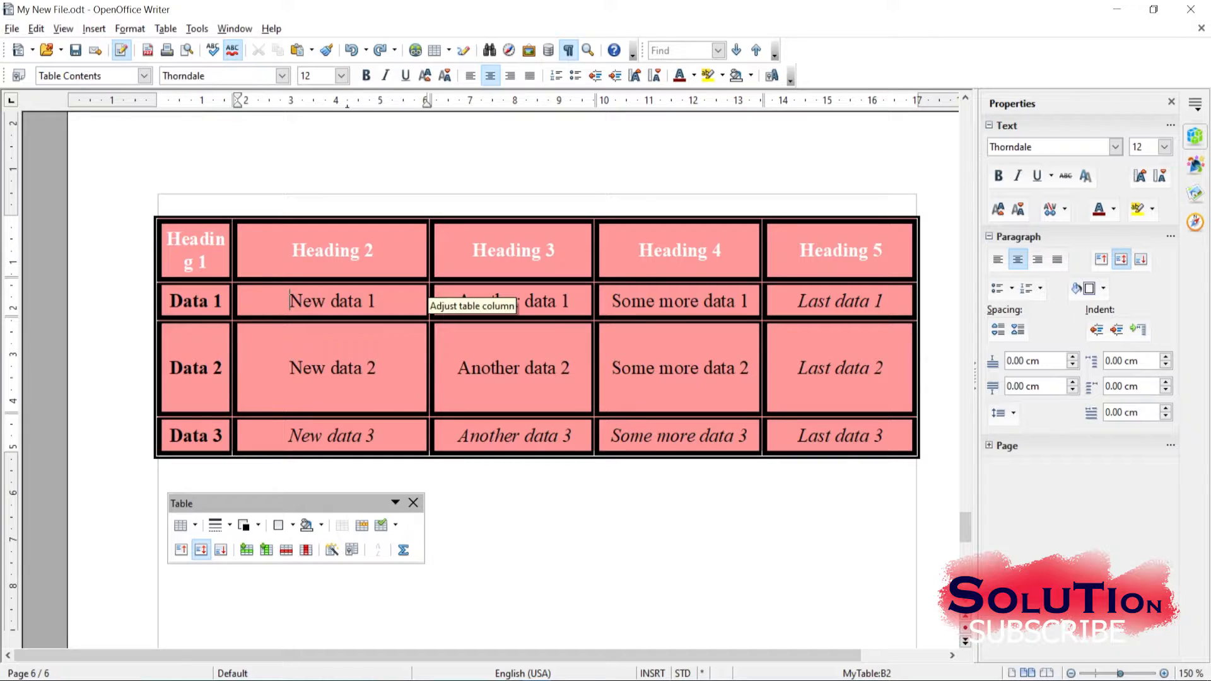
{"action": "key", "text": "shift+End"}
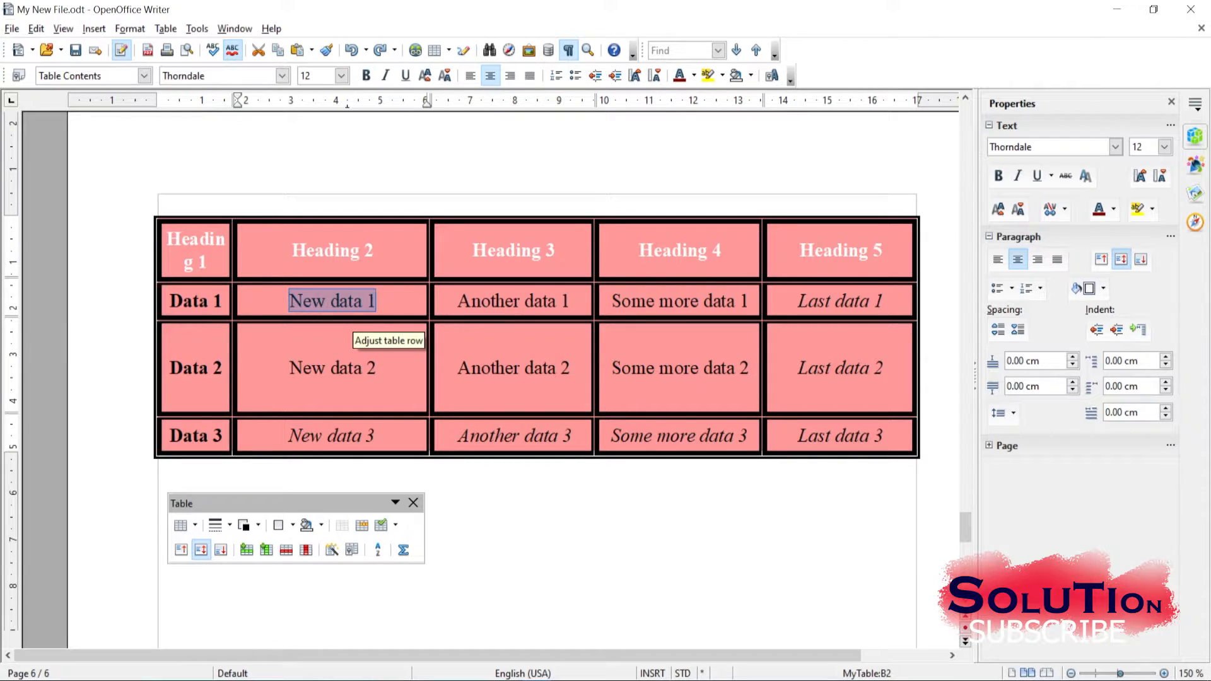
{"action": "scroll", "coordinate": [353, 321], "scroll_direction": "up", "scroll_amount": 1, "text": "ctrl"}
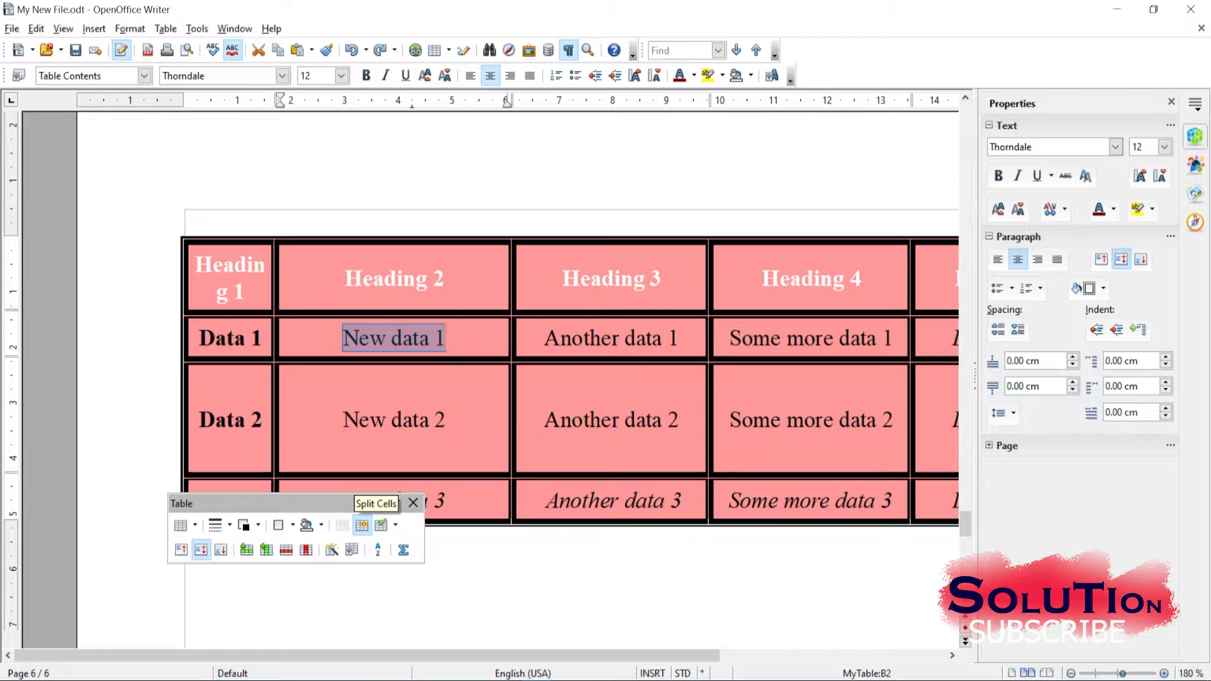
{"action": "left_click", "coordinate": [361, 525]}
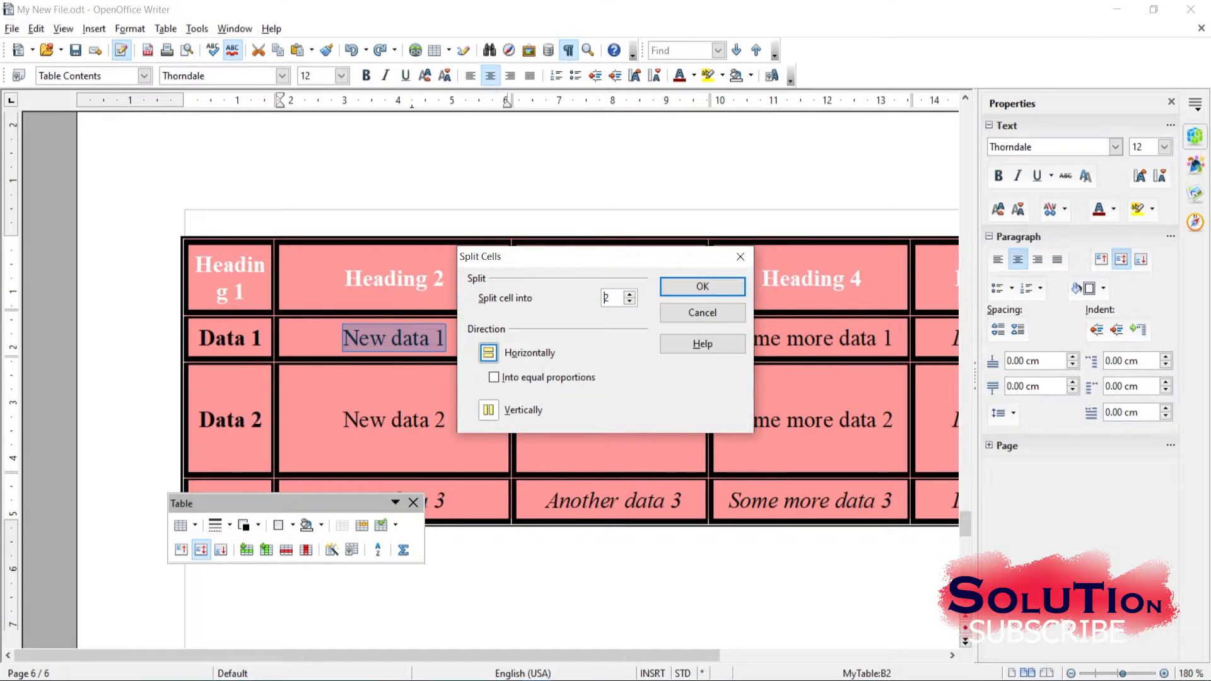
{"action": "left_click_drag", "start_coordinate": [580, 257], "coordinate": [630, 397]}
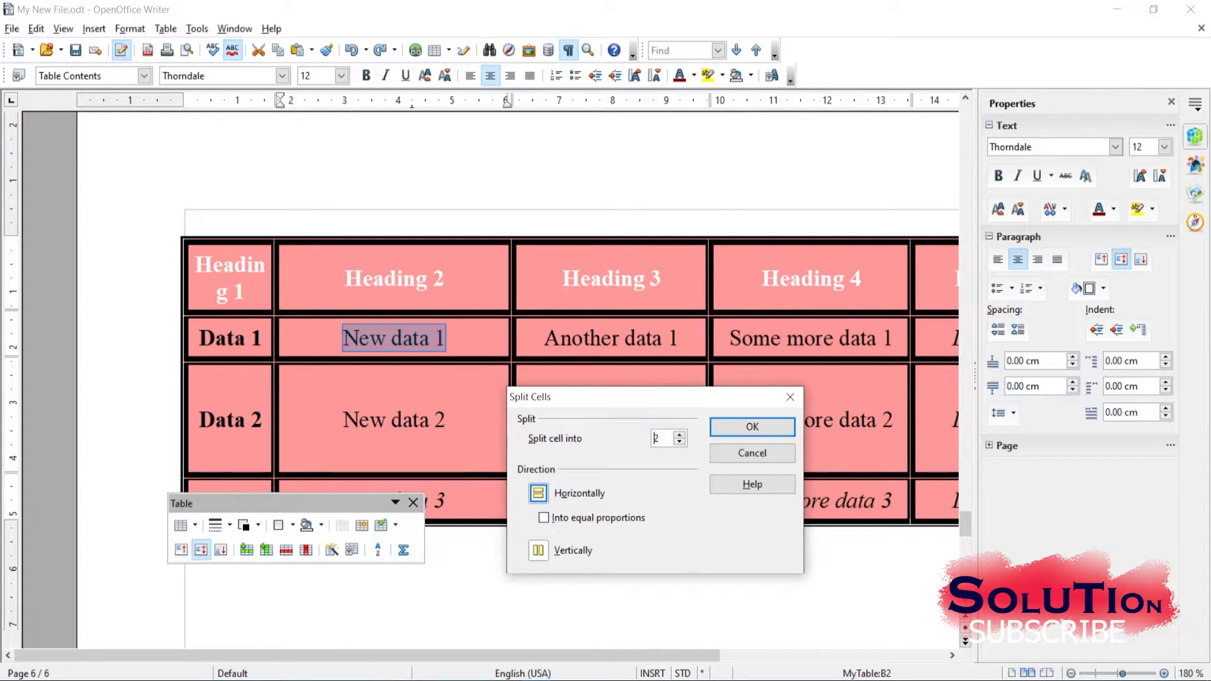
{"action": "left_click", "coordinate": [538, 550]}
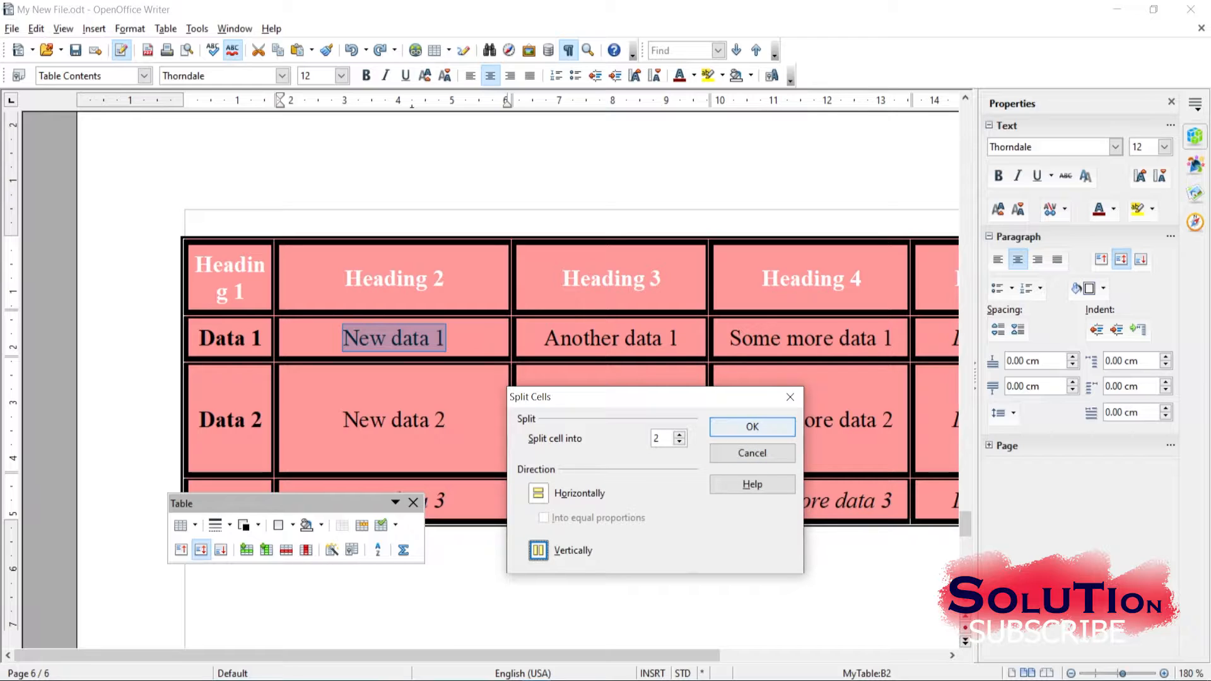
{"action": "left_click", "coordinate": [753, 426]}
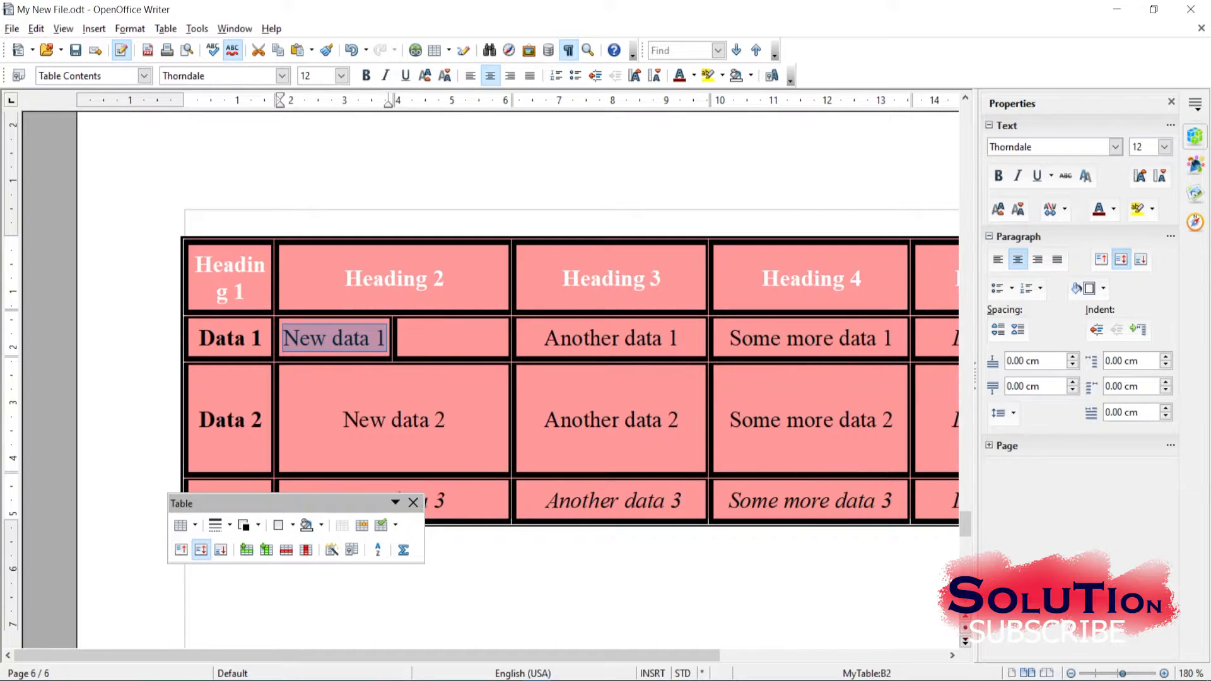
Split the New data 2 cell horizontally into 2 cells.
{"action": "left_click", "coordinate": [344, 419]}
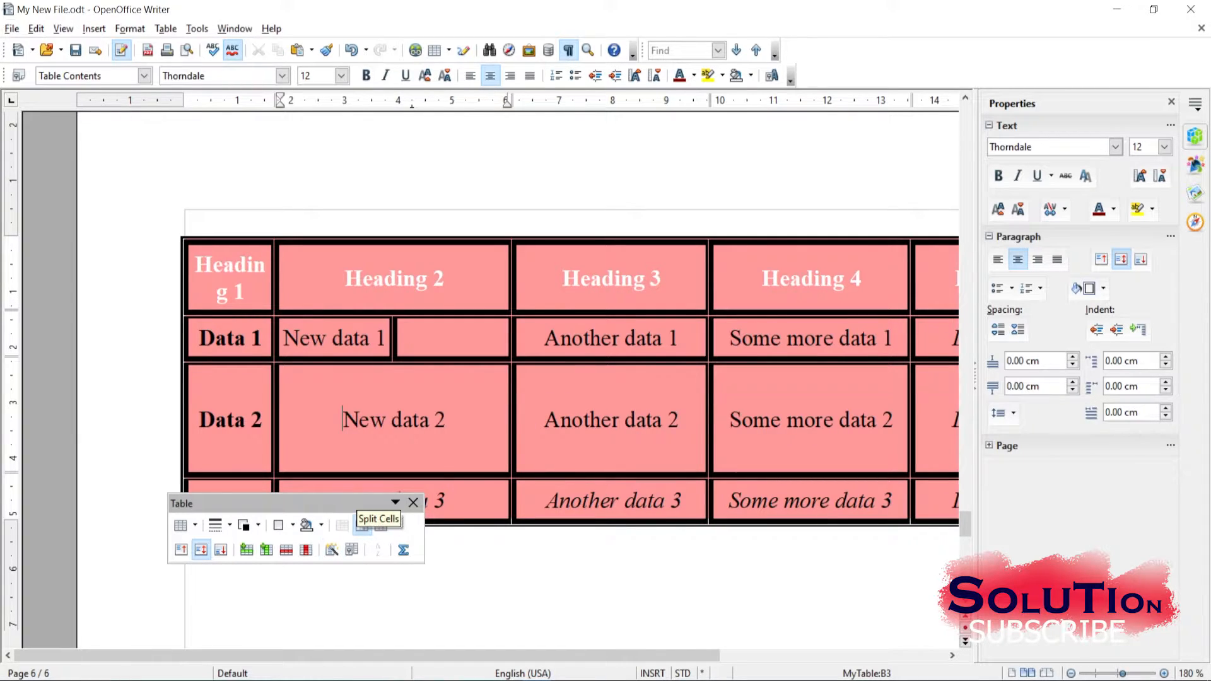
{"action": "left_click", "coordinate": [362, 524]}
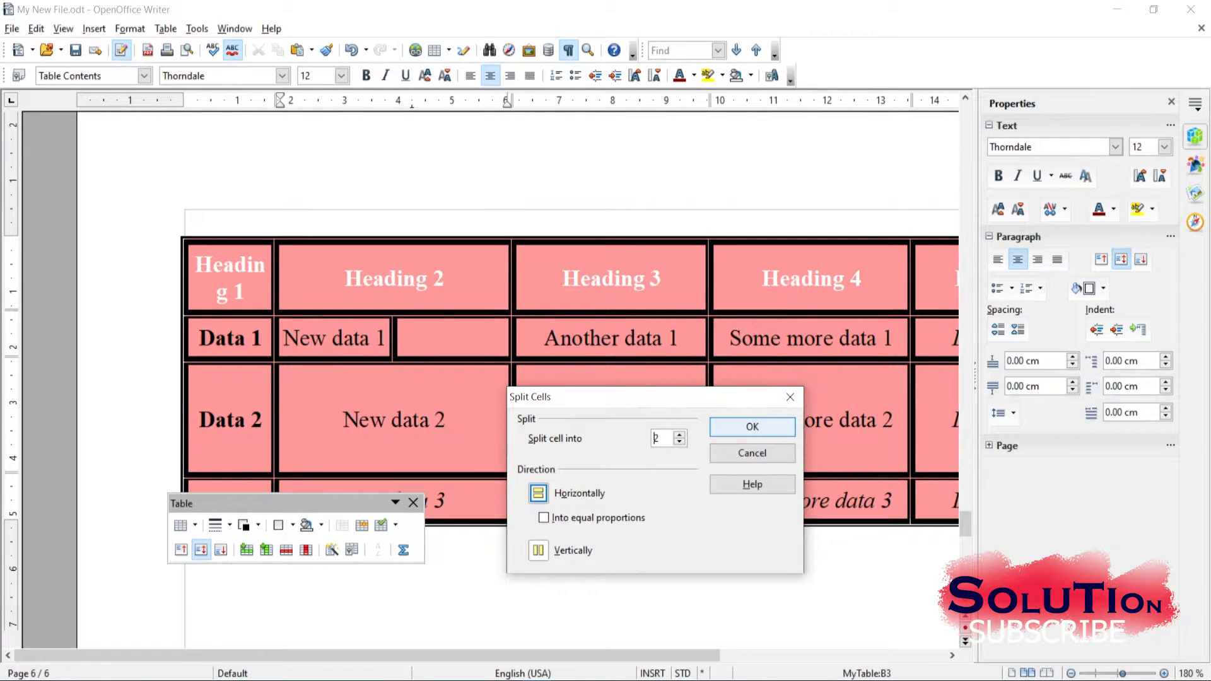
{"action": "key", "text": "Return"}
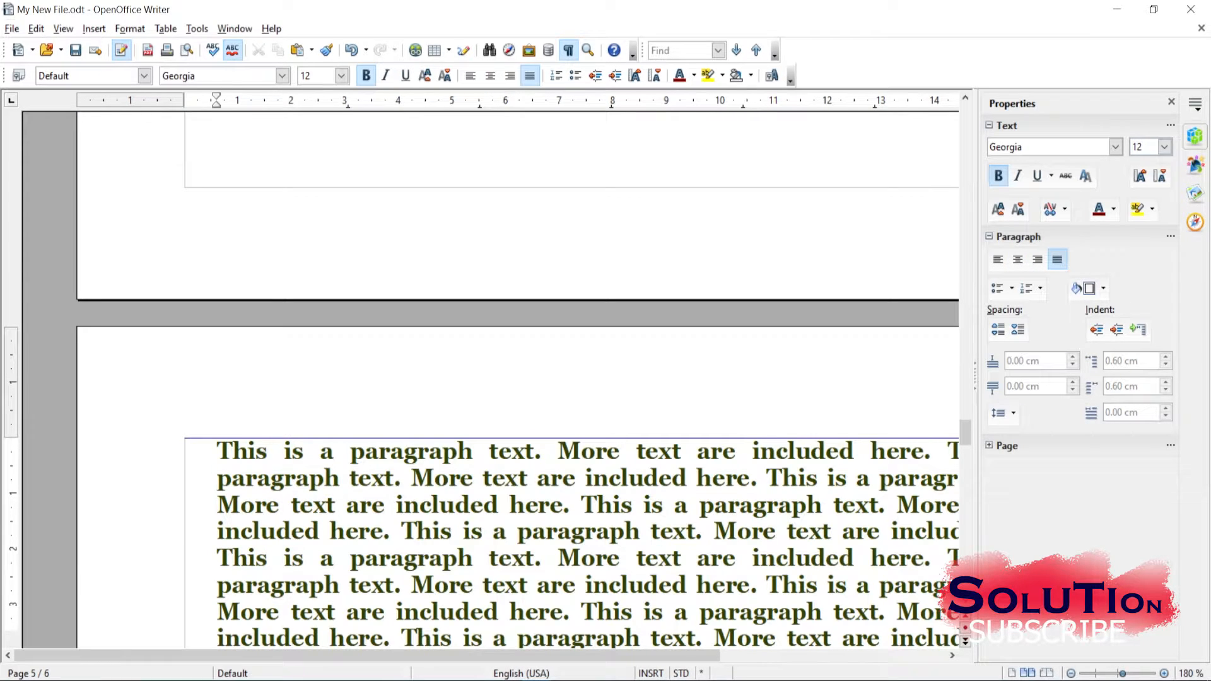
Look through the document's pages in Page Preview, from the first page to the formatted table on the last, and close the preview.
{"action": "scroll", "coordinate": [517, 203], "scroll_direction": "up", "scroll_amount": 3}
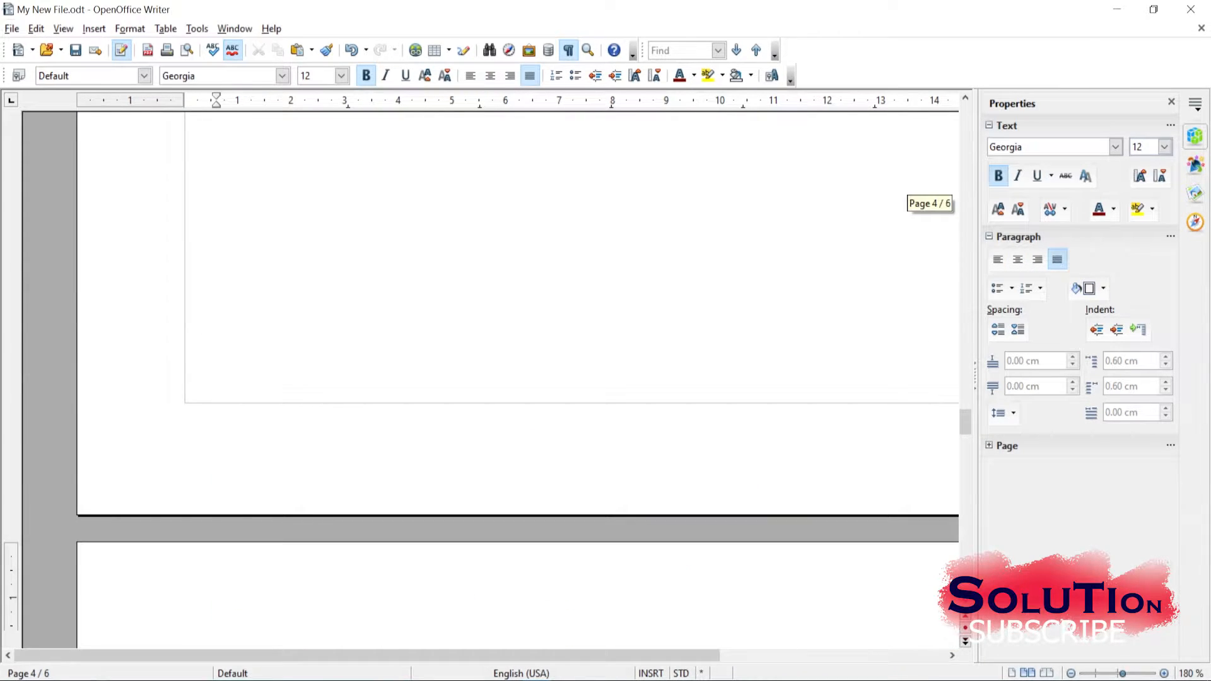
{"action": "scroll", "coordinate": [517, 315], "scroll_direction": "down", "scroll_amount": 8}
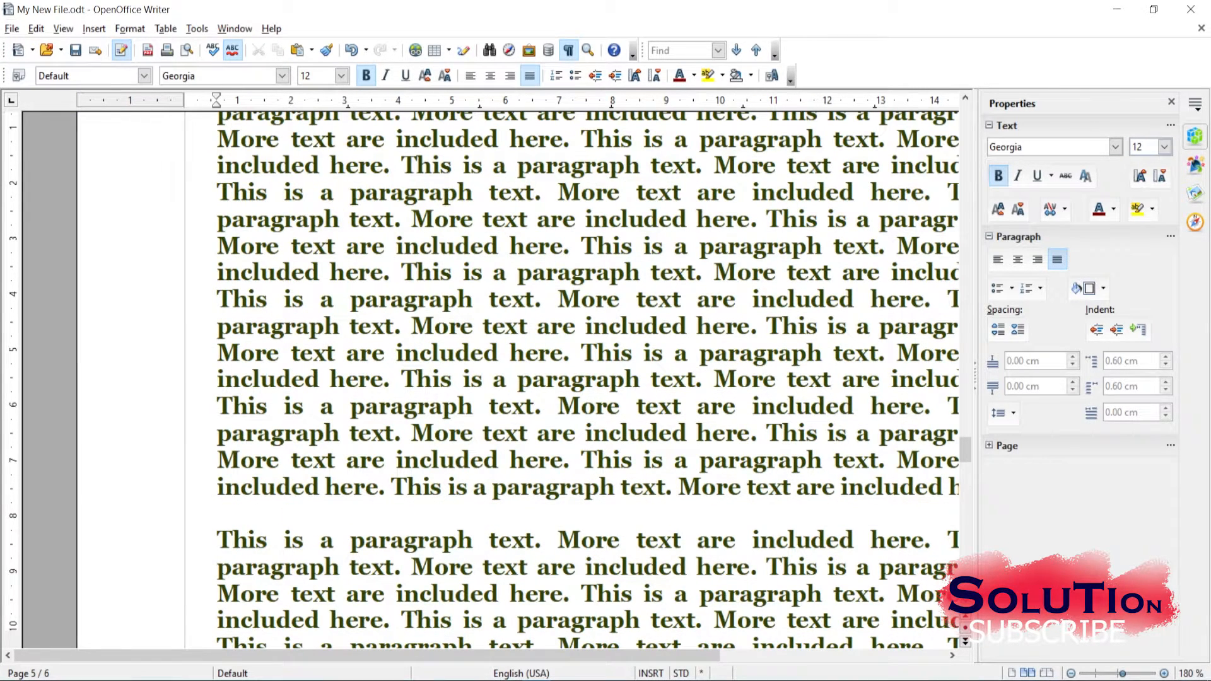
{"action": "left_click", "coordinate": [11, 29]}
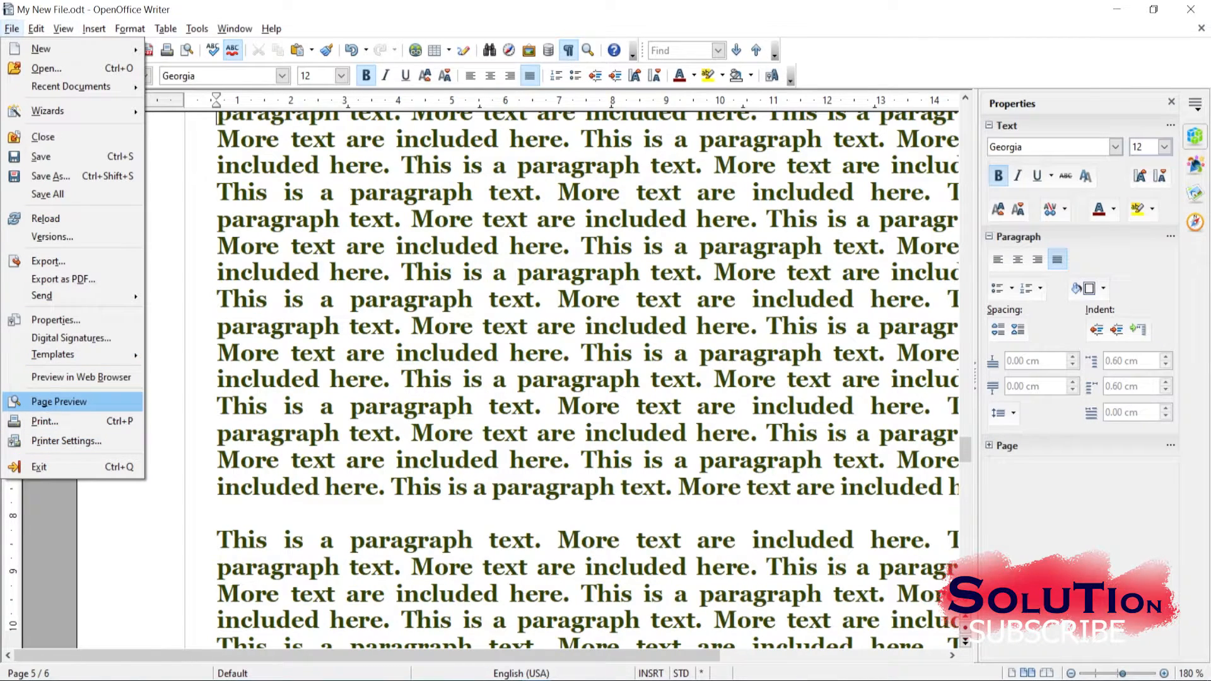
{"action": "left_click", "coordinate": [59, 402]}
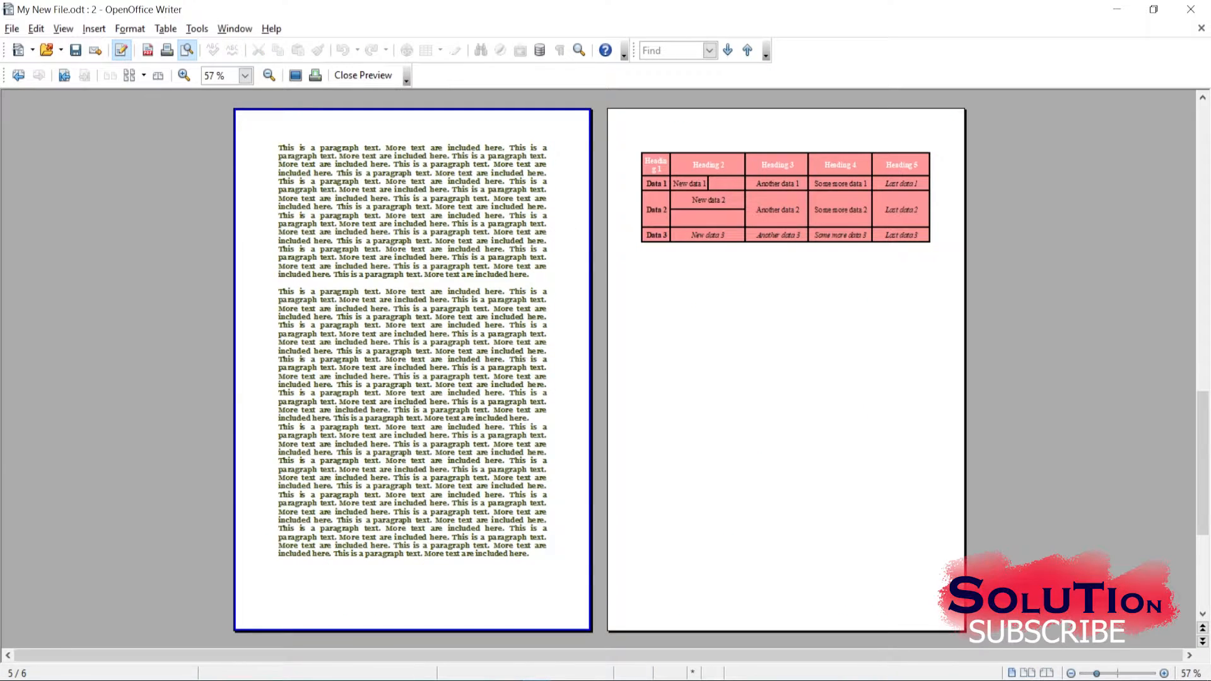
{"action": "scroll", "coordinate": [599, 254], "scroll_direction": "up", "scroll_amount": 2}
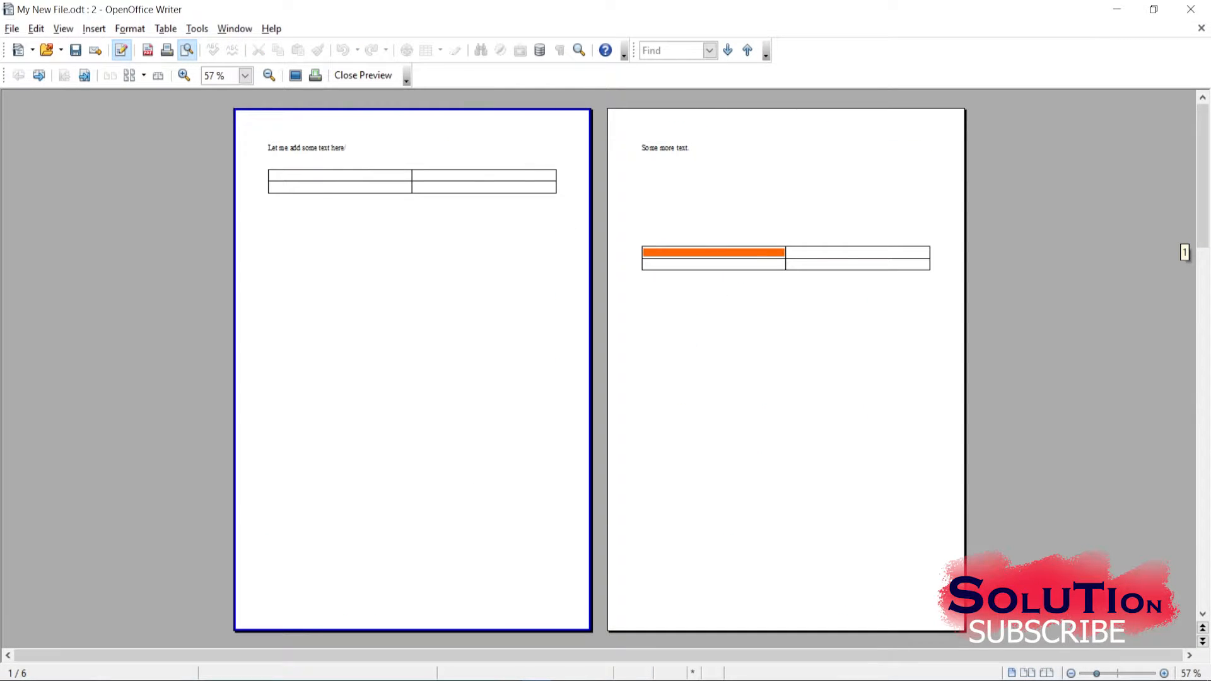
{"action": "scroll", "coordinate": [599, 254], "scroll_direction": "down", "scroll_amount": 2}
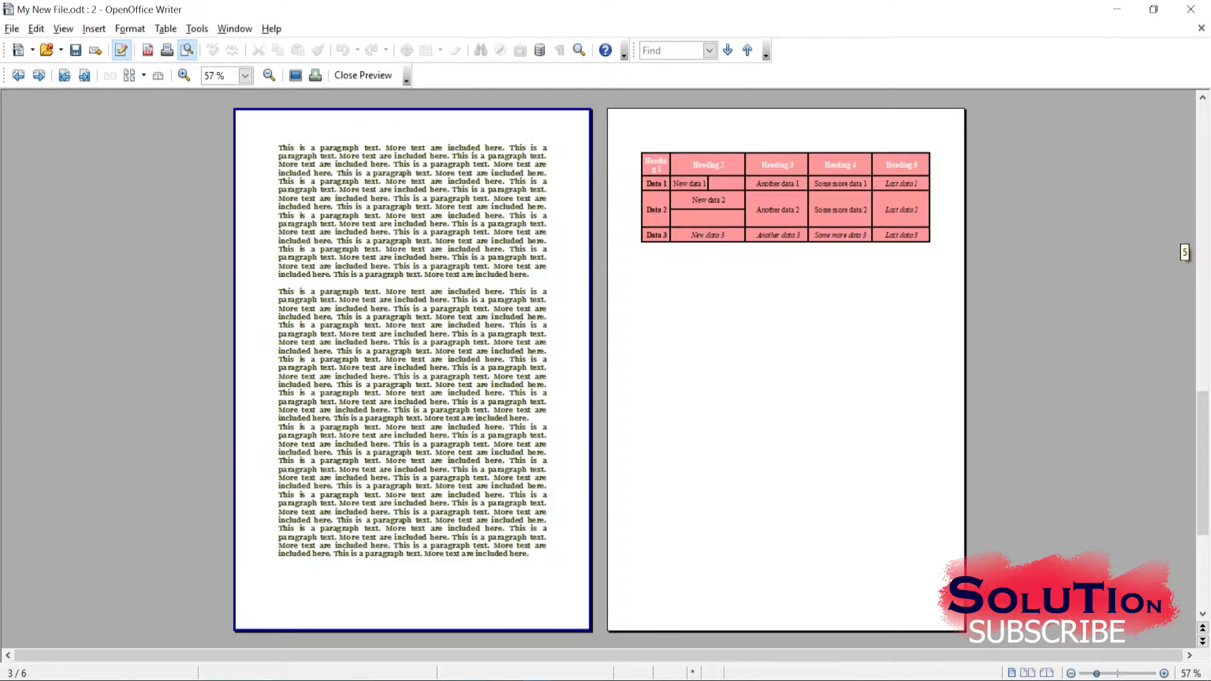
{"action": "scroll", "coordinate": [599, 370], "scroll_direction": "down", "scroll_amount": 1}
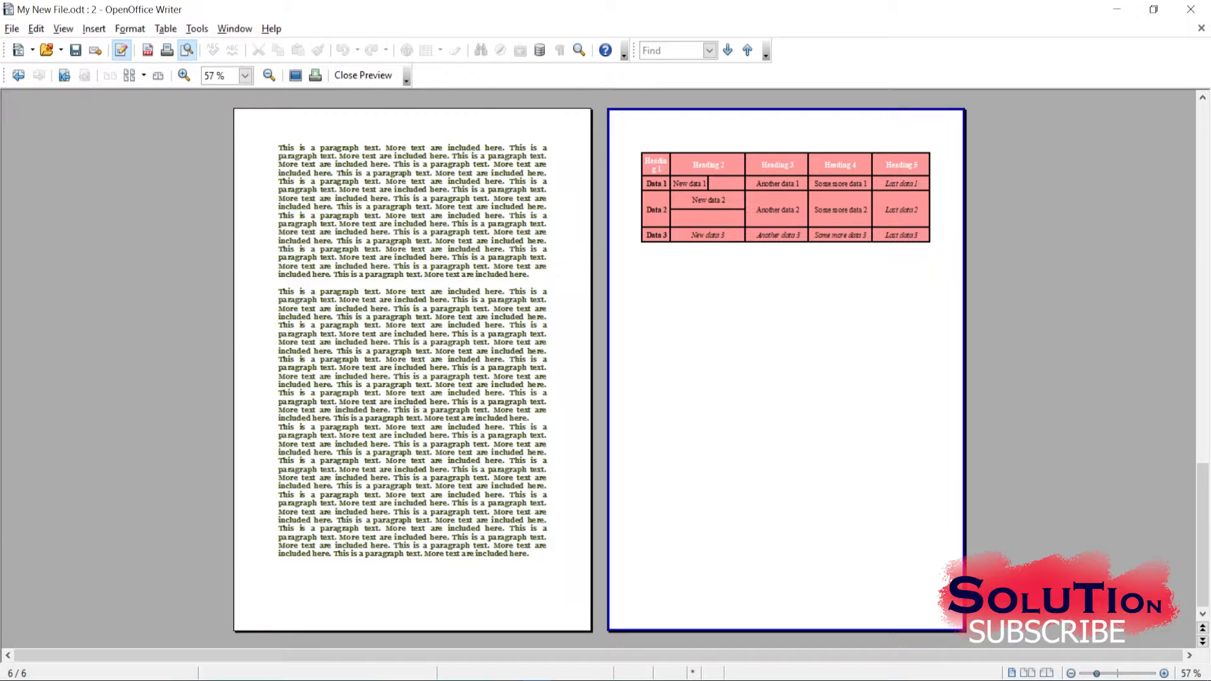
{"action": "scroll", "coordinate": [599, 369], "scroll_direction": "up", "scroll_amount": 2}
{"action": "scroll", "coordinate": [599, 370], "scroll_direction": "down", "scroll_amount": 2}
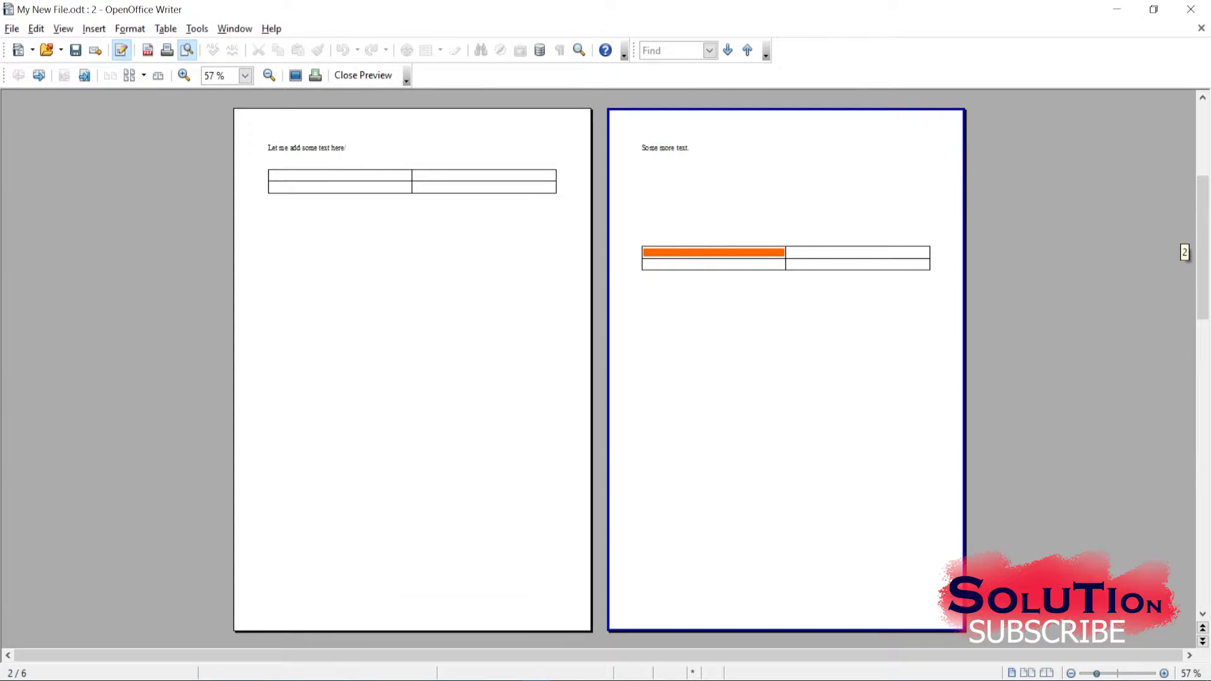
{"action": "scroll", "coordinate": [598, 369], "scroll_direction": "up", "scroll_amount": 2}
{"action": "scroll", "coordinate": [599, 369], "scroll_direction": "down", "scroll_amount": 2}
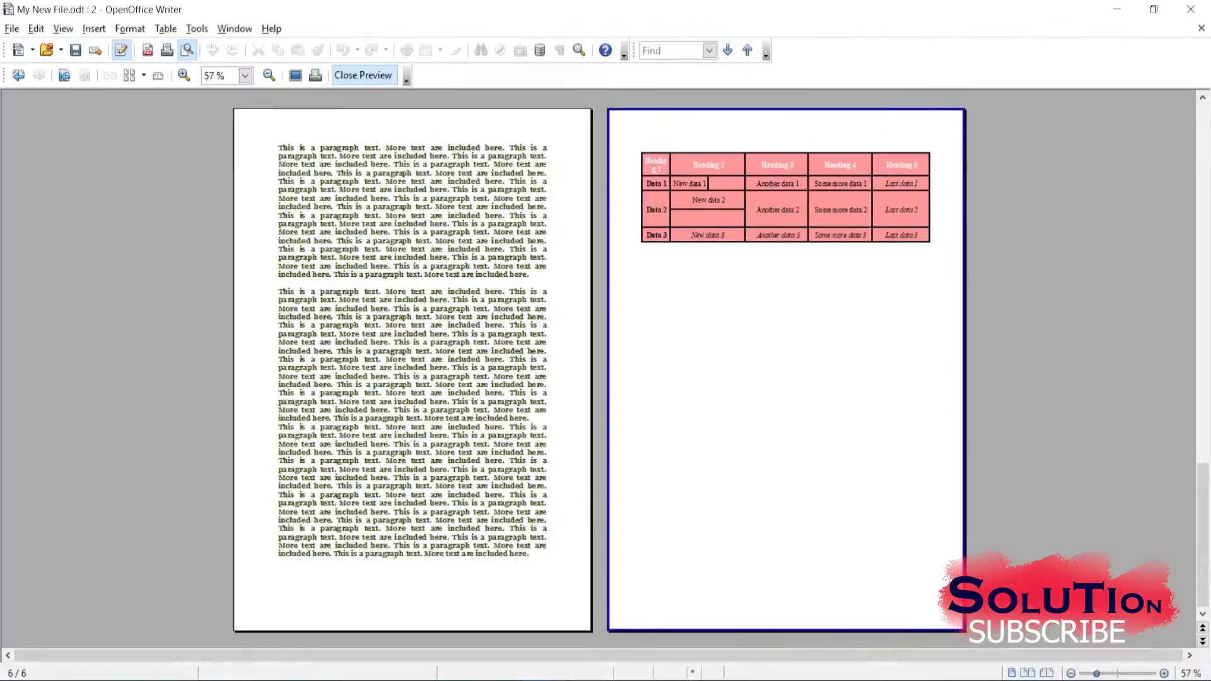
{"action": "left_click", "coordinate": [364, 75]}
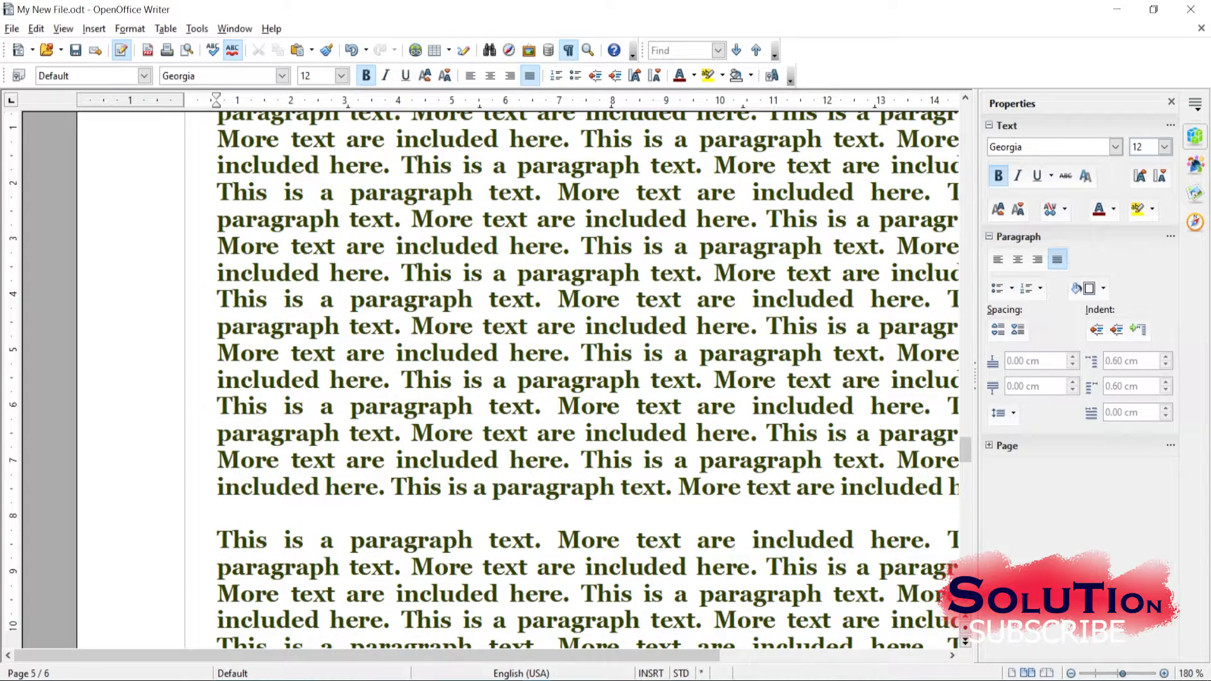
Open the print settings, enter 1,3 as the page range to print, and clear the range again.
{"action": "left_click", "coordinate": [12, 29]}
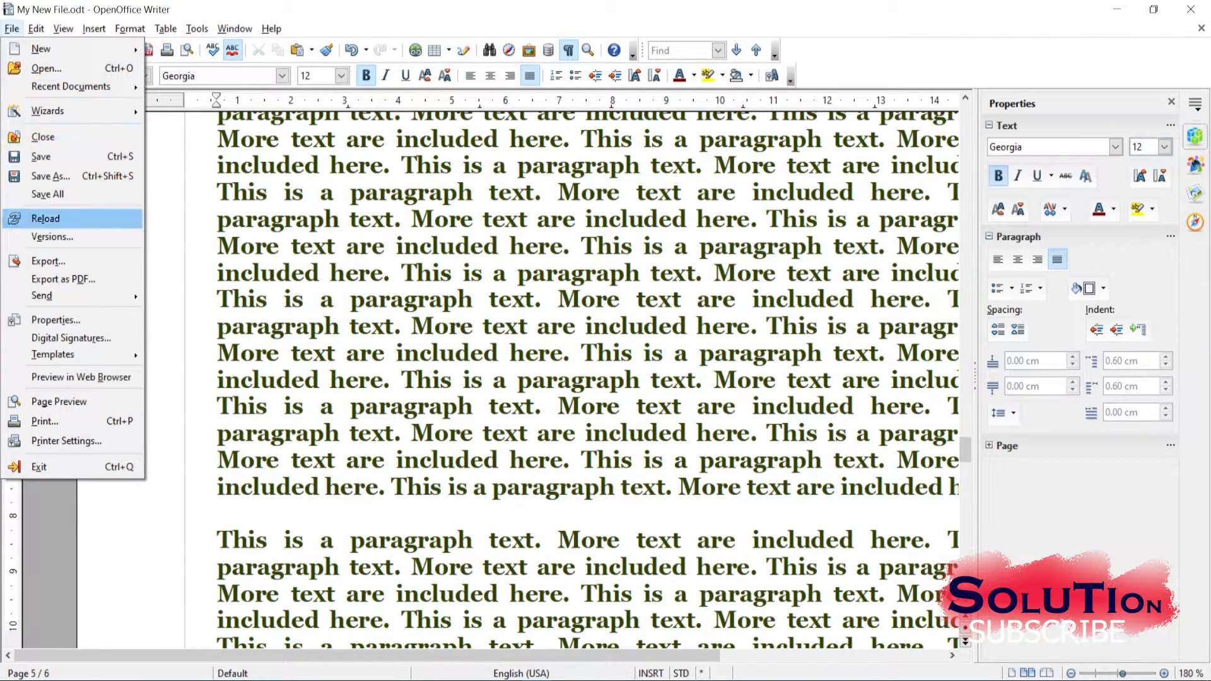
{"action": "left_click", "coordinate": [45, 421]}
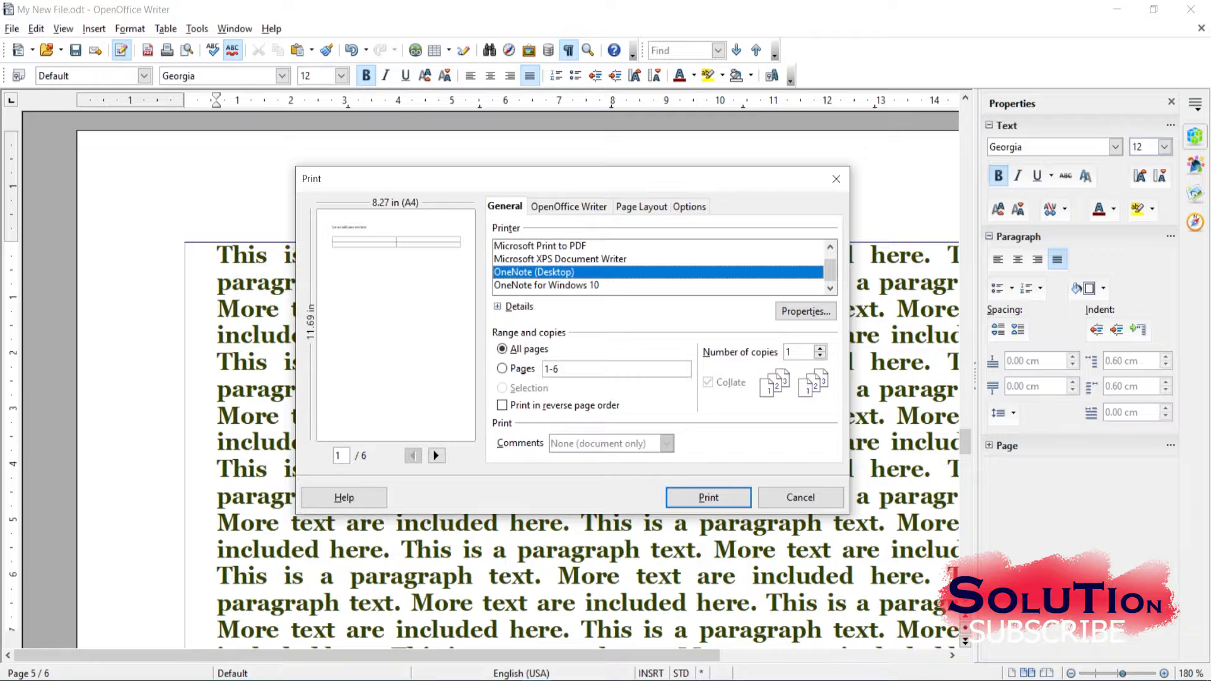
{"action": "left_click_drag", "start_coordinate": [572, 178], "coordinate": [517, 171]}
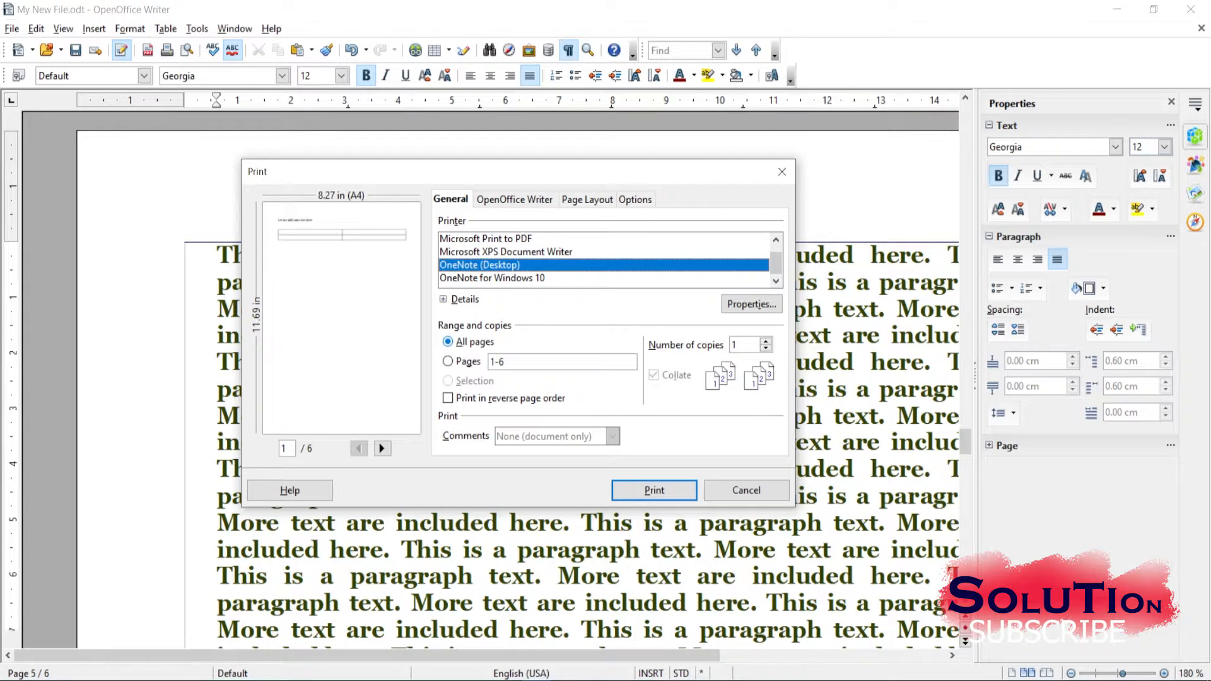
{"action": "left_click", "coordinate": [448, 361]}
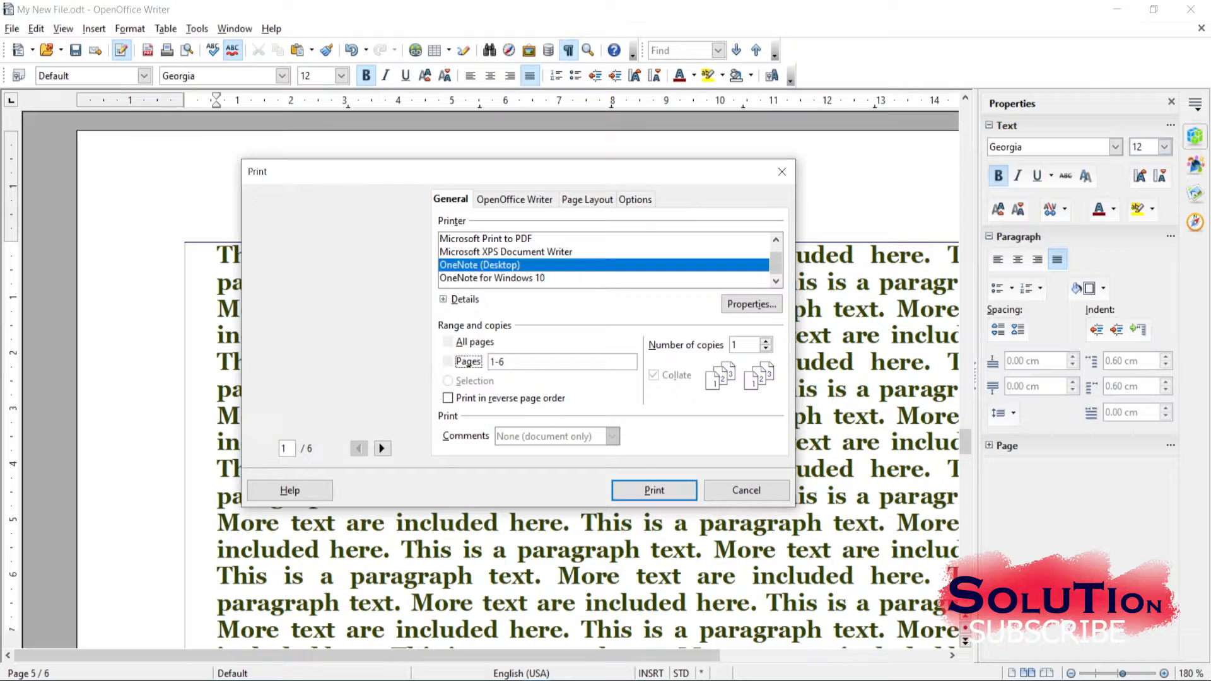
{"action": "left_click_drag", "start_coordinate": [505, 362], "coordinate": [489, 362]}
{"action": "type", "text": "1,3"}
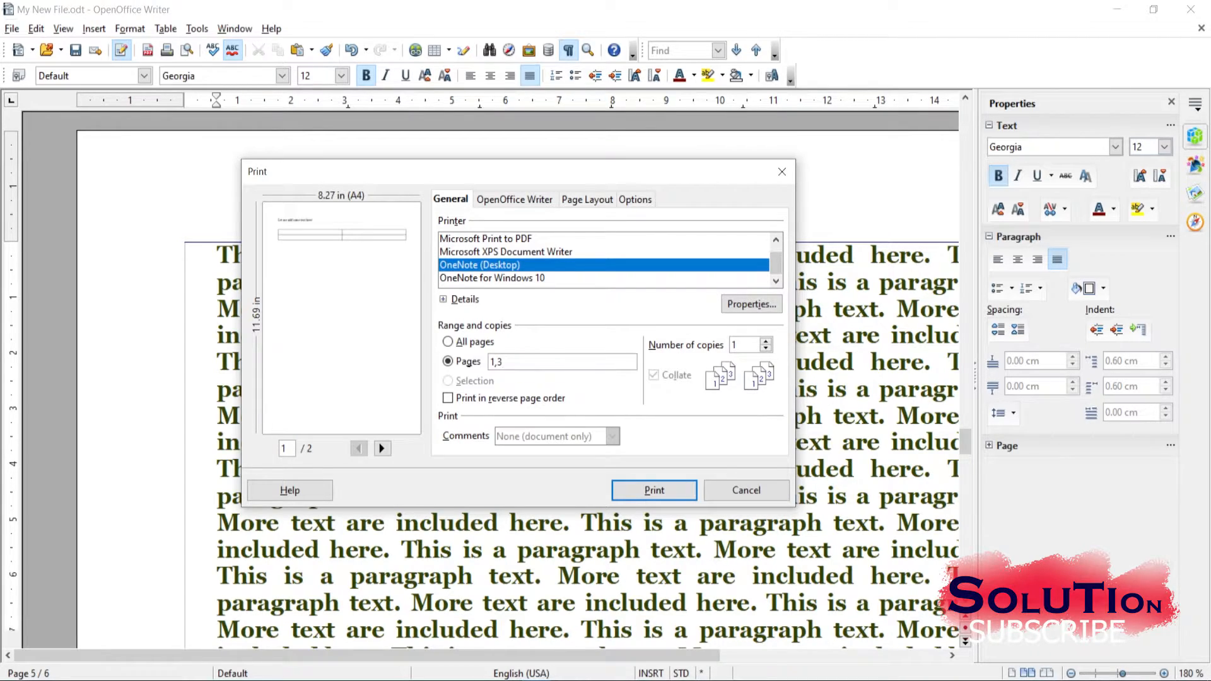
{"action": "key", "text": "BackSpace"}
{"action": "key", "text": "BackSpace"}
{"action": "key", "text": "BackSpace"}
Review the OneNote (Desktop) printer's orientation and paper size choices, keeping Portrait and A4.
{"action": "left_click", "coordinate": [751, 304]}
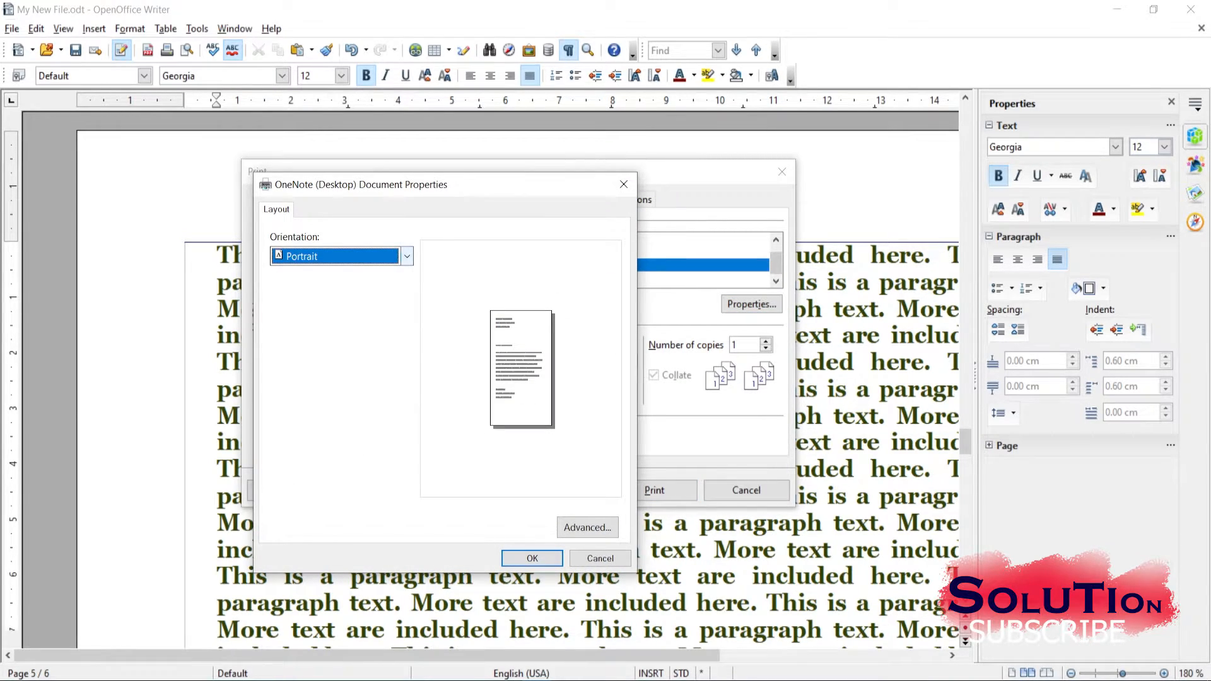
{"action": "left_click", "coordinate": [407, 256]}
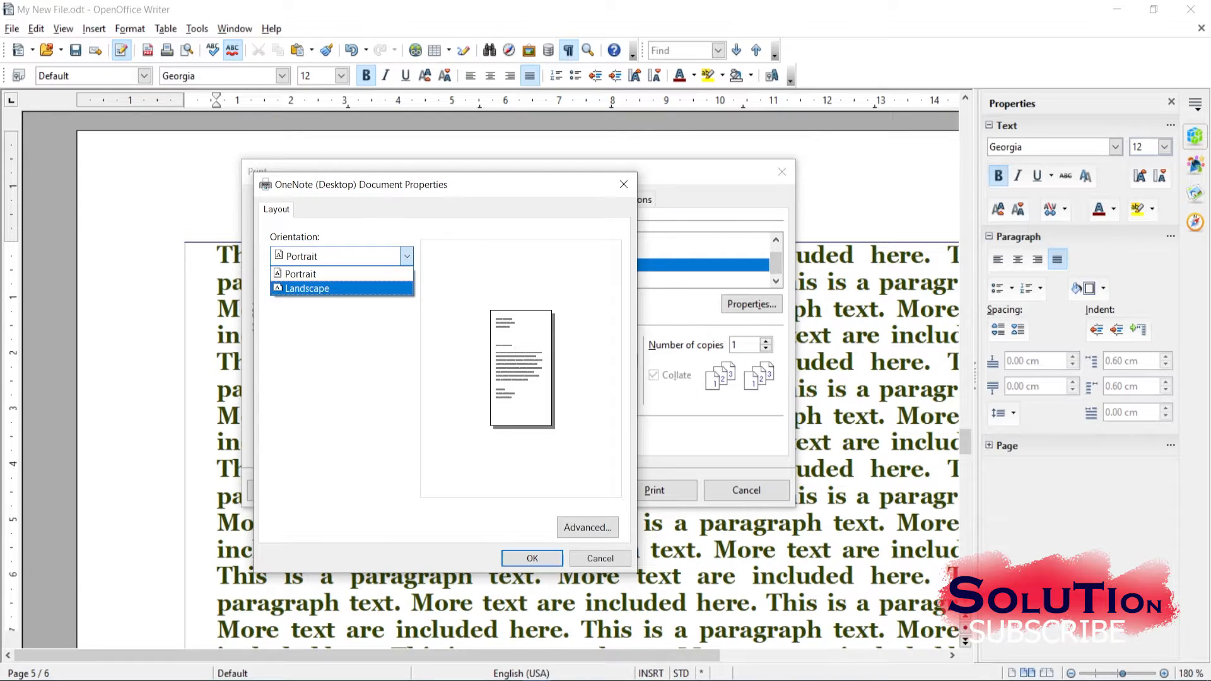
{"action": "left_click", "coordinate": [587, 527]}
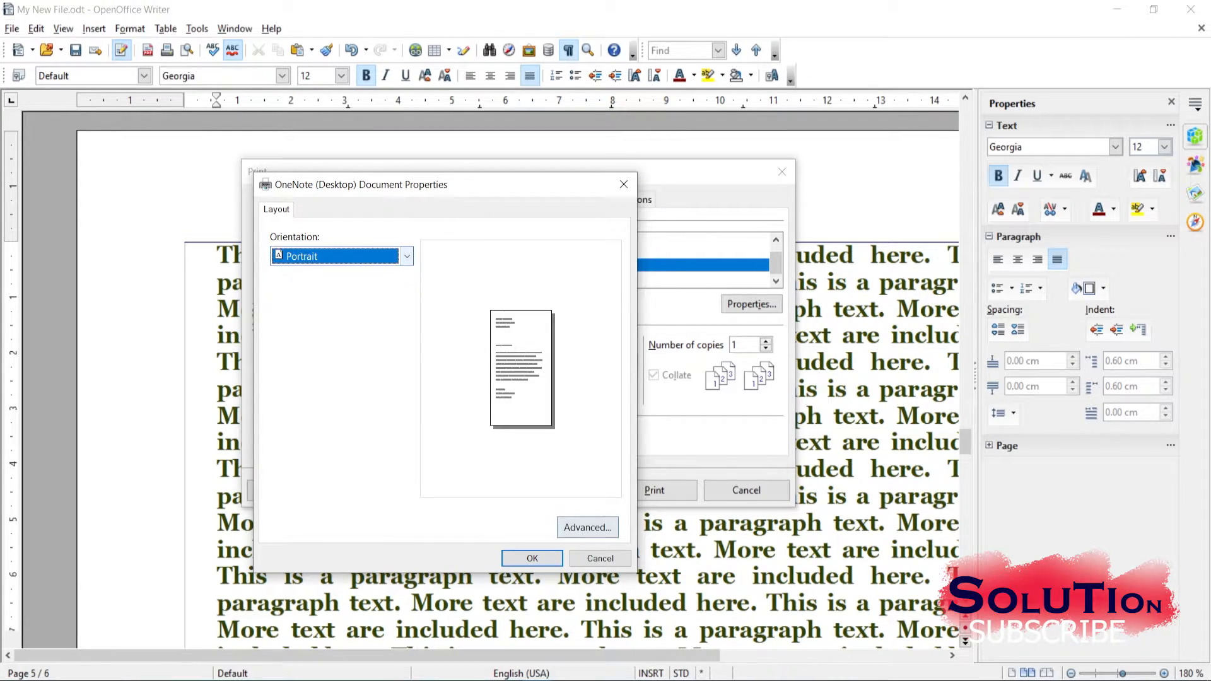
{"action": "left_click", "coordinate": [587, 527]}
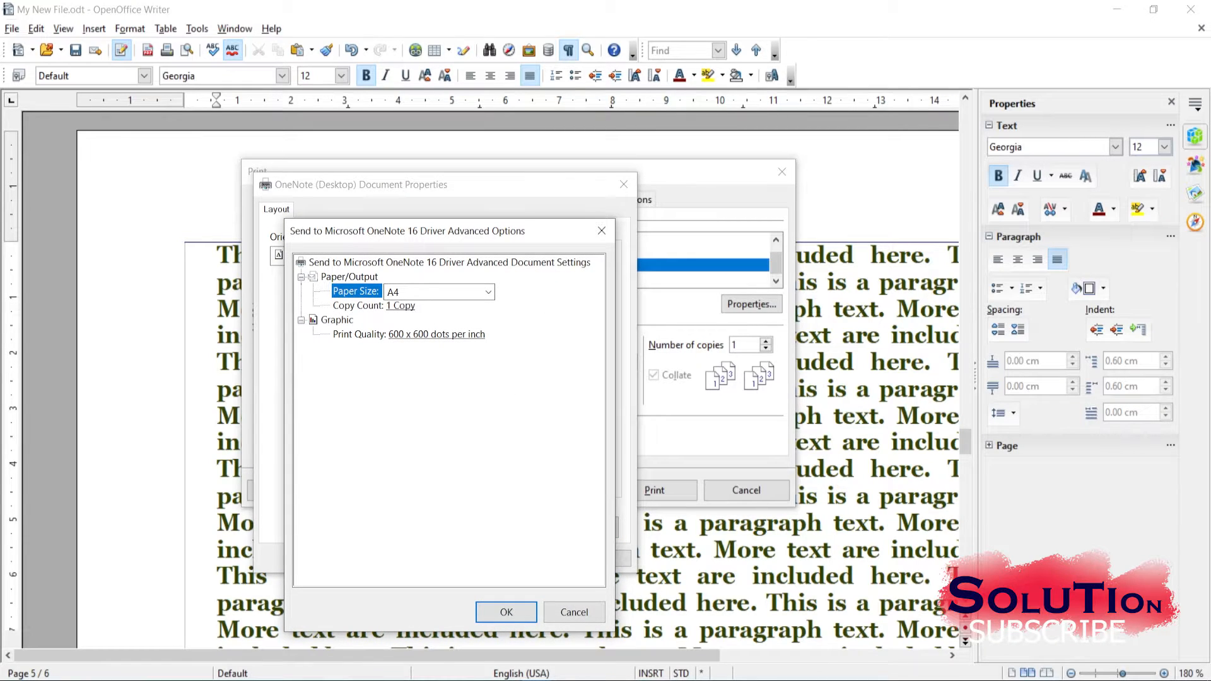
{"action": "left_click", "coordinate": [488, 292]}
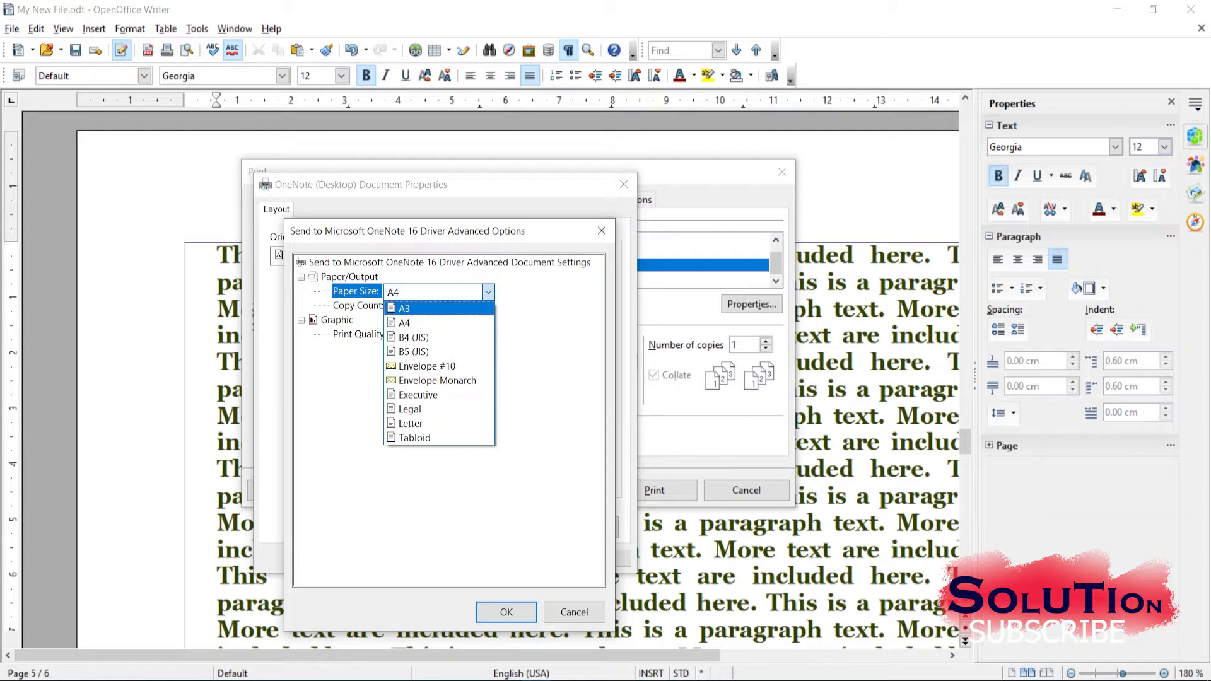
{"action": "left_click", "coordinate": [488, 292]}
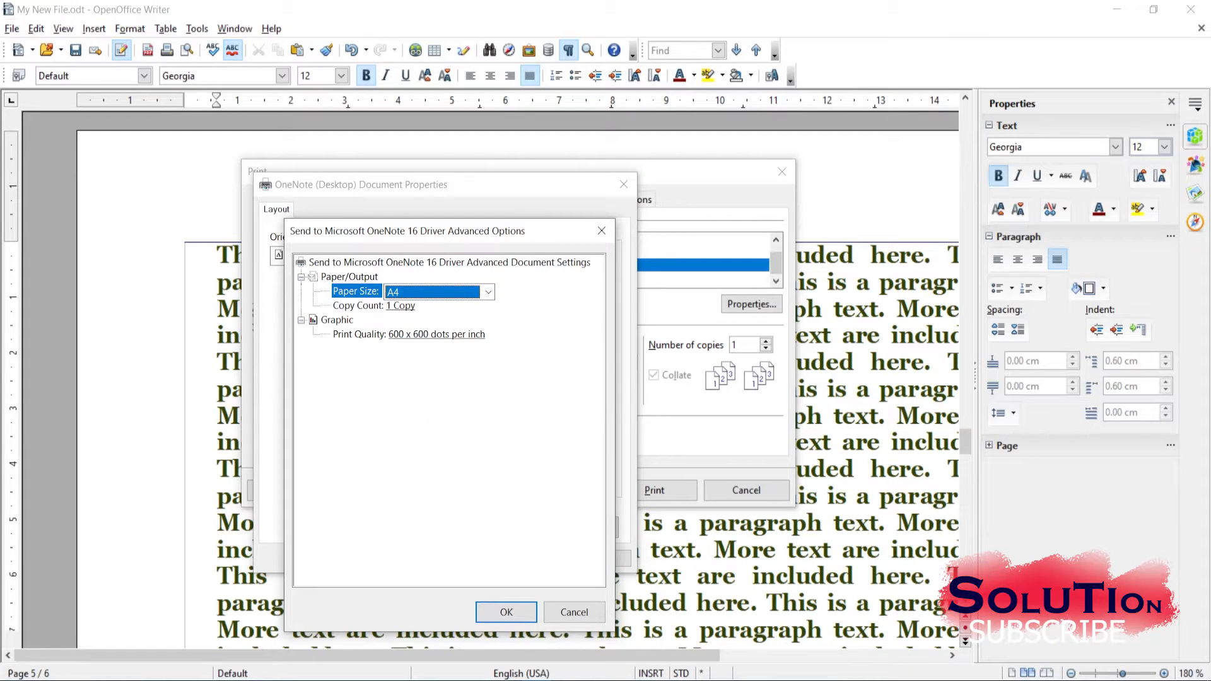
{"action": "left_click", "coordinate": [505, 613]}
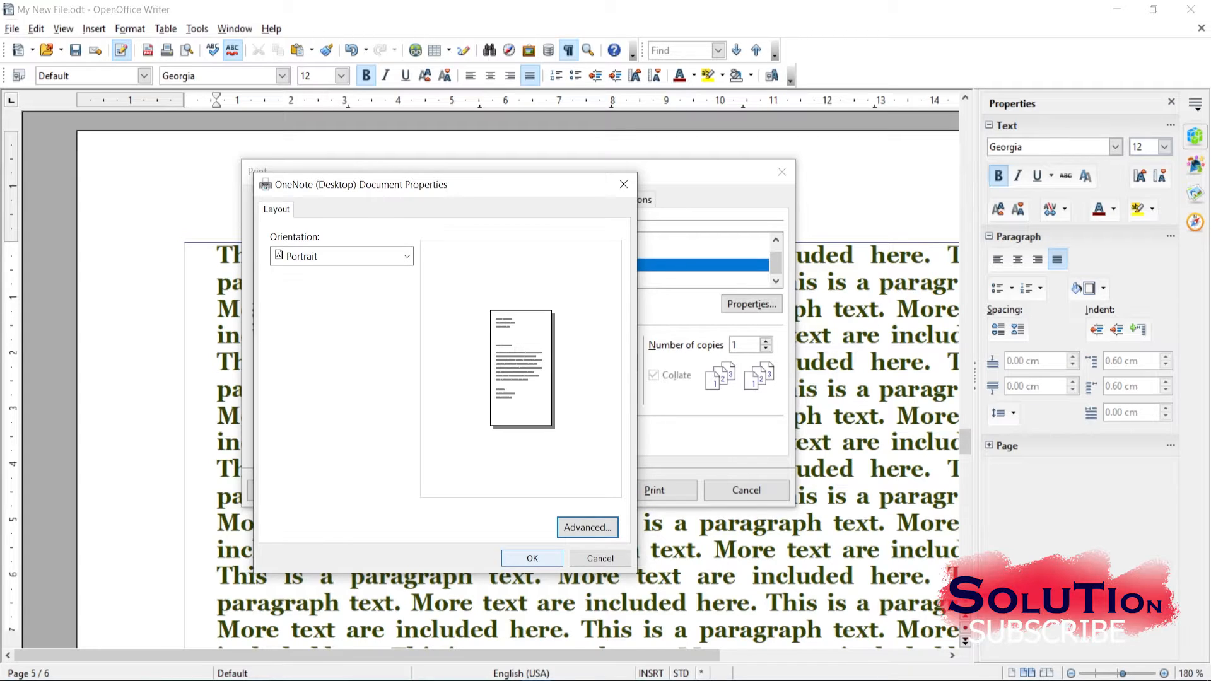
{"action": "left_click", "coordinate": [533, 558]}
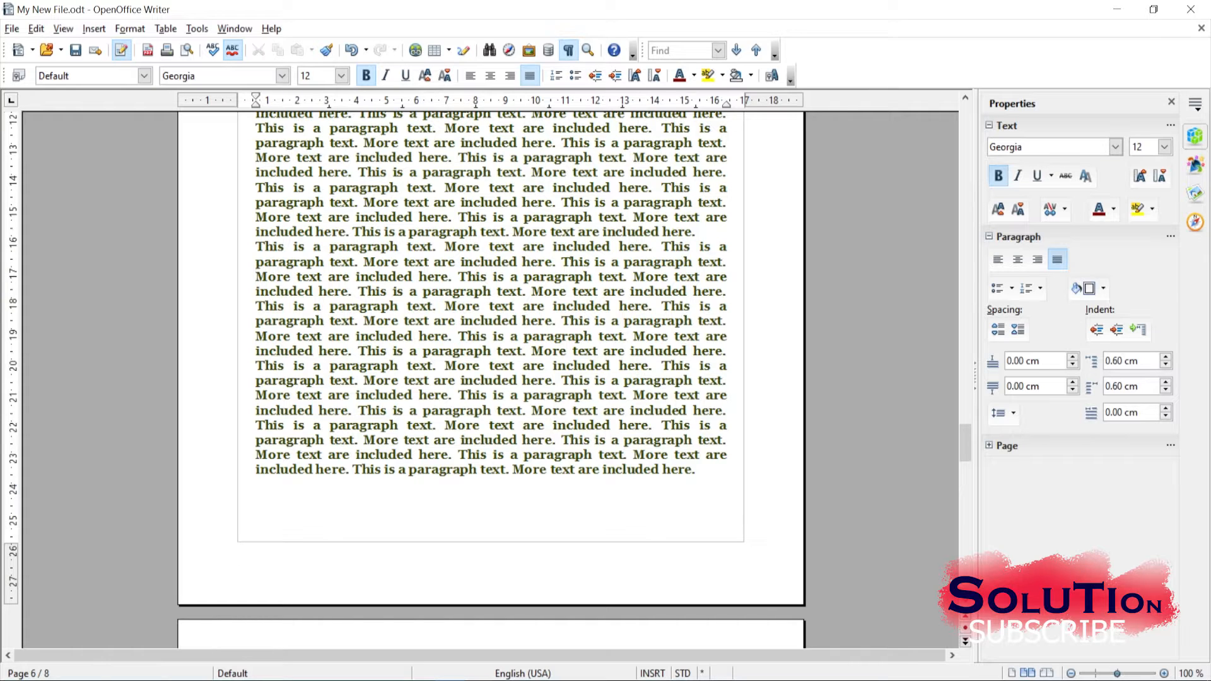
Place the cursor below the formatted table on page 7, start inserting an envelope and show its addressee and sender settings.
{"action": "left_click_drag", "start_coordinate": [965, 443], "coordinate": [965, 479]}
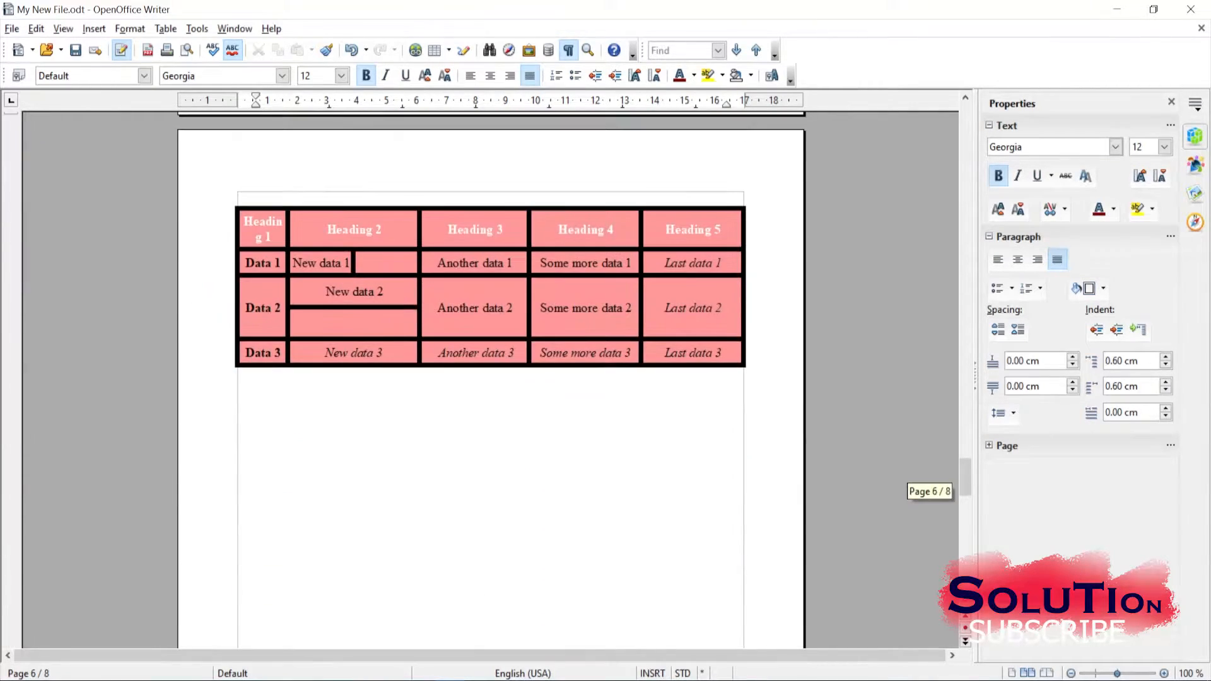
{"action": "scroll", "coordinate": [491, 445], "scroll_direction": "up", "scroll_amount": 3}
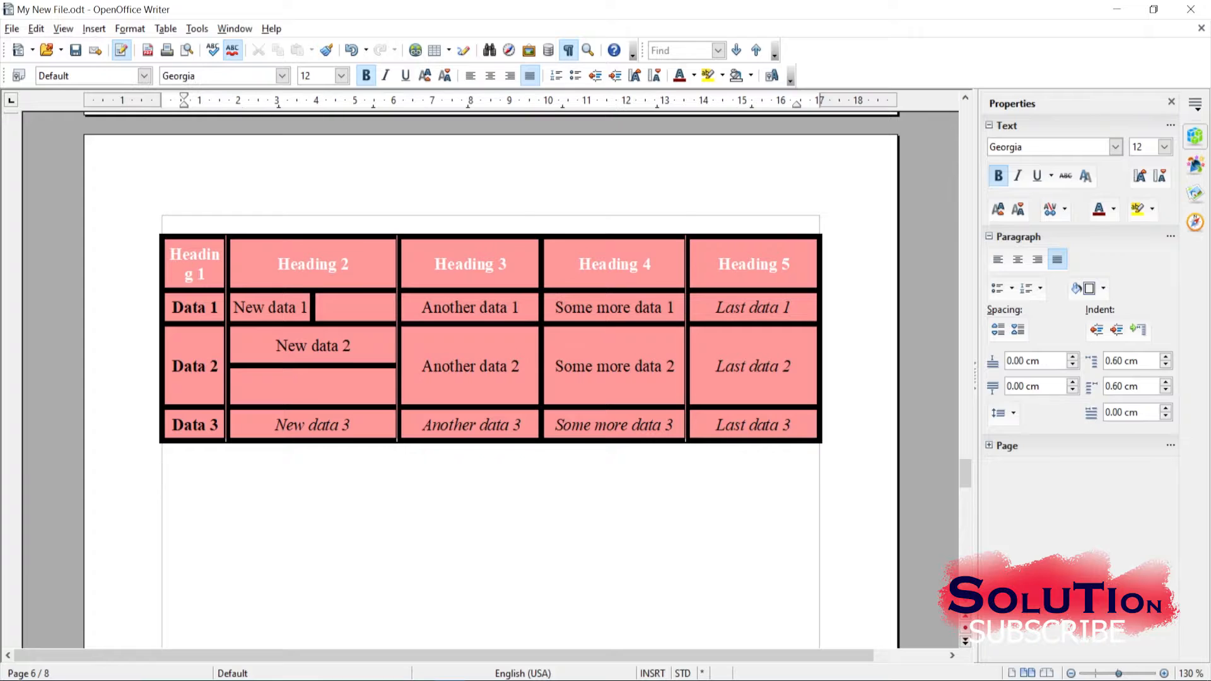
{"action": "scroll", "coordinate": [491, 445], "scroll_direction": "down", "scroll_amount": 1}
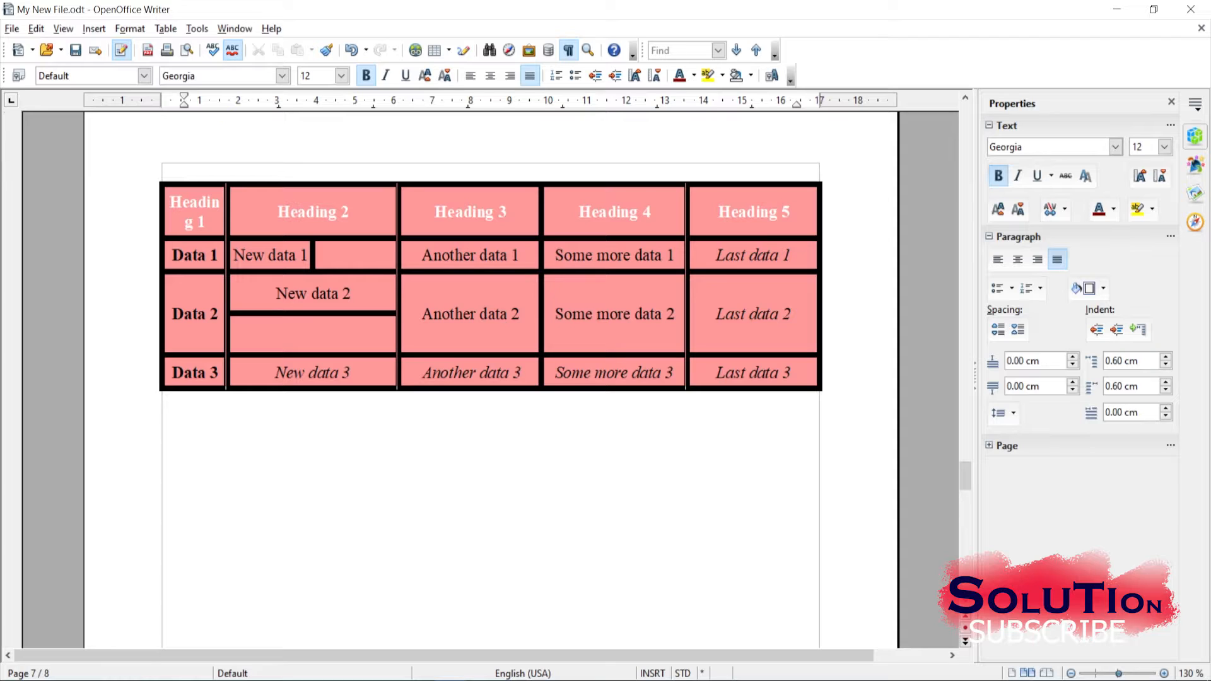
{"action": "left_click", "coordinate": [162, 439]}
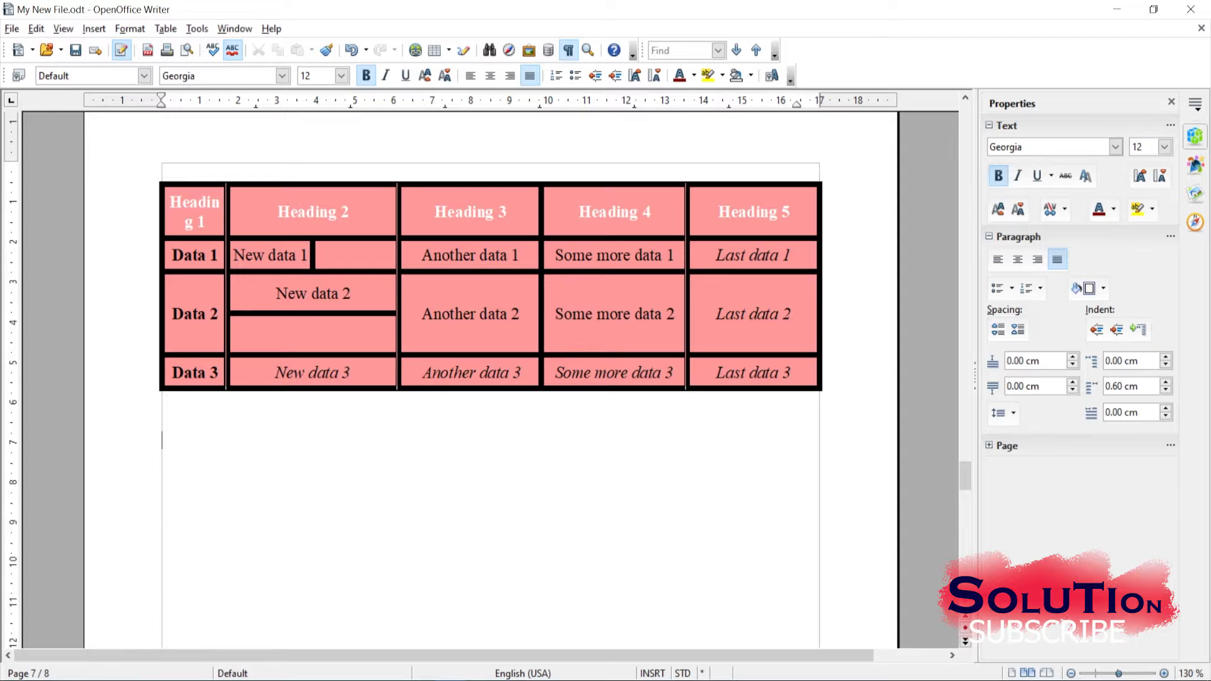
{"action": "left_click", "coordinate": [94, 29]}
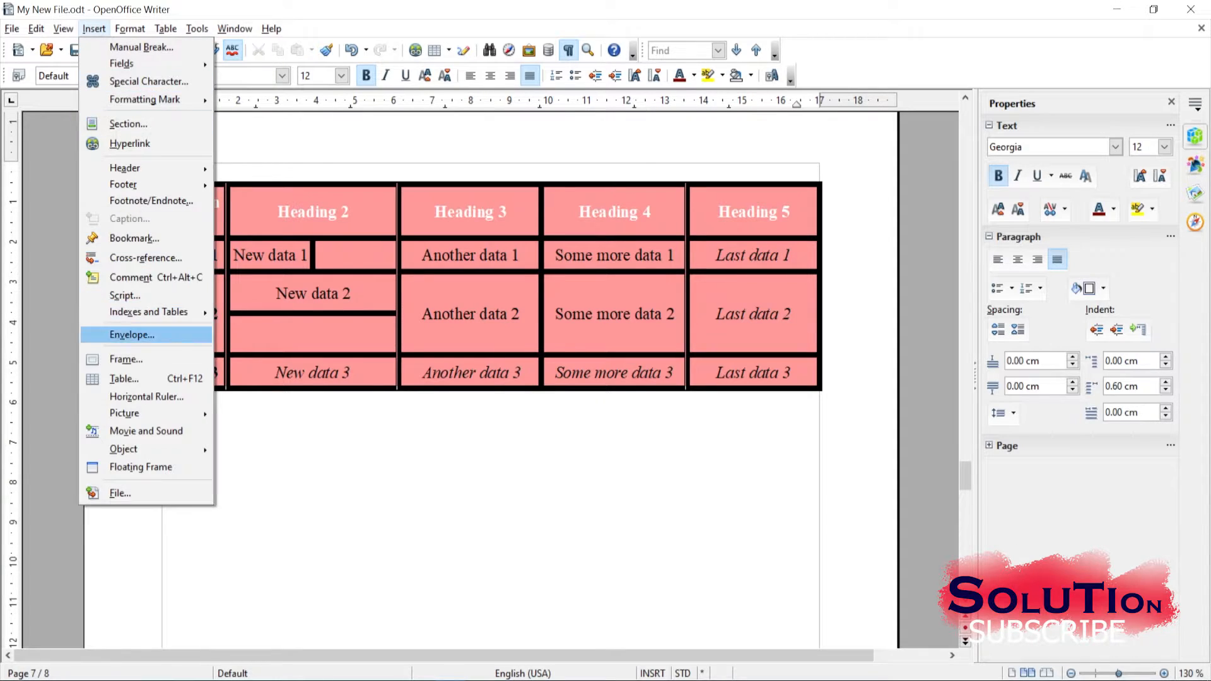
{"action": "left_click", "coordinate": [129, 335]}
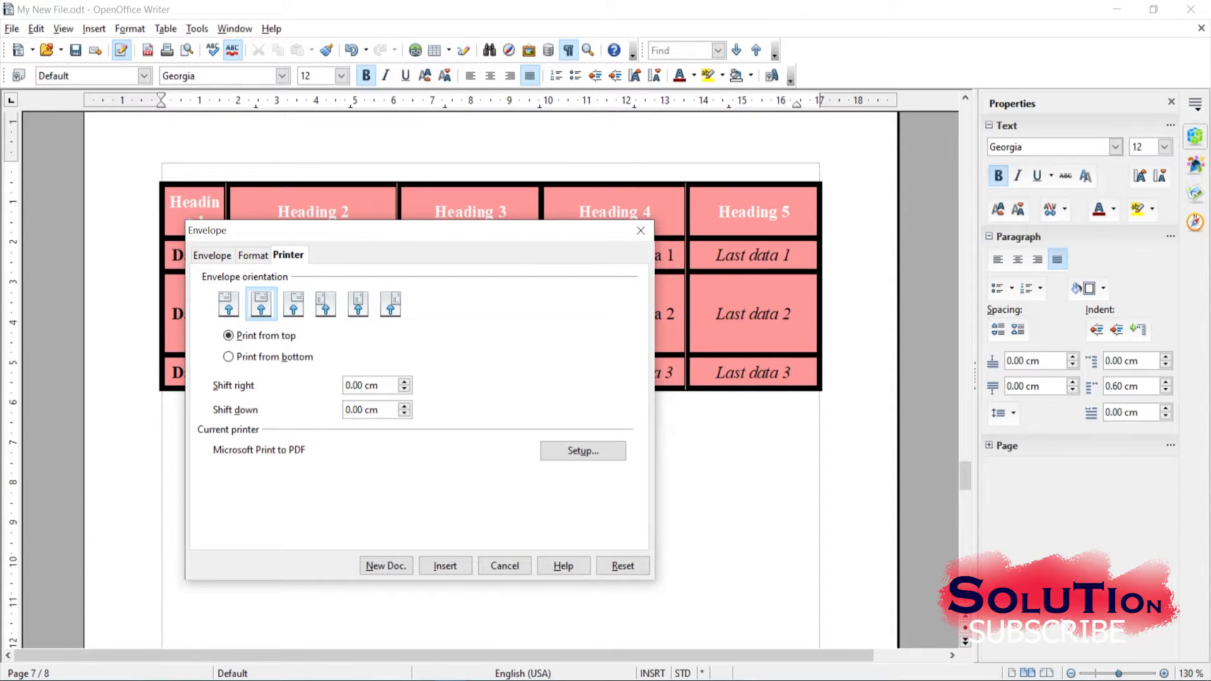
{"action": "left_click", "coordinate": [212, 254]}
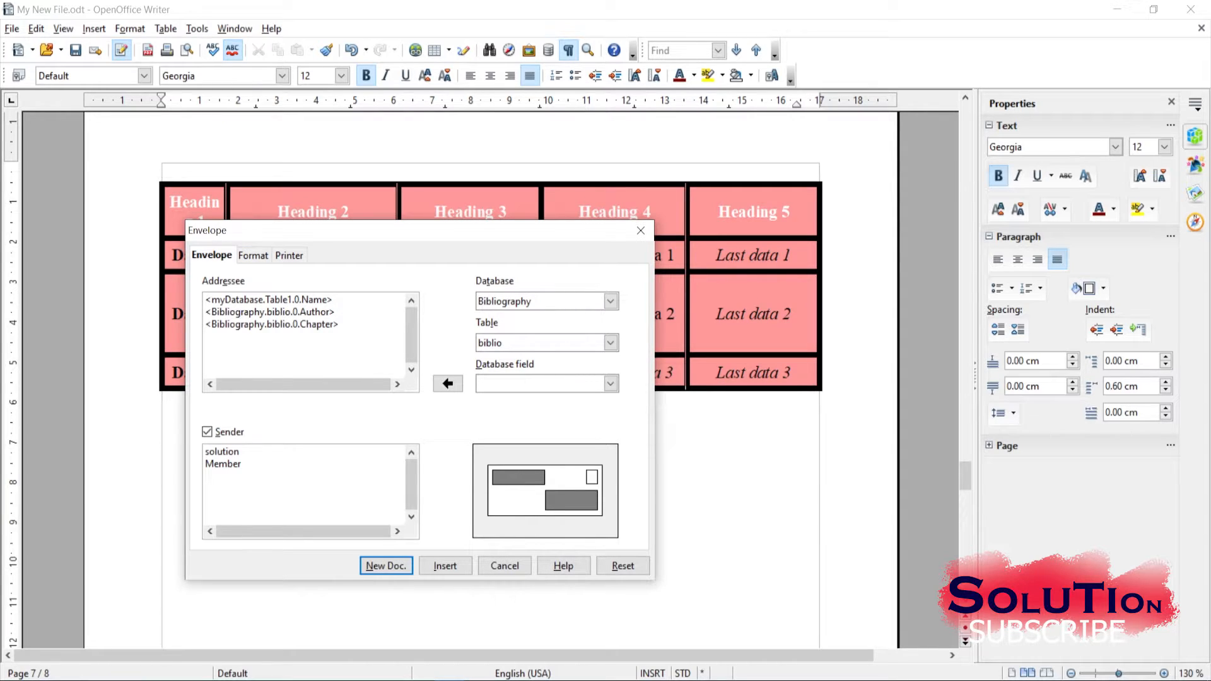
Keep Bibliography as the envelope's database and replace the sender text with From and the sender's name.
{"action": "left_click", "coordinate": [610, 301]}
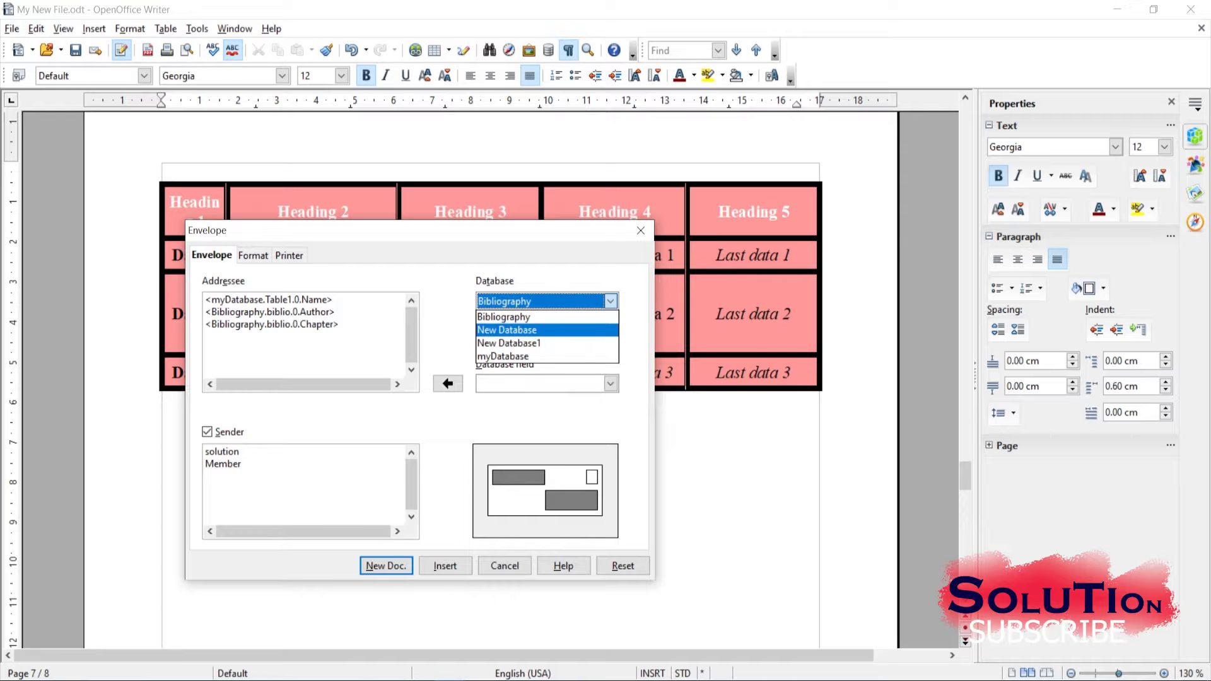
{"action": "left_click", "coordinate": [504, 317]}
{"action": "left_click_drag", "start_coordinate": [250, 466], "coordinate": [204, 452]}
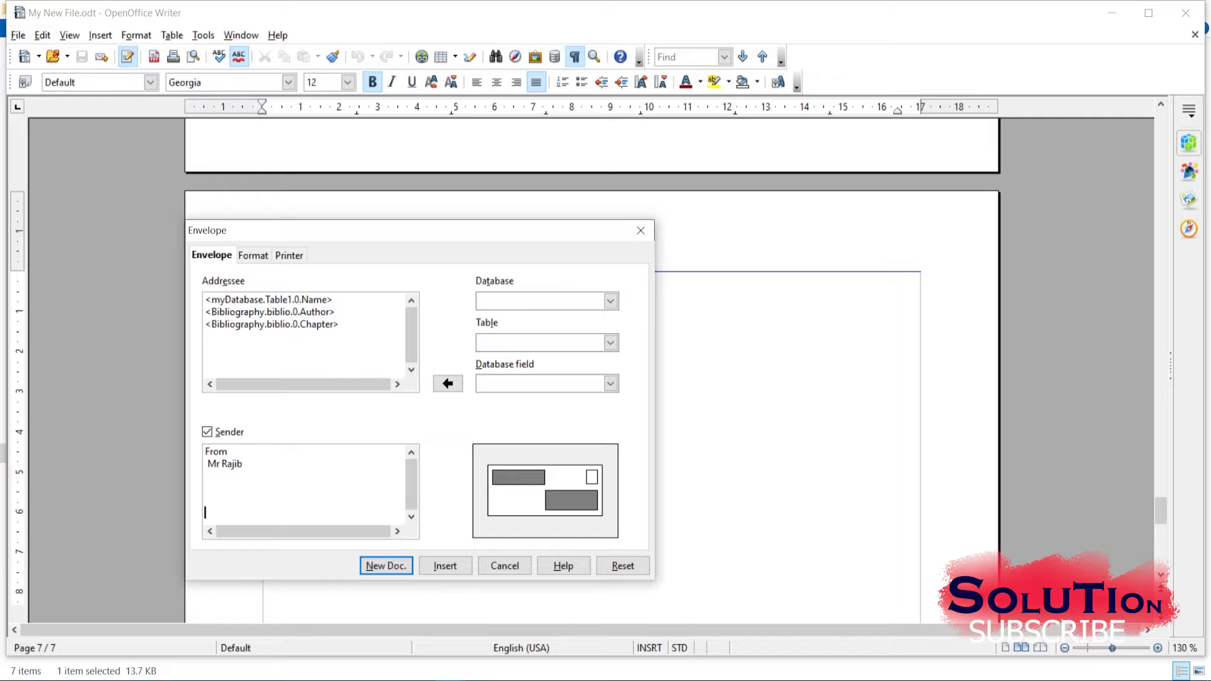
Choose myDatabase as the envelope's database and Table1 as its table, and check the available database fields.
{"action": "left_click", "coordinate": [611, 301]}
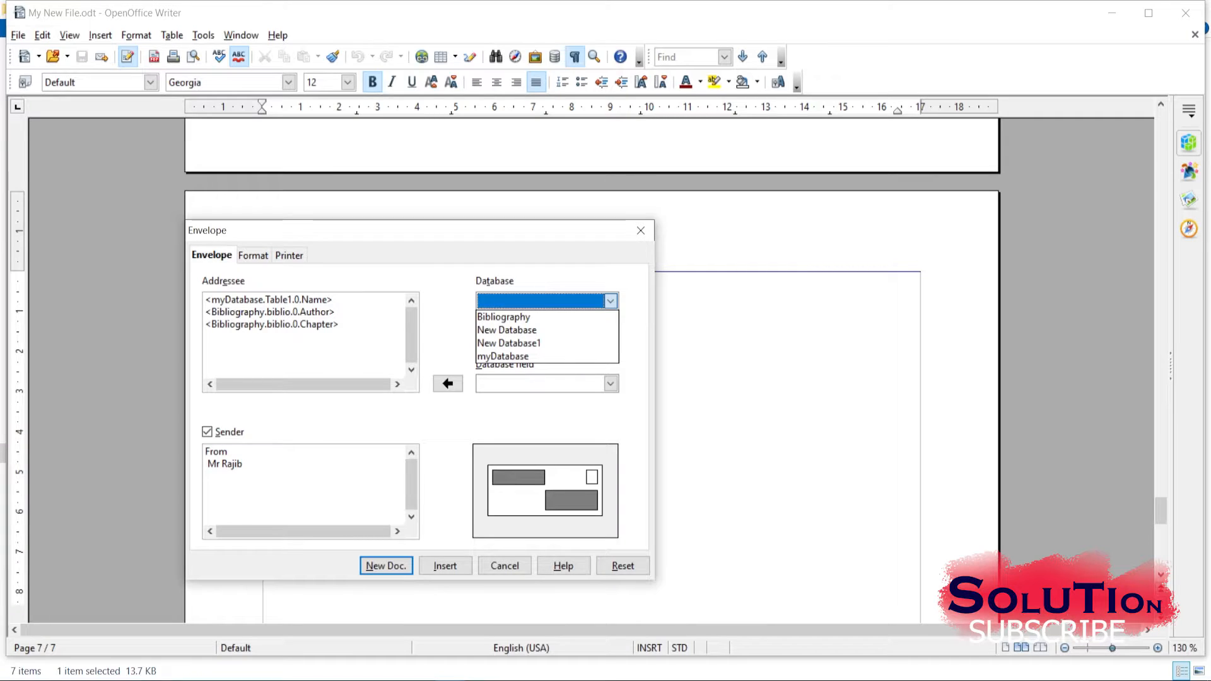
{"action": "left_click", "coordinate": [536, 356]}
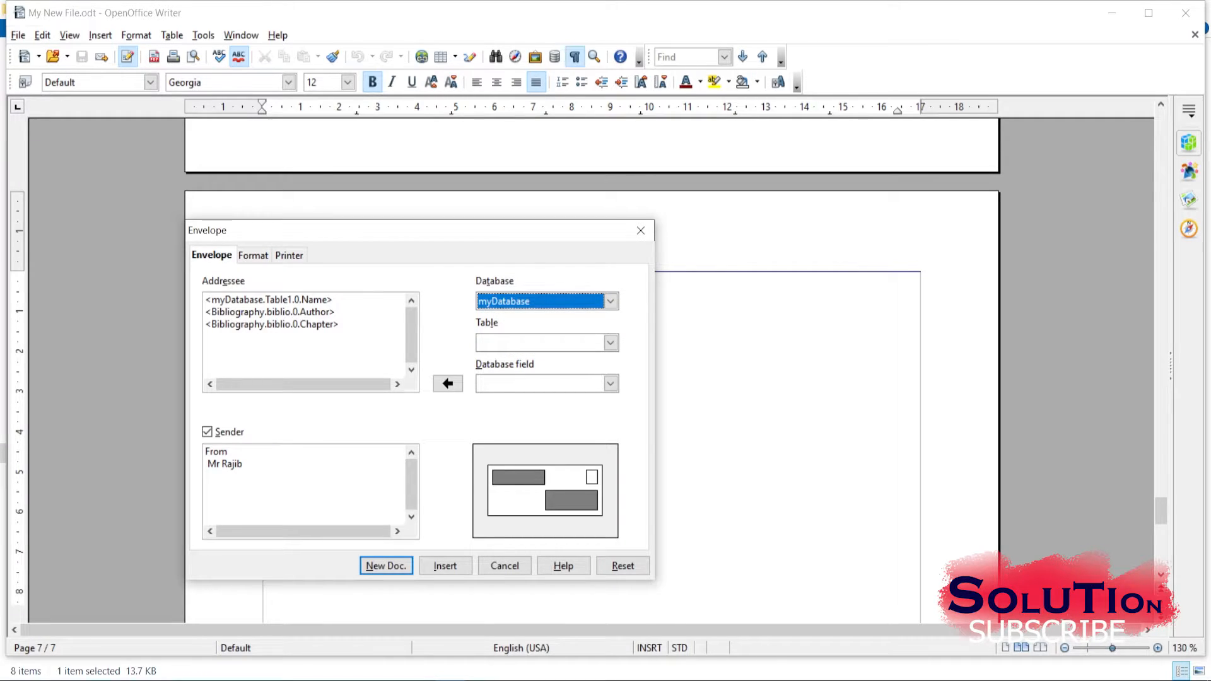
{"action": "left_click", "coordinate": [610, 343]}
{"action": "left_click", "coordinate": [536, 359]}
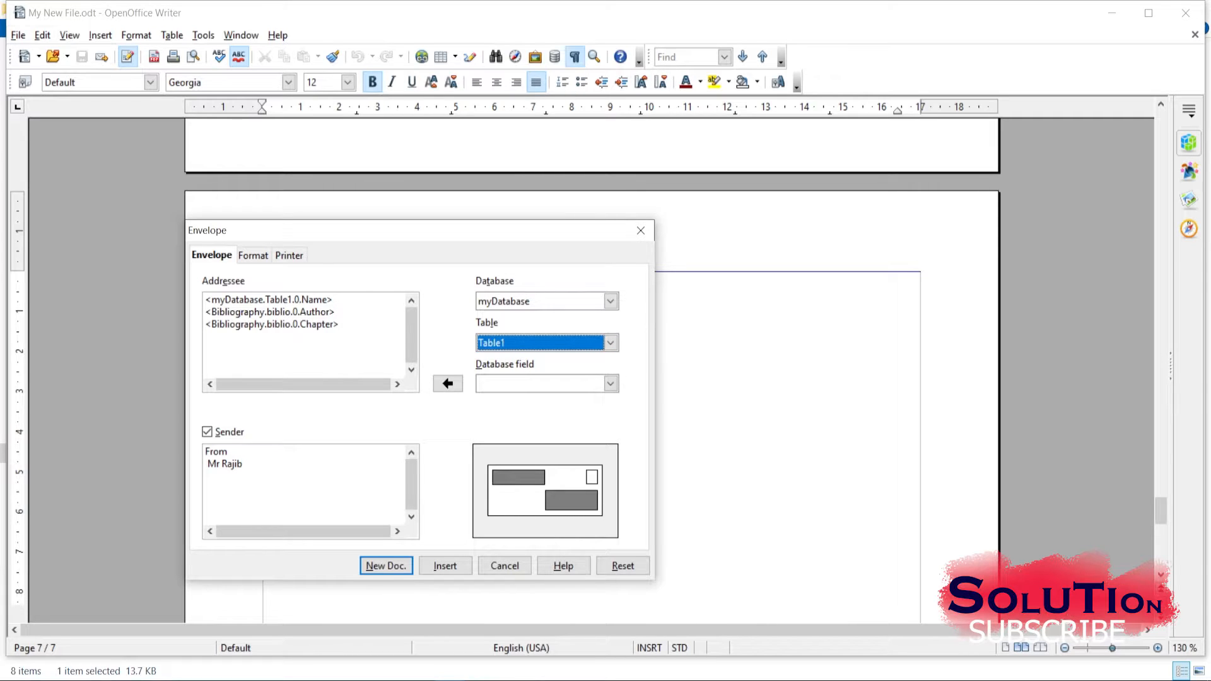
{"action": "left_click", "coordinate": [611, 383]}
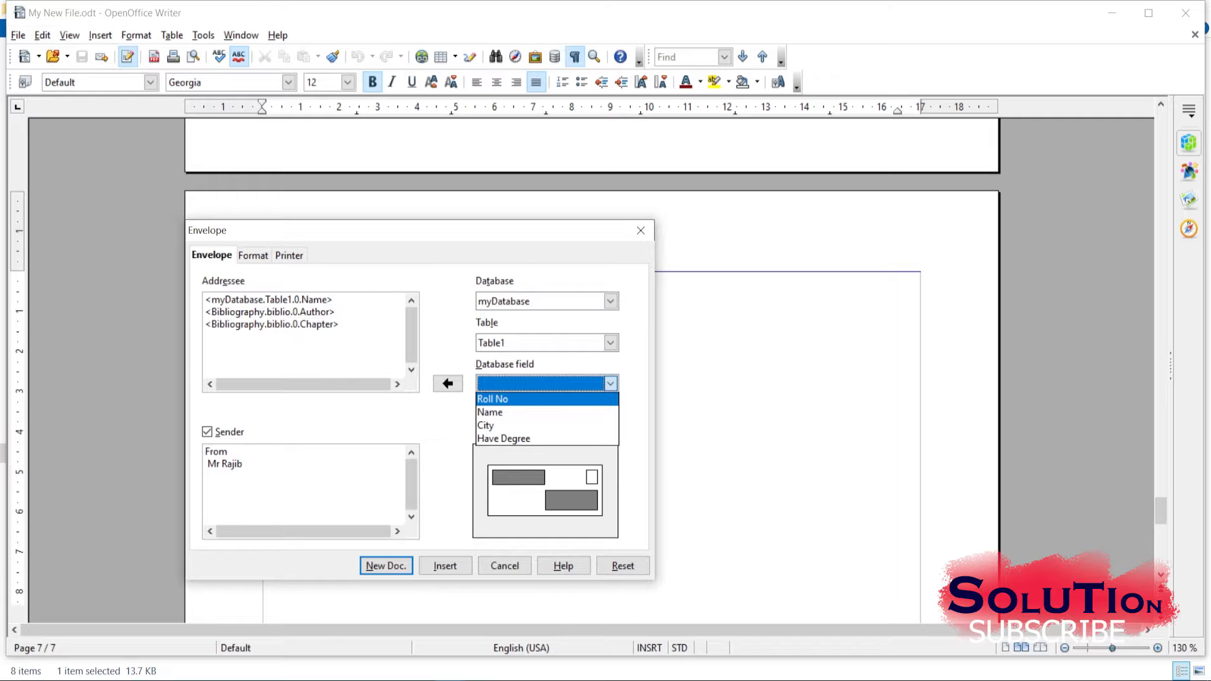
{"action": "key", "text": "Escape"}
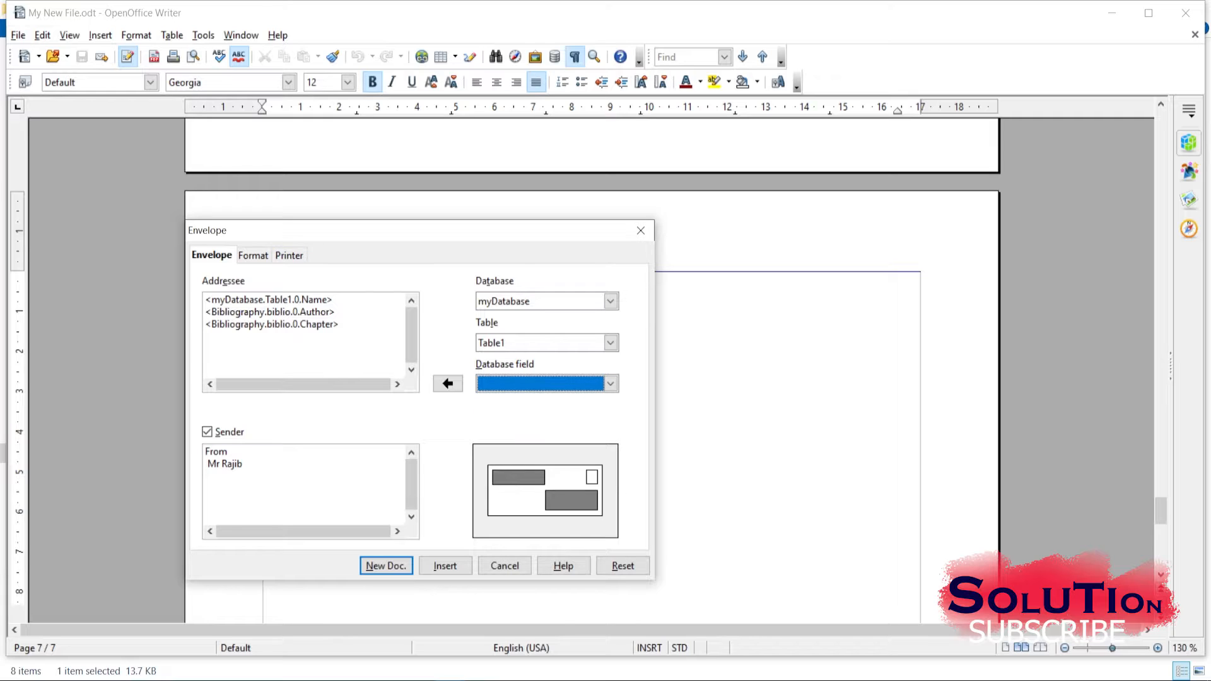
Review the envelope's format and printer settings, create the envelope as a new document and maximize its window.
{"action": "left_click", "coordinate": [252, 256]}
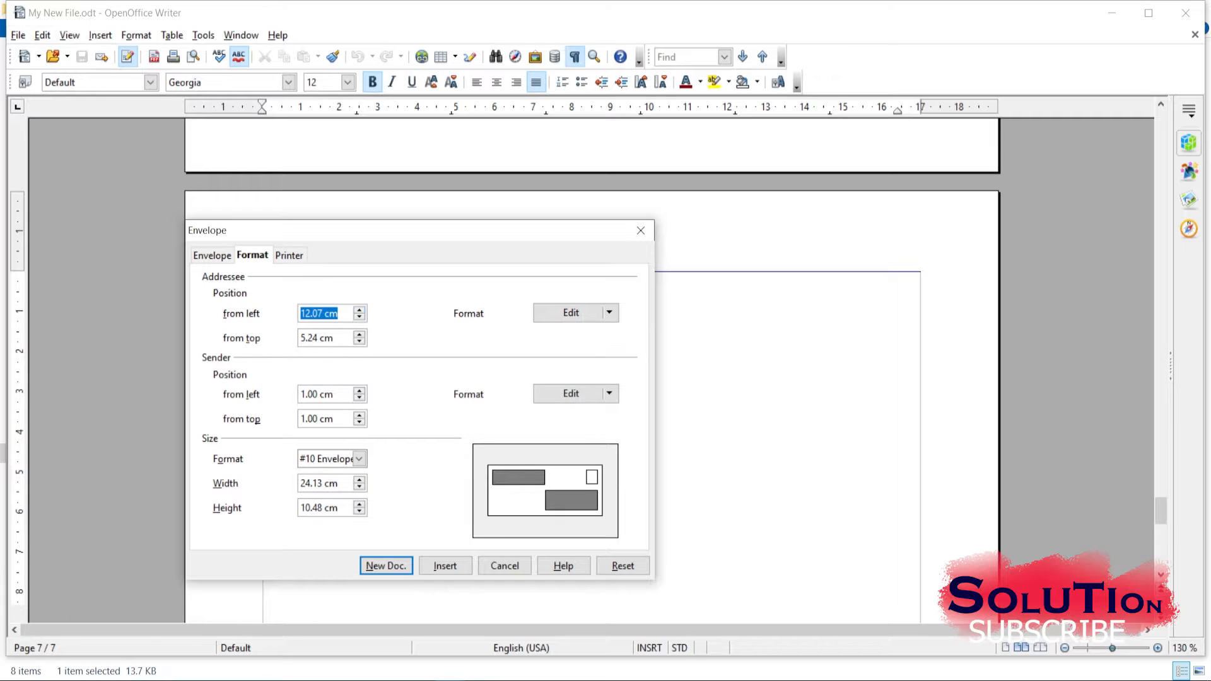
{"action": "left_click", "coordinate": [340, 313]}
{"action": "left_click", "coordinate": [289, 255]}
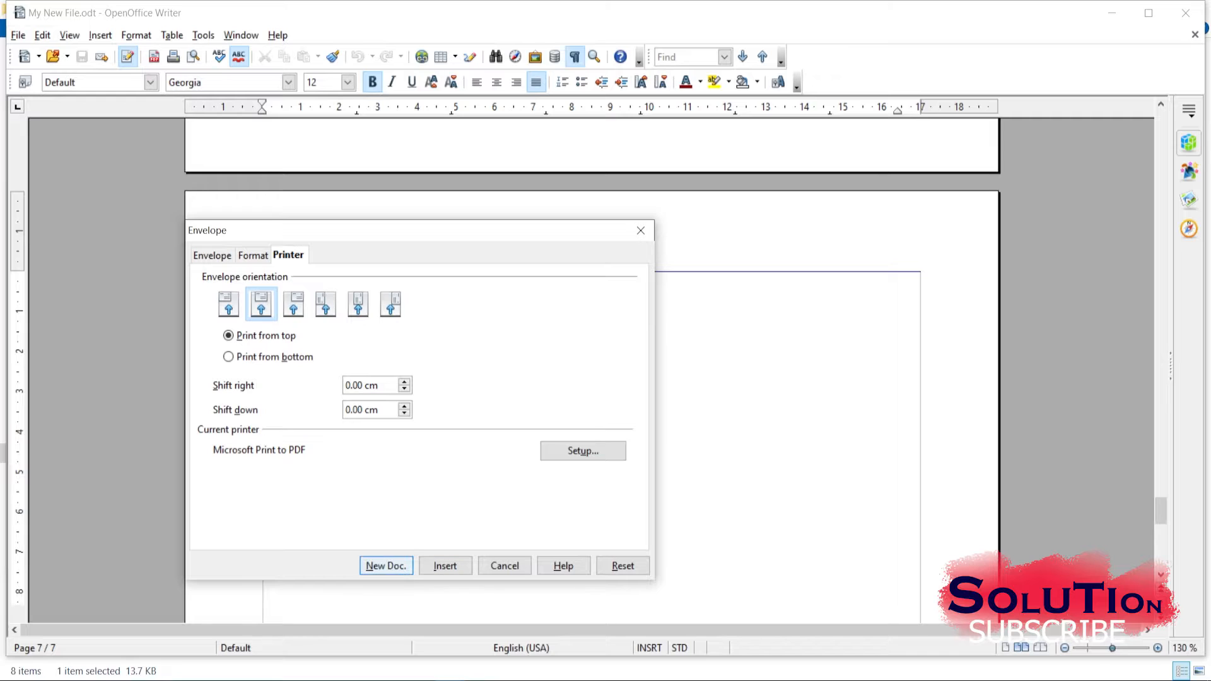
{"action": "left_click", "coordinate": [386, 566]}
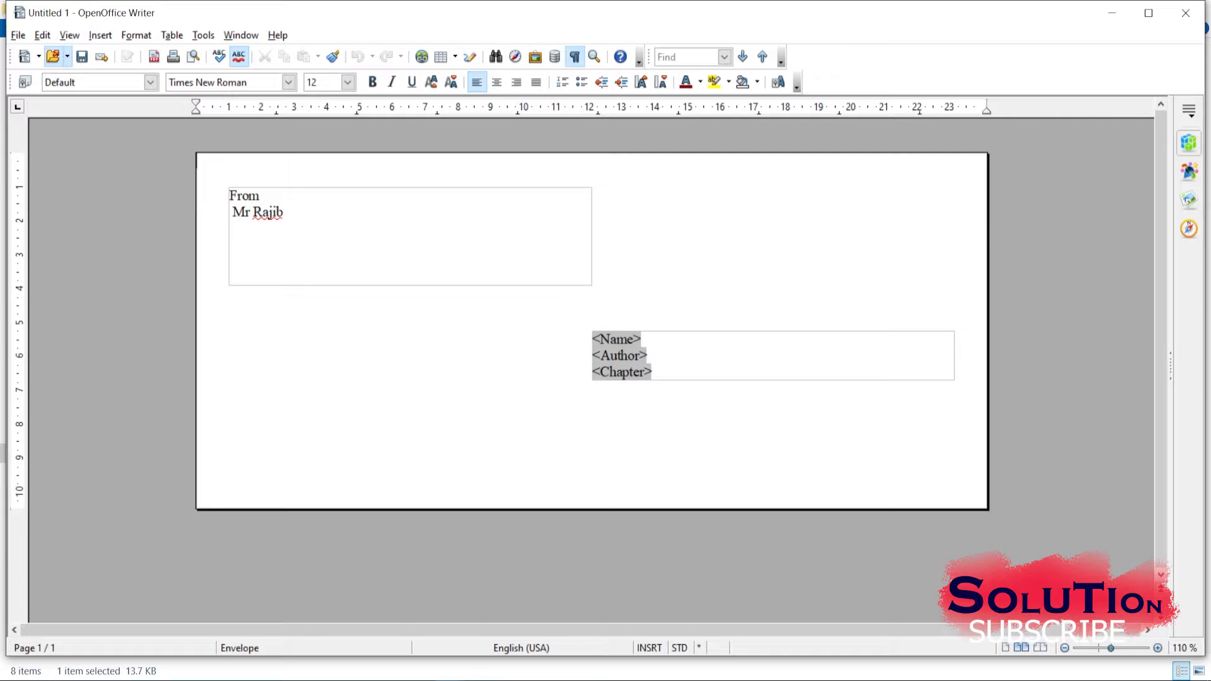
{"action": "left_click", "coordinate": [1148, 13]}
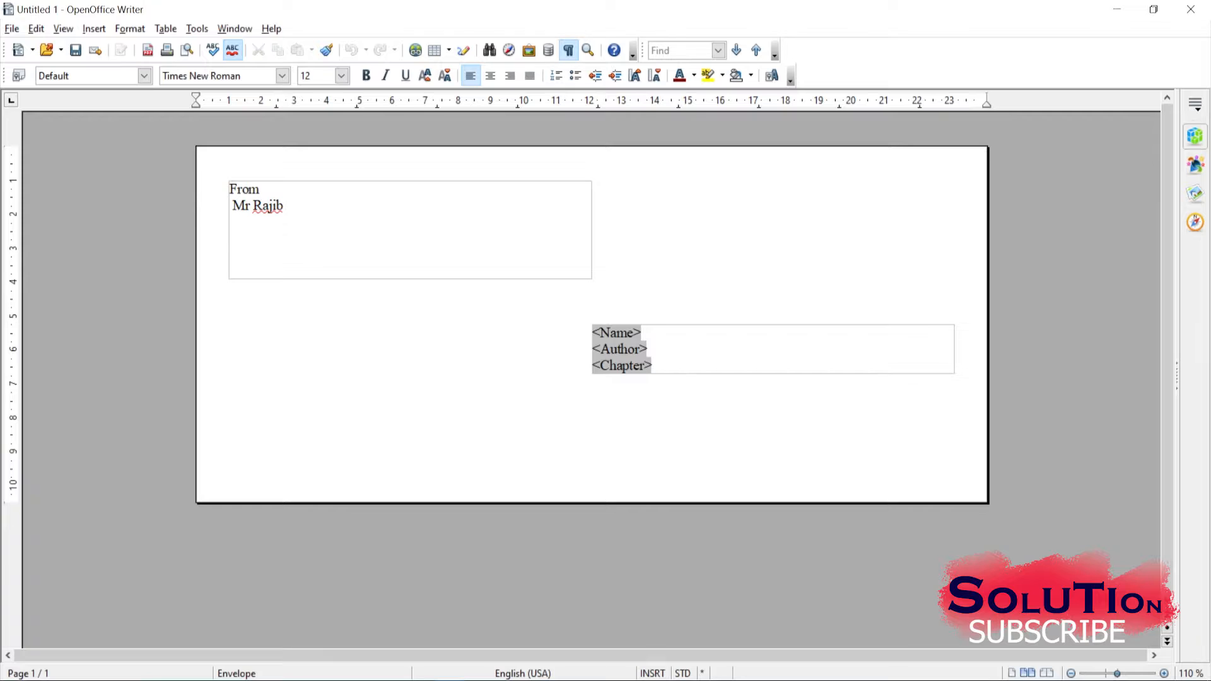
{"action": "left_click", "coordinate": [229, 271]}
{"action": "left_click", "coordinate": [197, 154]}
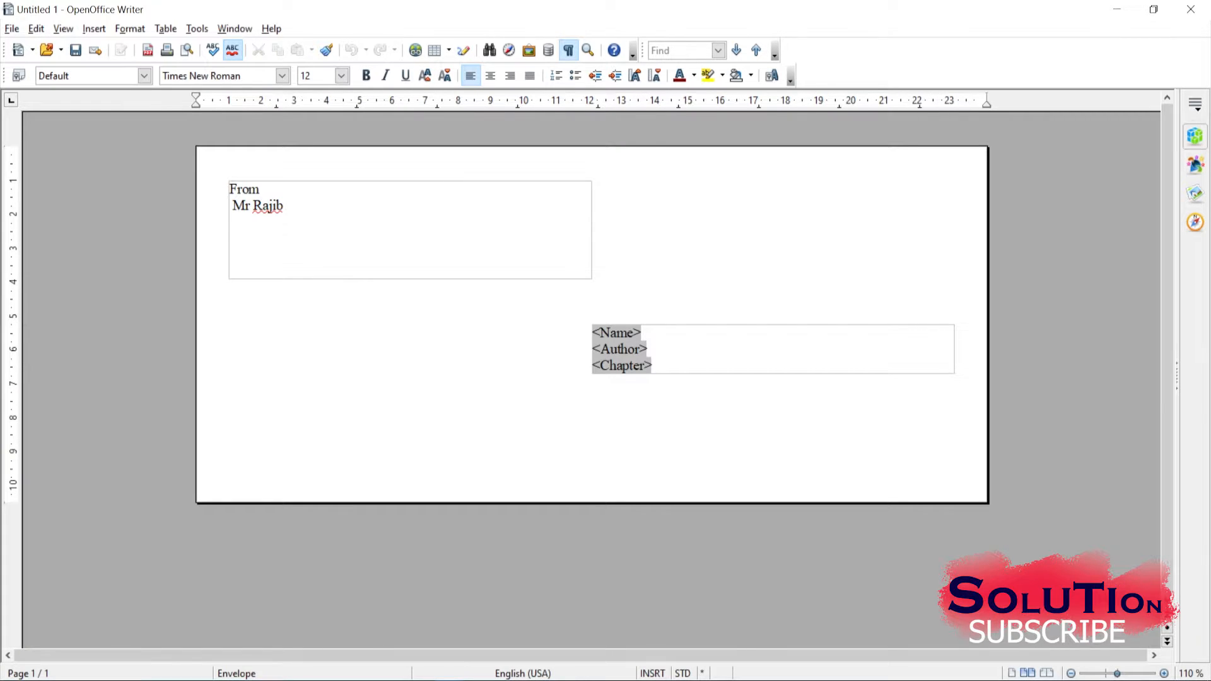
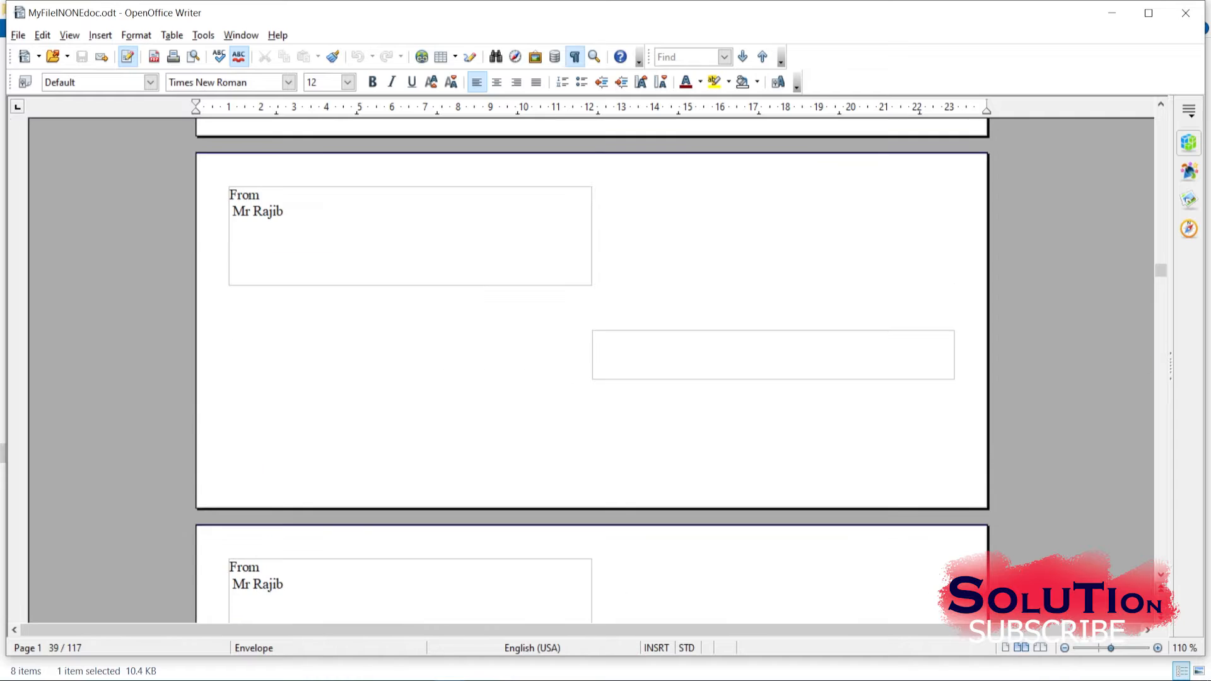
Look through the merged envelopes in MyFileINONEdoc, return to the first page and close the document.
{"action": "scroll", "coordinate": [592, 359], "scroll_direction": "down", "scroll_amount": 19}
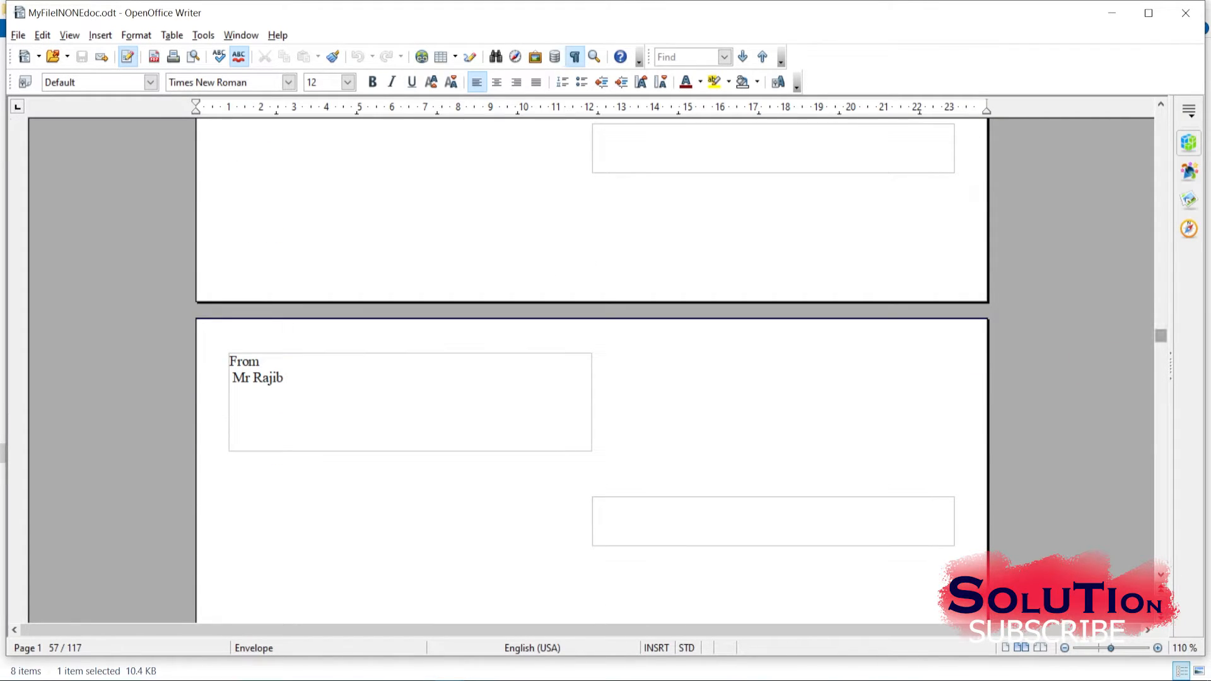
{"action": "left_click_drag", "start_coordinate": [1160, 336], "coordinate": [1160, 118]}
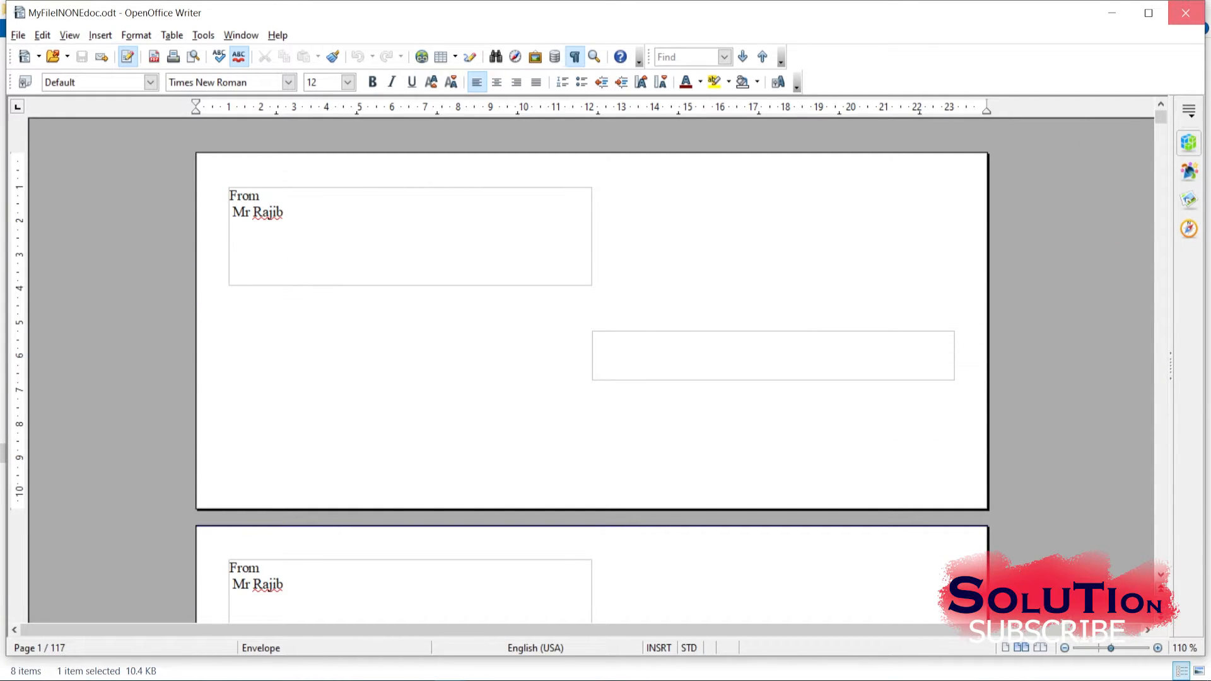
{"action": "left_click", "coordinate": [1185, 13]}
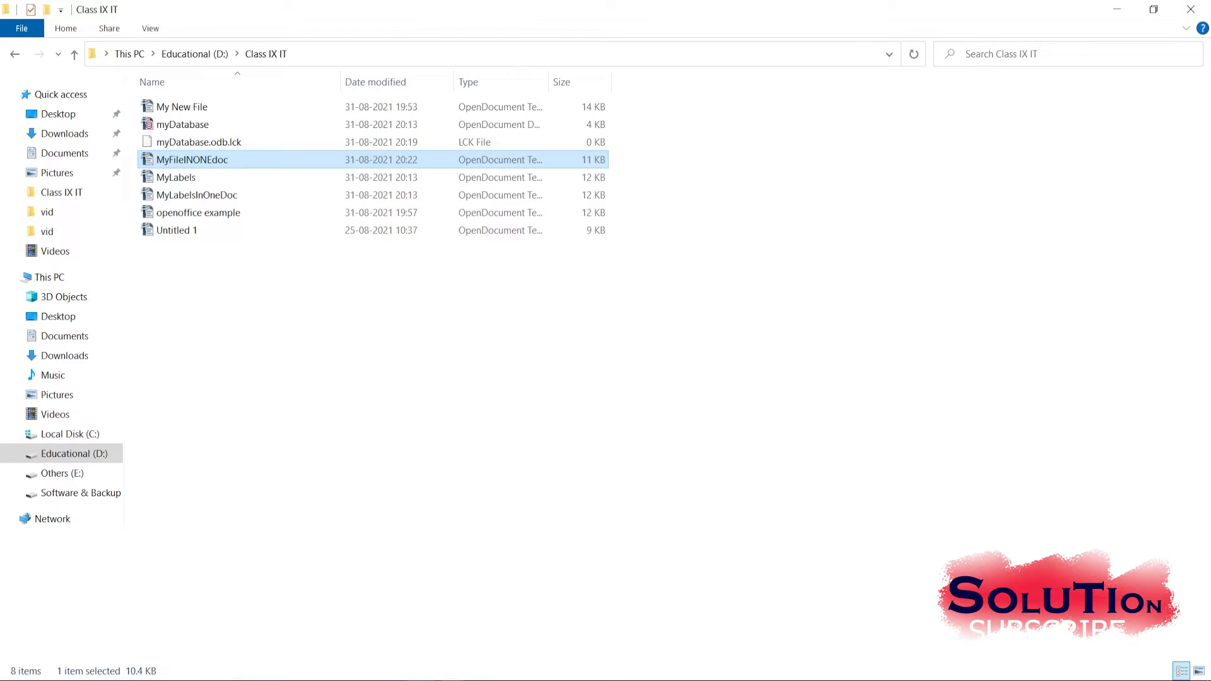
Switch back to the Untitled 1 envelope document and undo the removal of the Author and Chapter fields.
{"action": "left_click", "coordinate": [451, 680]}
{"action": "left_click", "coordinate": [535, 624]}
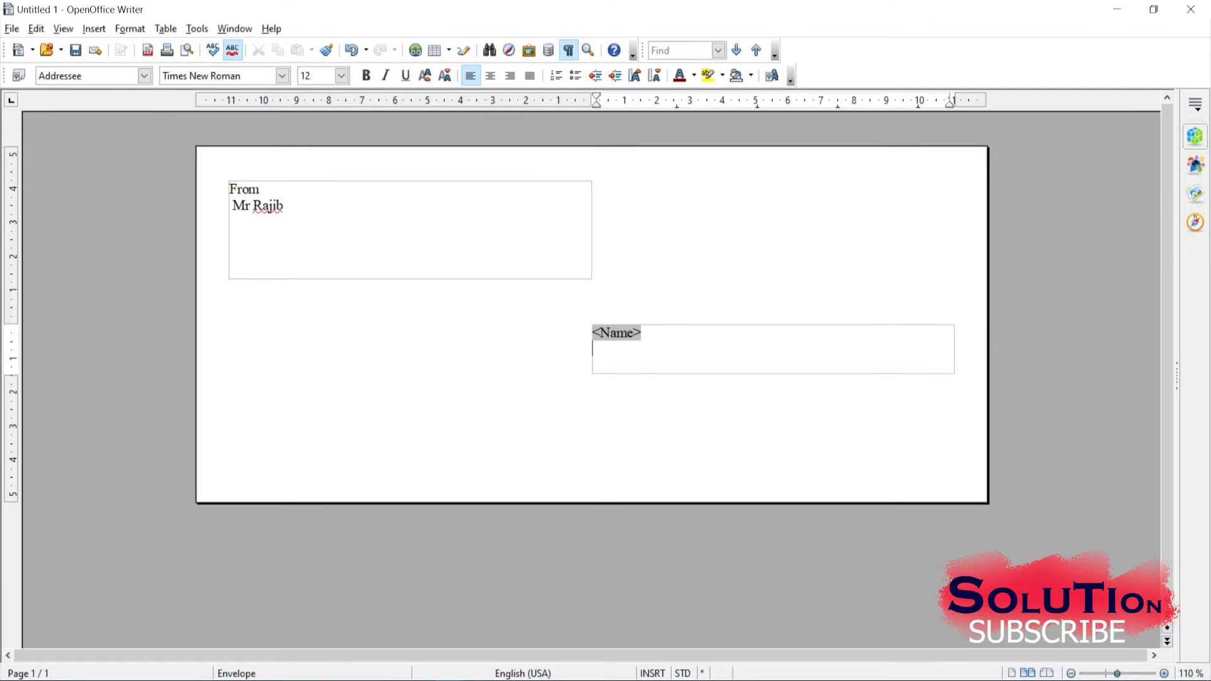
{"action": "key", "text": "ctrl+z"}
{"action": "key", "text": "ctrl+z"}
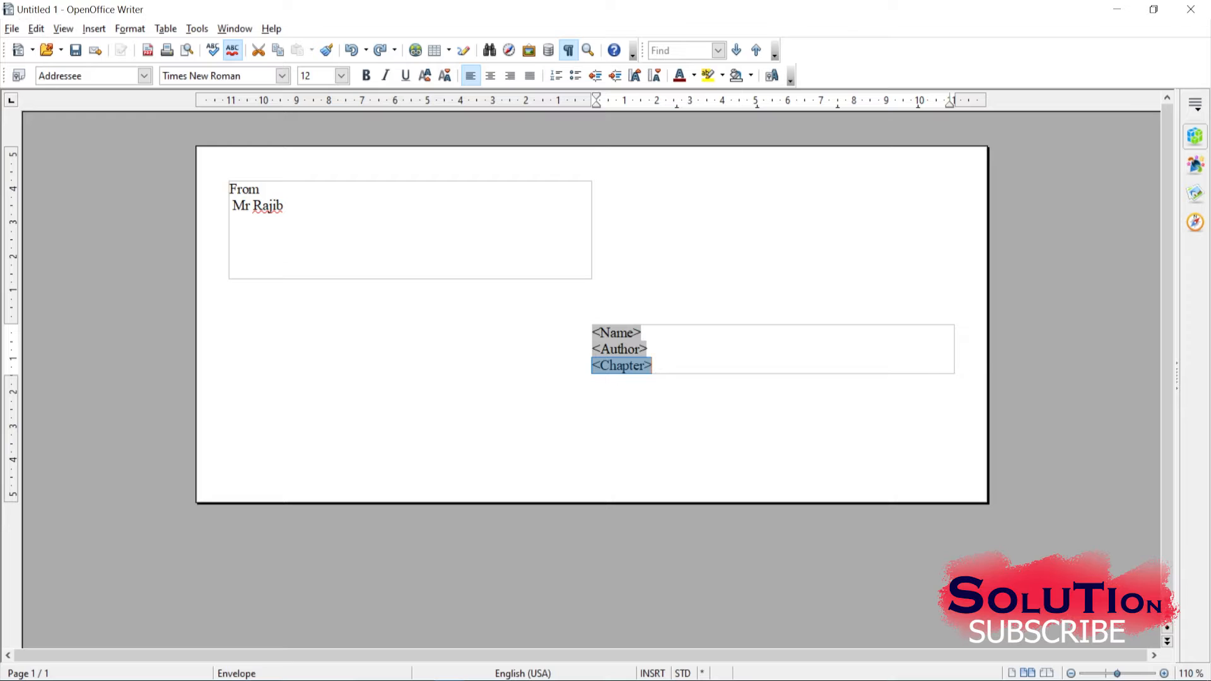
Print the envelope as a form letter, with all biblio records output to a file as a single document.
{"action": "left_click", "coordinate": [11, 28]}
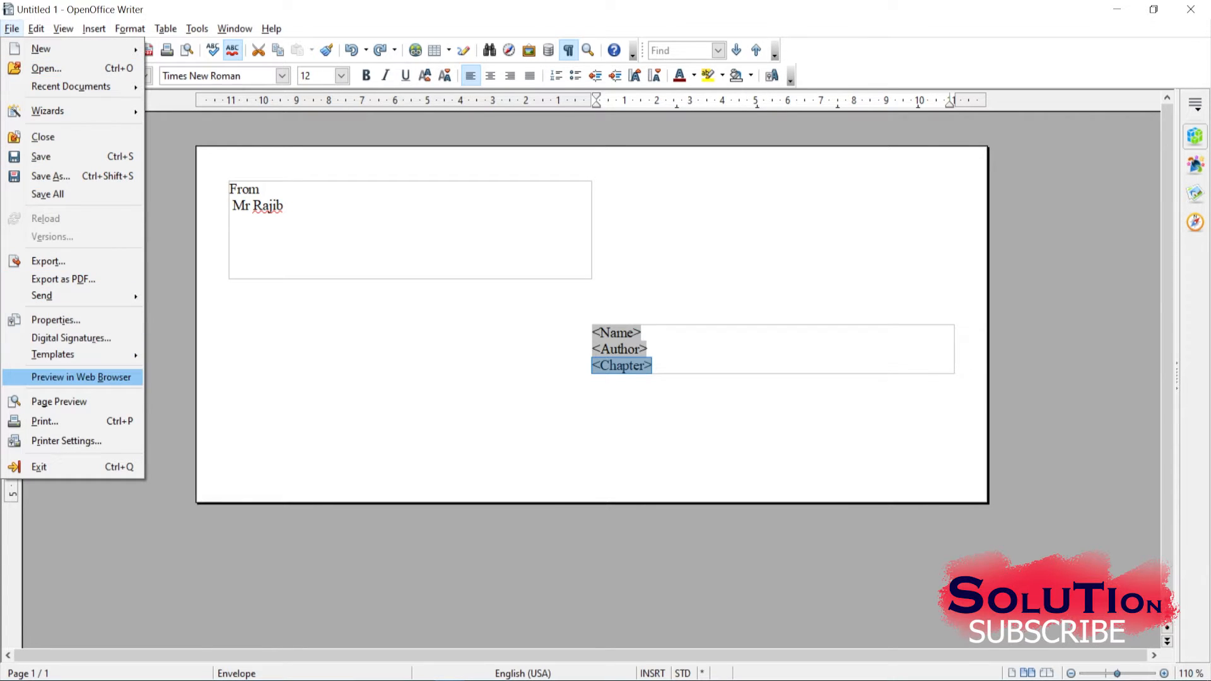
{"action": "left_click", "coordinate": [44, 420]}
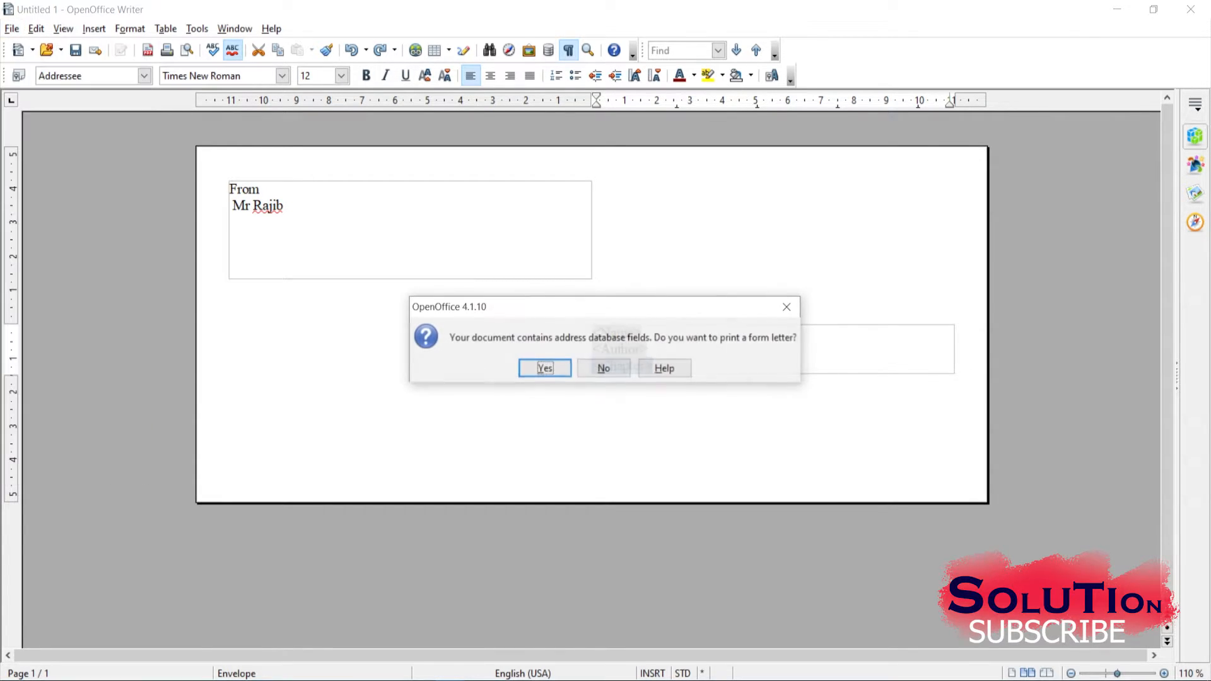
{"action": "key", "text": "Return"}
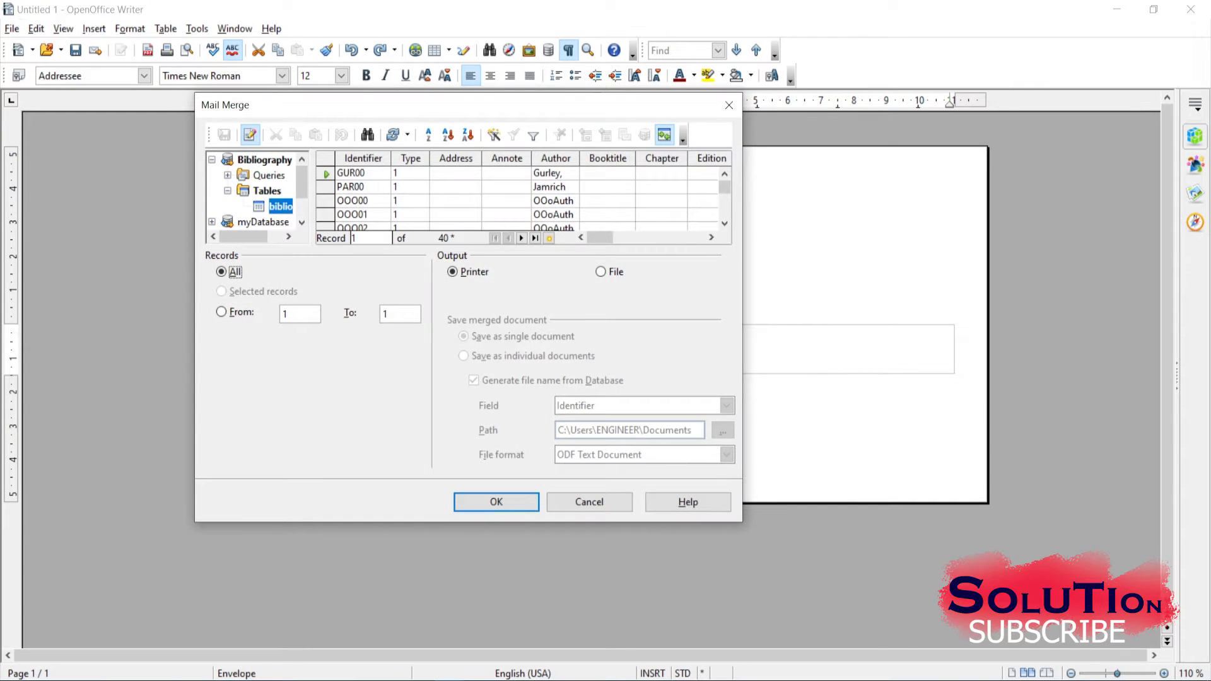
{"action": "left_click", "coordinate": [600, 272]}
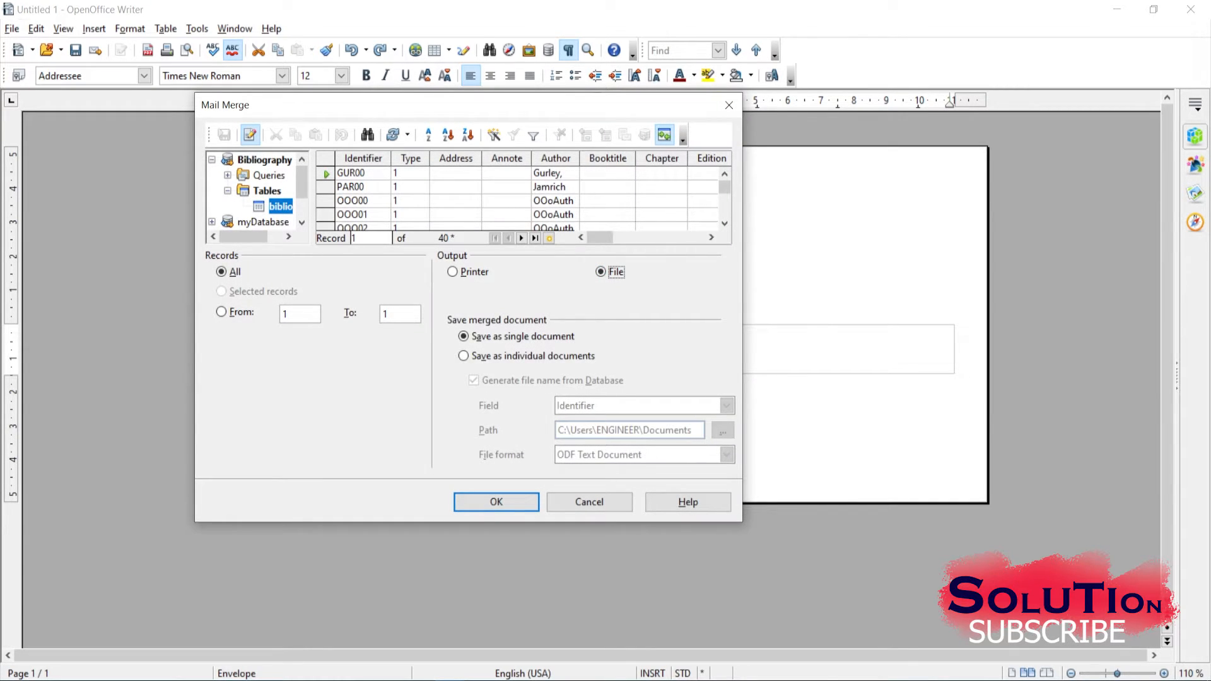
Save the merged envelopes as MyFileINONEdoc in the Class IX IT folder, replacing the existing file.
{"action": "left_click", "coordinate": [497, 502]}
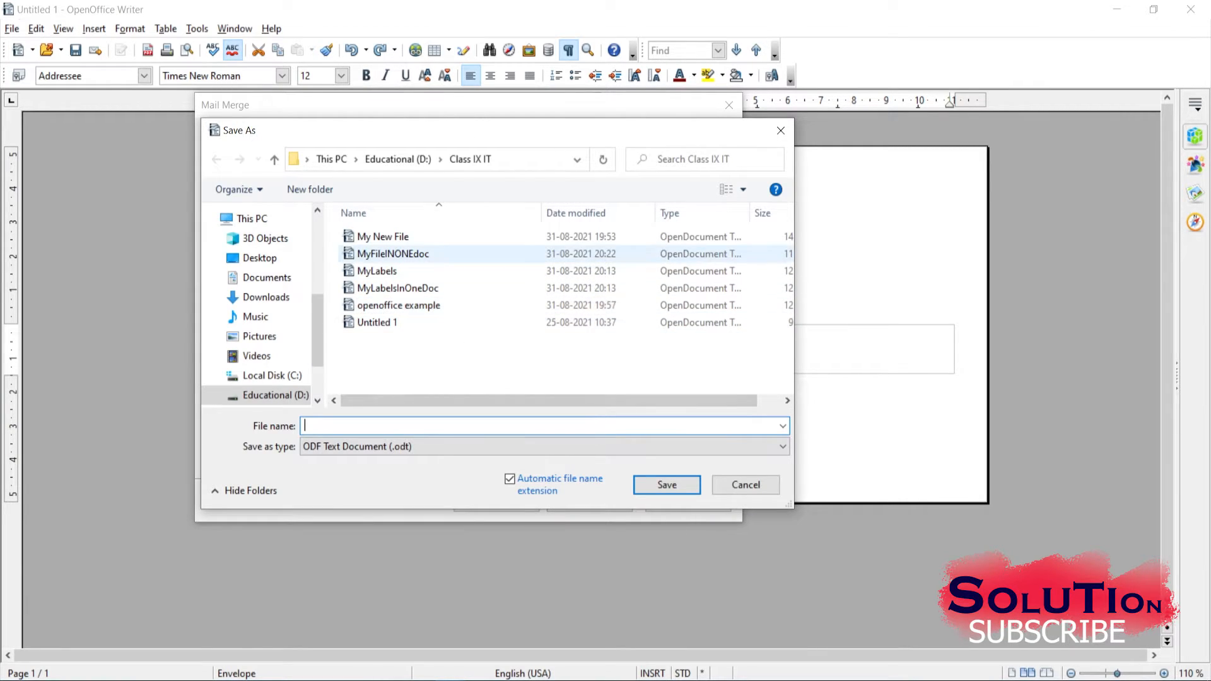
{"action": "left_click", "coordinate": [392, 254]}
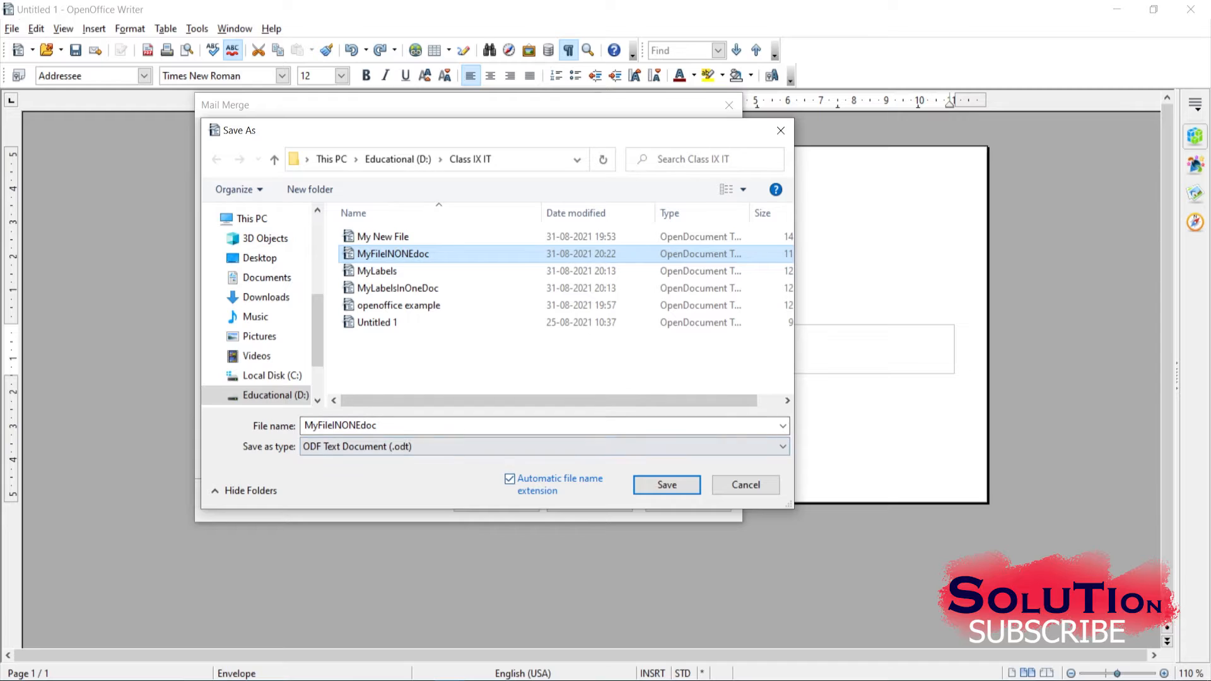
{"action": "left_click", "coordinate": [666, 485]}
{"action": "left_click", "coordinate": [648, 351]}
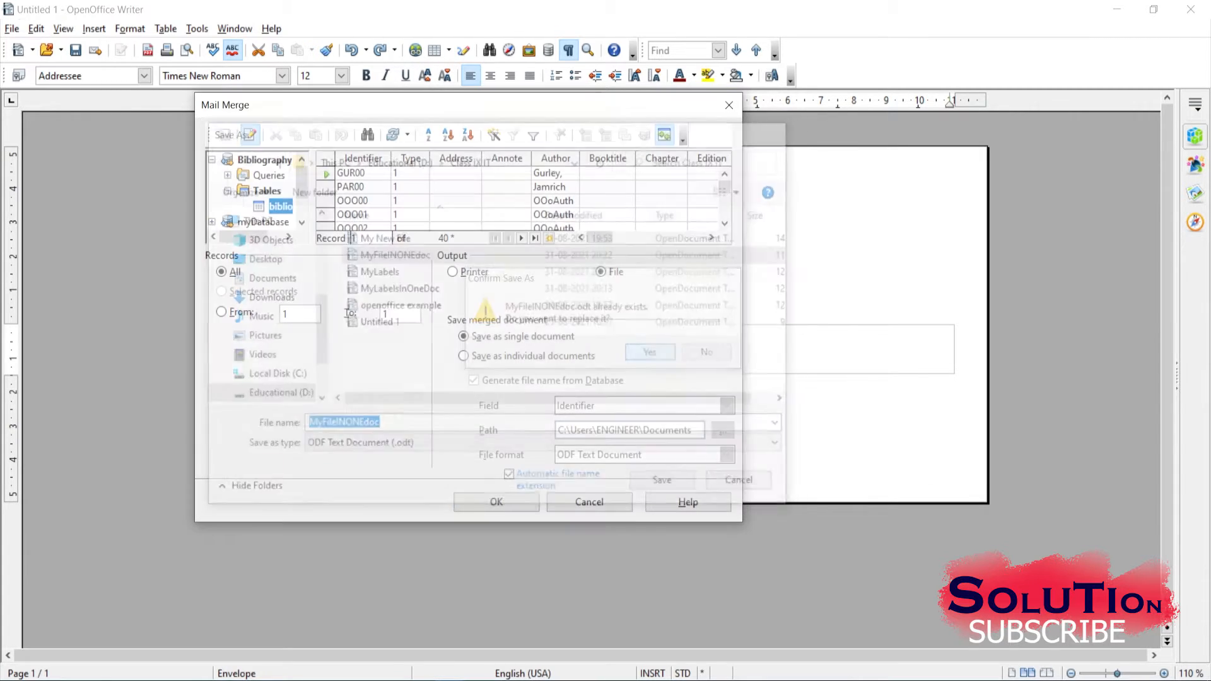
Open the saved MyFileINONEdoc document and look through the addressees on its merged envelopes.
{"action": "key", "text": "Return"}
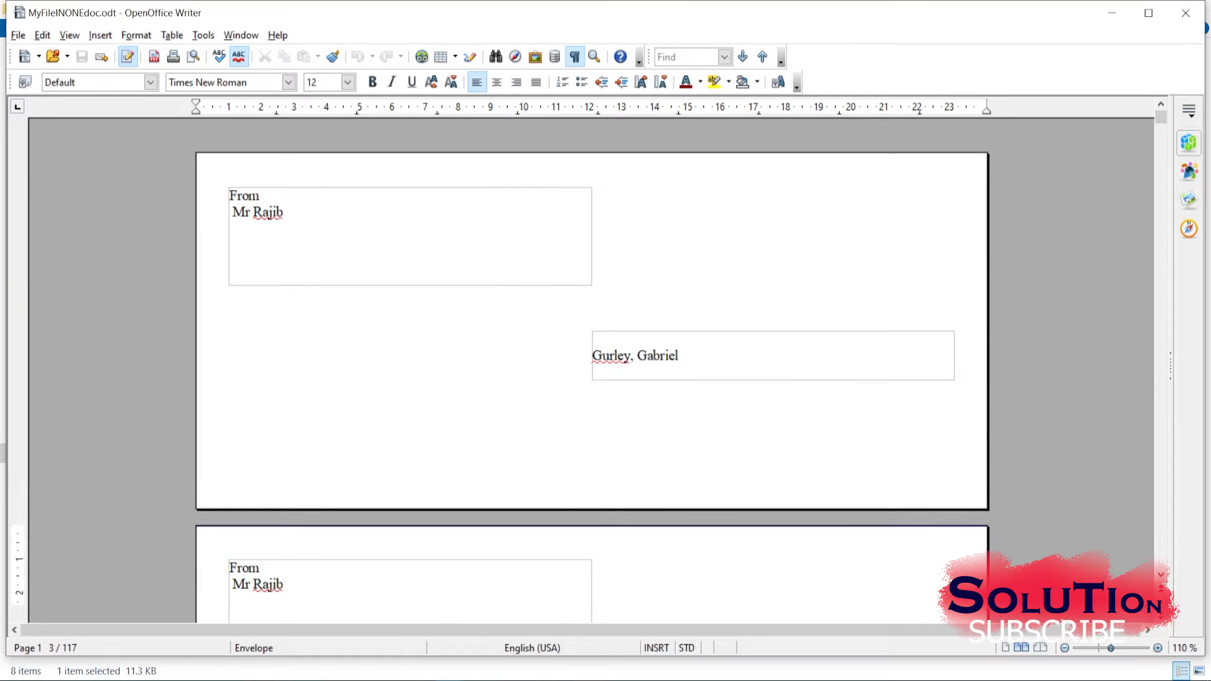
{"action": "scroll", "coordinate": [591, 370], "scroll_direction": "down", "scroll_amount": 8}
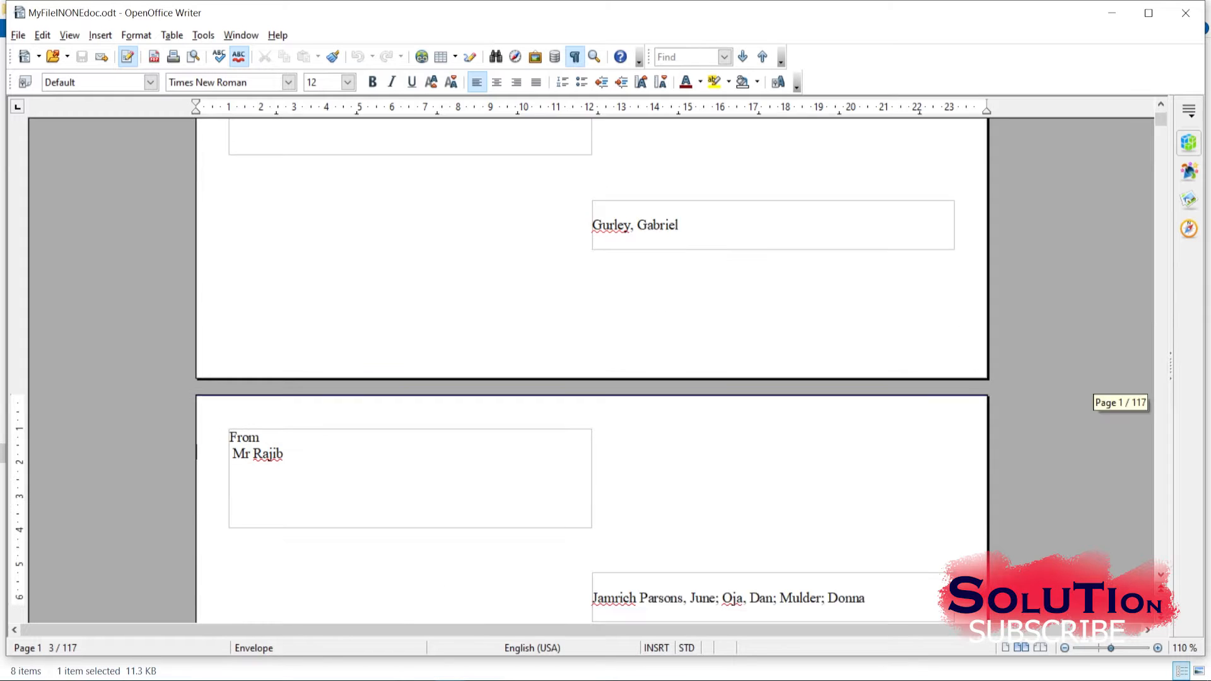
{"action": "scroll", "coordinate": [592, 370], "scroll_direction": "down", "scroll_amount": 20}
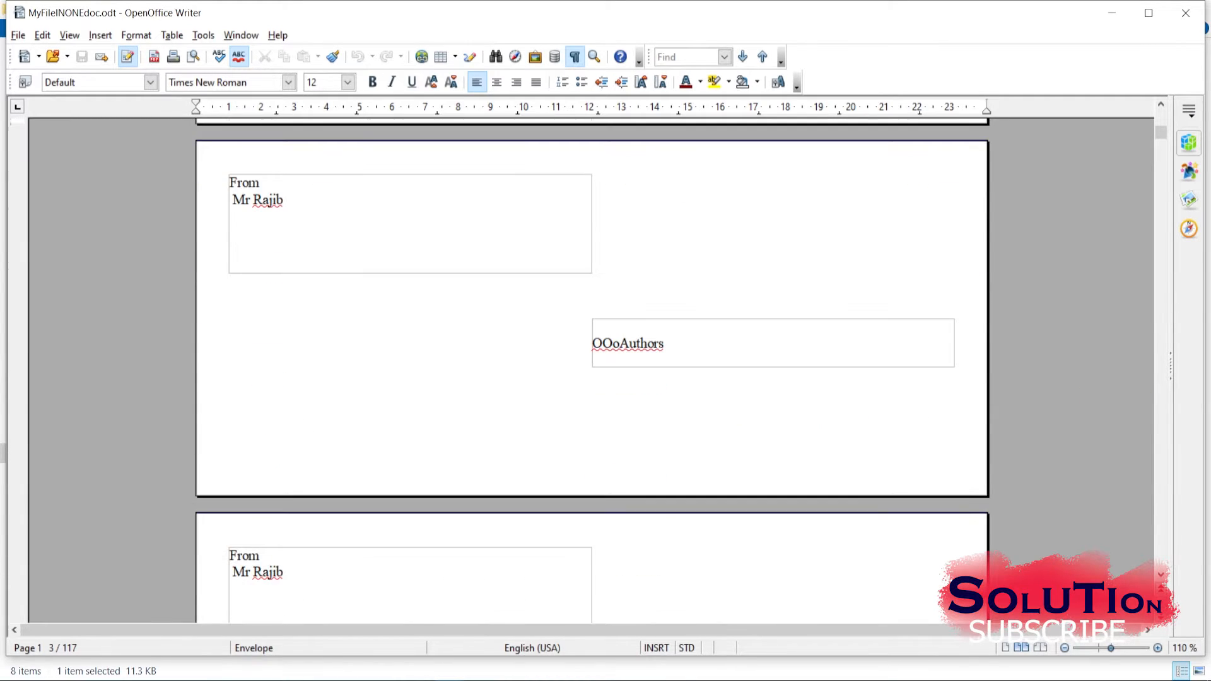
Examine the addressees on the further merged envelopes in MyFileINONEdoc, continuing to about page 77.
{"action": "scroll", "coordinate": [592, 370], "scroll_direction": "down", "scroll_amount": 20}
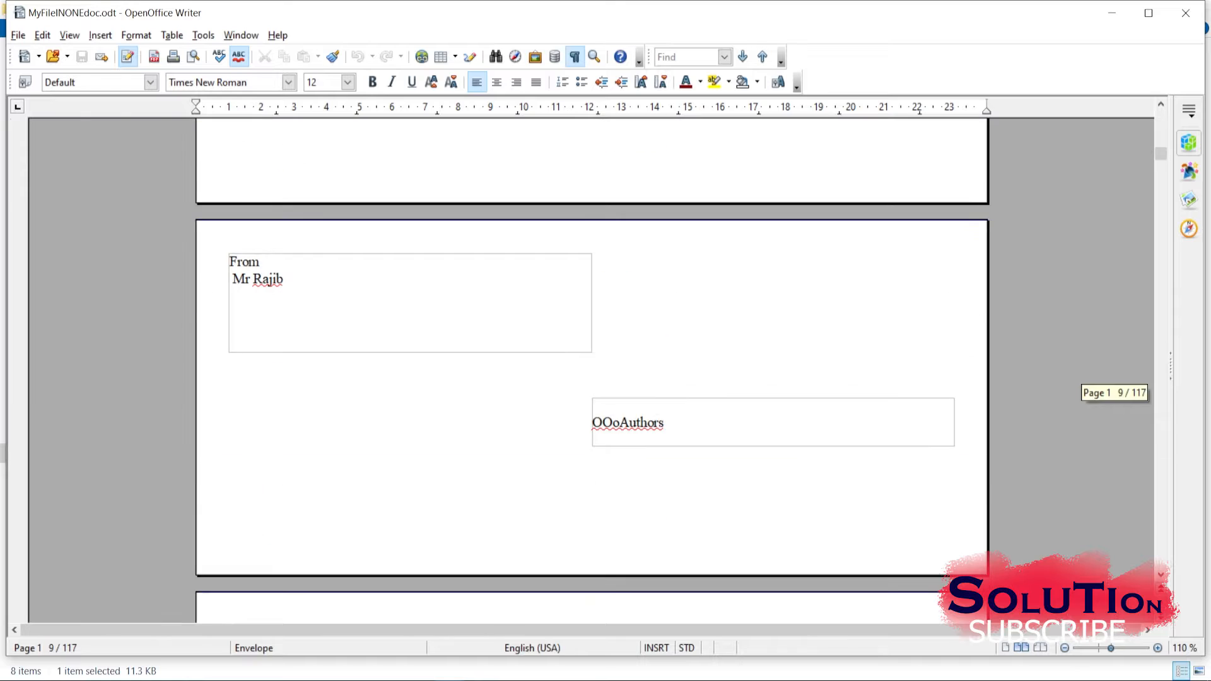
{"action": "scroll", "coordinate": [592, 370], "scroll_direction": "down", "scroll_amount": 10}
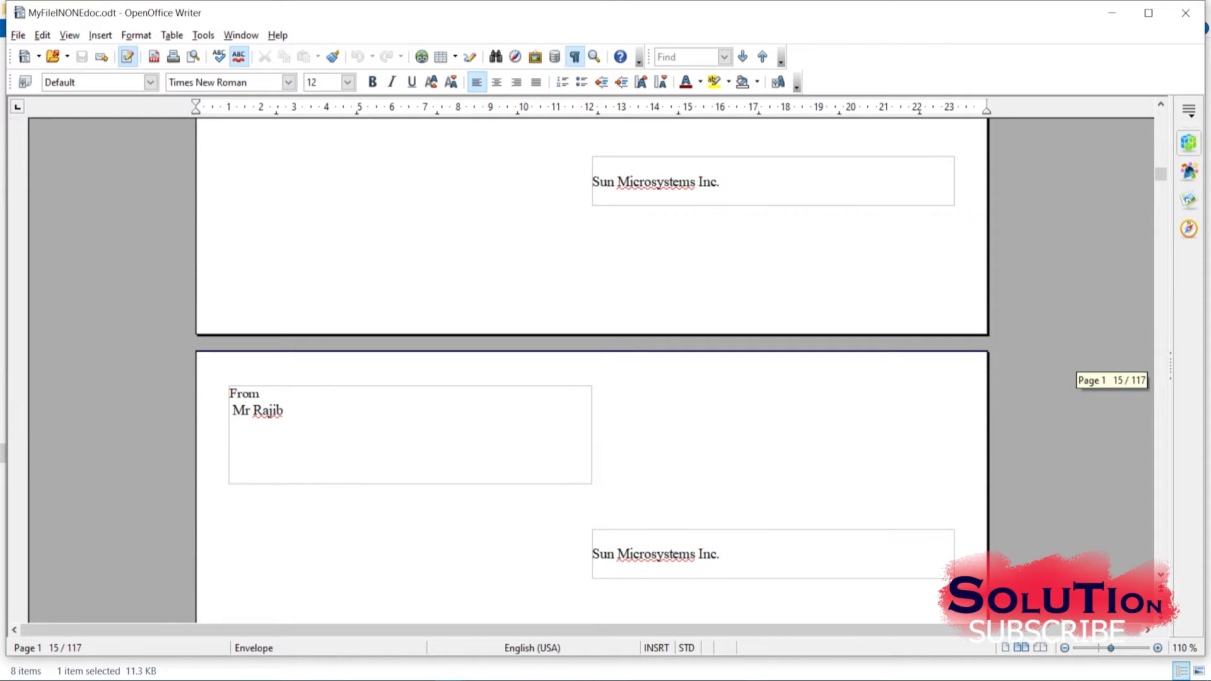
{"action": "scroll", "coordinate": [591, 370], "scroll_direction": "down", "scroll_amount": 20}
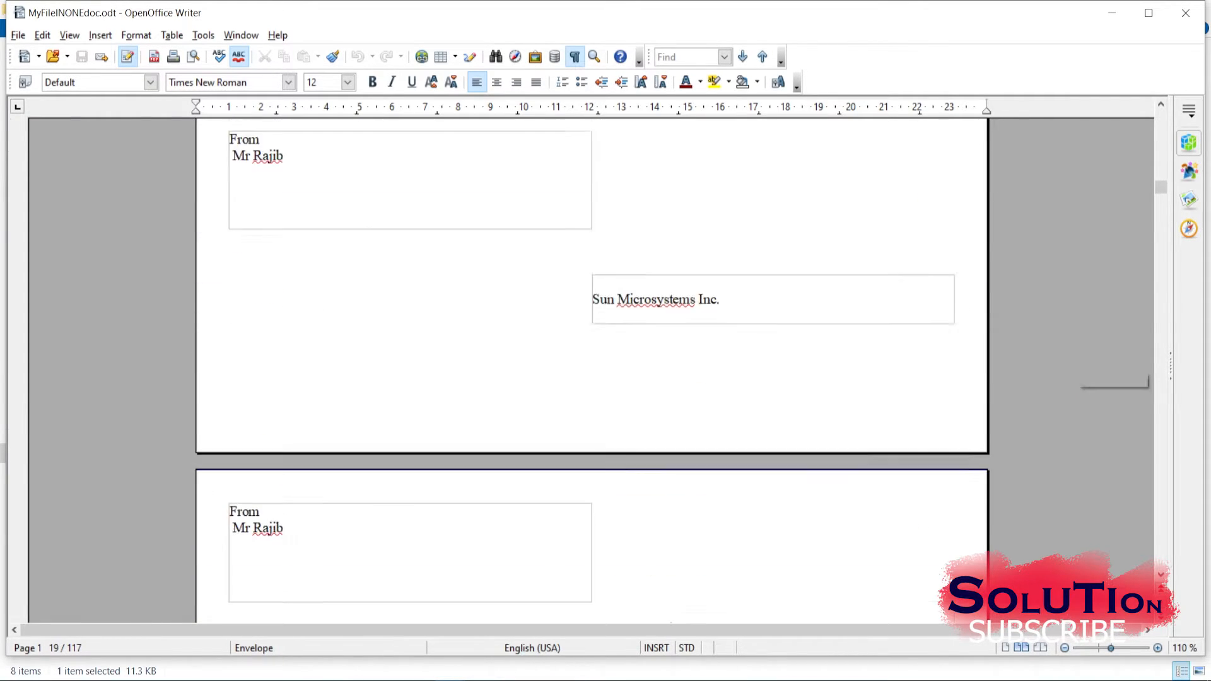
{"action": "scroll", "coordinate": [591, 370], "scroll_direction": "down", "scroll_amount": 20}
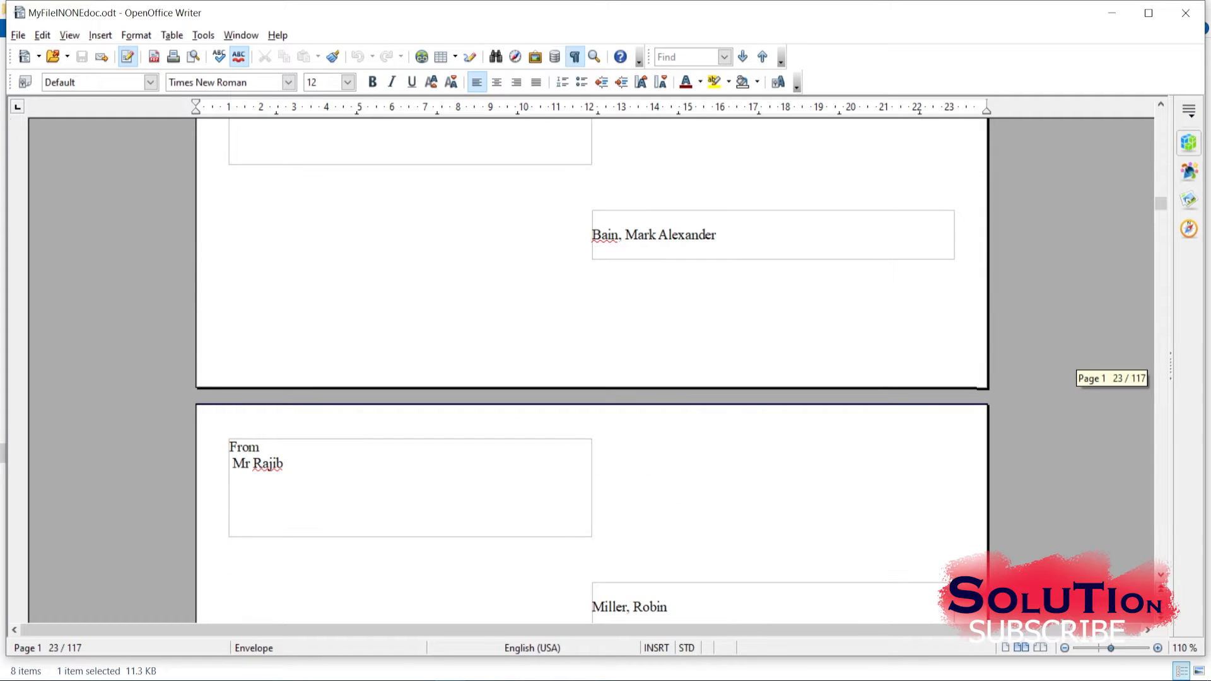
{"action": "scroll", "coordinate": [592, 370], "scroll_direction": "down", "scroll_amount": 20}
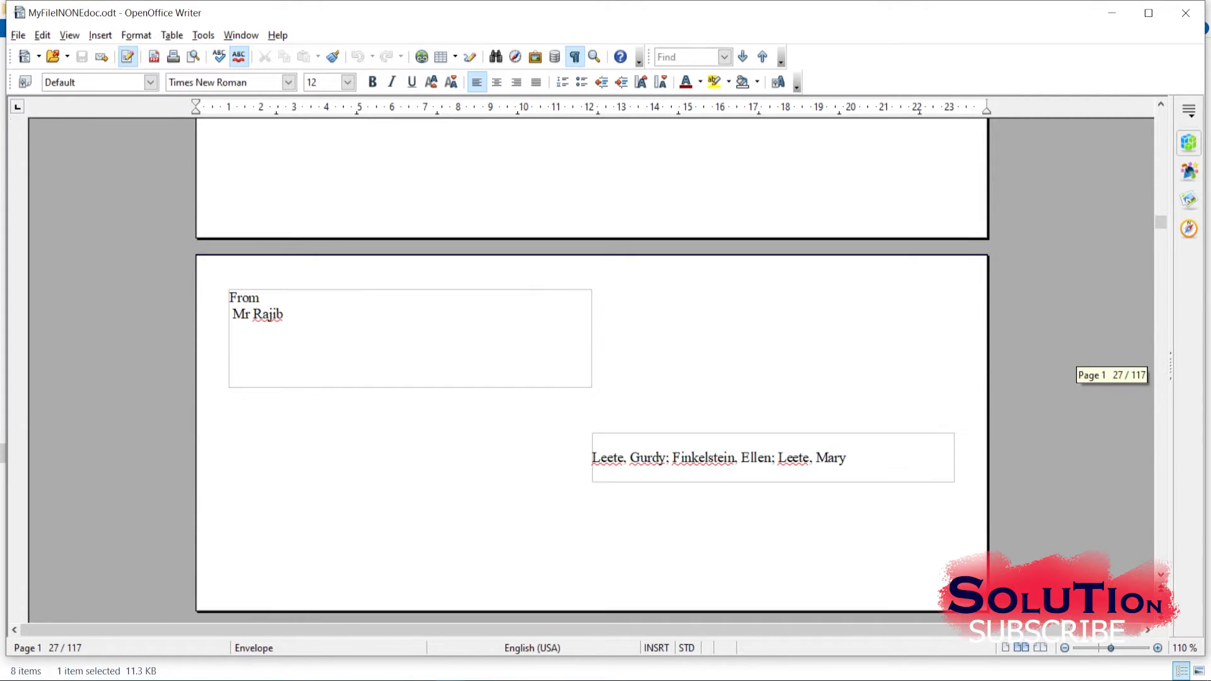
{"action": "scroll", "coordinate": [591, 370], "scroll_direction": "down", "scroll_amount": 10}
{"action": "scroll", "coordinate": [591, 370], "scroll_direction": "down", "scroll_amount": 10}
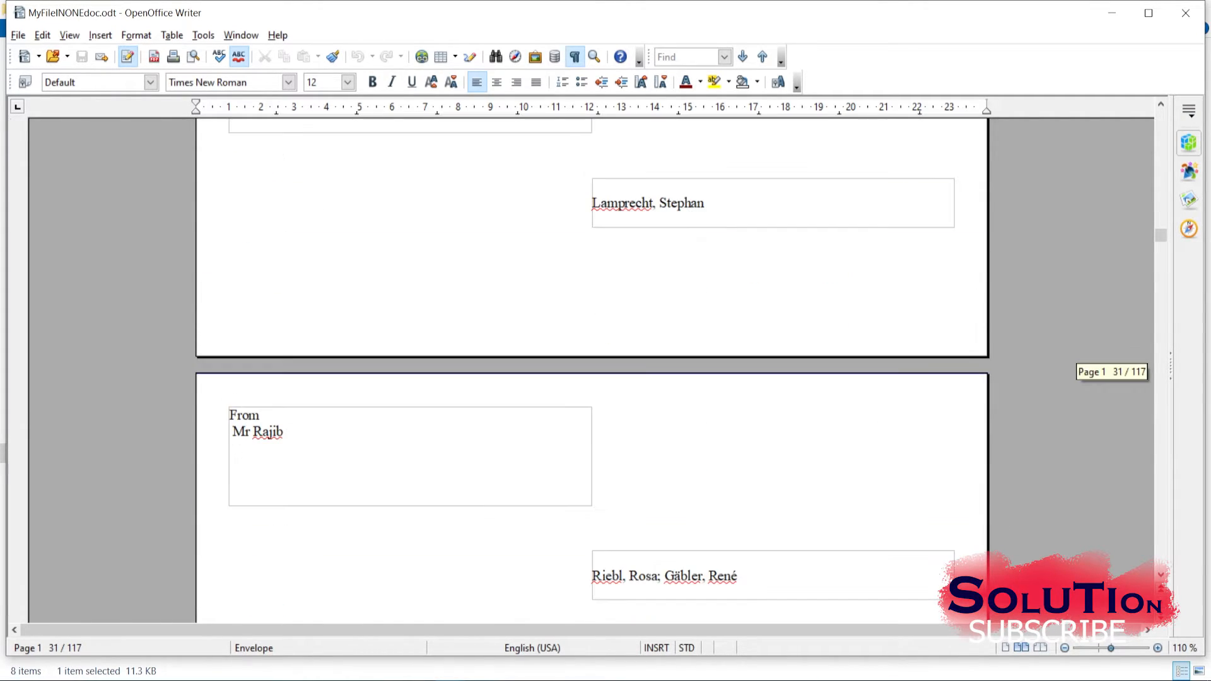
{"action": "scroll", "coordinate": [592, 370], "scroll_direction": "down", "scroll_amount": 3}
{"action": "scroll", "coordinate": [592, 370], "scroll_direction": "down", "scroll_amount": 10}
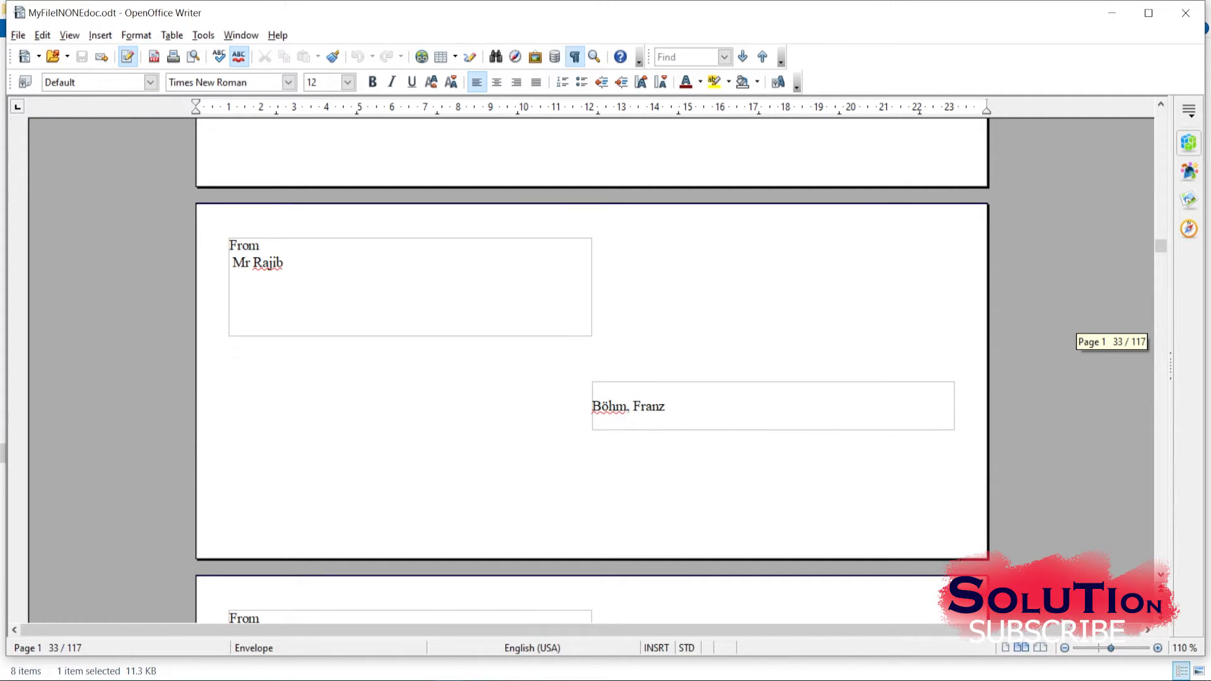
{"action": "scroll", "coordinate": [591, 370], "scroll_direction": "down", "scroll_amount": 20}
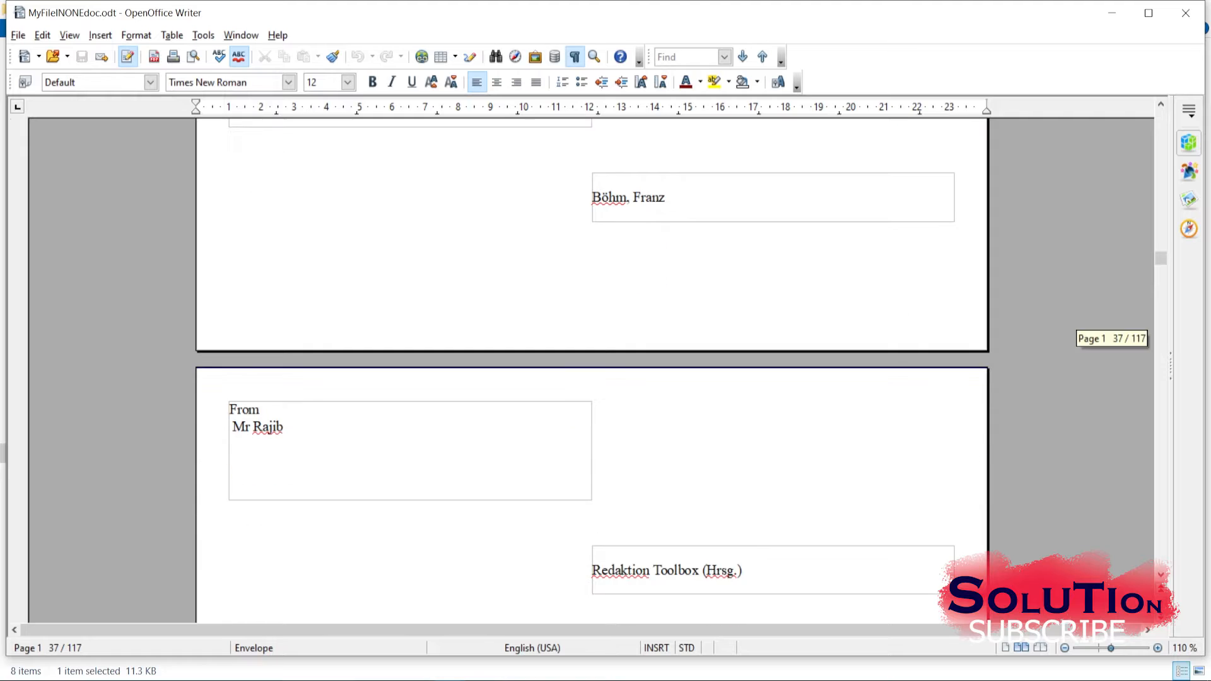
{"action": "scroll", "coordinate": [591, 370], "scroll_direction": "down", "scroll_amount": 20}
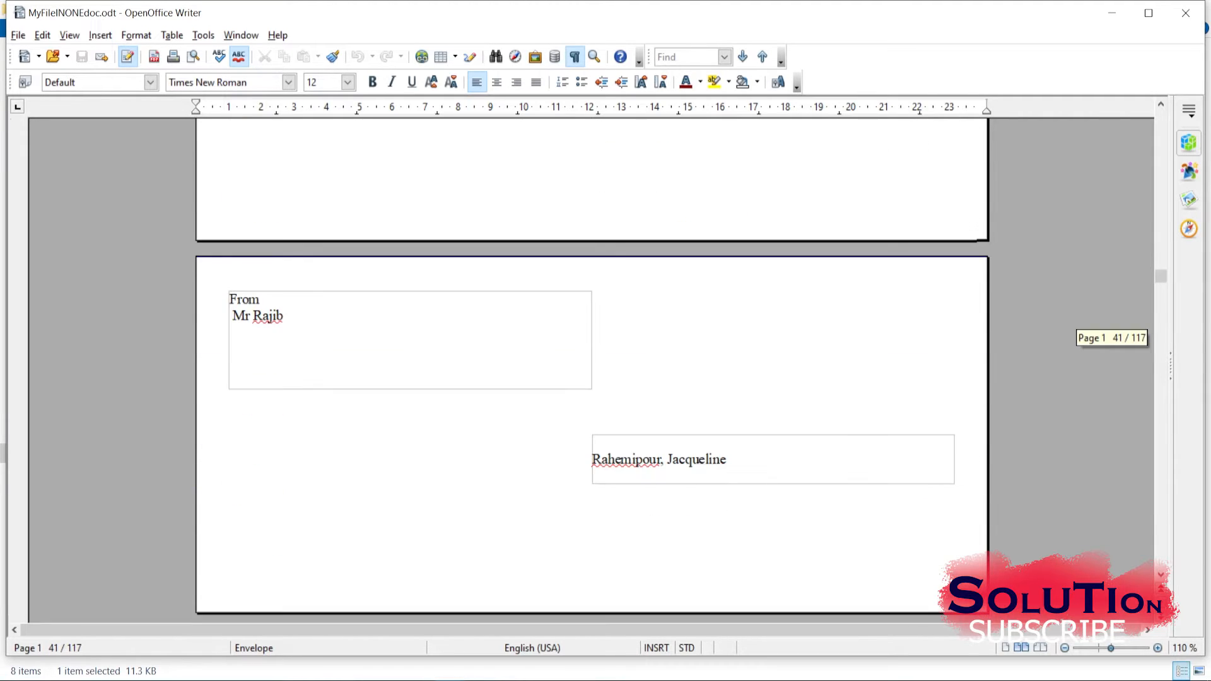
{"action": "scroll", "coordinate": [592, 370], "scroll_direction": "down", "scroll_amount": 20}
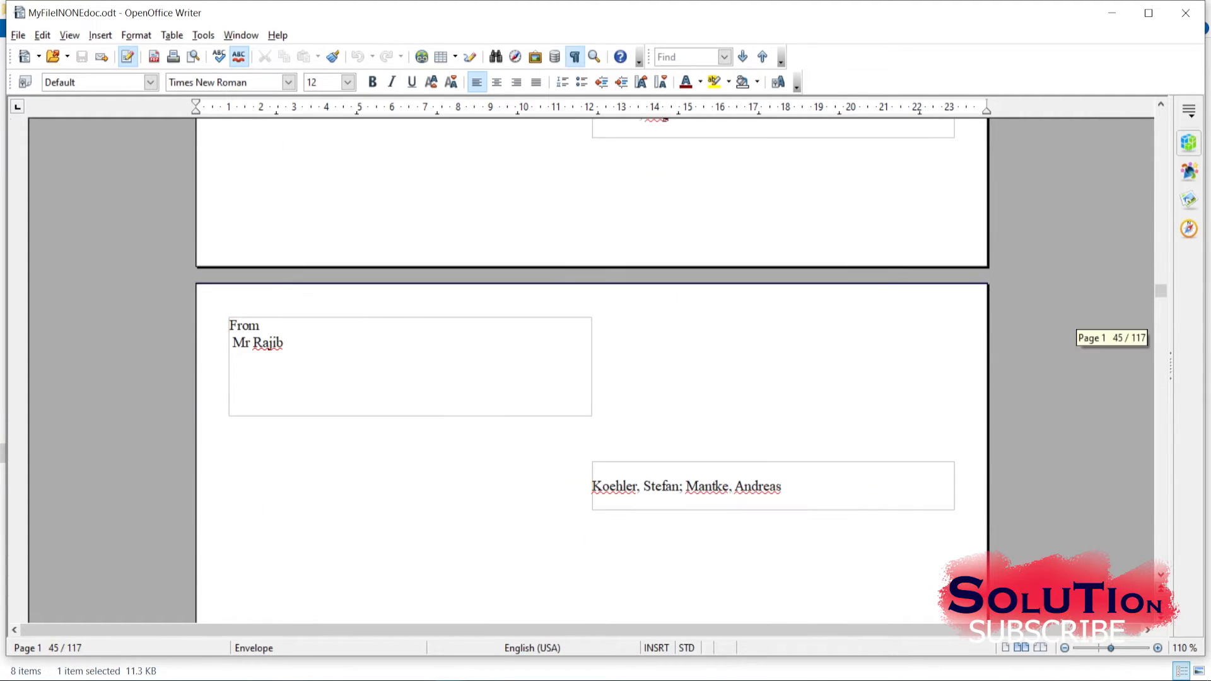
{"action": "scroll", "coordinate": [591, 370], "scroll_direction": "down", "scroll_amount": 20}
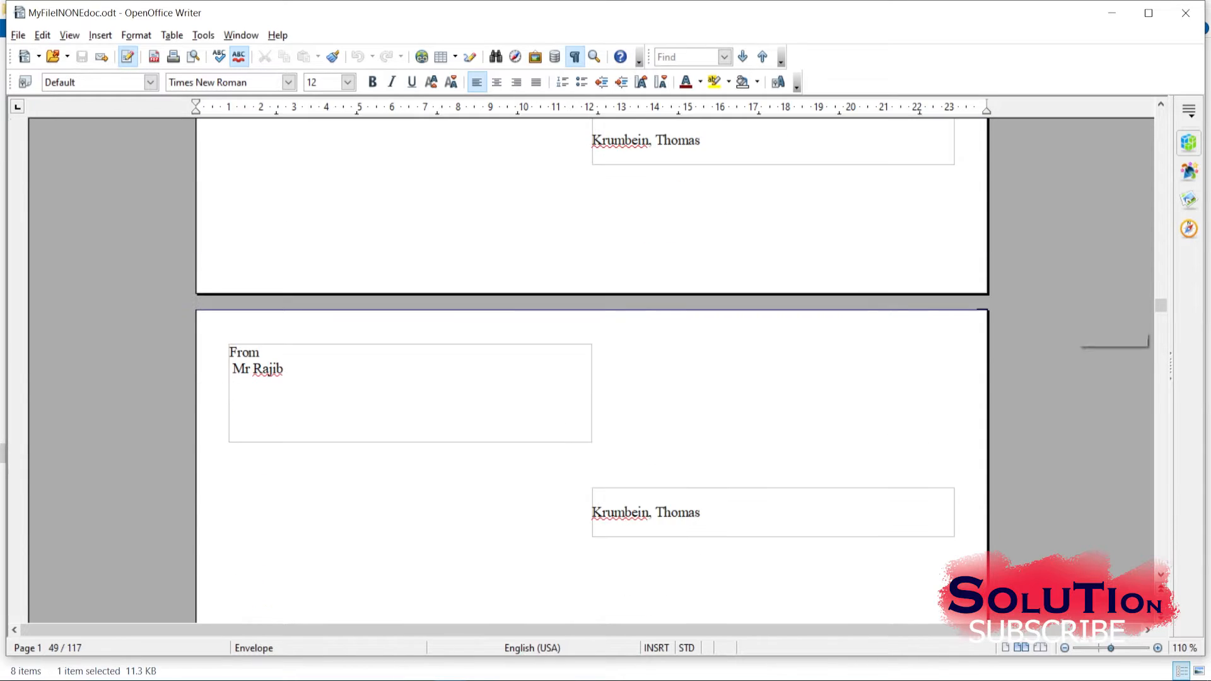
{"action": "scroll", "coordinate": [592, 370], "scroll_direction": "down", "scroll_amount": 10}
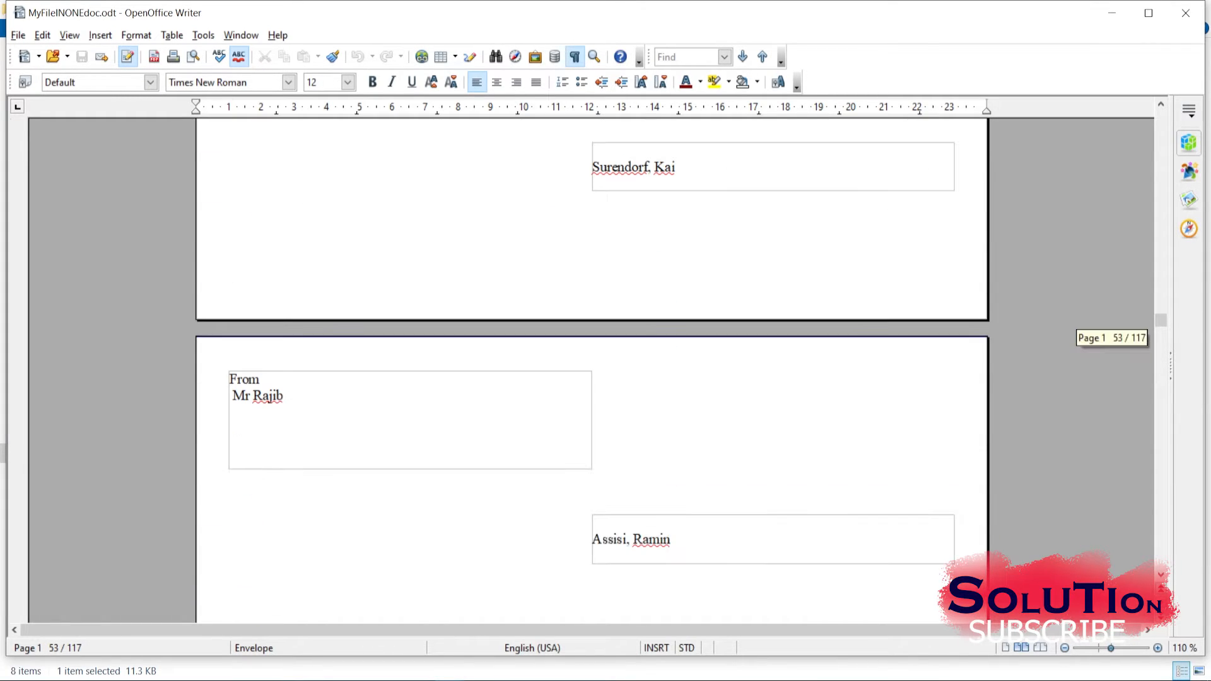
{"action": "scroll", "coordinate": [591, 371], "scroll_direction": "down", "scroll_amount": 3}
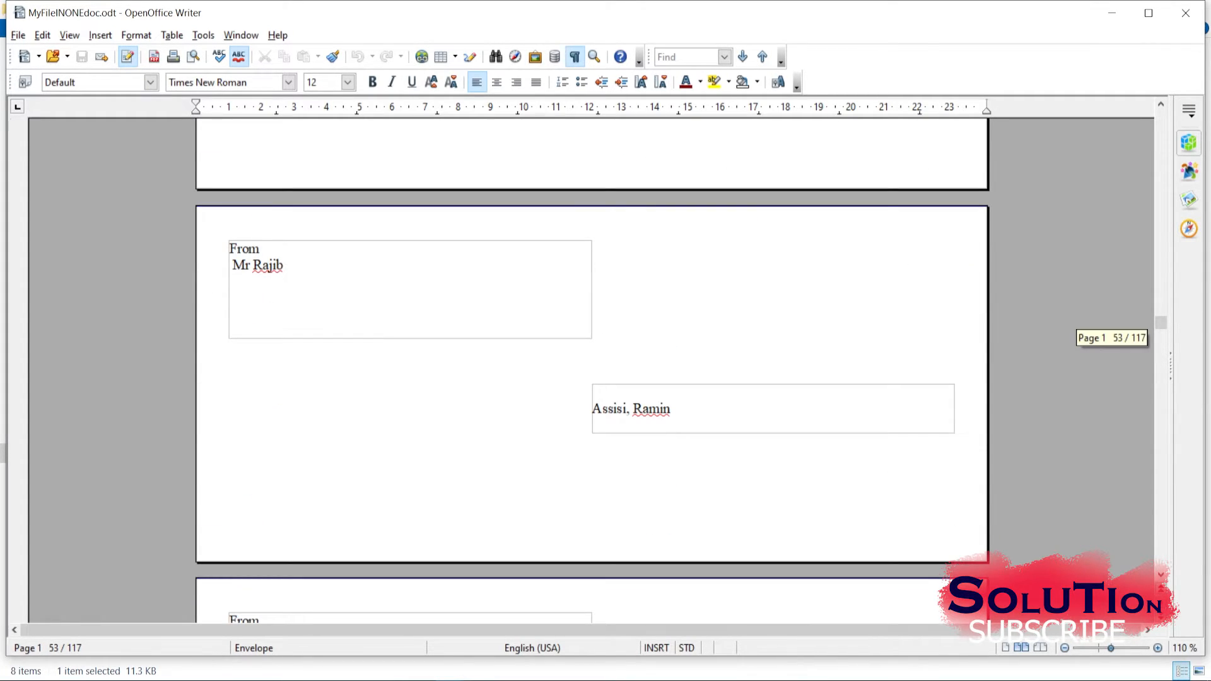
{"action": "scroll", "coordinate": [592, 370], "scroll_direction": "down", "scroll_amount": 4}
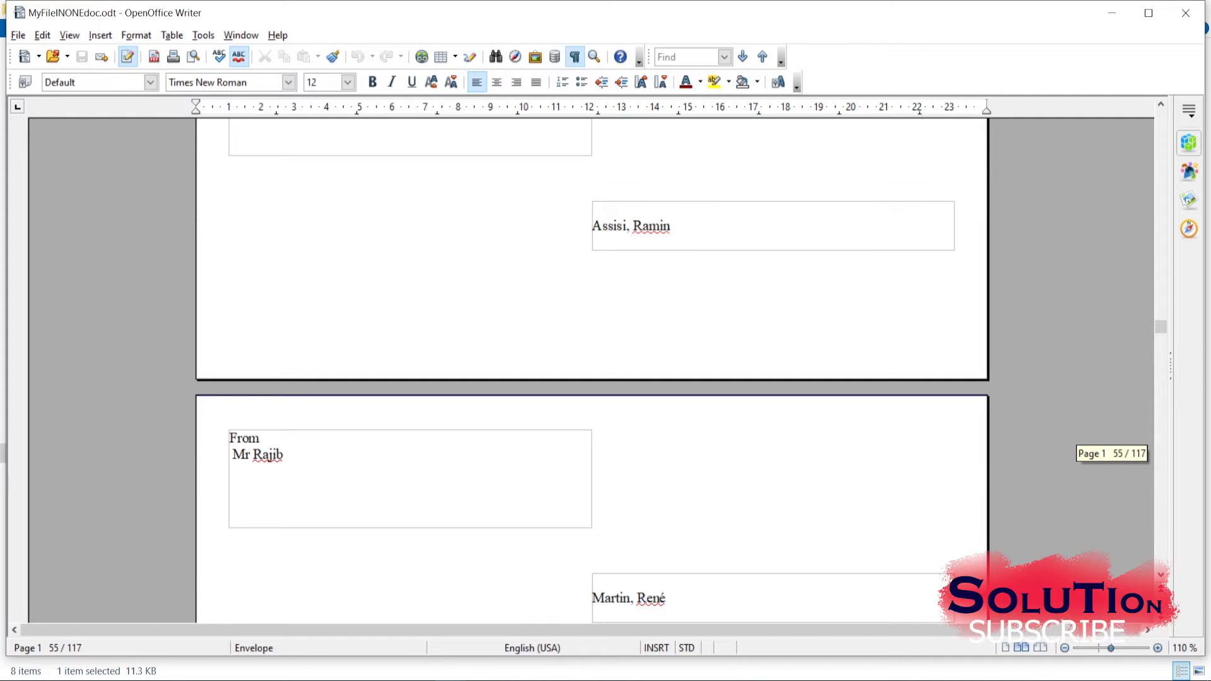
{"action": "scroll", "coordinate": [591, 370], "scroll_direction": "down", "scroll_amount": 20}
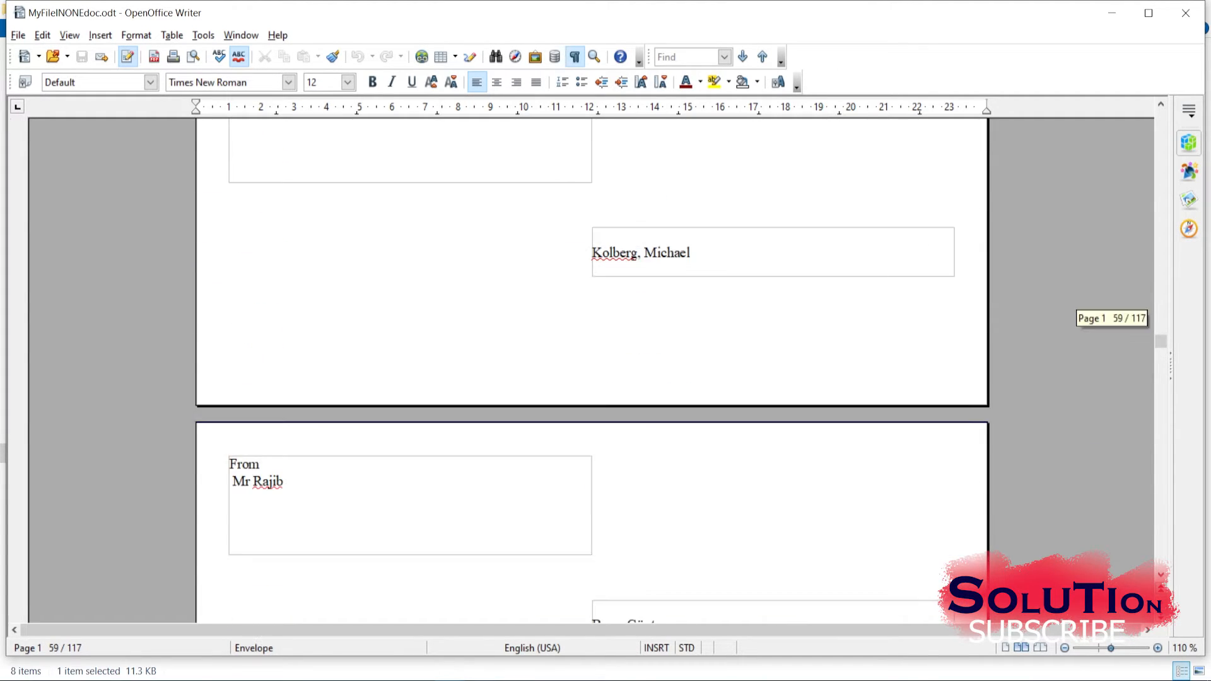
{"action": "scroll", "coordinate": [592, 370], "scroll_direction": "down", "scroll_amount": 20}
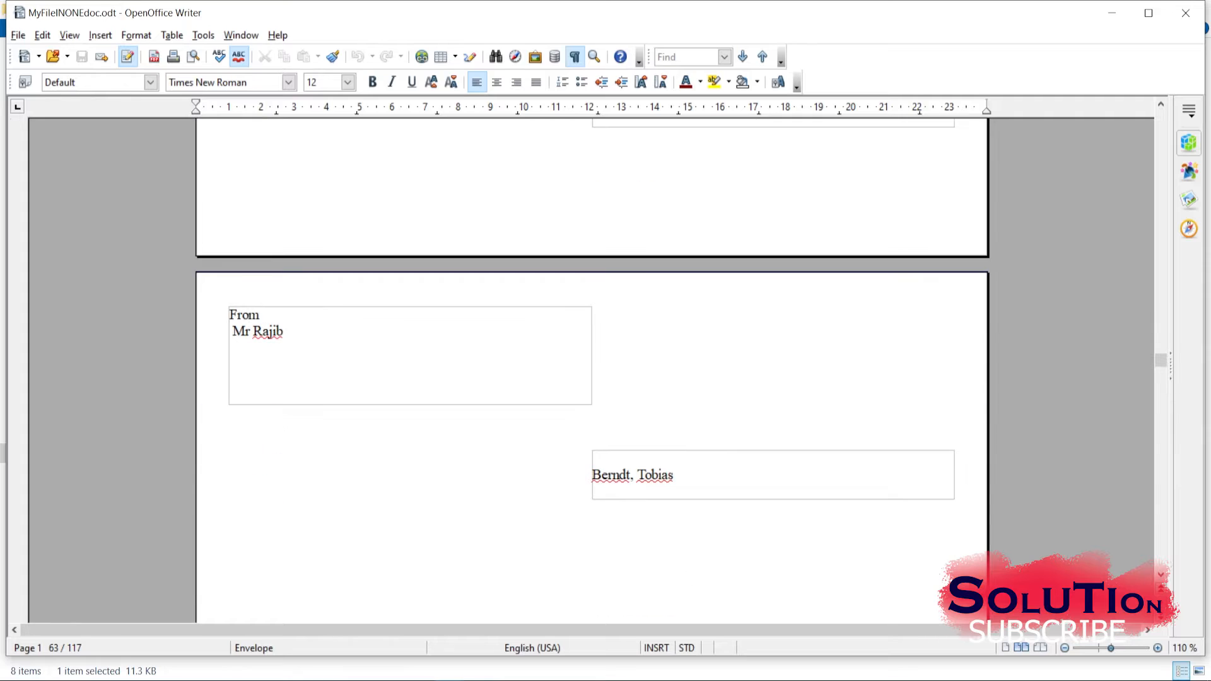
{"action": "scroll", "coordinate": [591, 370], "scroll_direction": "down", "scroll_amount": 20}
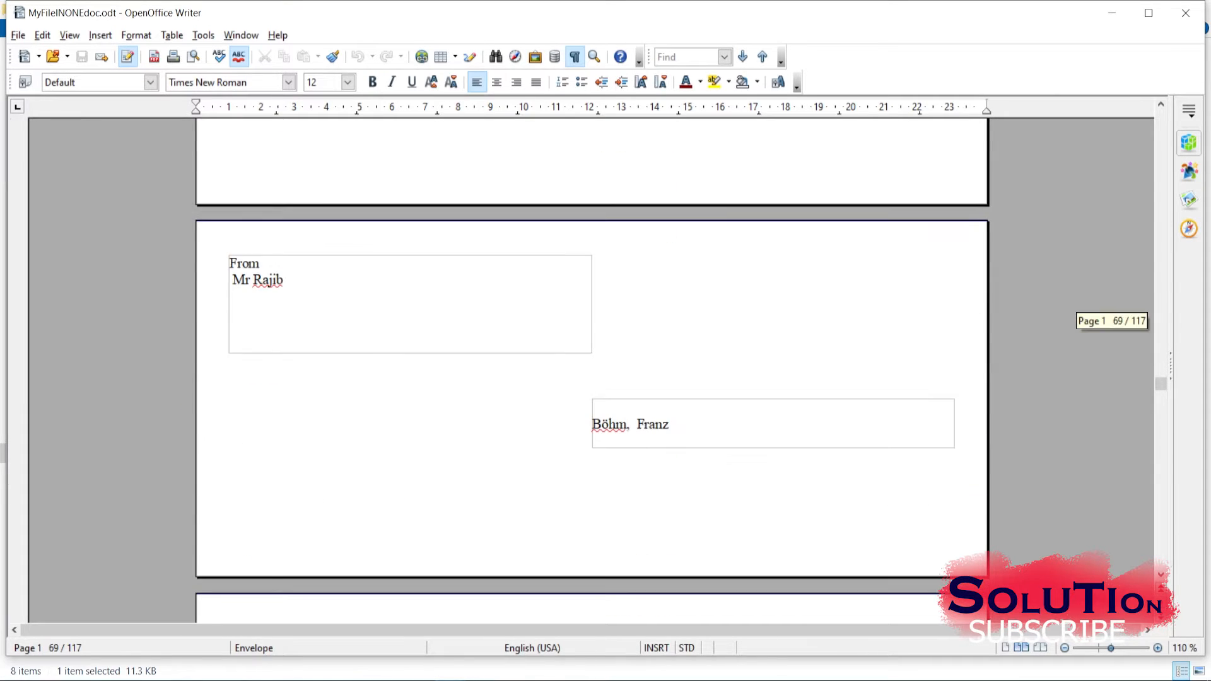
{"action": "scroll", "coordinate": [592, 370], "scroll_direction": "down", "scroll_amount": 5}
{"action": "scroll", "coordinate": [592, 370], "scroll_direction": "down", "scroll_amount": 9}
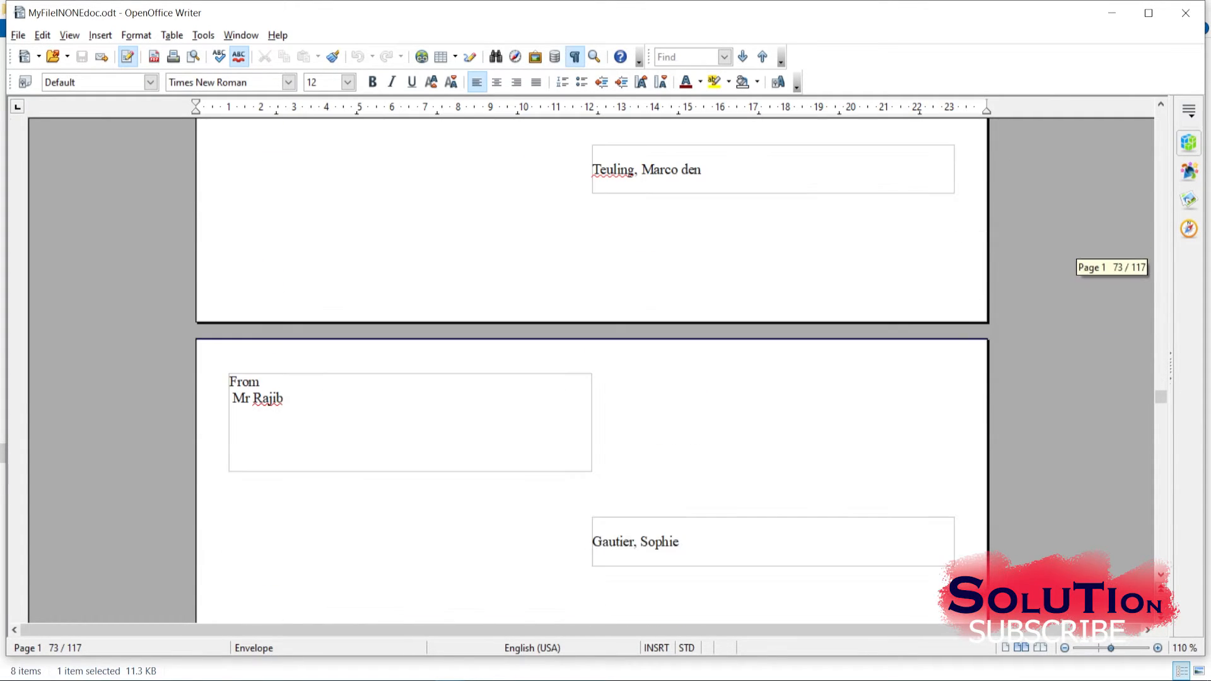
{"action": "scroll", "coordinate": [591, 370], "scroll_direction": "down", "scroll_amount": 20}
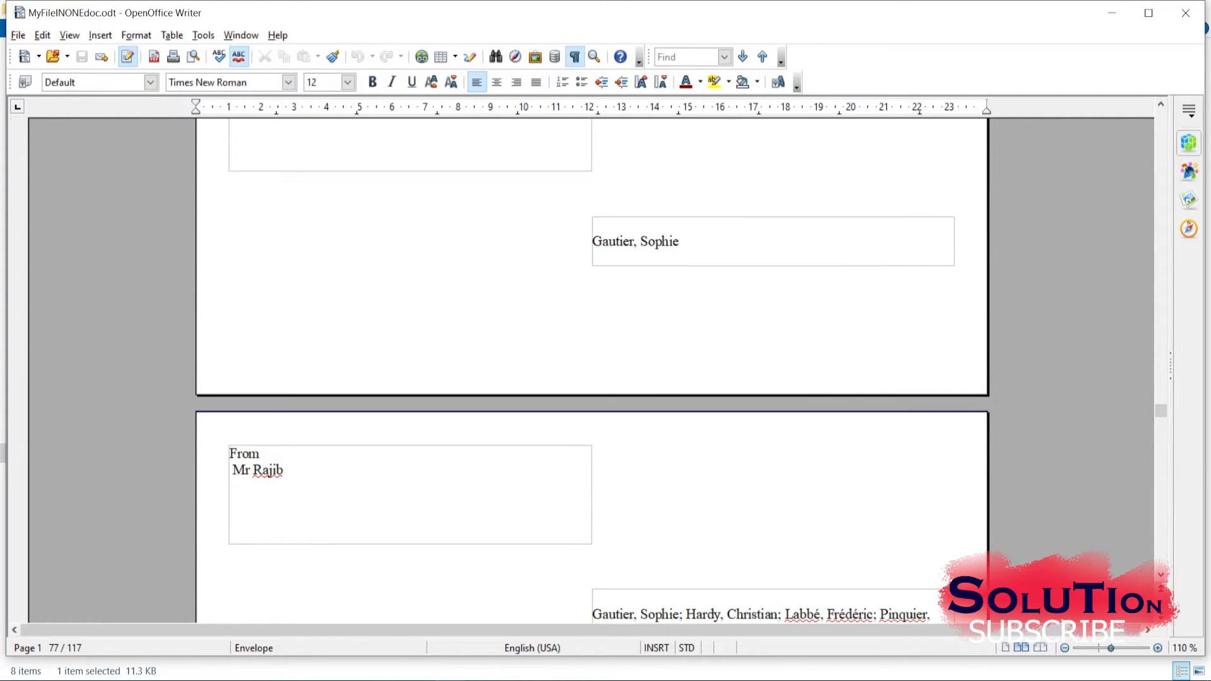
Close the merged MyFileINONEdoc document, and close the Untitled 1 envelope document with its changes discarded.
{"action": "left_click", "coordinate": [1185, 12]}
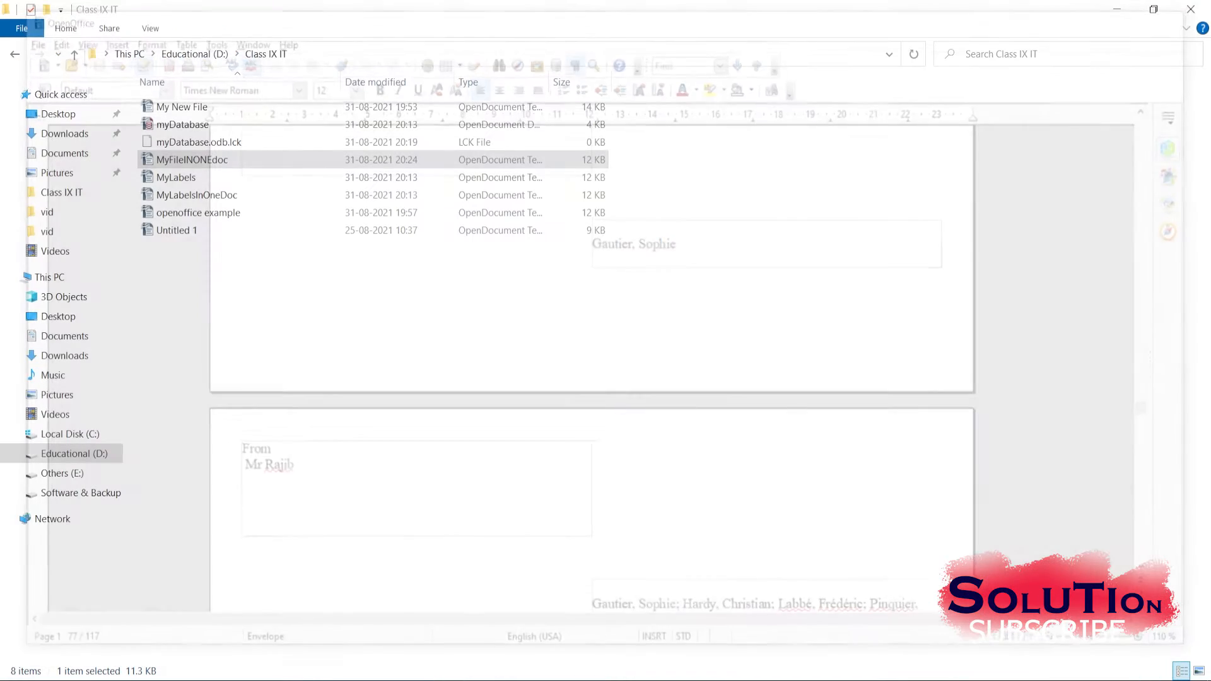
{"action": "left_click", "coordinate": [452, 679]}
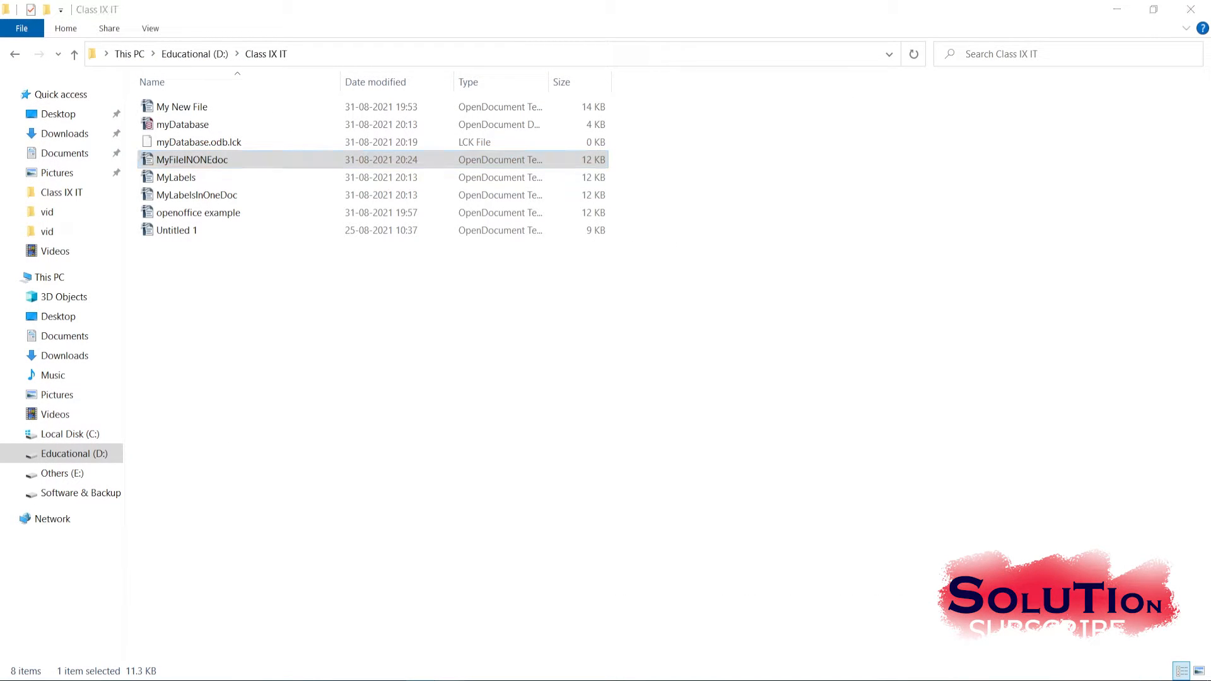
{"action": "left_click", "coordinate": [536, 624]}
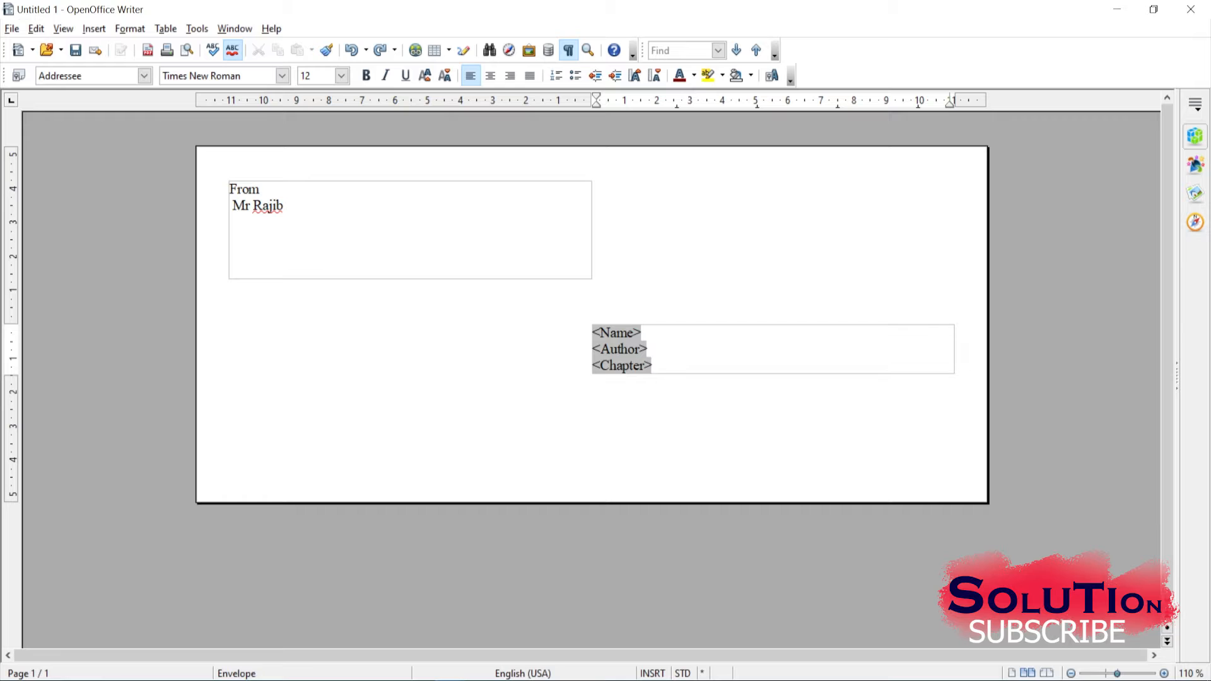
{"action": "left_click", "coordinate": [1190, 8]}
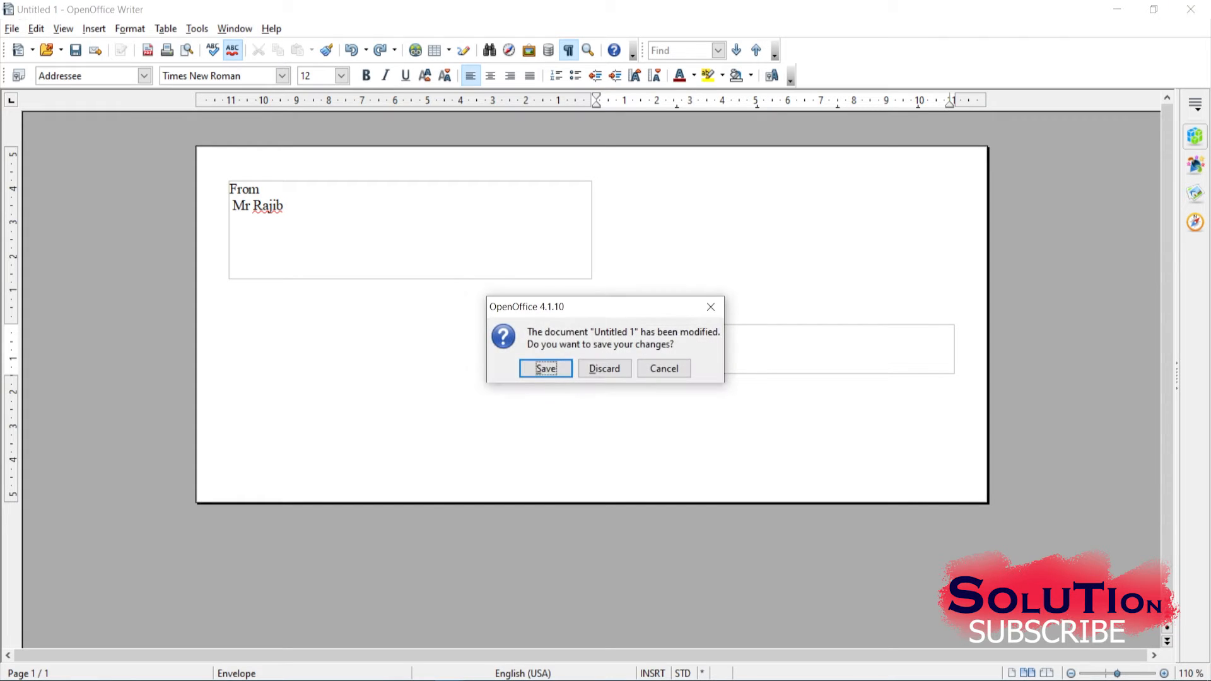
{"action": "left_click", "coordinate": [604, 367]}
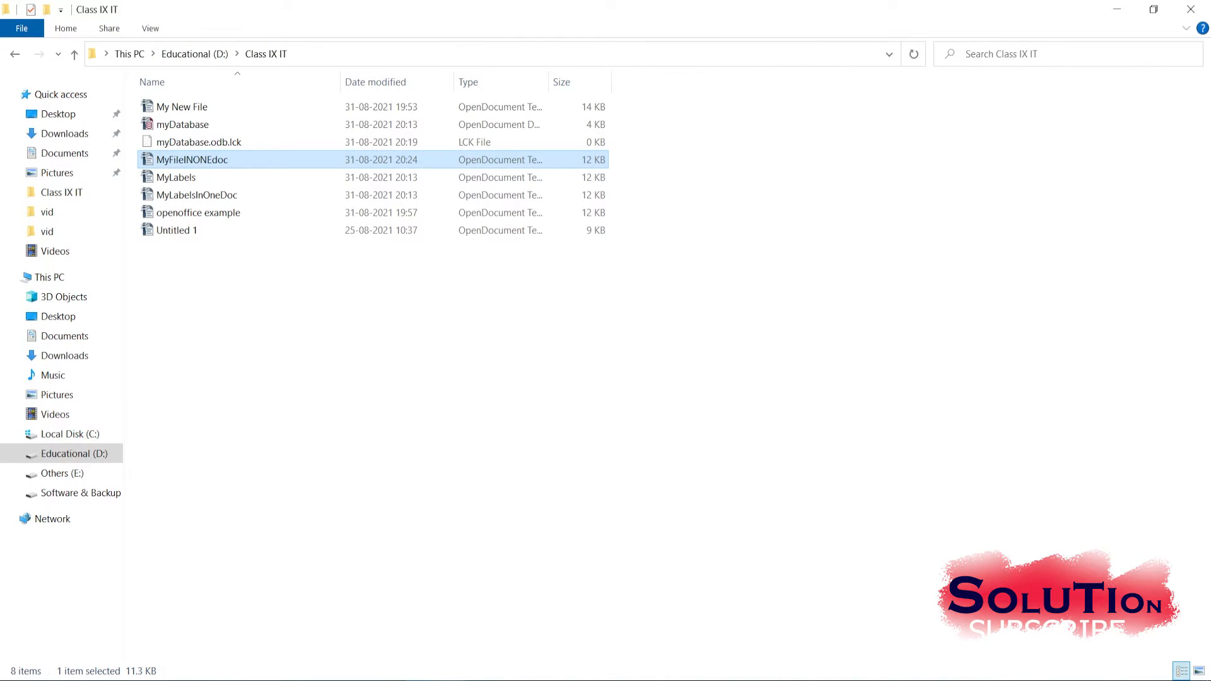
Switch to the My New File document in a maximized window and start creating a new Labels document.
{"action": "left_click", "coordinate": [450, 680]}
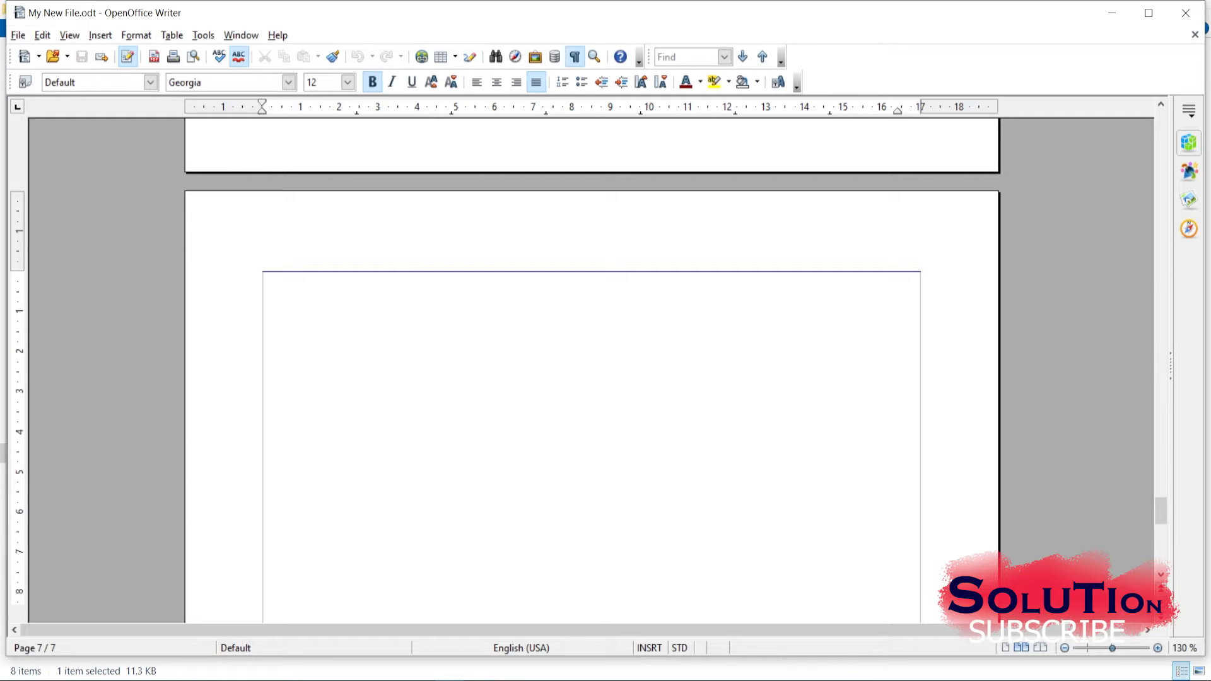
{"action": "left_click", "coordinate": [1148, 13]}
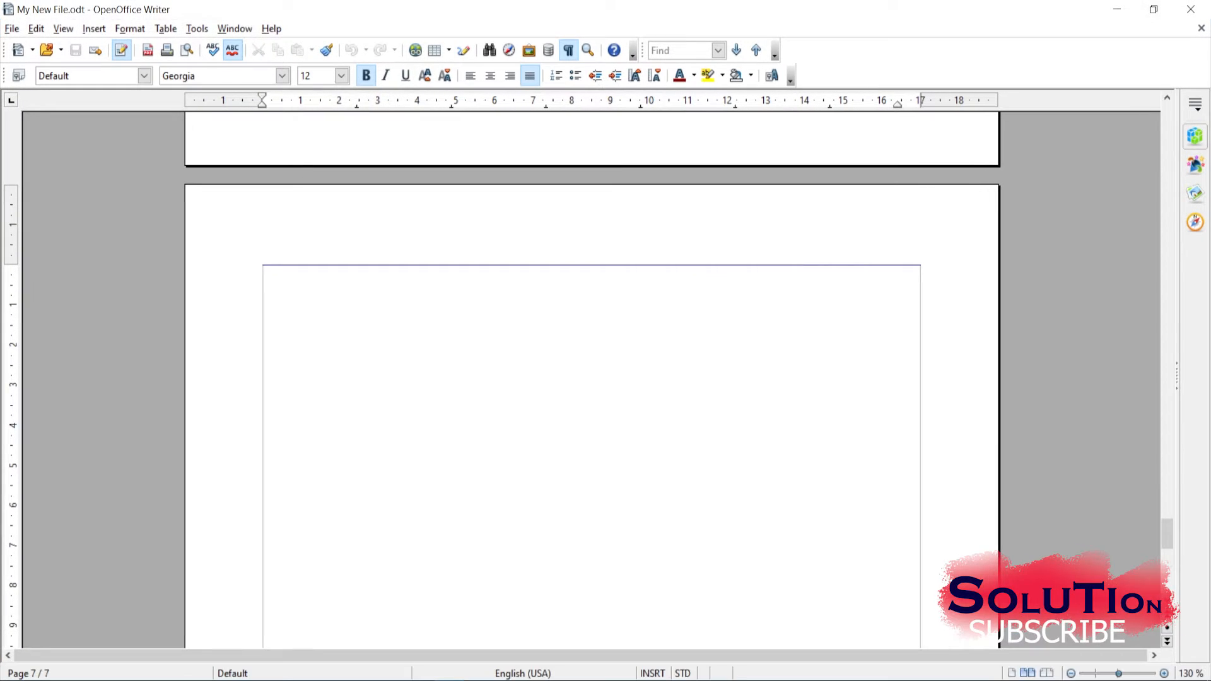
{"action": "left_click", "coordinate": [11, 29]}
{"action": "mouse_move", "coordinate": [41, 49]}
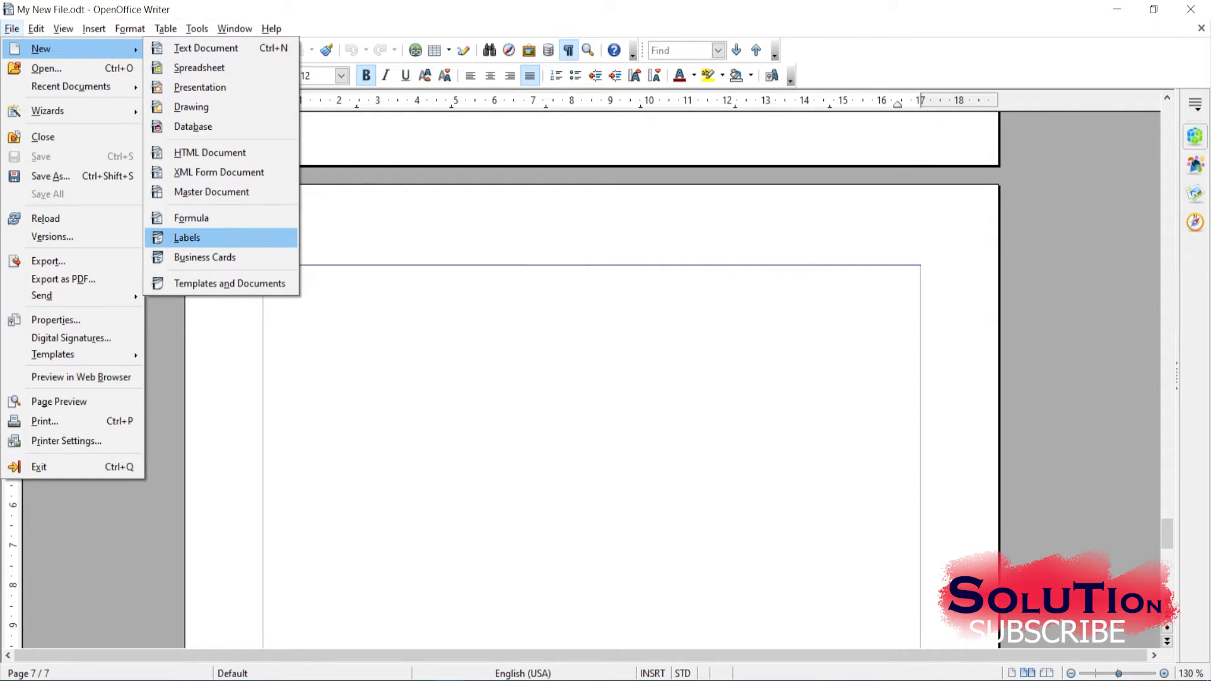
{"action": "left_click", "coordinate": [187, 237]}
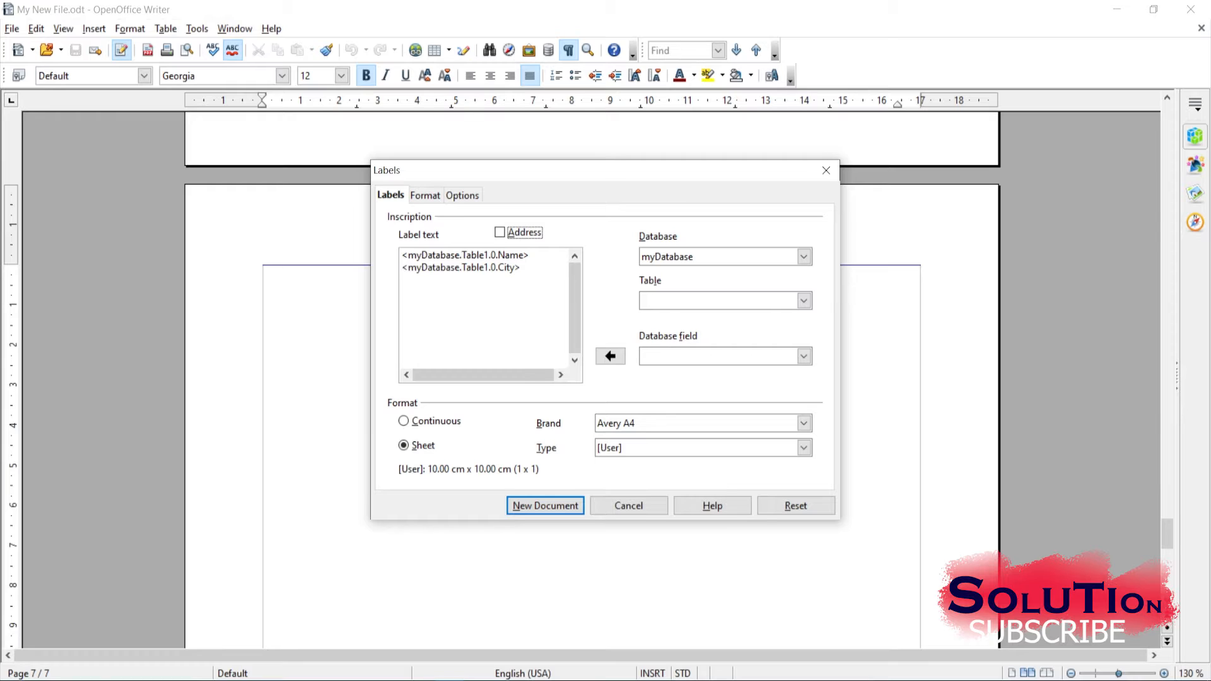
Set the label source to Table1 of myDatabase and look over its available database fields.
{"action": "left_click", "coordinate": [803, 256]}
{"action": "left_click", "coordinate": [722, 311]}
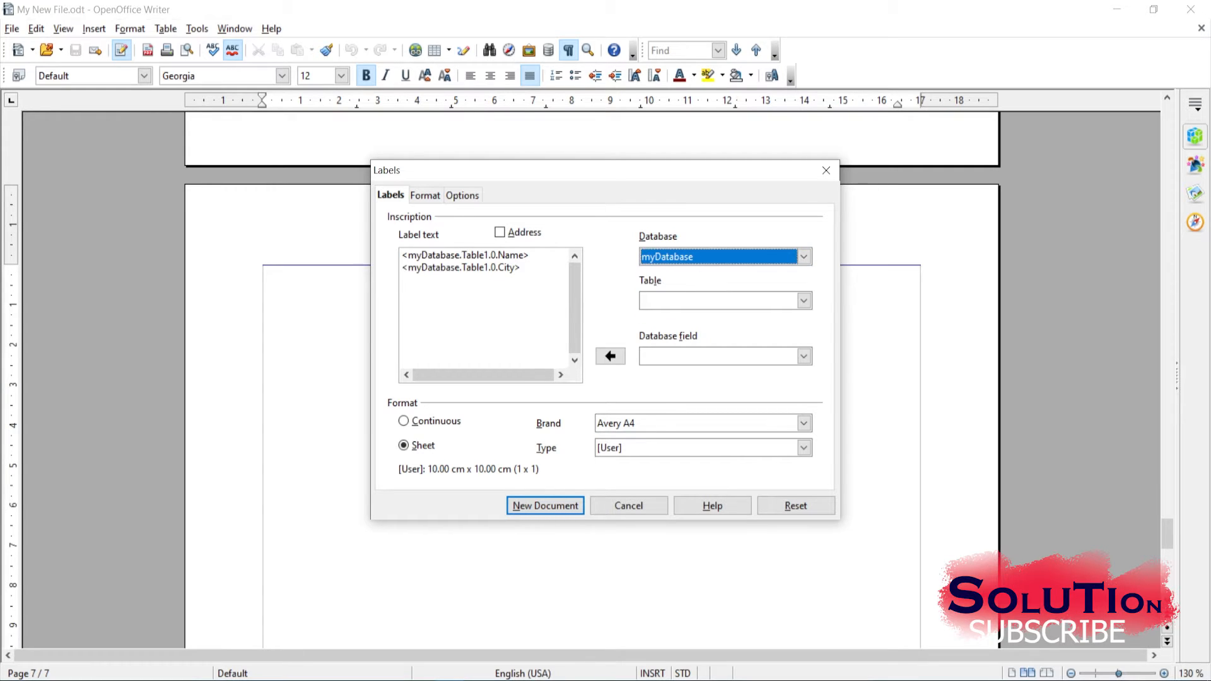
{"action": "left_click", "coordinate": [803, 301]}
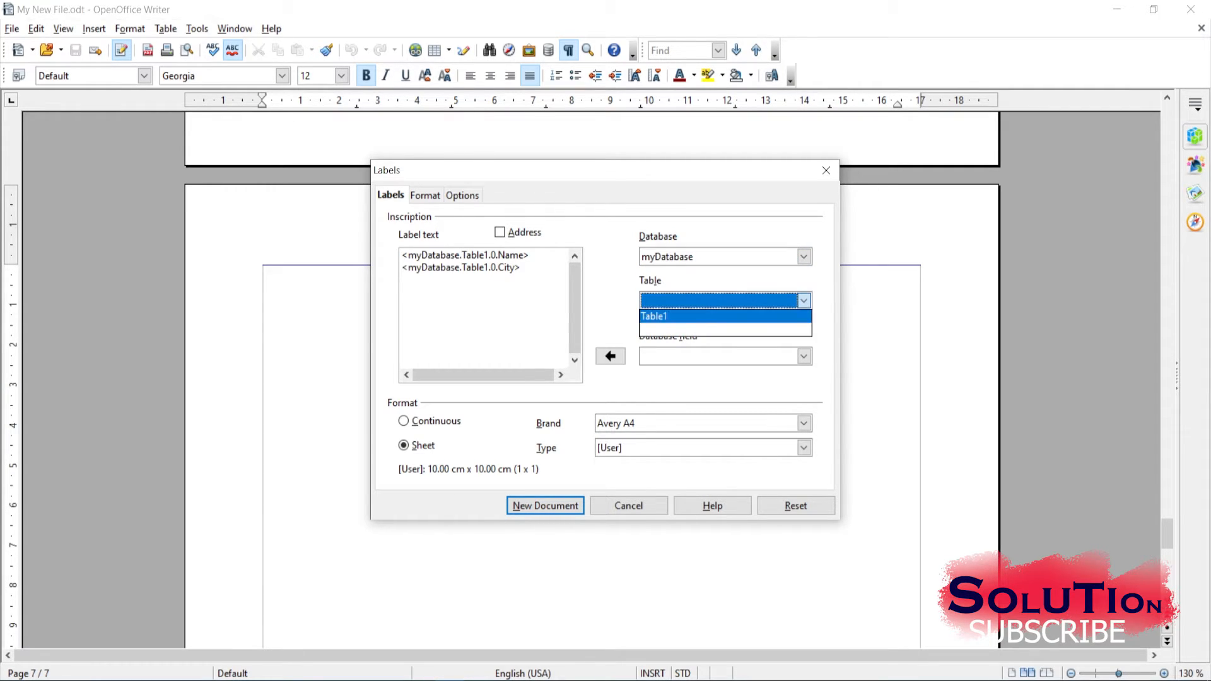
{"action": "left_click", "coordinate": [721, 316]}
{"action": "left_click", "coordinate": [804, 356]}
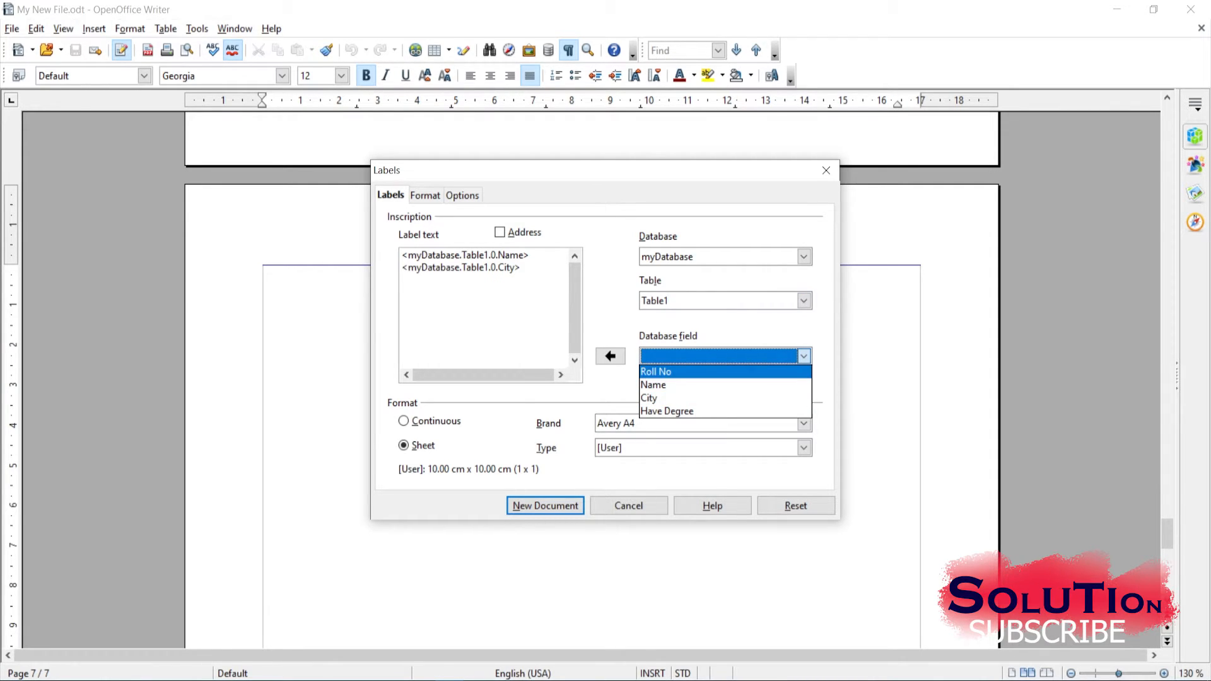
{"action": "left_click", "coordinate": [803, 357]}
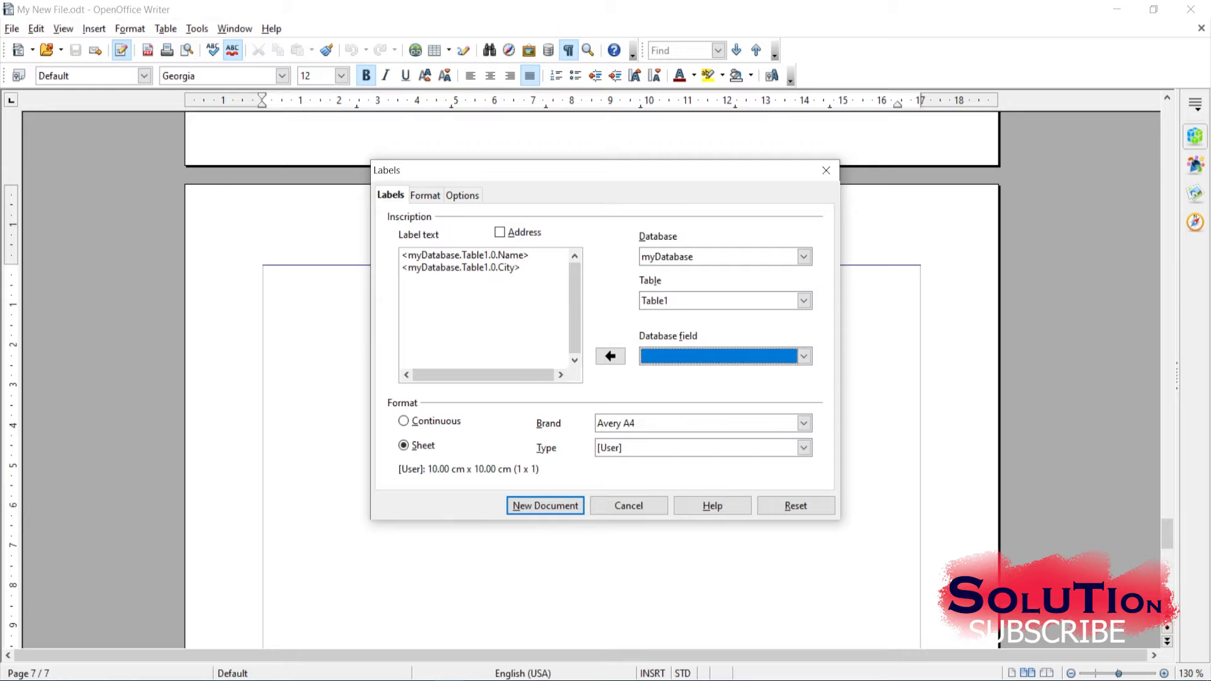
Try a label width of 9.10 cm in the label format settings and return it to 10.00 cm.
{"action": "left_click", "coordinate": [425, 196]}
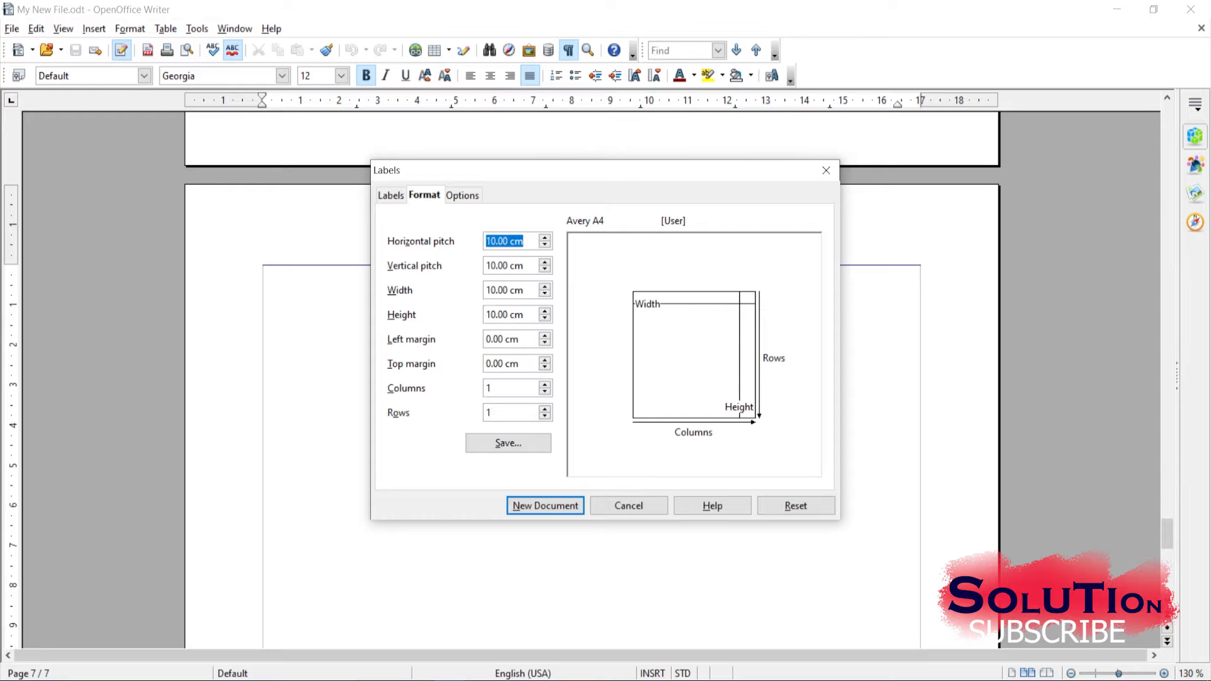
{"action": "left_click", "coordinate": [545, 286]}
{"action": "left_click", "coordinate": [545, 293]}
{"action": "left_click", "coordinate": [545, 294]}
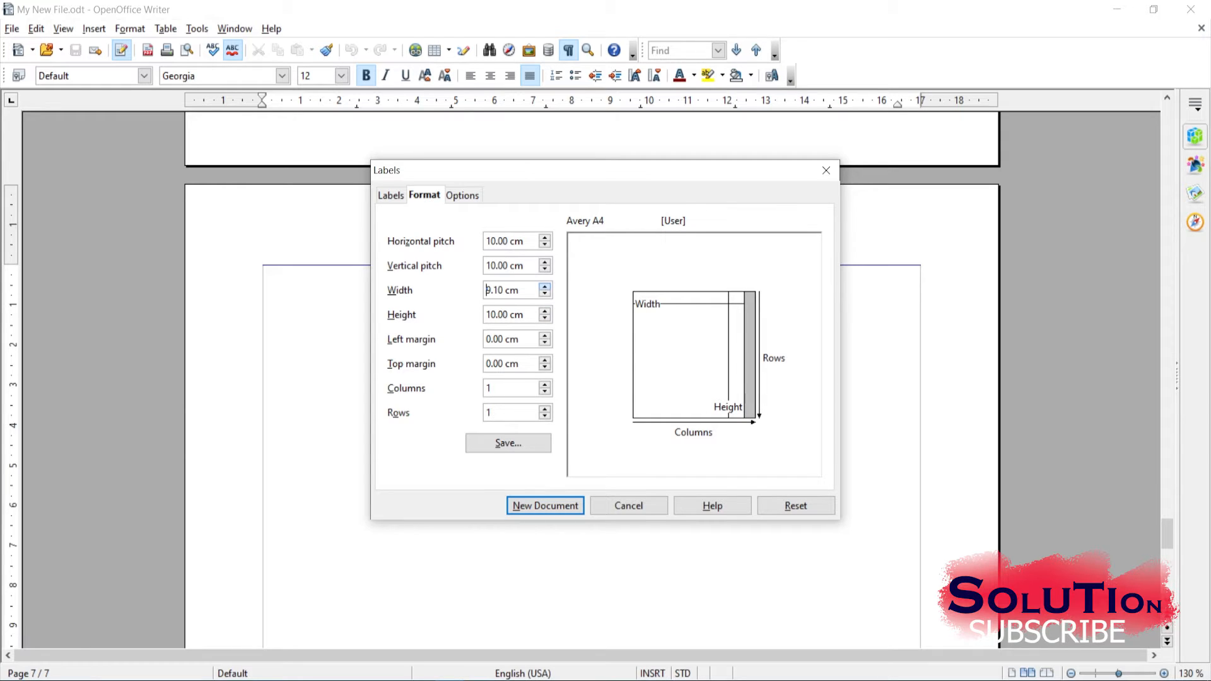
{"action": "left_click", "coordinate": [545, 286]}
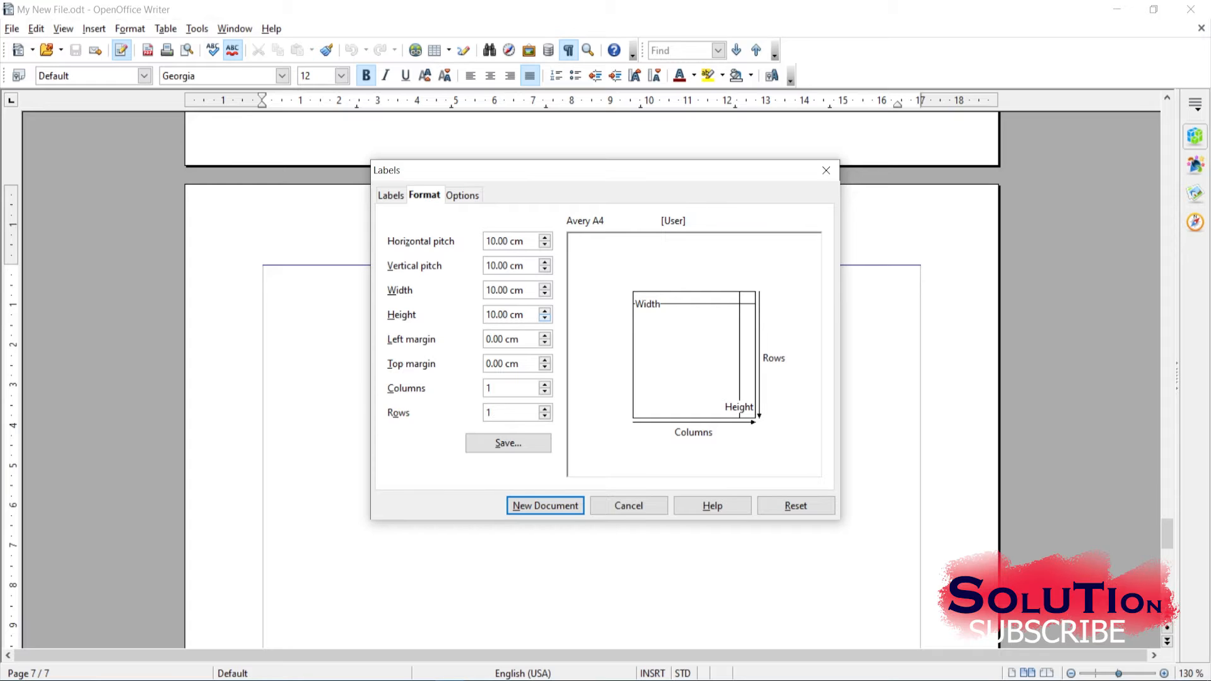
Try a left margin of 4.20 cm in the label format settings and lower it back again.
{"action": "left_click", "coordinate": [545, 335]}
{"action": "left_click", "coordinate": [545, 335]}
{"action": "left_click", "coordinate": [545, 335]}
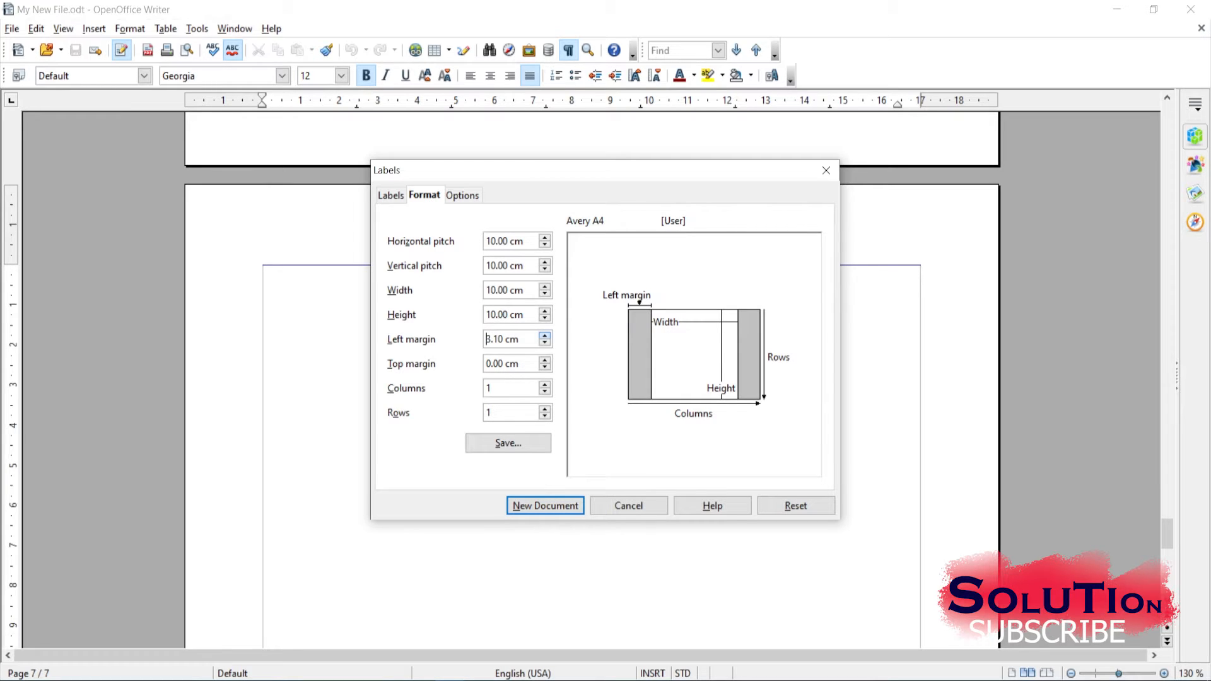
{"action": "left_click", "coordinate": [545, 336]}
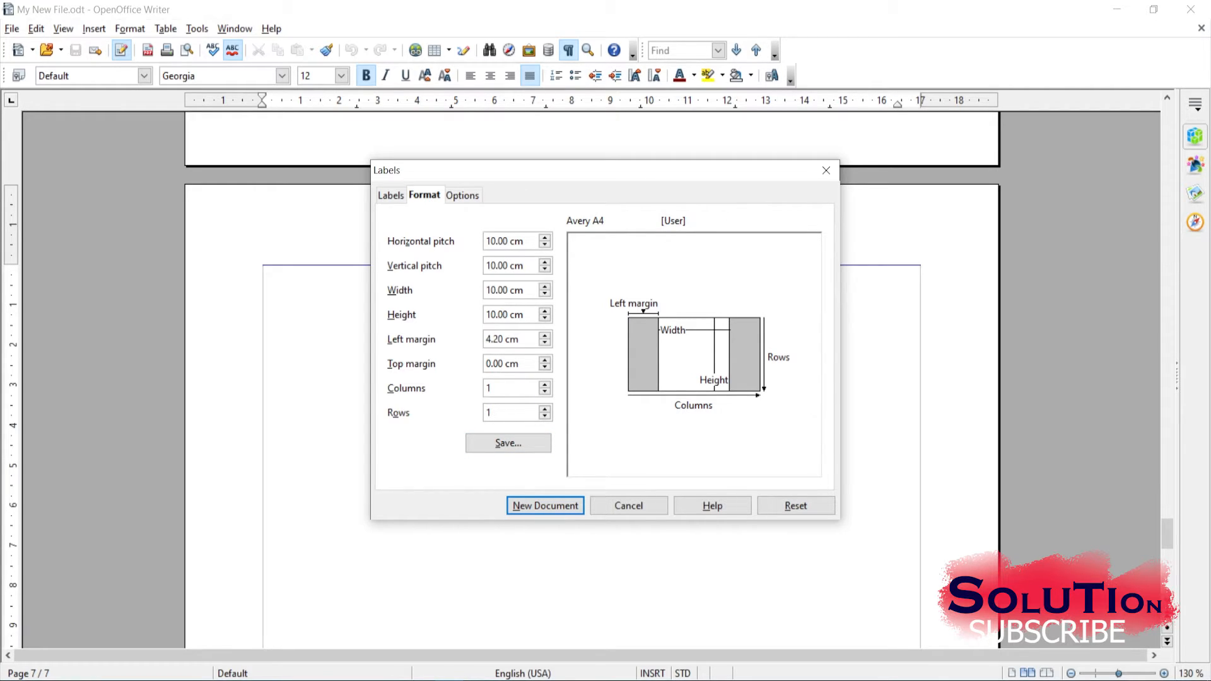
{"action": "left_click", "coordinate": [544, 342]}
{"action": "left_click", "coordinate": [544, 342]}
{"action": "left_click", "coordinate": [544, 342]}
{"action": "left_click", "coordinate": [544, 342]}
{"action": "left_click", "coordinate": [544, 343]}
{"action": "left_click", "coordinate": [544, 342]}
{"action": "left_click", "coordinate": [544, 342]}
Check the label distribution options and create the new label document for the entire page.
{"action": "left_click", "coordinate": [462, 194]}
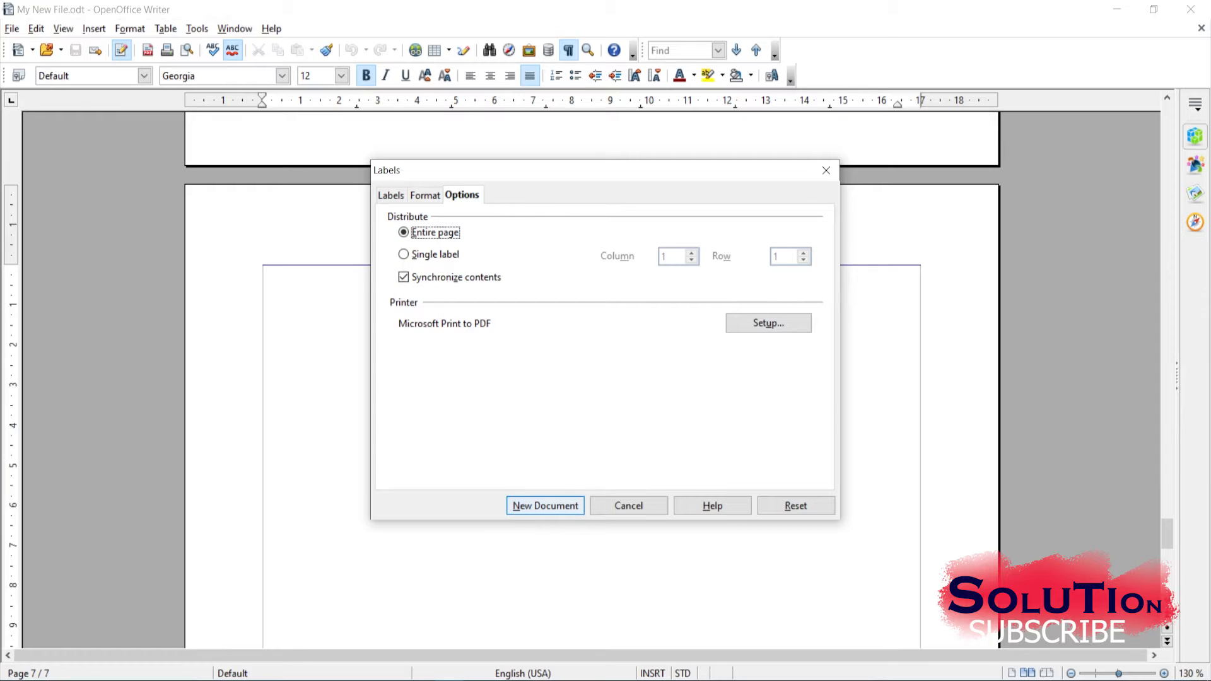
{"action": "left_click", "coordinate": [546, 506]}
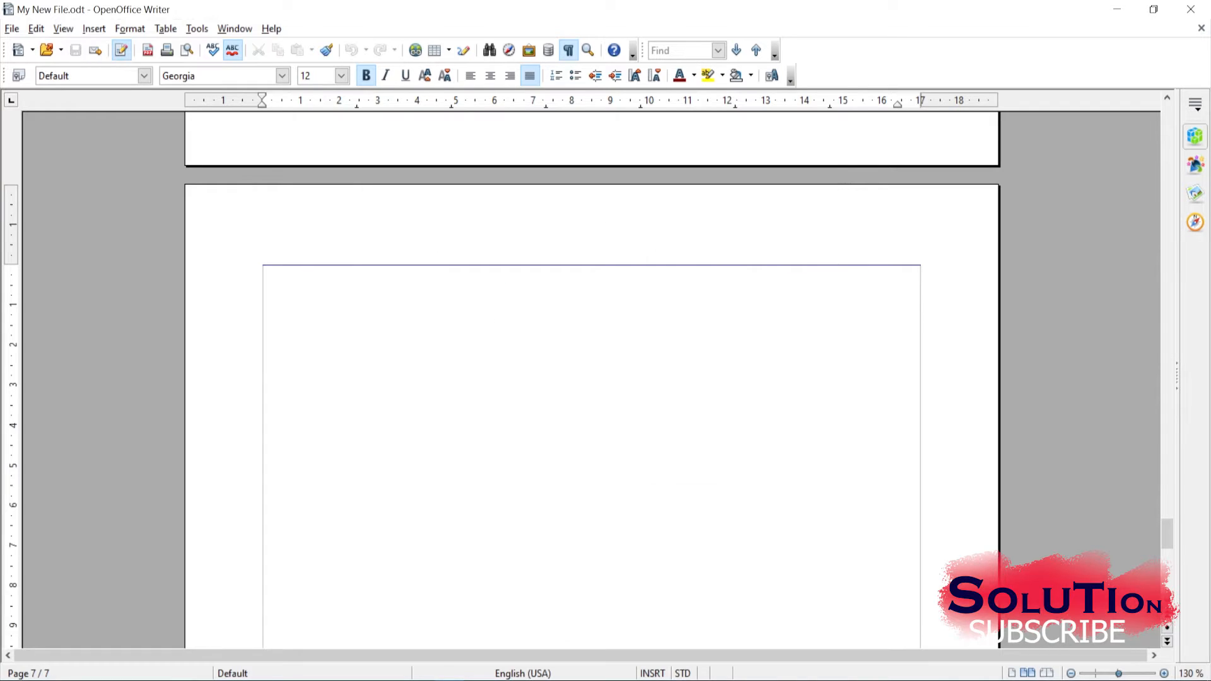
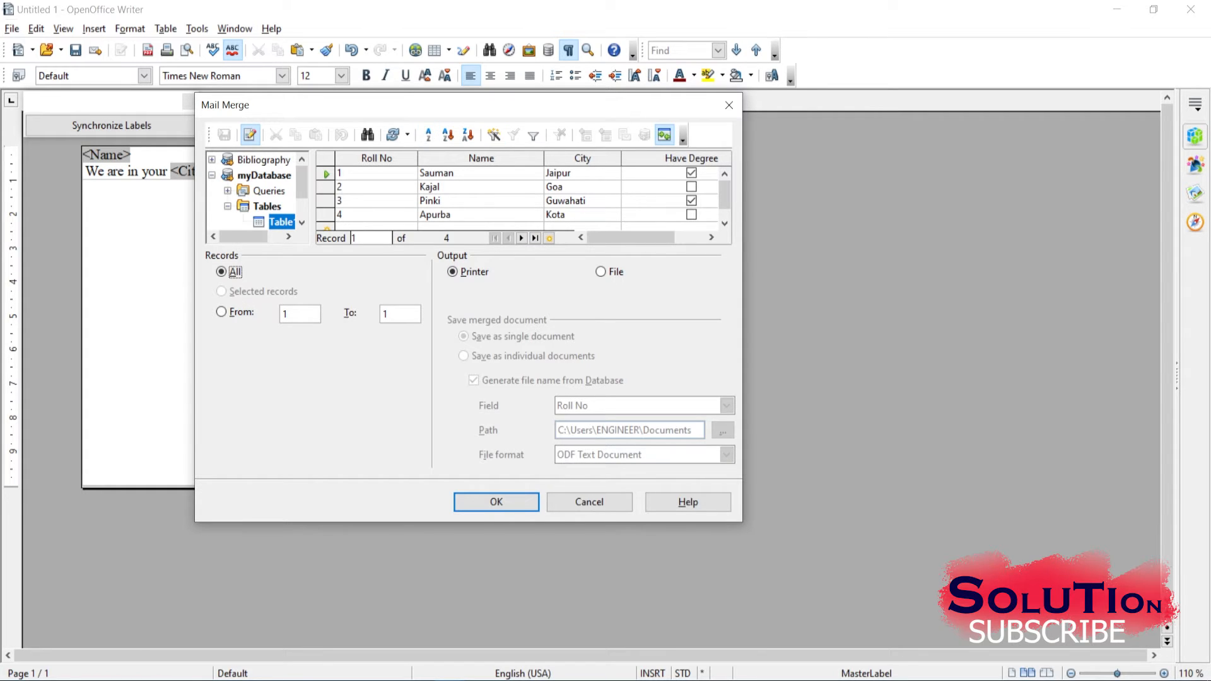
Merge all database records to a single file saved as MyLabelsInOneDoc in the Class IX IT folder, replacing the existing file.
{"action": "left_click_drag", "start_coordinate": [467, 105], "coordinate": [505, 144]}
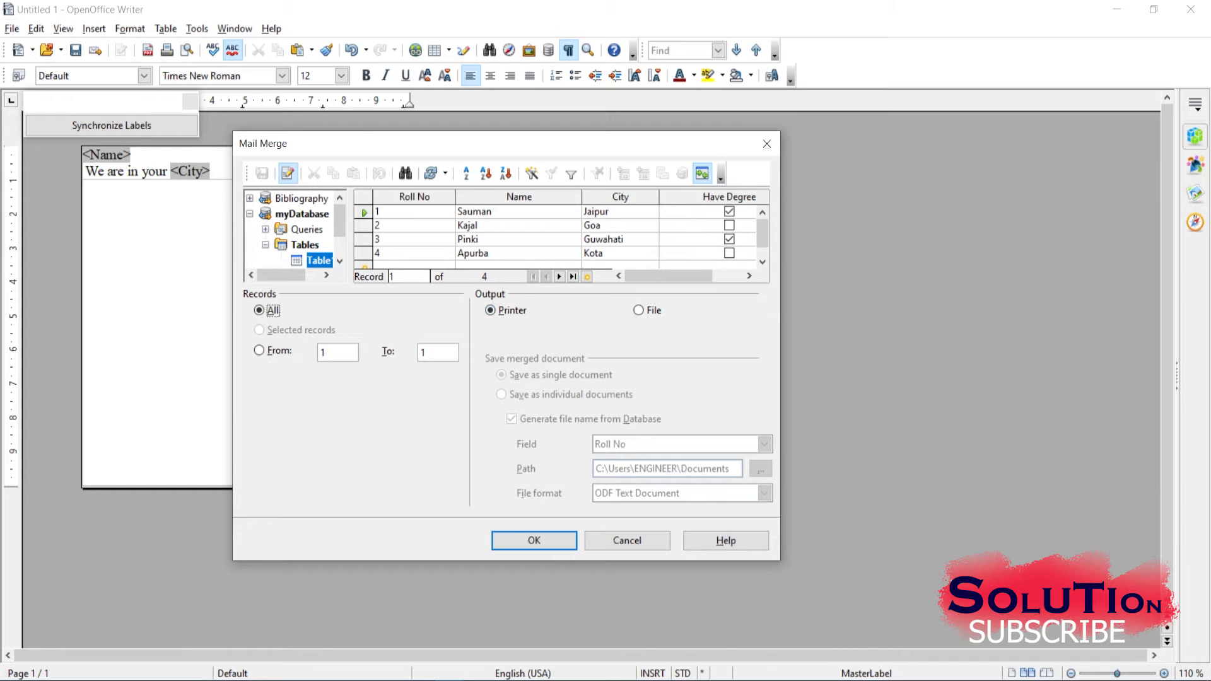
{"action": "left_click", "coordinate": [638, 310]}
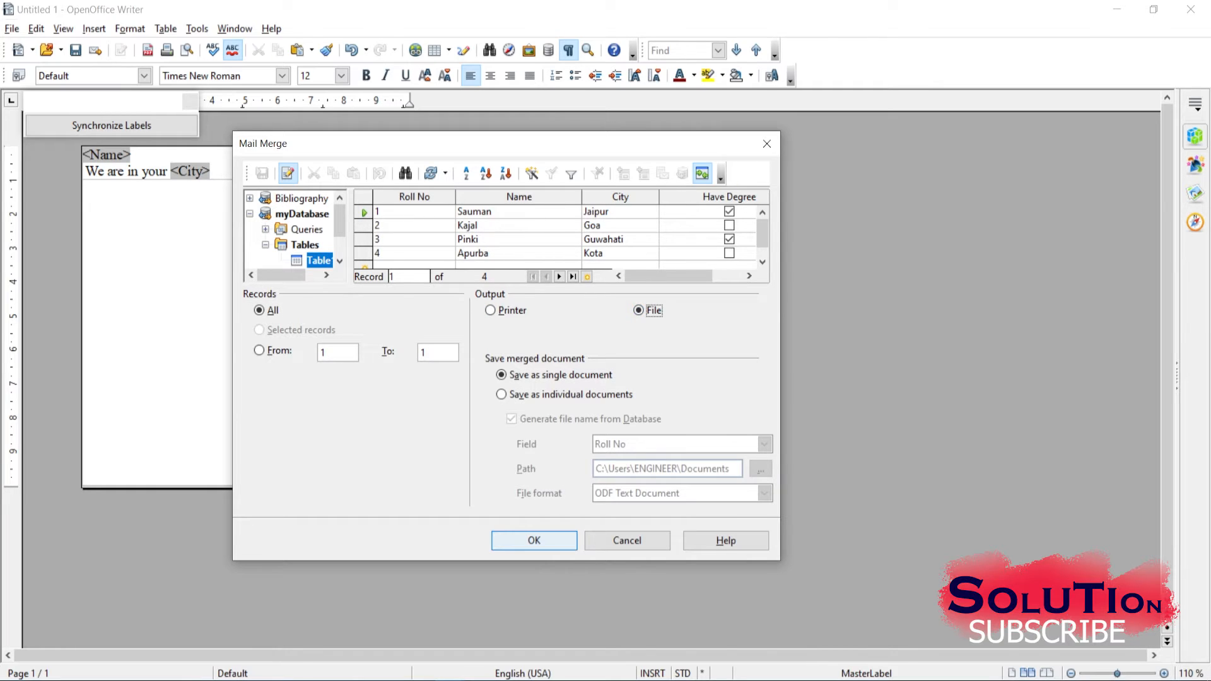
{"action": "left_click", "coordinate": [534, 540]}
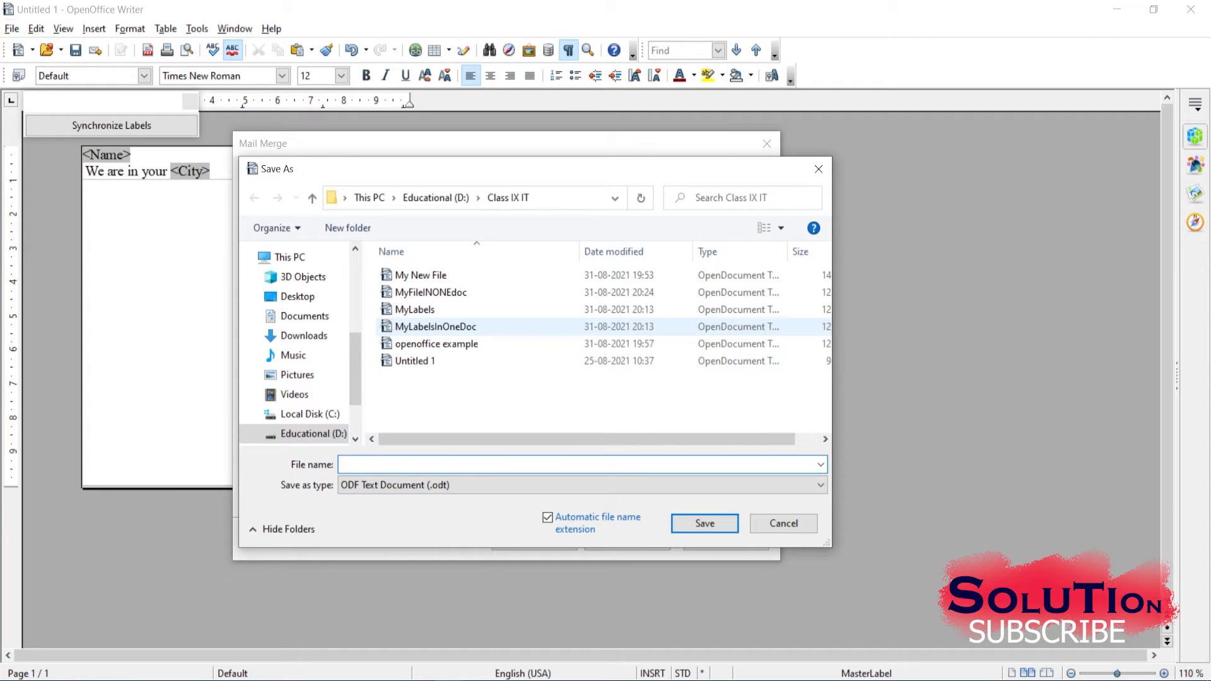
{"action": "left_click", "coordinate": [452, 327]}
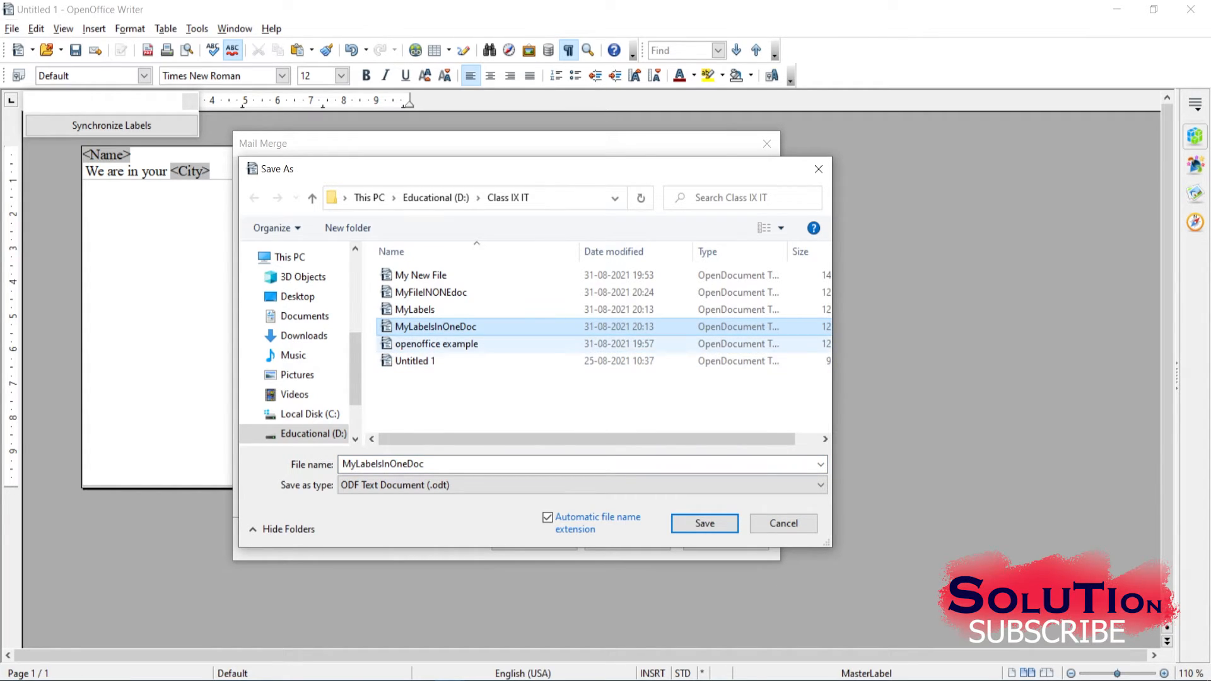
{"action": "key", "text": "Return"}
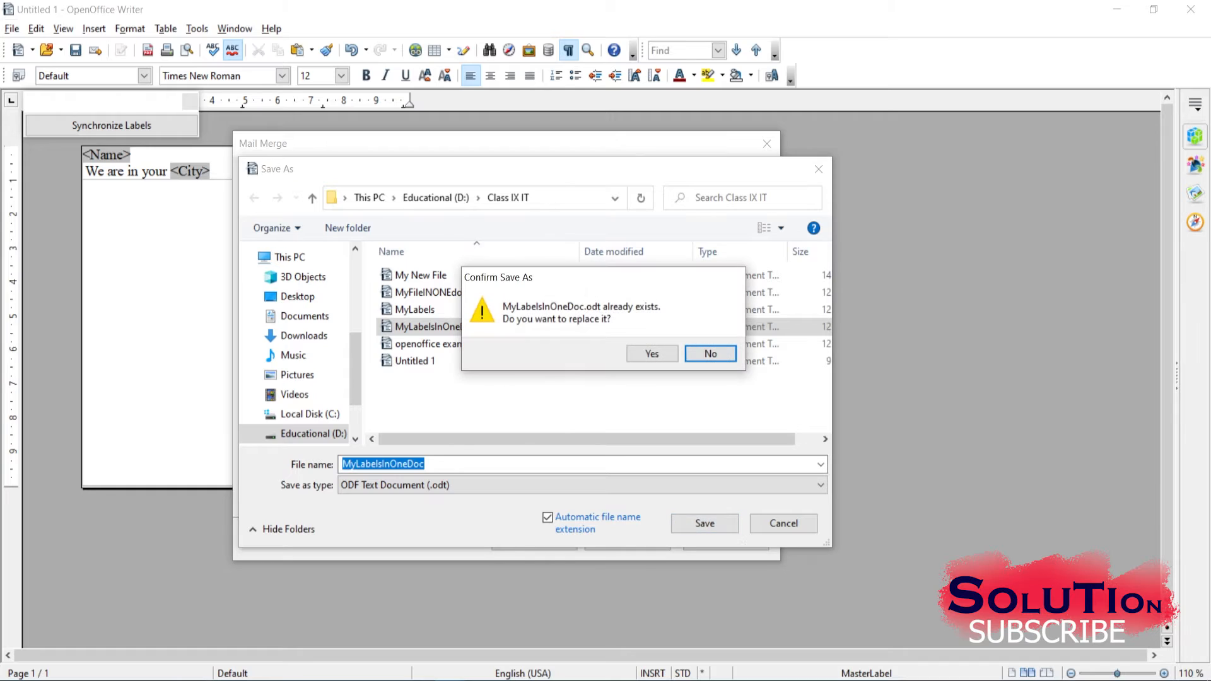
{"action": "left_click", "coordinate": [652, 354]}
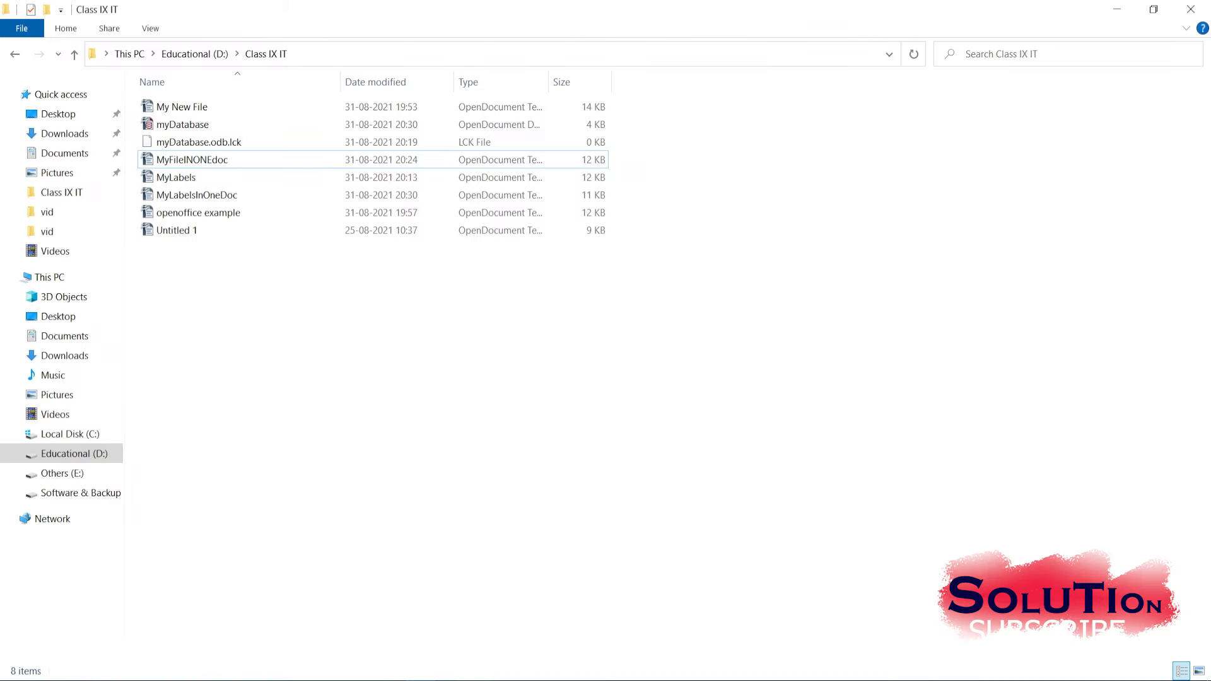
Open the MyLabelsInOneDoc document from the Class IX IT folder in File Explorer.
{"action": "left_click", "coordinate": [177, 230]}
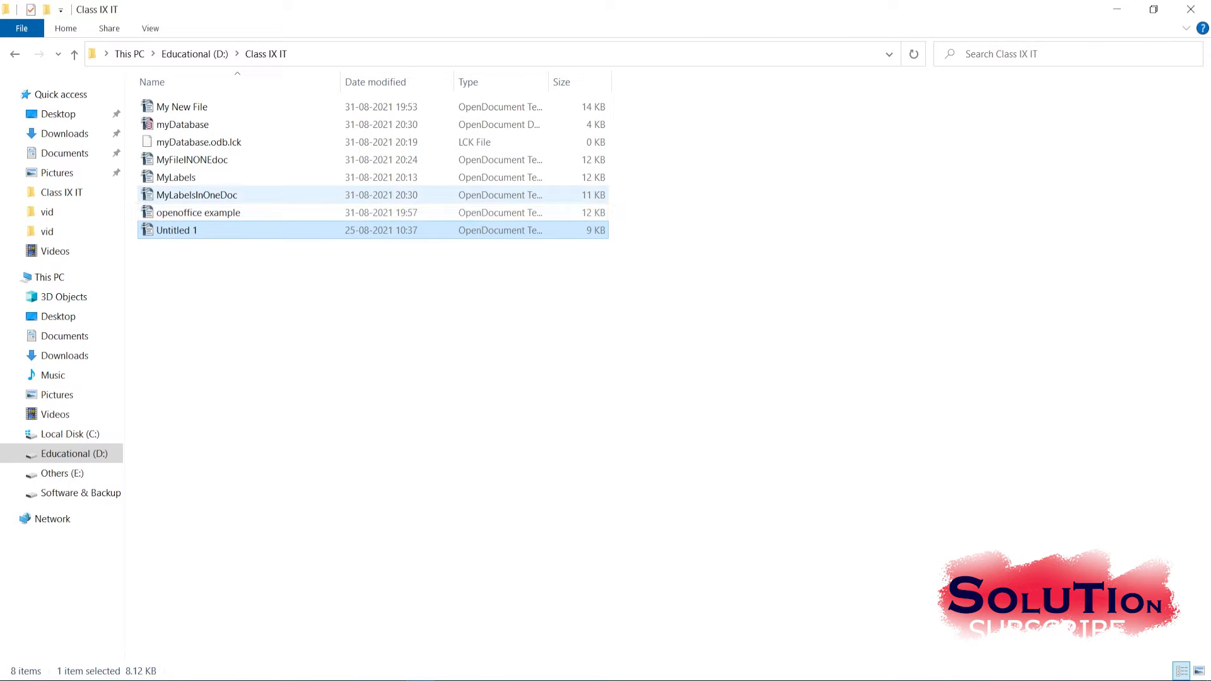
{"action": "left_click", "coordinate": [224, 195]}
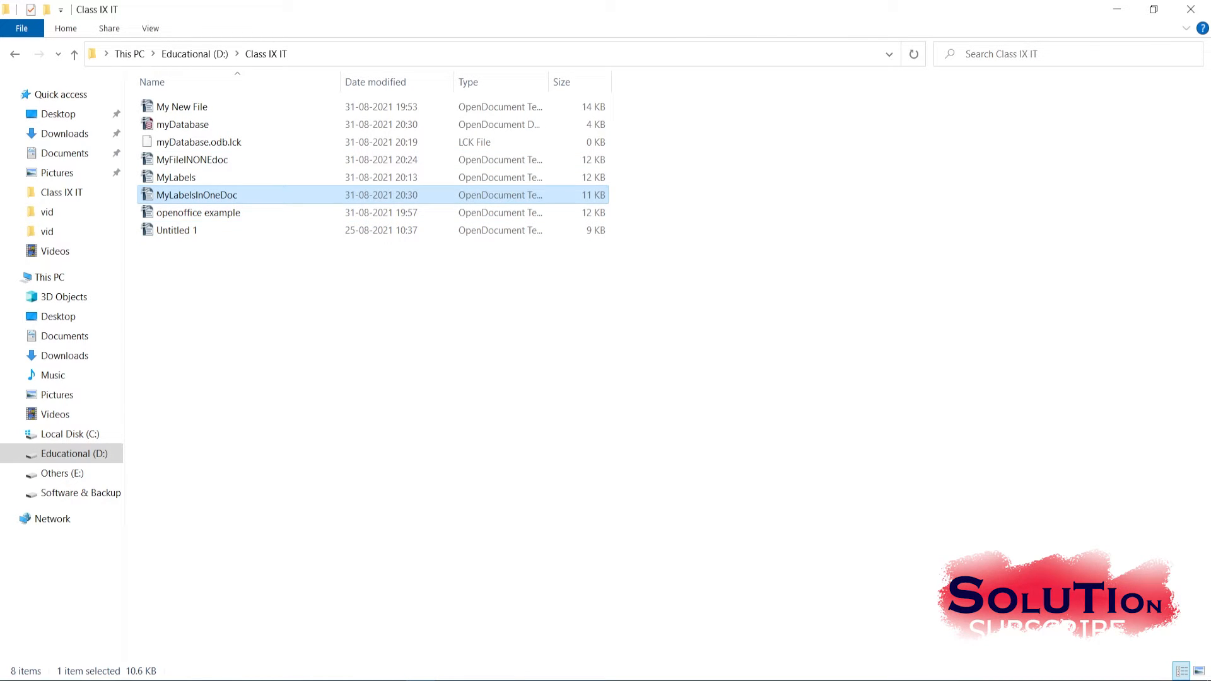
{"action": "key", "text": "Return"}
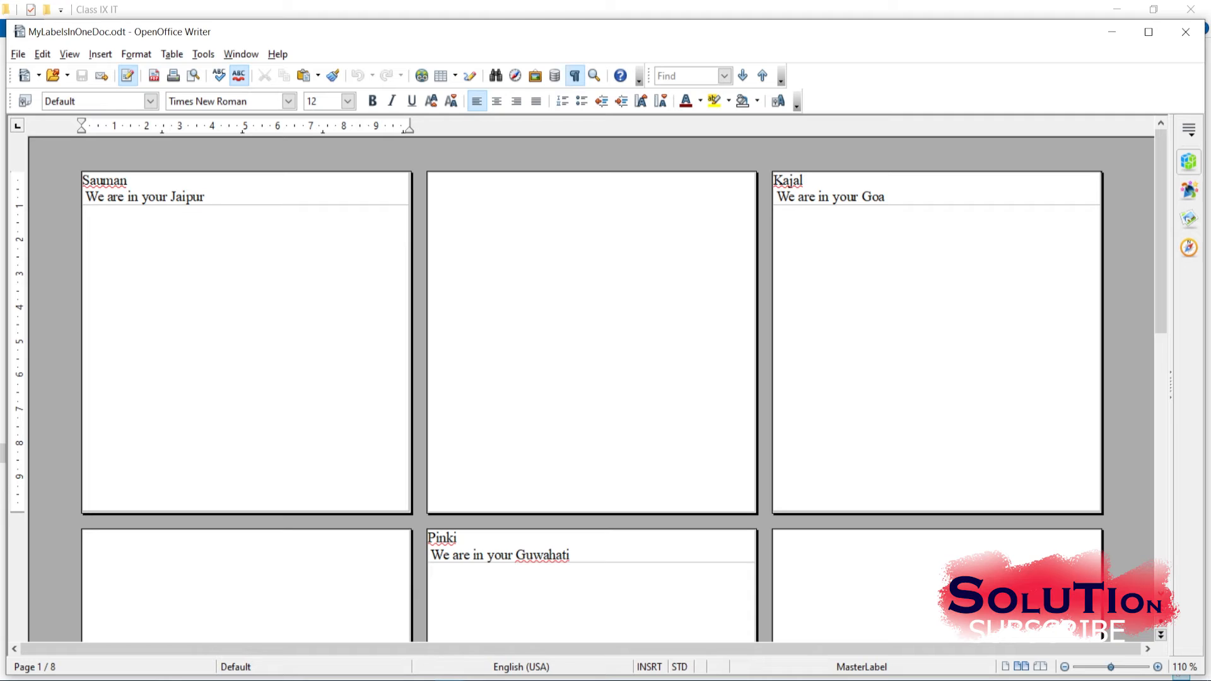
Examine the merged labels across all pages of MyLabelsInOneDoc, maximize its window, and close the document.
{"action": "scroll", "coordinate": [1109, 271], "scroll_direction": "down", "scroll_amount": 15}
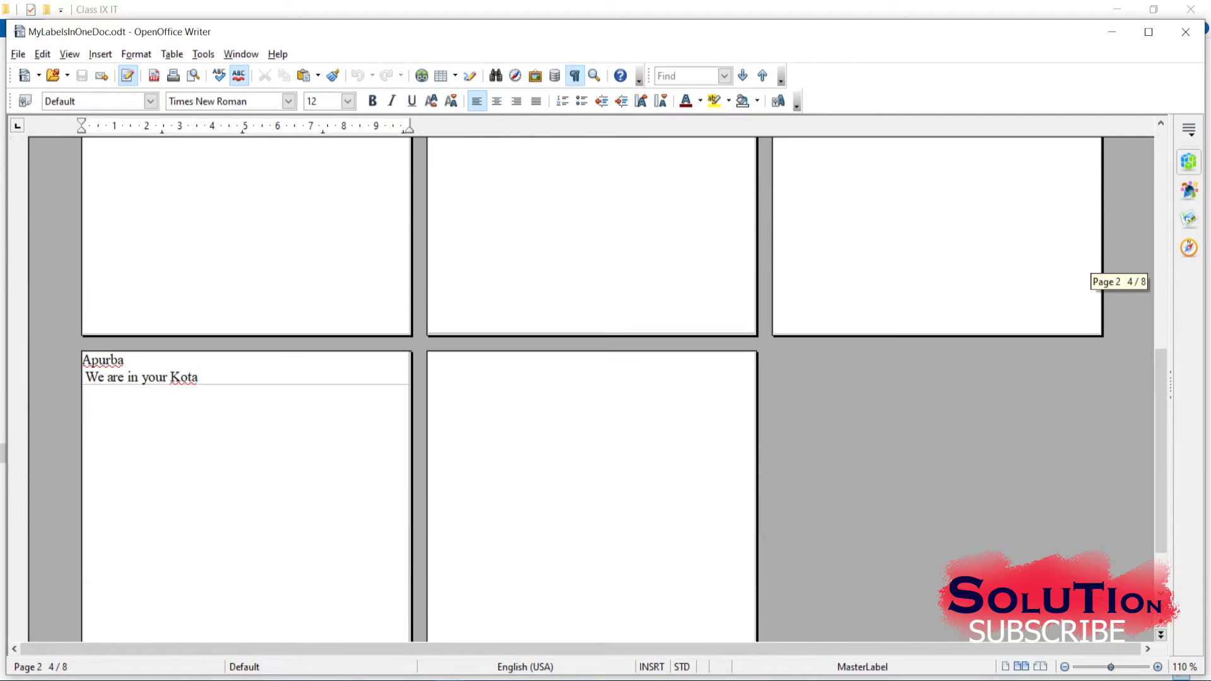
{"action": "left_click_drag", "start_coordinate": [1161, 410], "coordinate": [1160, 231]}
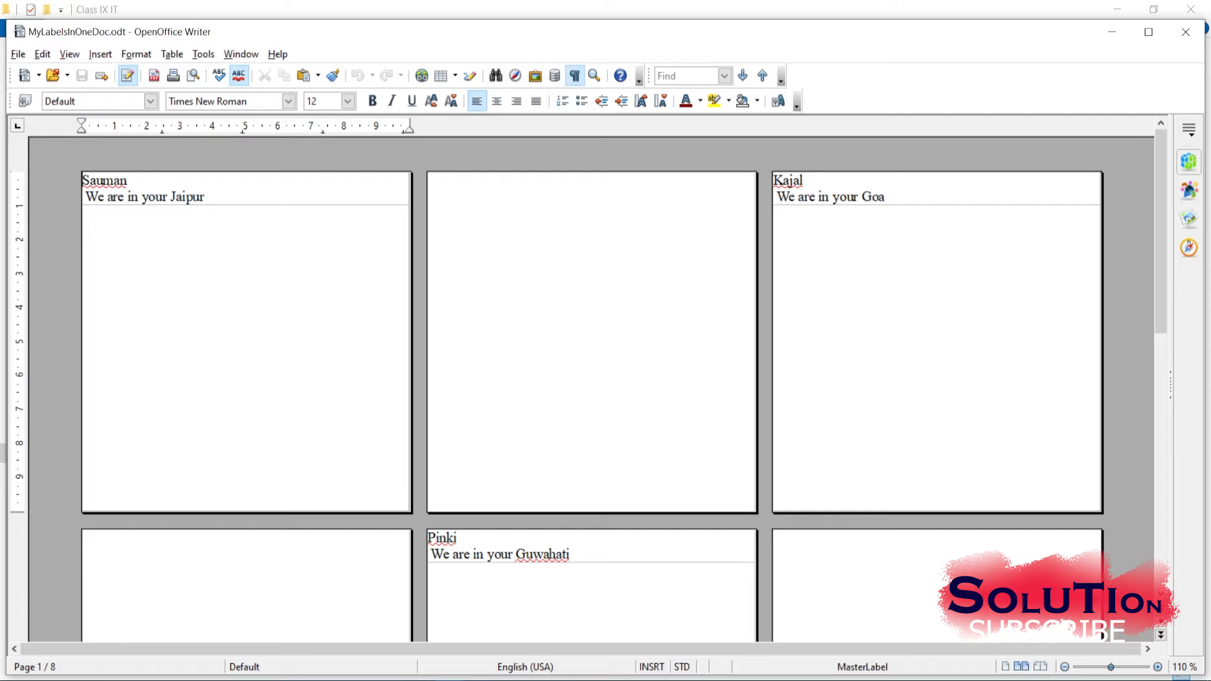
{"action": "scroll", "coordinate": [591, 389], "scroll_direction": "down", "scroll_amount": 5}
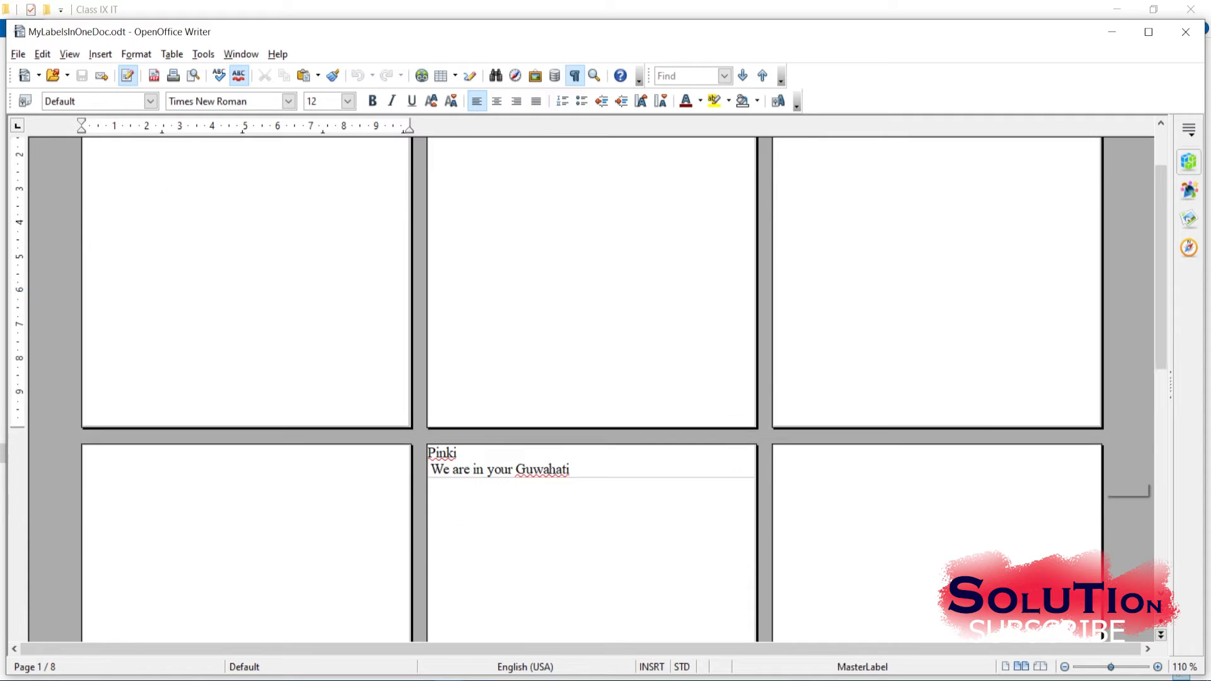
{"action": "scroll", "coordinate": [591, 389], "scroll_direction": "down", "scroll_amount": 9}
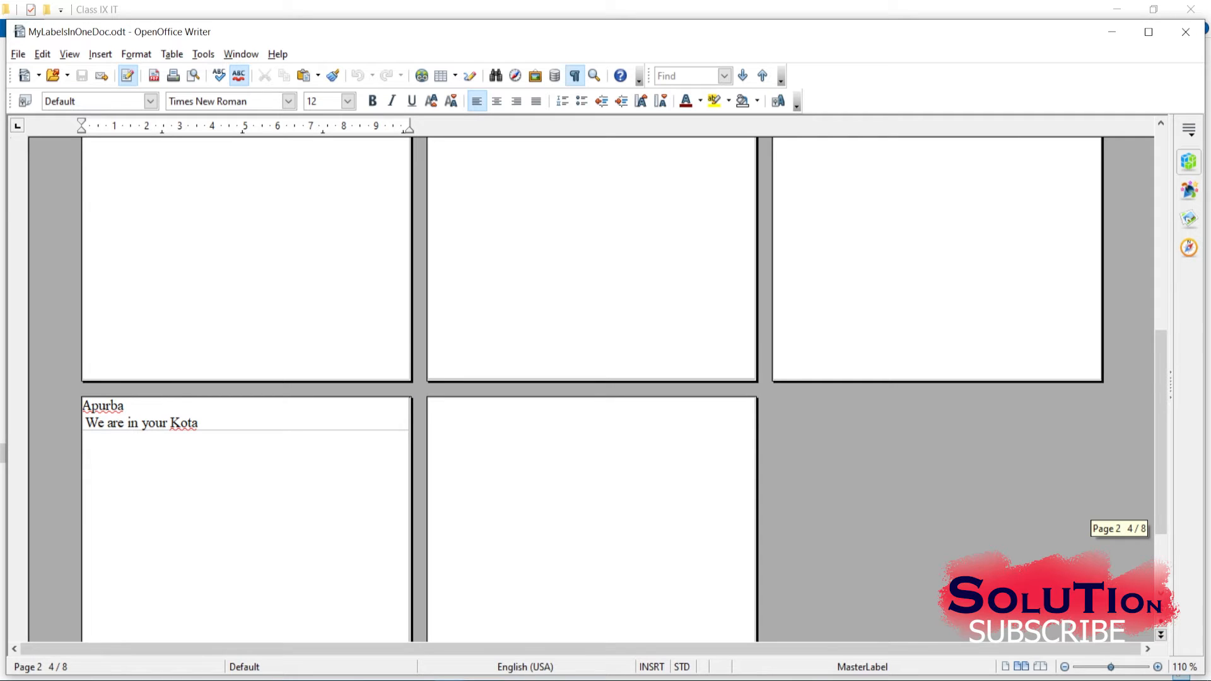
{"action": "scroll", "coordinate": [591, 389], "scroll_direction": "down", "scroll_amount": 4}
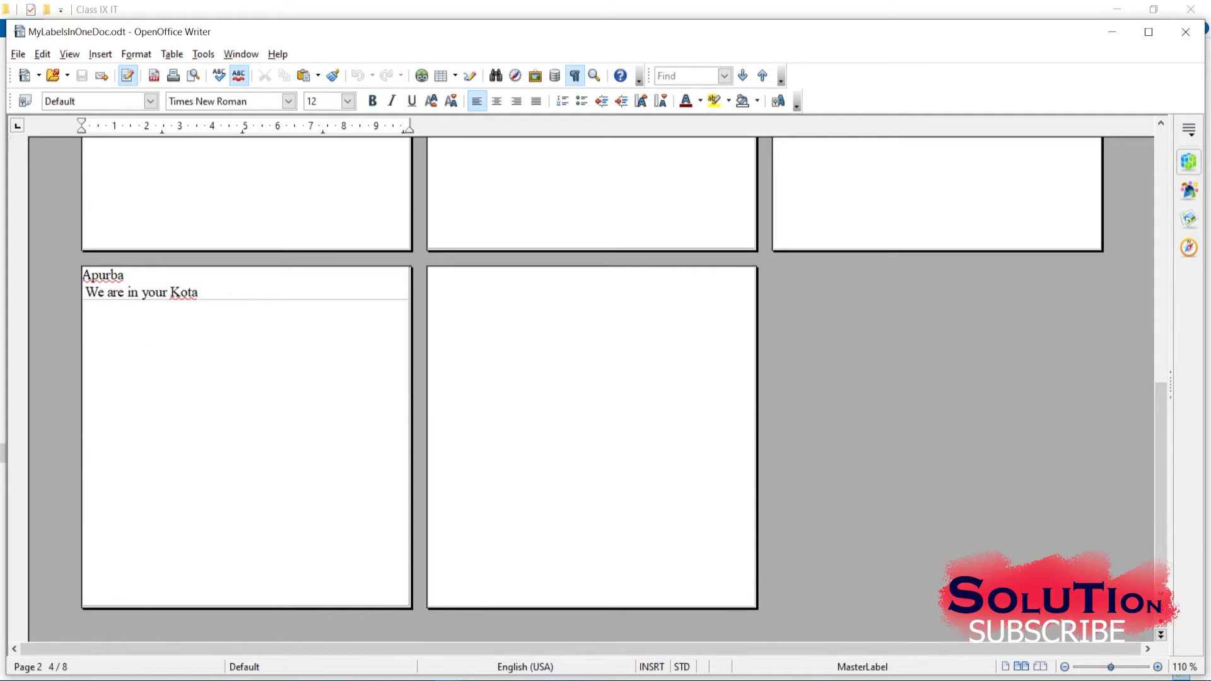
{"action": "left_click", "coordinate": [1148, 32]}
{"action": "scroll", "coordinate": [591, 379], "scroll_direction": "up", "scroll_amount": 15}
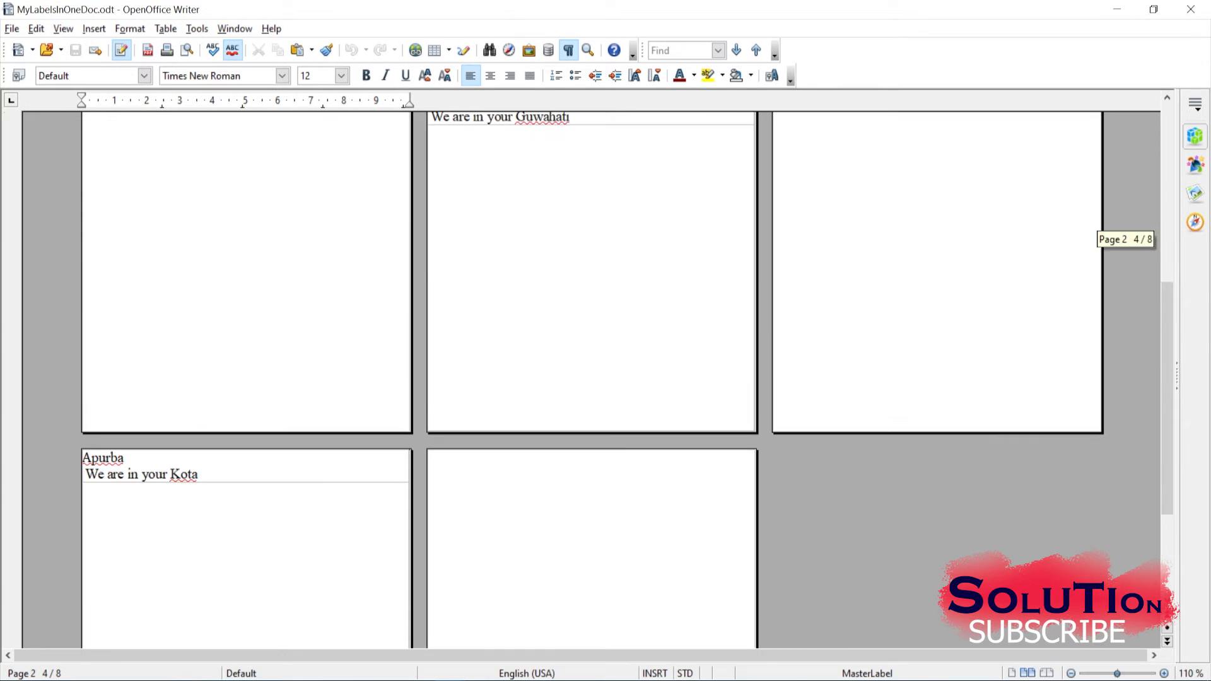
{"action": "scroll", "coordinate": [591, 378], "scroll_direction": "up", "scroll_amount": 4}
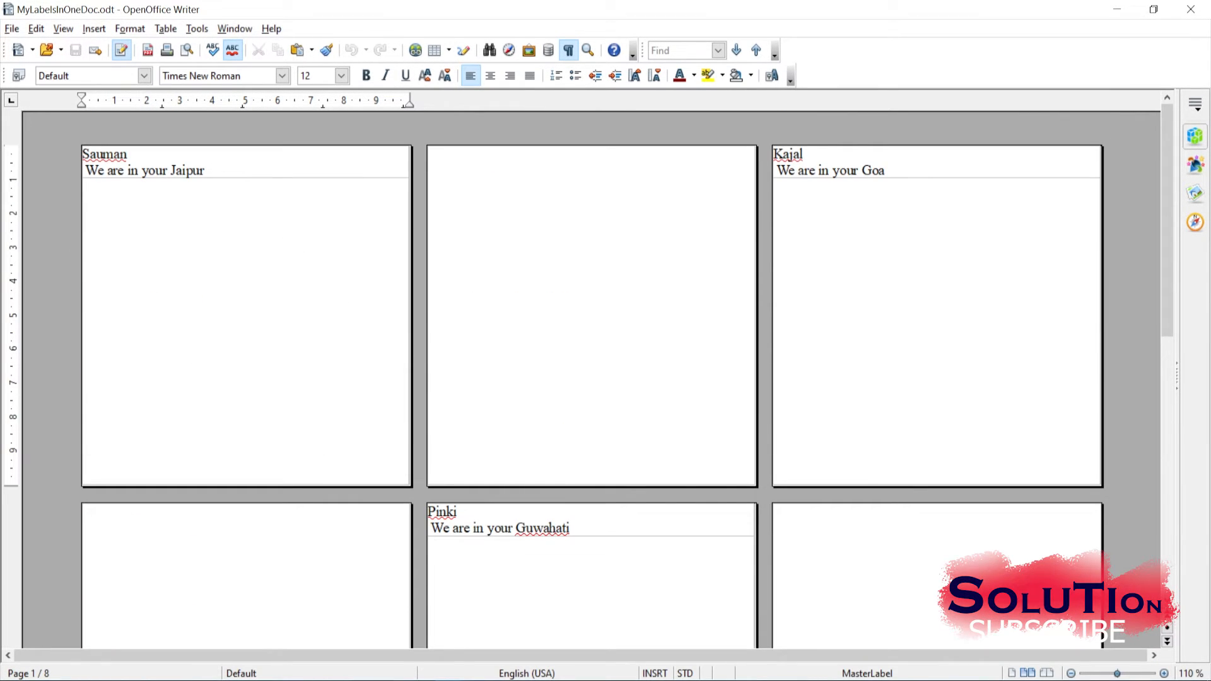
{"action": "scroll", "coordinate": [591, 378], "scroll_direction": "down", "scroll_amount": 12}
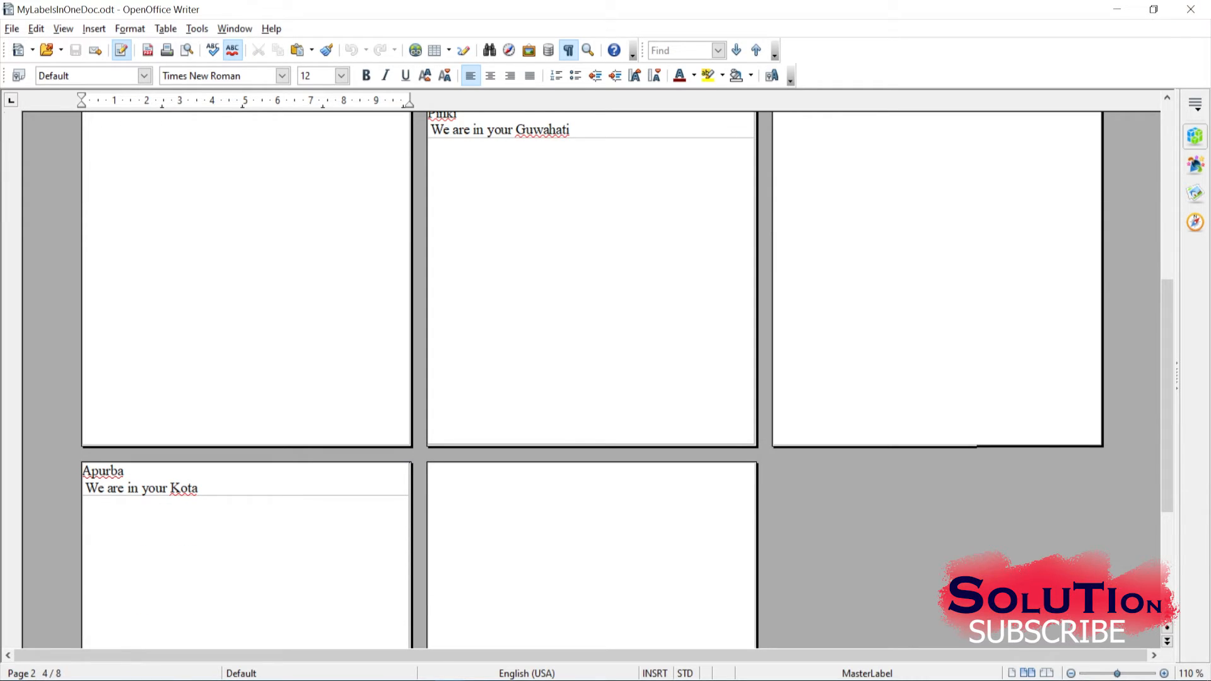
{"action": "left_click", "coordinate": [1190, 8]}
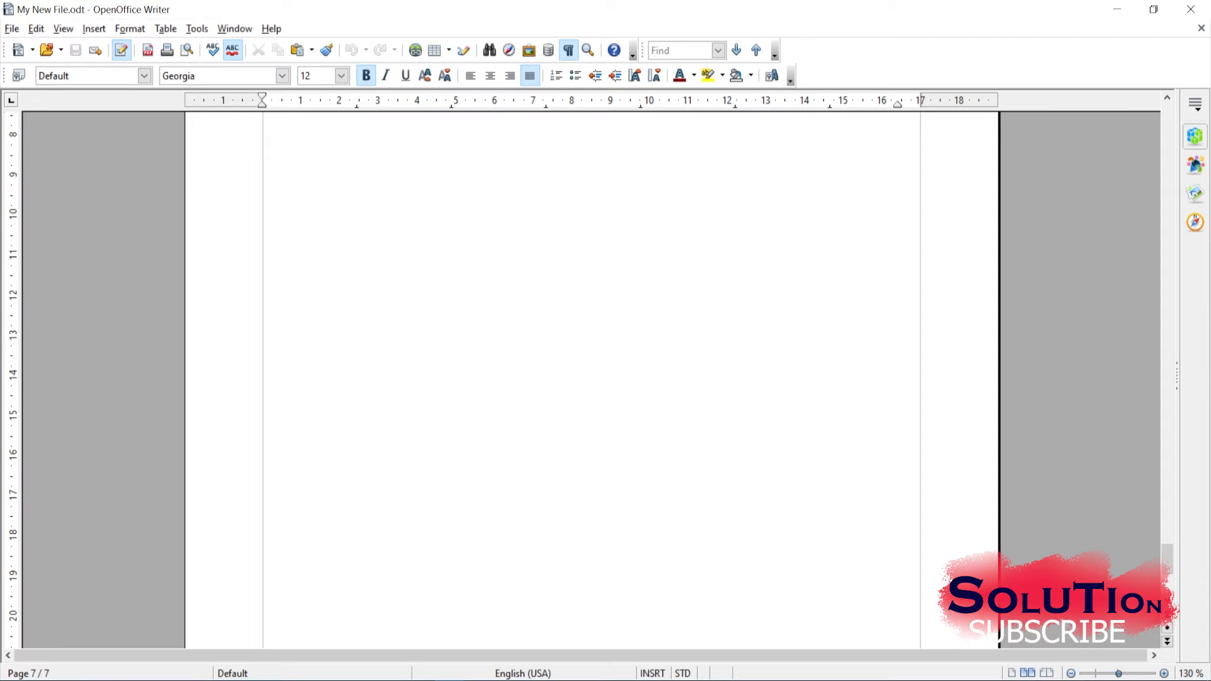
Open the PDF export options for the My New File document and move the dialog aside.
{"action": "scroll", "coordinate": [592, 379], "scroll_direction": "up", "scroll_amount": 7}
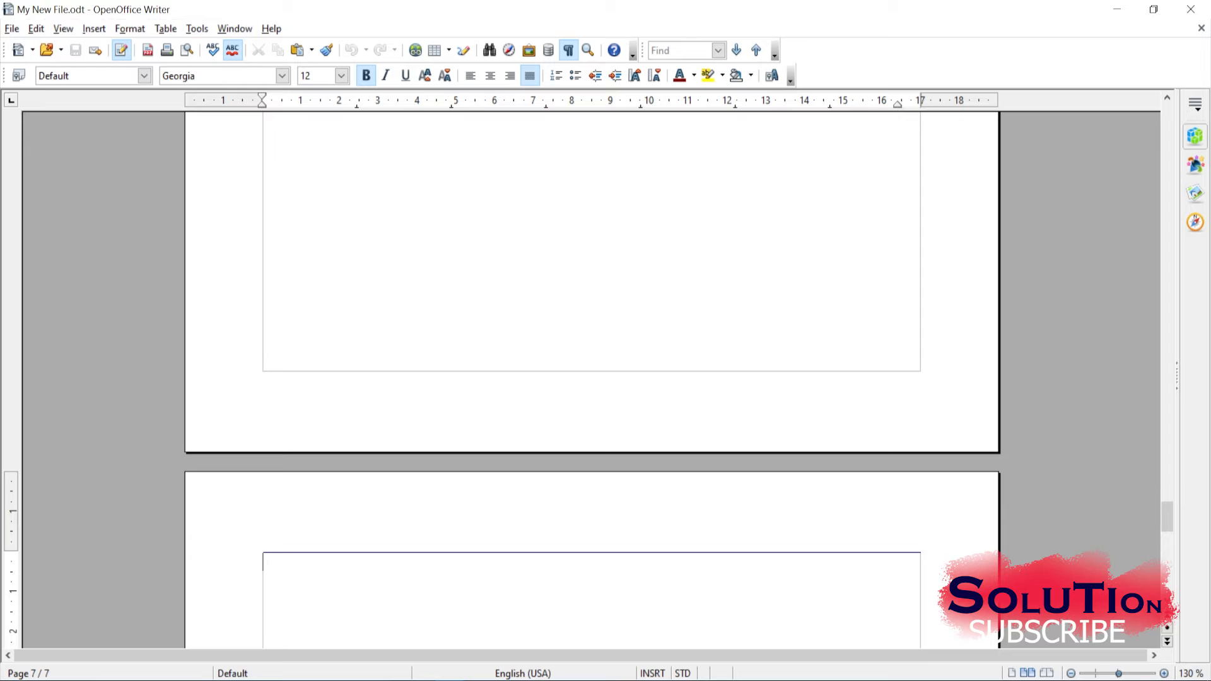
{"action": "key", "text": "alt+f"}
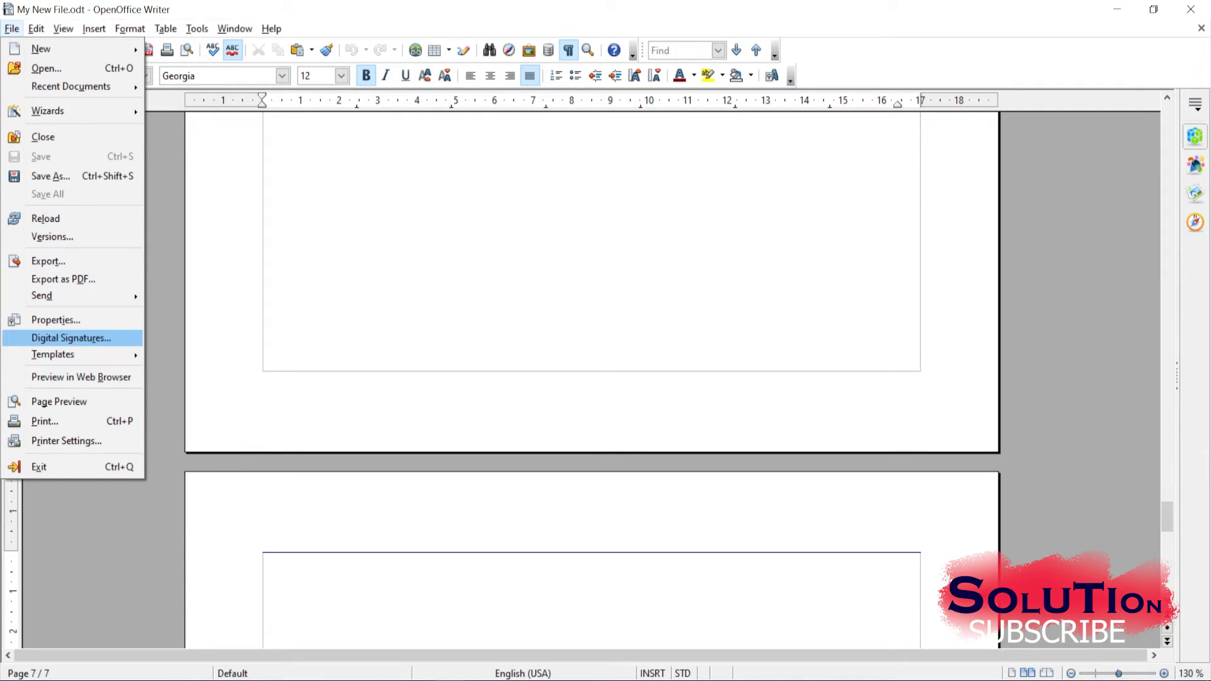
{"action": "mouse_move", "coordinate": [76, 355]}
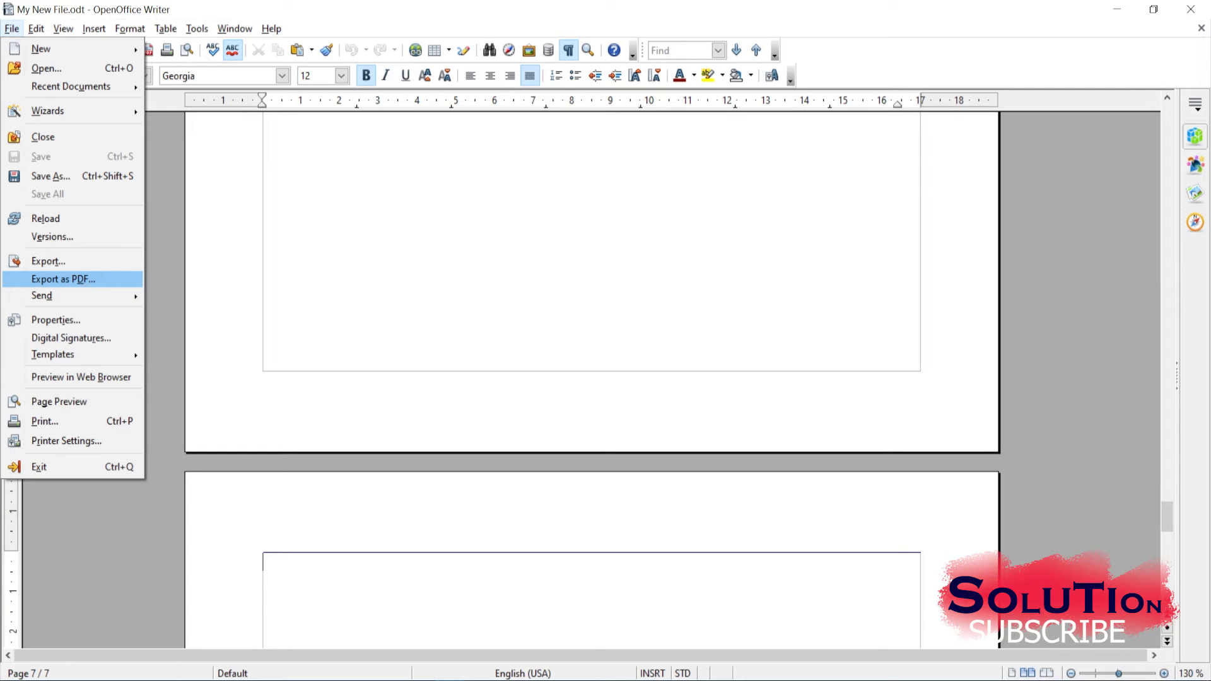
{"action": "key", "text": "Return"}
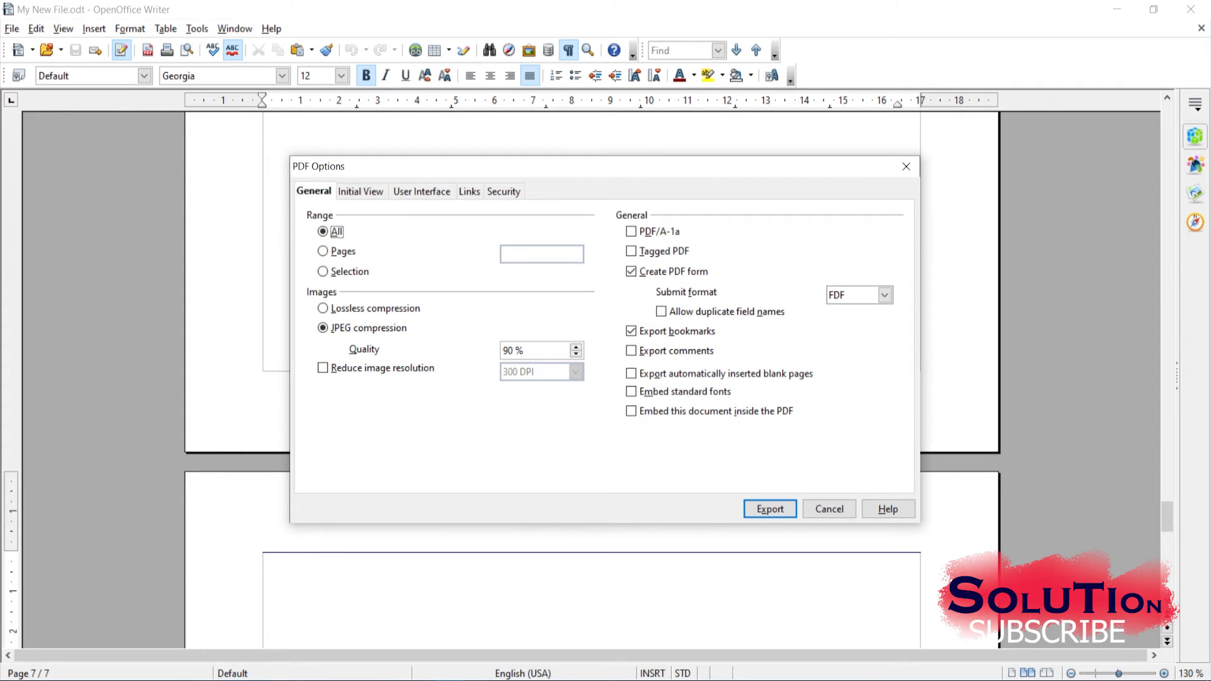
{"action": "left_click_drag", "start_coordinate": [543, 166], "coordinate": [436, 154]}
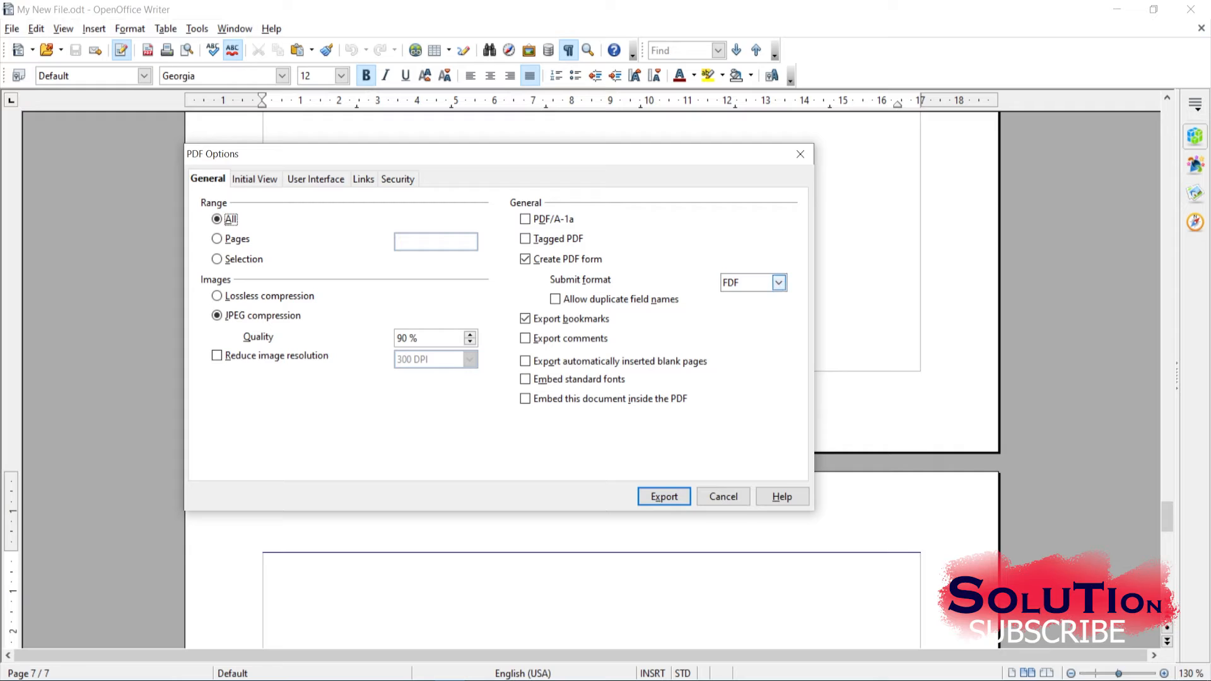
Try PDF as the form submit format and set it back to FDF.
{"action": "left_click", "coordinate": [778, 283]}
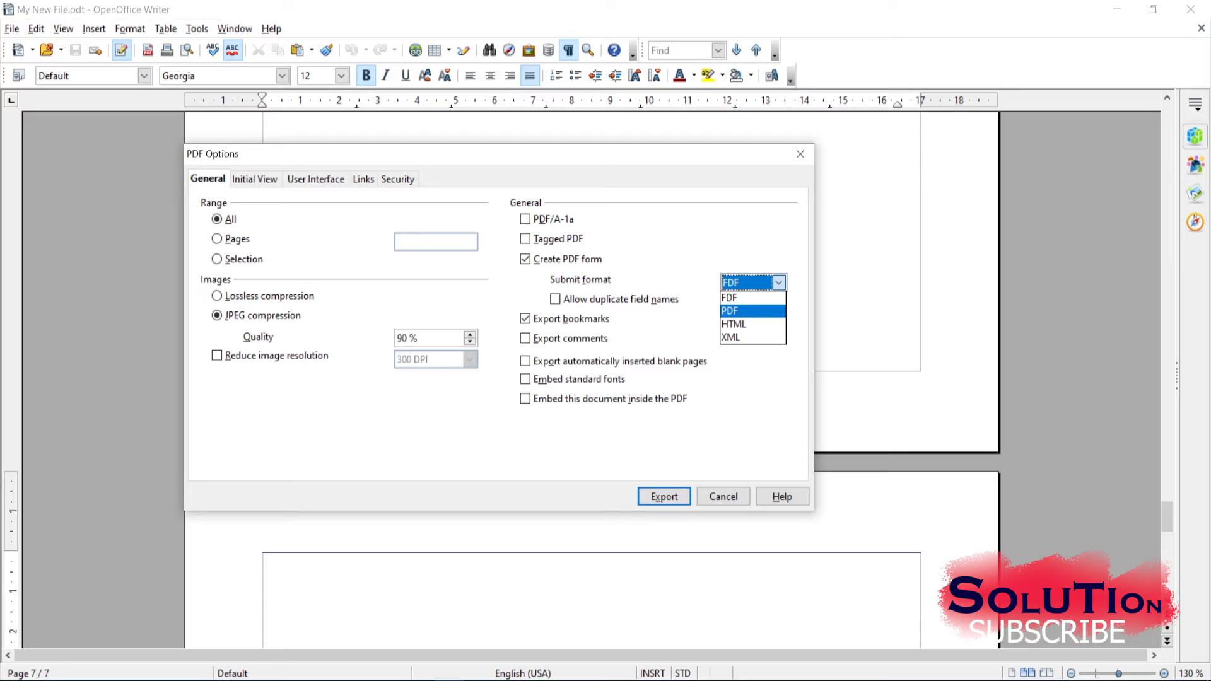
{"action": "left_click", "coordinate": [752, 311]}
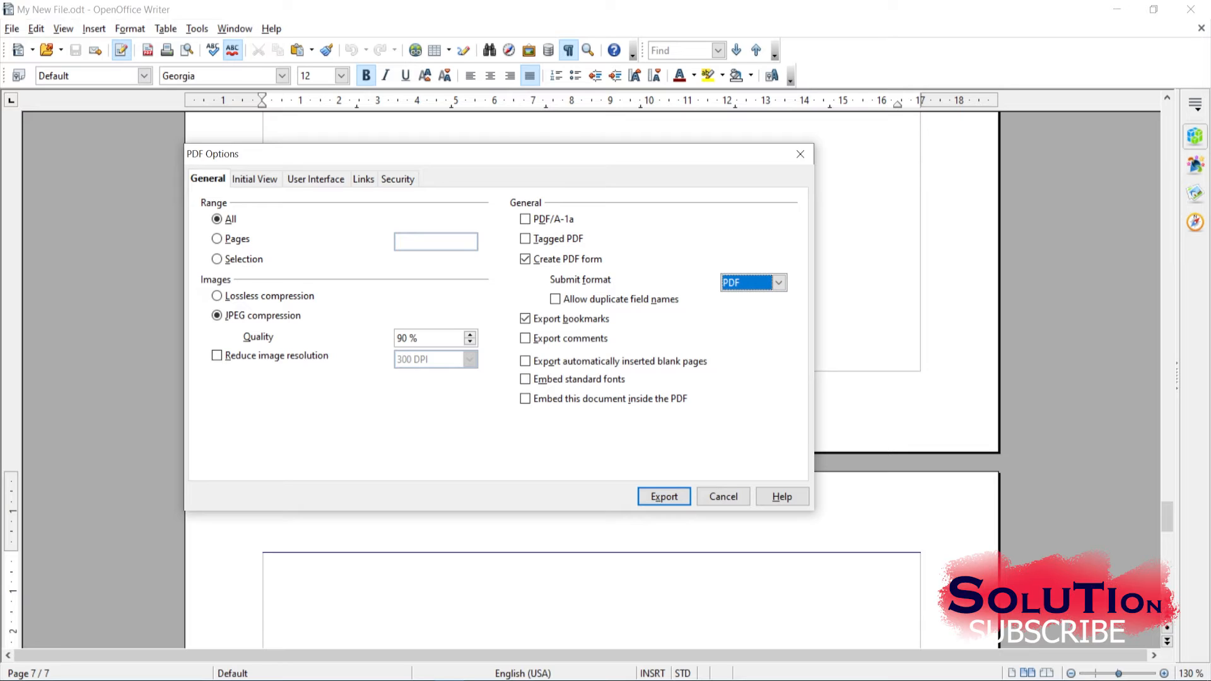
{"action": "left_click", "coordinate": [778, 283]}
{"action": "left_click", "coordinate": [751, 297]}
Review the User Interface, Links and Security options, and export all pages as the PDF My New File in the Class IX IT folder.
{"action": "left_click", "coordinate": [316, 179]}
{"action": "left_click", "coordinate": [363, 179]}
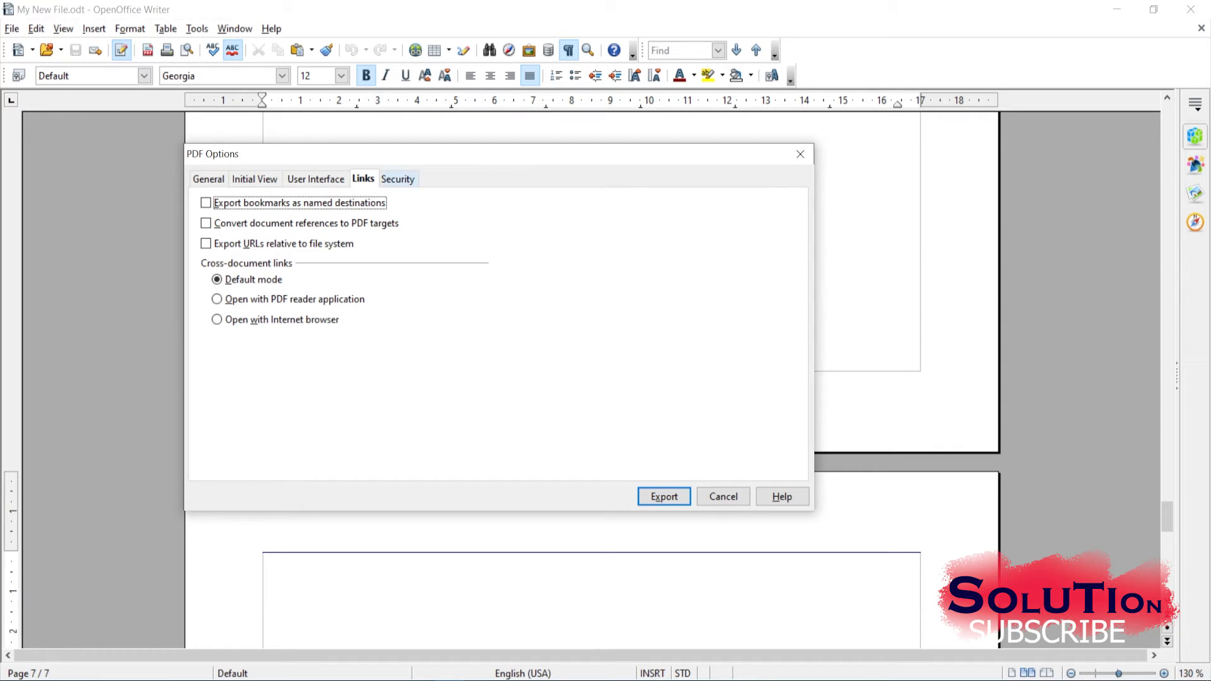
{"action": "left_click", "coordinate": [397, 179]}
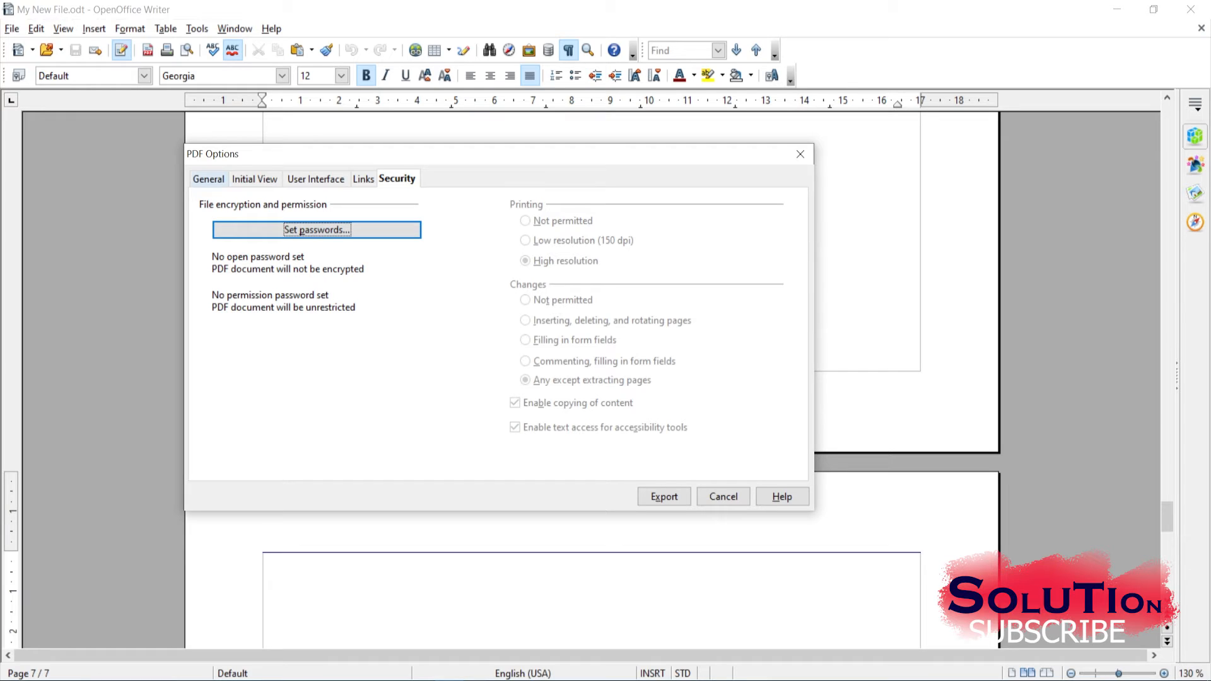
{"action": "left_click", "coordinate": [208, 179]}
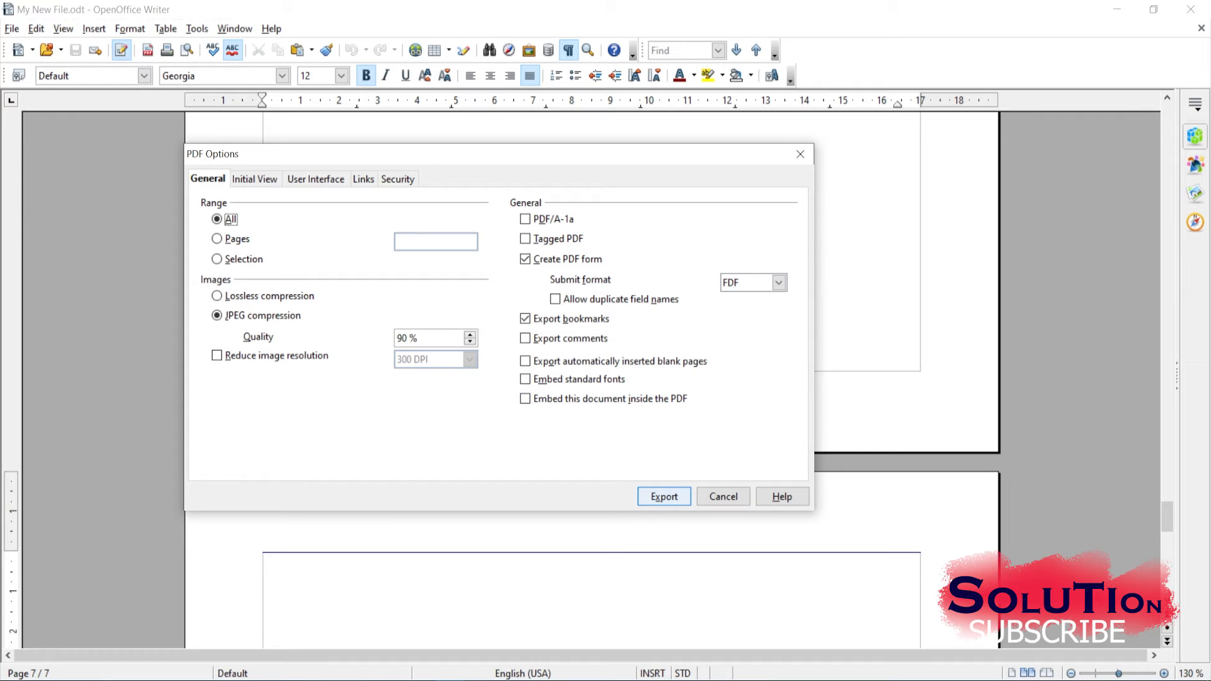
{"action": "key", "text": "Return"}
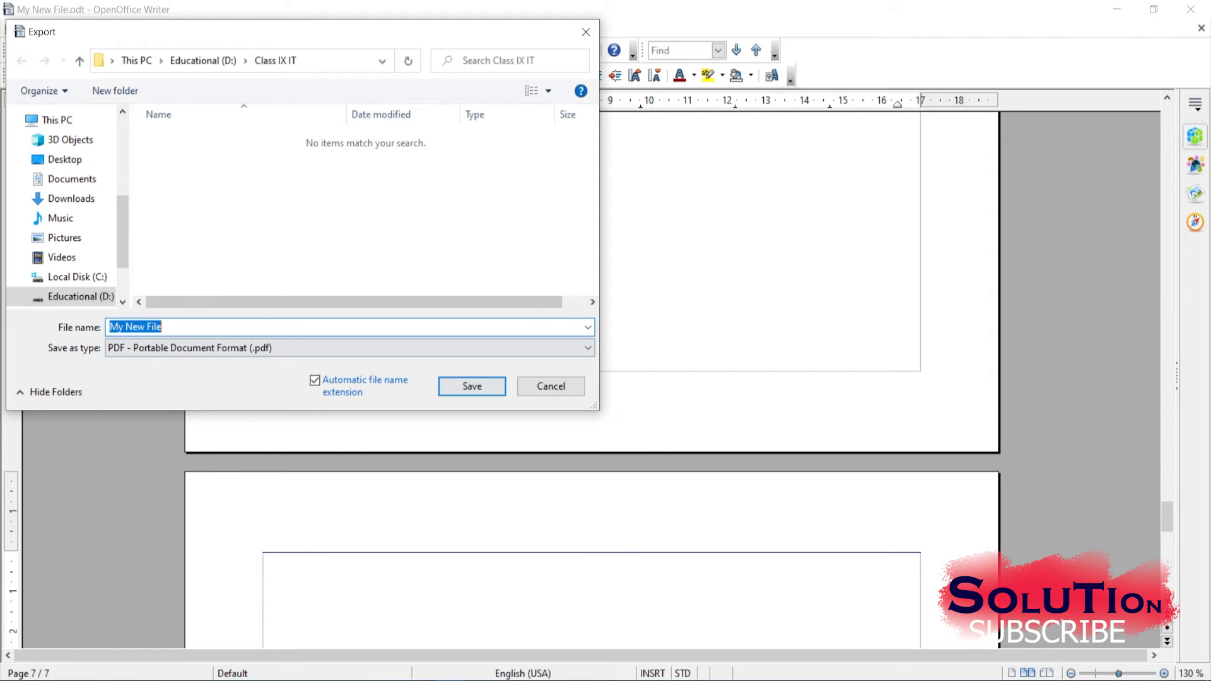
{"action": "key", "text": "Return"}
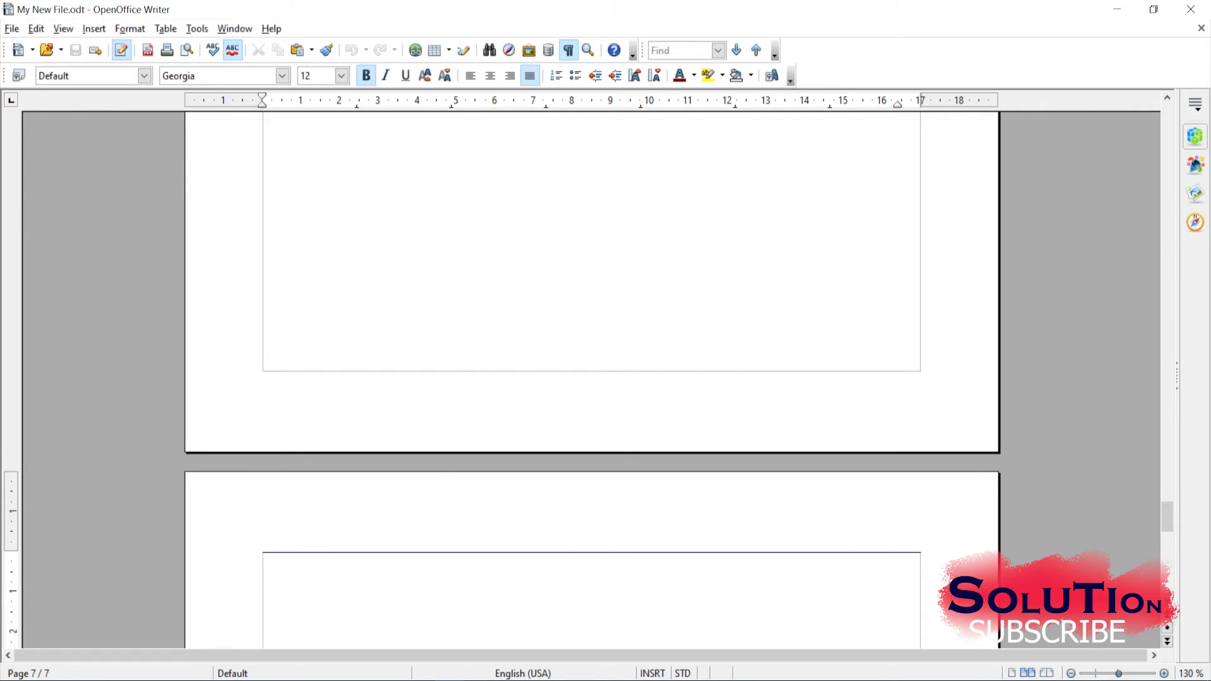
Switch to the Class IX IT folder in File Explorer and open the exported My New File PDF.
{"action": "key", "text": "alt+Tab"}
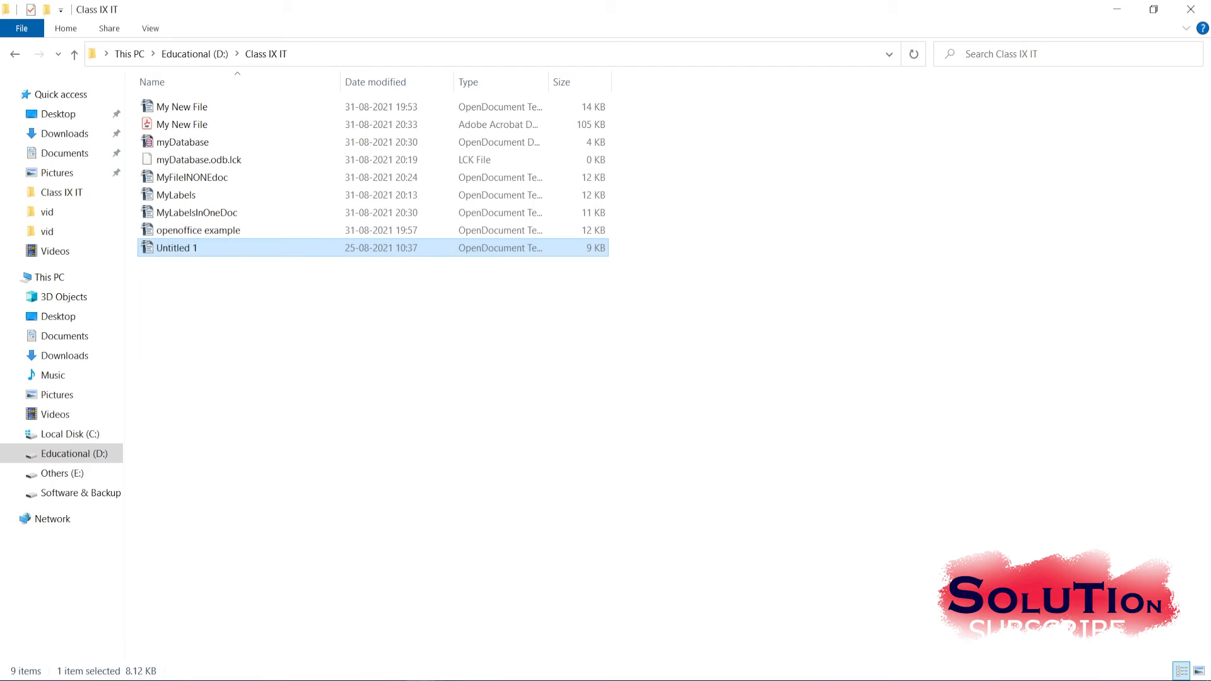
{"action": "left_click", "coordinate": [699, 215]}
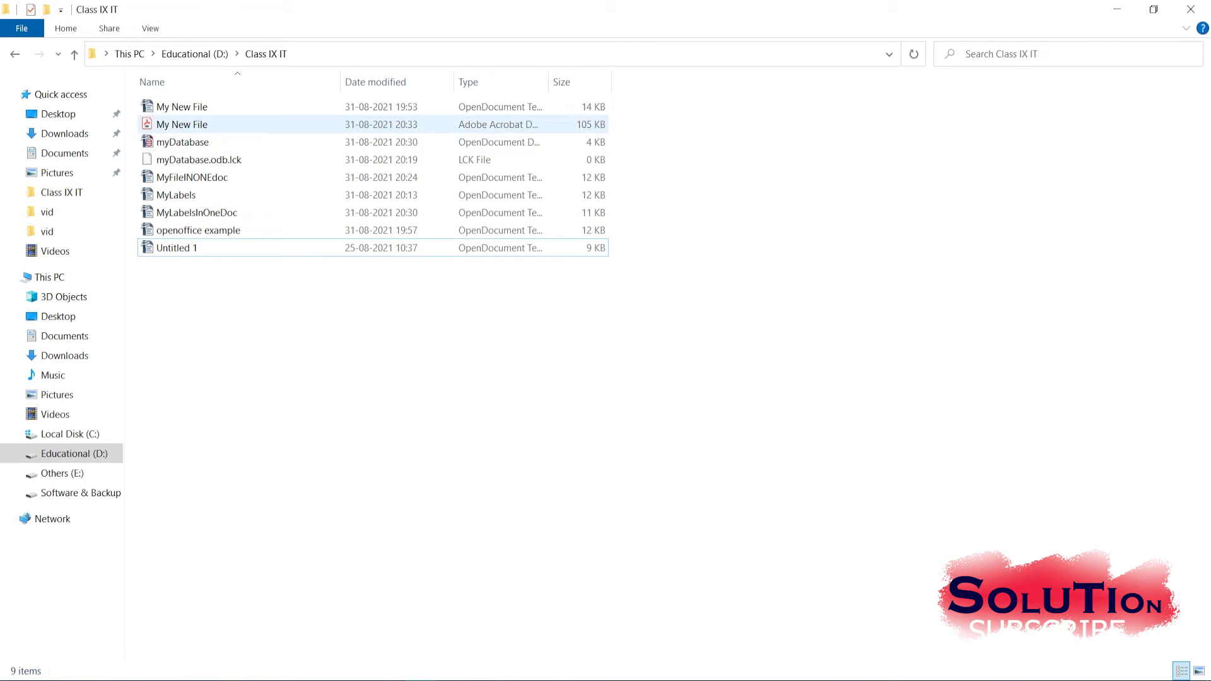
{"action": "left_click", "coordinate": [208, 126]}
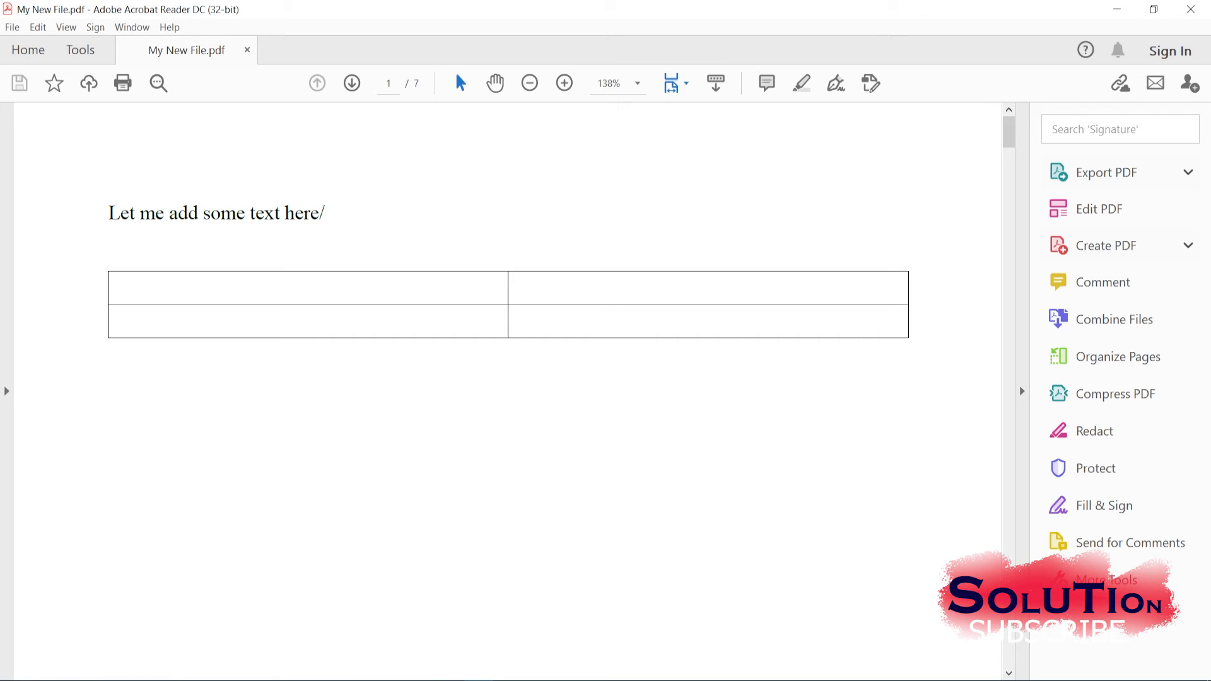
Examine the pages of the exported PDF, including its formatted paragraphs, tables and the bulleted list of Indian food items.
{"action": "scroll", "coordinate": [507, 391], "scroll_direction": "down", "scroll_amount": 10}
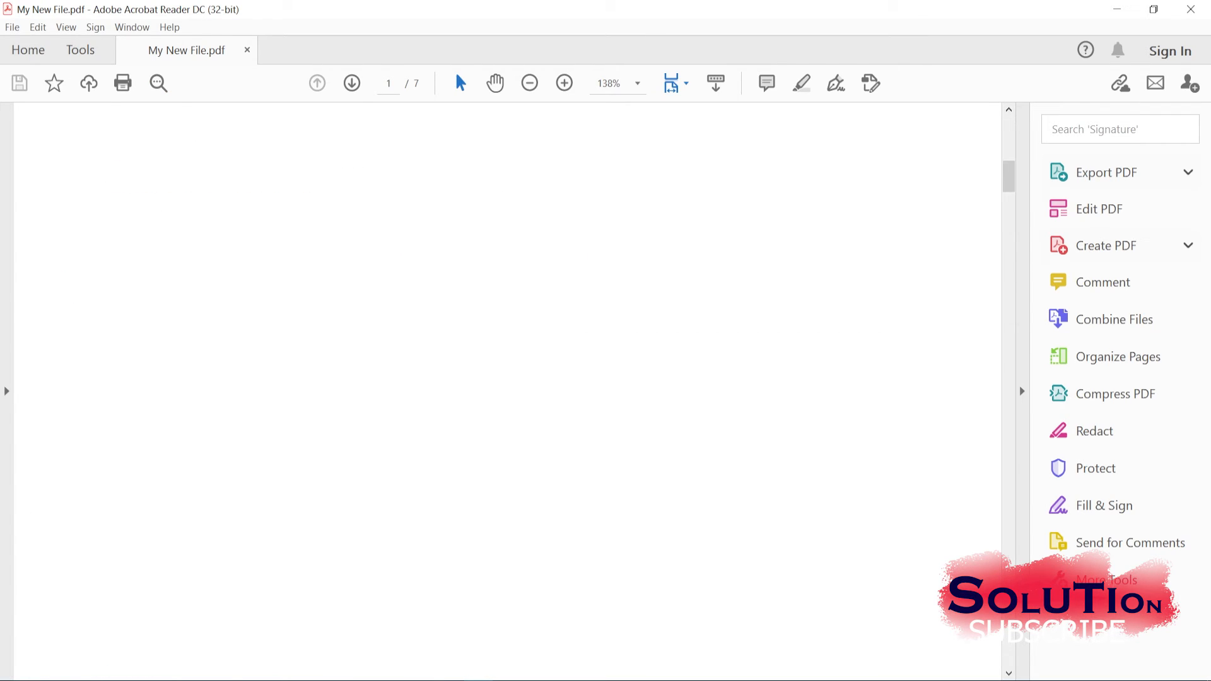
{"action": "scroll", "coordinate": [507, 391], "scroll_direction": "down", "scroll_amount": 12}
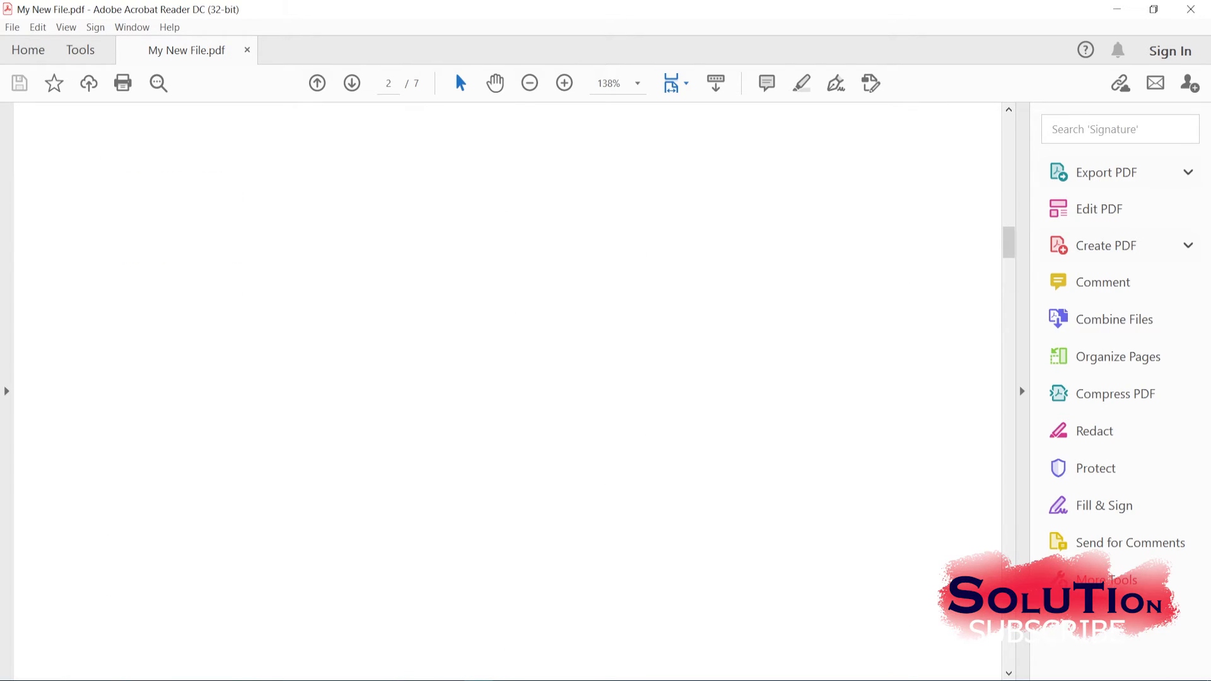
{"action": "scroll", "coordinate": [507, 391], "scroll_direction": "down", "scroll_amount": 6}
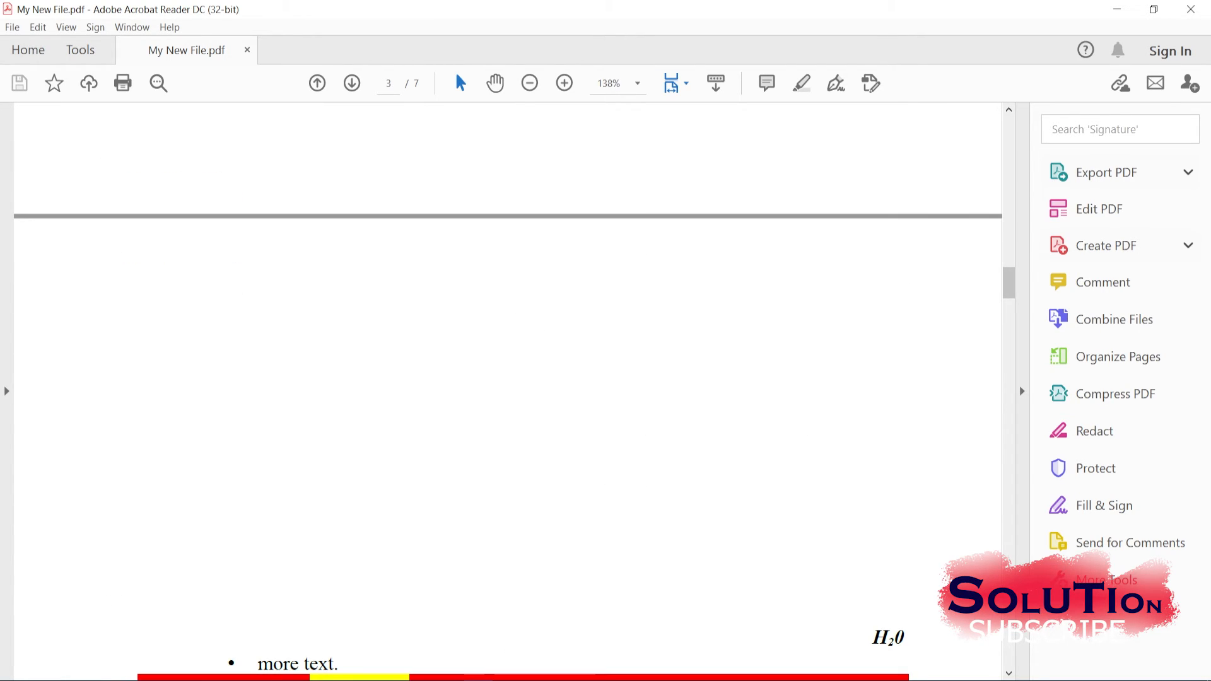
{"action": "scroll", "coordinate": [508, 391], "scroll_direction": "down", "scroll_amount": 15}
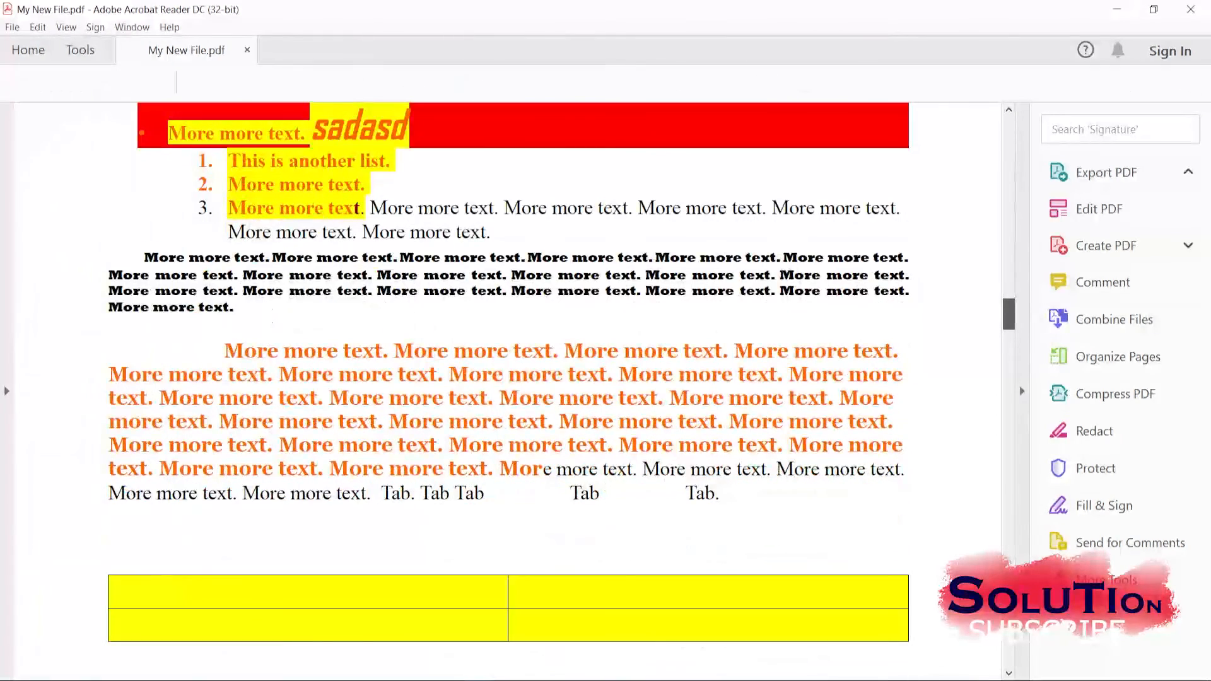
{"action": "scroll", "coordinate": [507, 391], "scroll_direction": "down", "scroll_amount": 15}
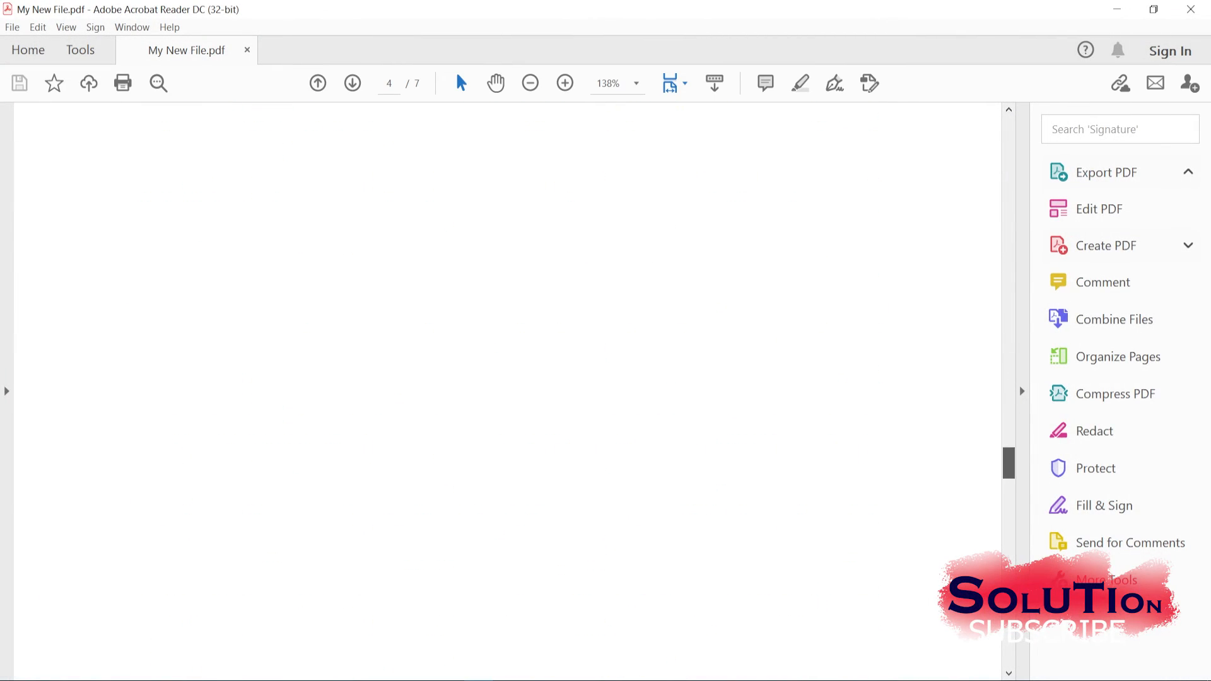
{"action": "scroll", "coordinate": [508, 391], "scroll_direction": "down", "scroll_amount": 15}
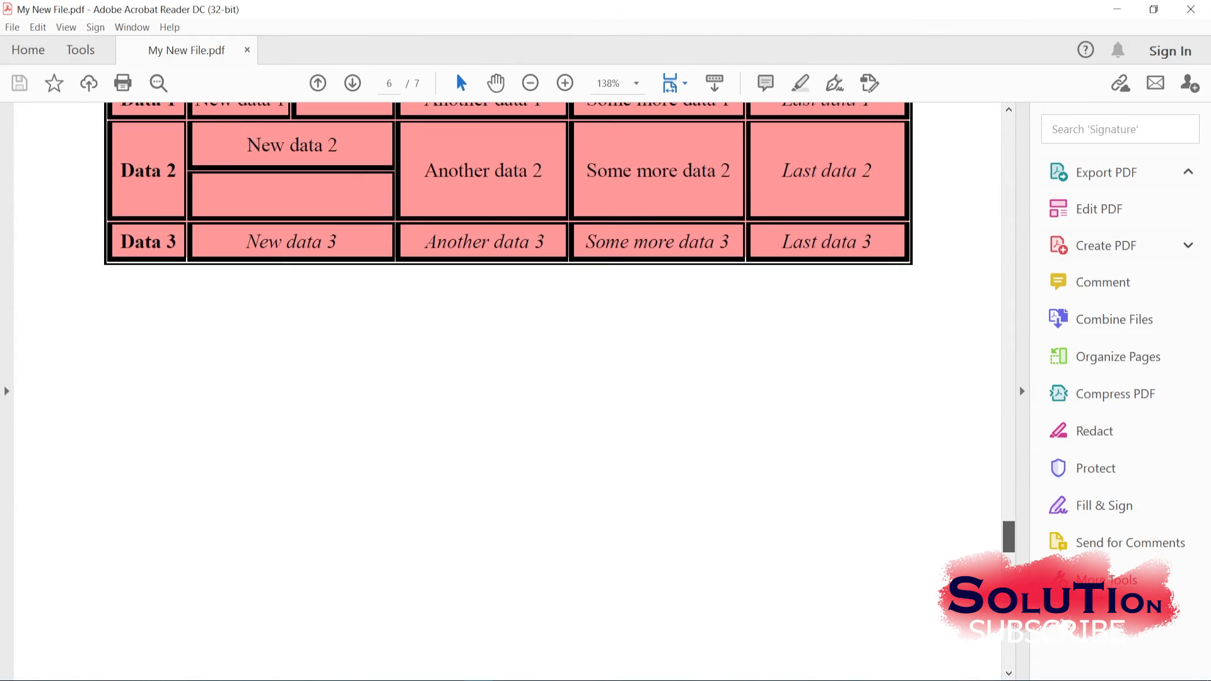
{"action": "scroll", "coordinate": [508, 391], "scroll_direction": "up", "scroll_amount": 2}
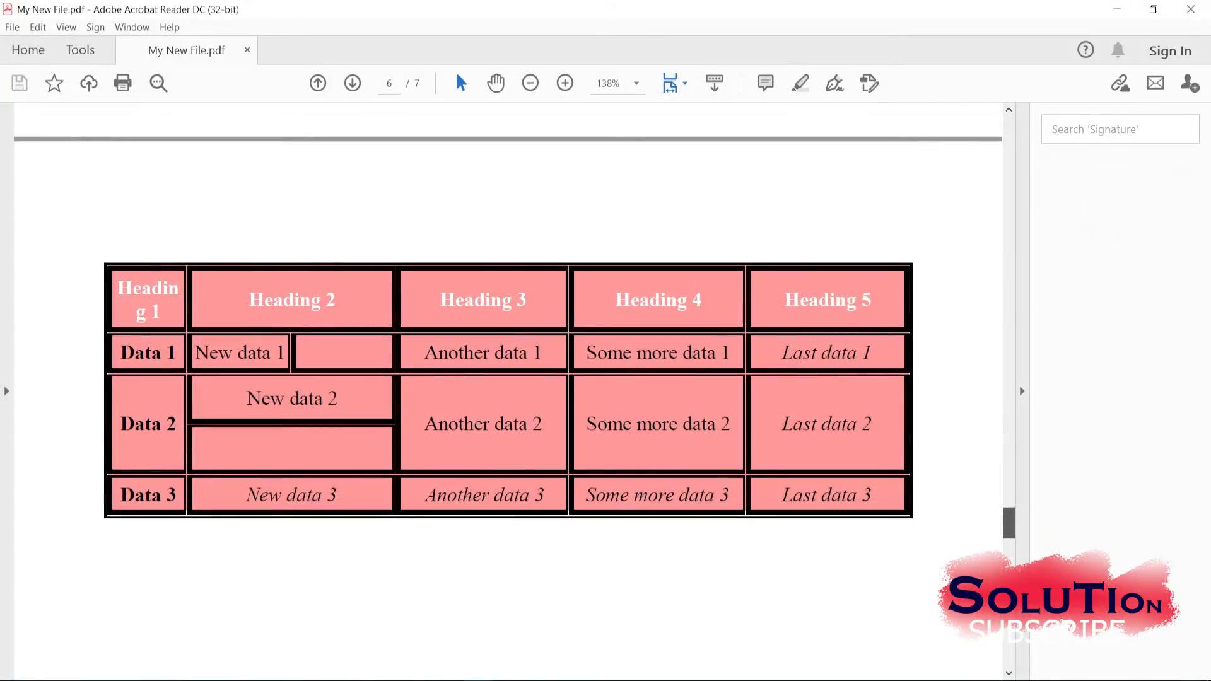
{"action": "scroll", "coordinate": [507, 391], "scroll_direction": "up", "scroll_amount": 10}
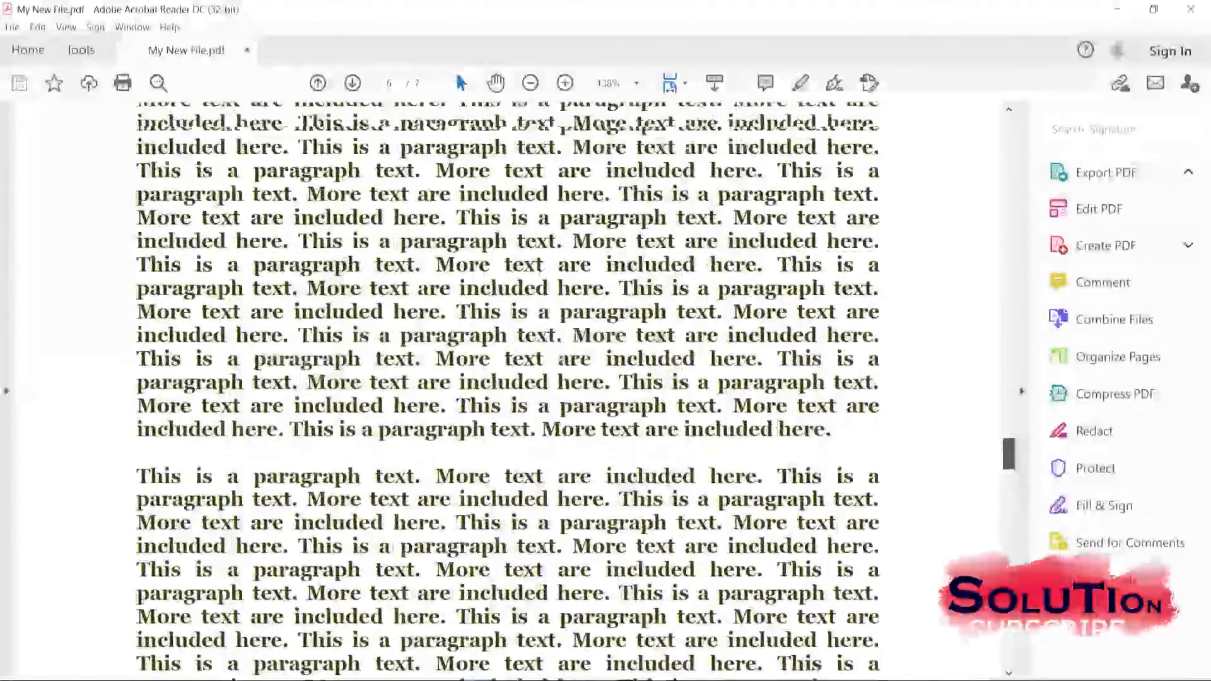
{"action": "scroll", "coordinate": [508, 391], "scroll_direction": "up", "scroll_amount": 15}
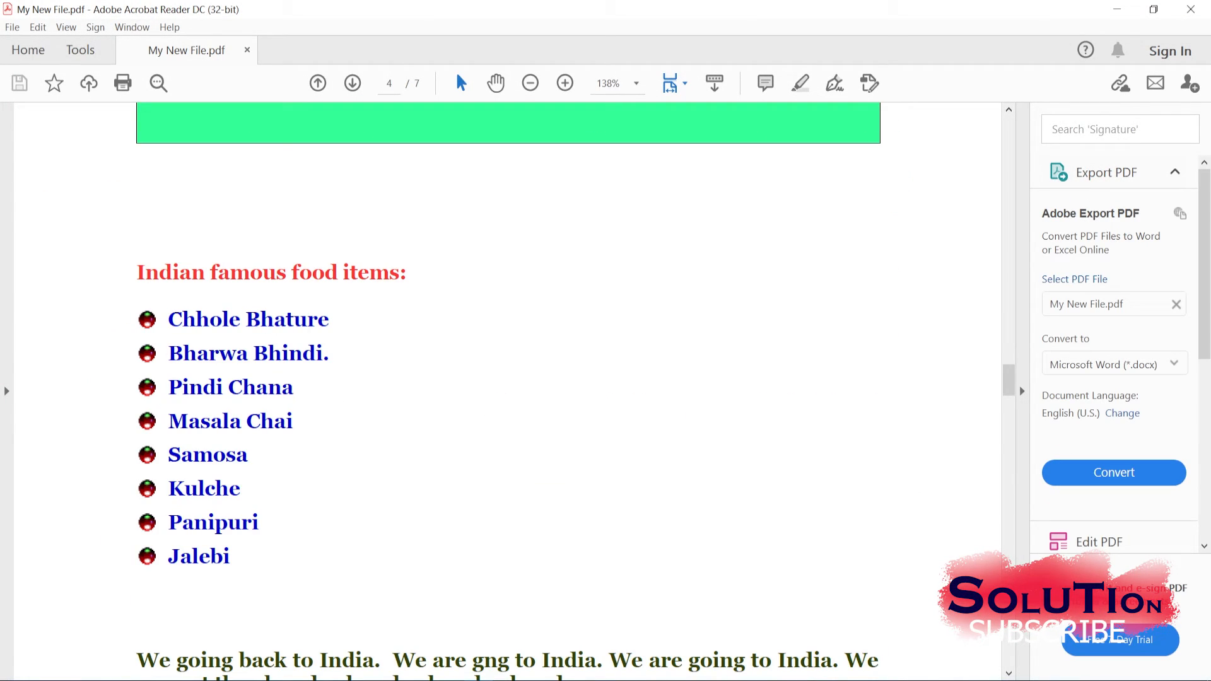
{"action": "scroll", "coordinate": [508, 391], "scroll_direction": "up", "scroll_amount": 2}
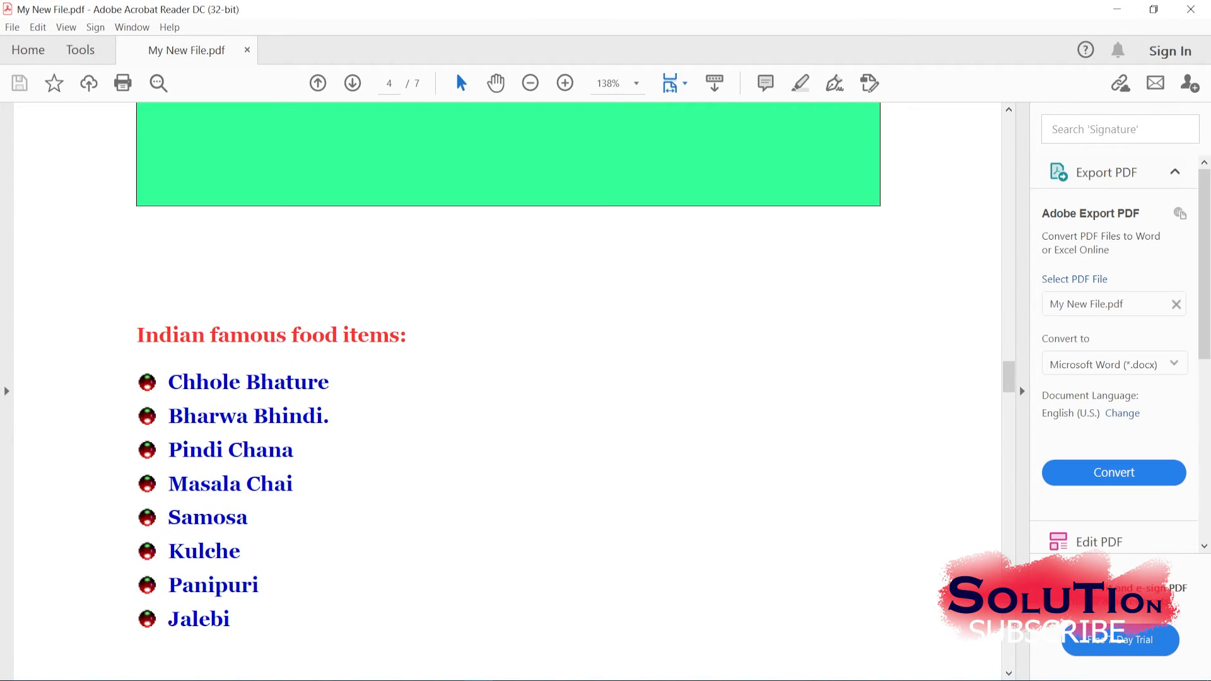
{"action": "scroll", "coordinate": [507, 391], "scroll_direction": "down", "scroll_amount": 5}
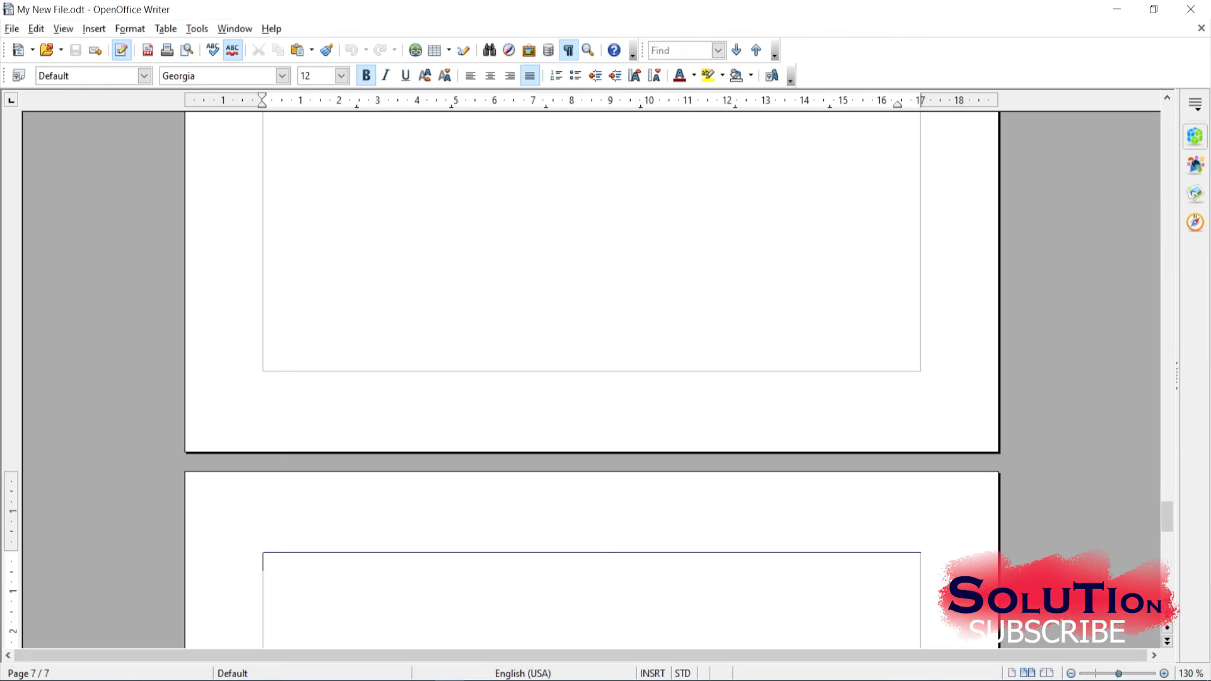
Open the document properties of My New File in OpenOffice Writer.
{"action": "scroll", "coordinate": [591, 378], "scroll_direction": "up", "scroll_amount": 4}
{"action": "scroll", "coordinate": [591, 378], "scroll_direction": "up", "scroll_amount": 5}
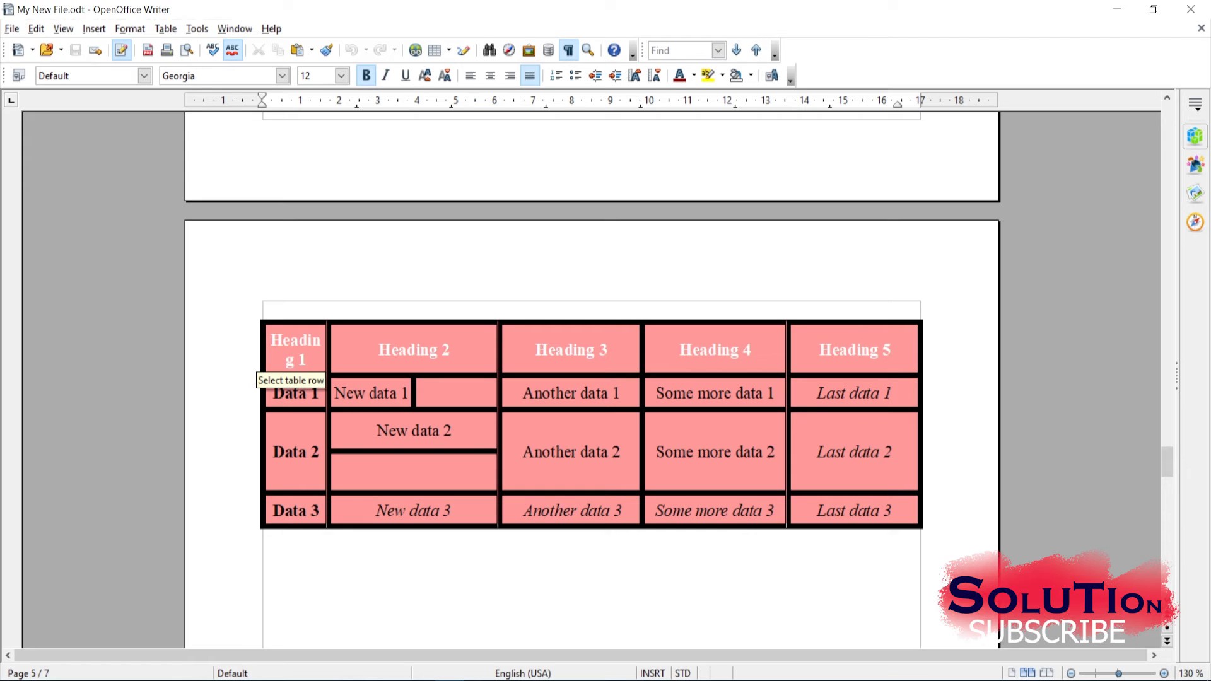
{"action": "key", "text": "alt+f"}
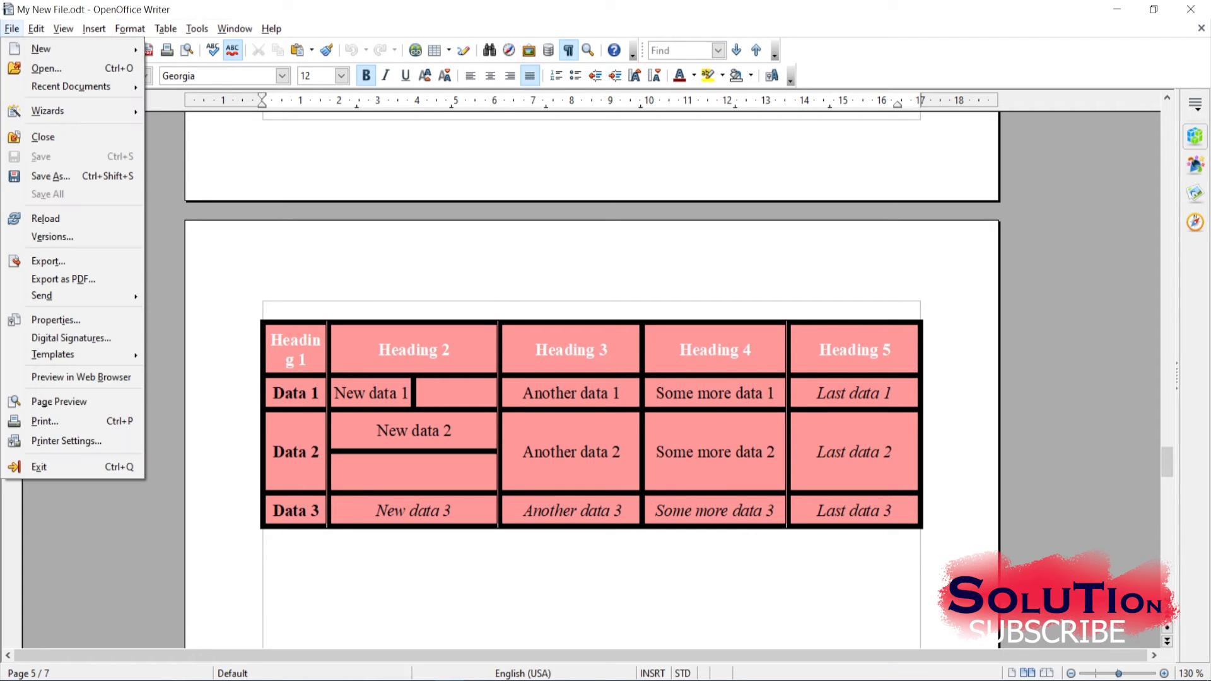
{"action": "key", "text": "Right"}
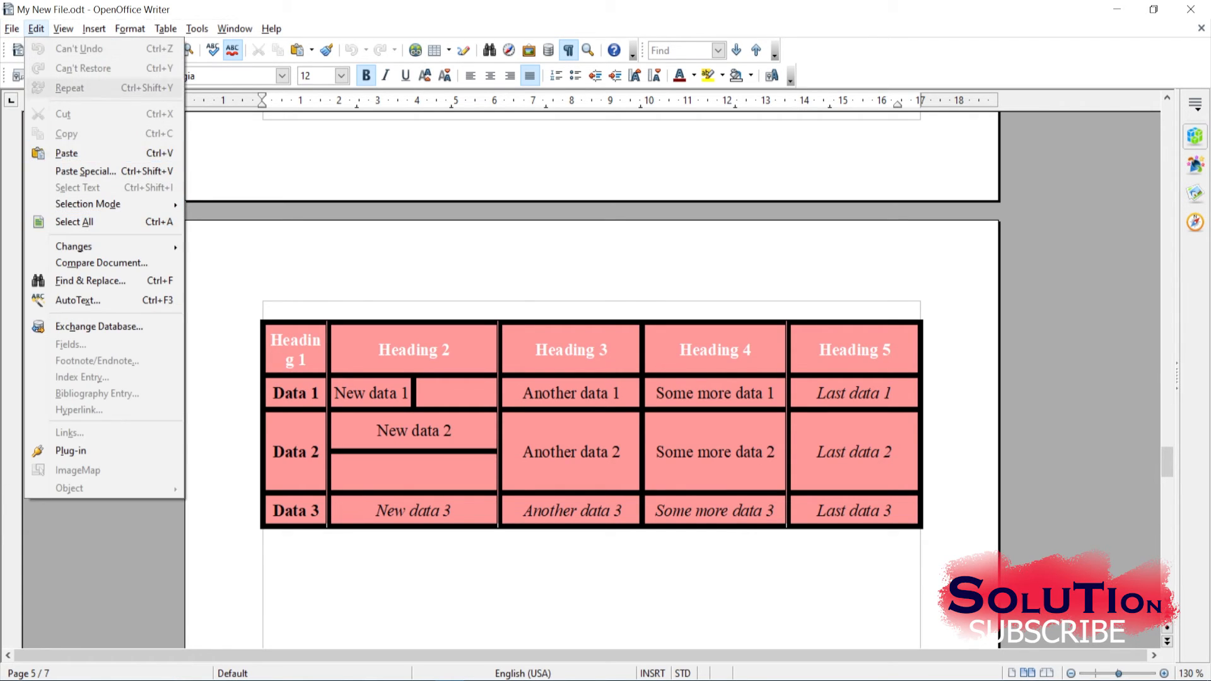
{"action": "key", "text": "Left"}
{"action": "key", "text": "Up"}
{"action": "key", "text": "Up"}
{"action": "key", "text": "Up"}
{"action": "key", "text": "Up"}
{"action": "key", "text": "Up"}
{"action": "key", "text": "Up"}
{"action": "key", "text": "Up"}
{"action": "key", "text": "Up"}
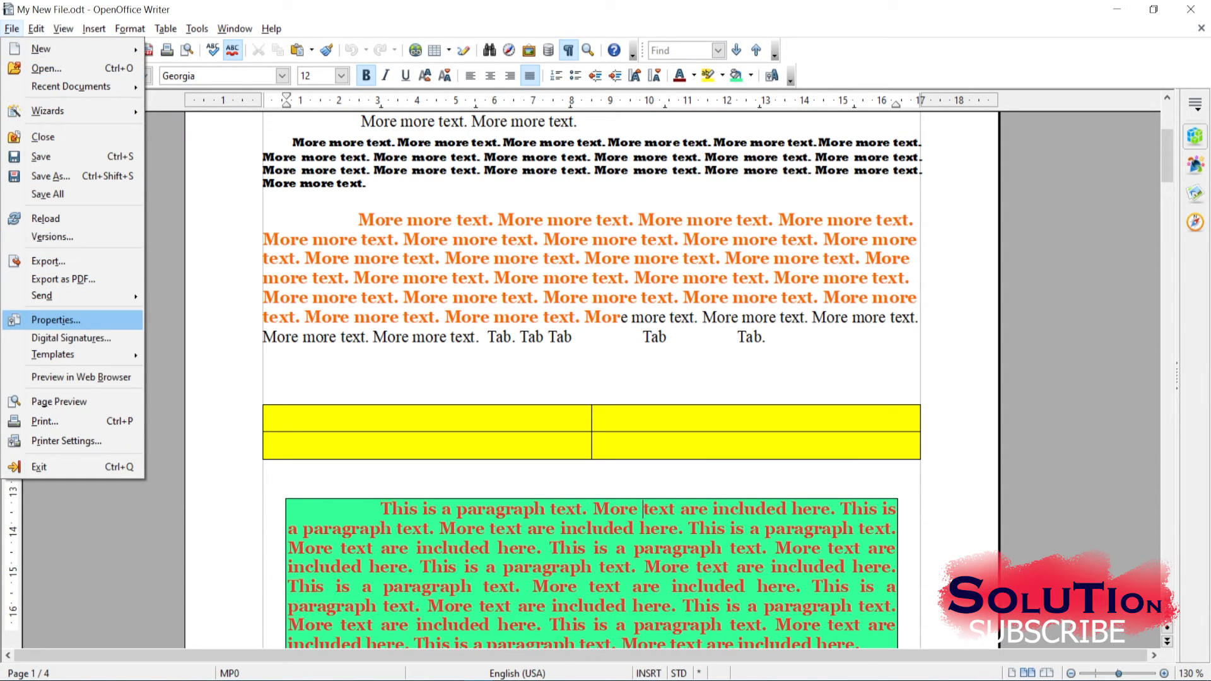
{"action": "key", "text": "Return"}
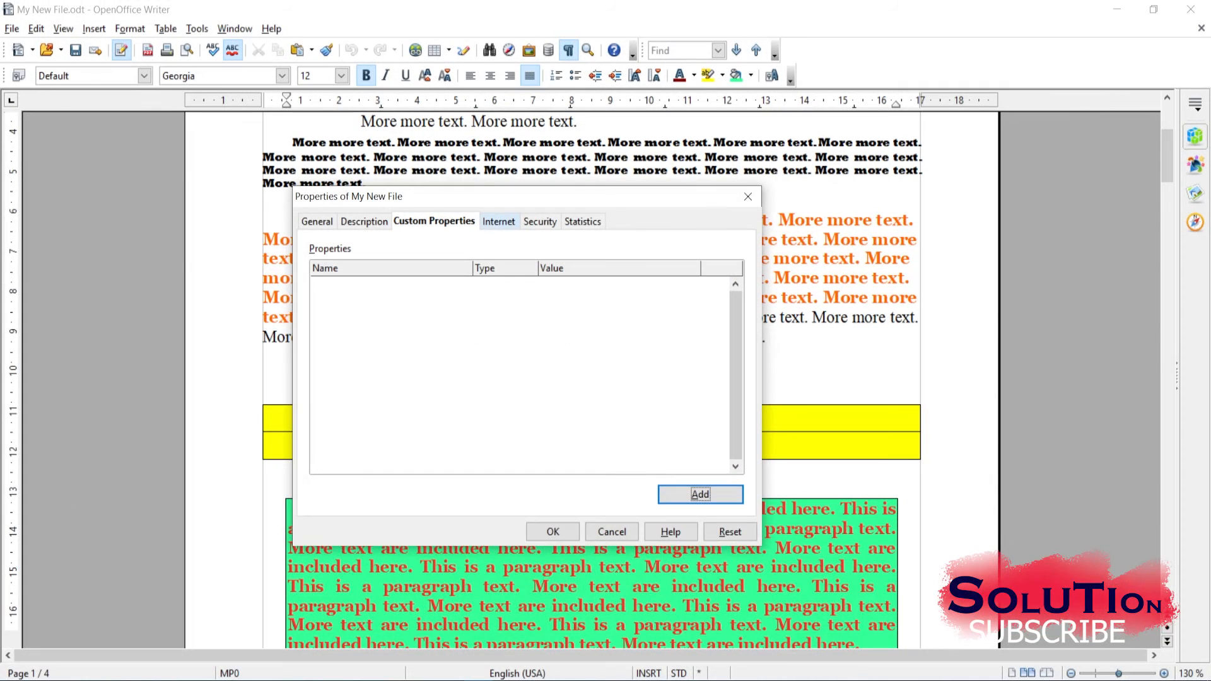
Protect the recording of changes in the document's security properties, entering and confirming the protection password, and apply the properties.
{"action": "left_click", "coordinate": [540, 222]}
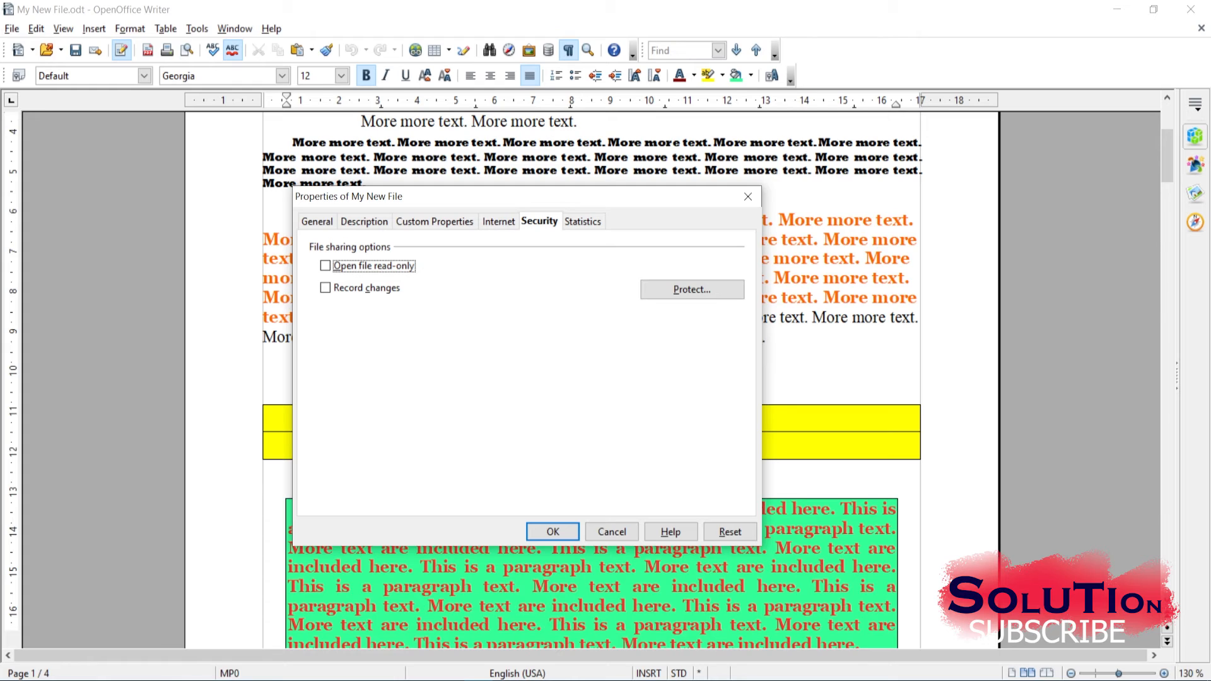
{"action": "left_click", "coordinate": [692, 289]}
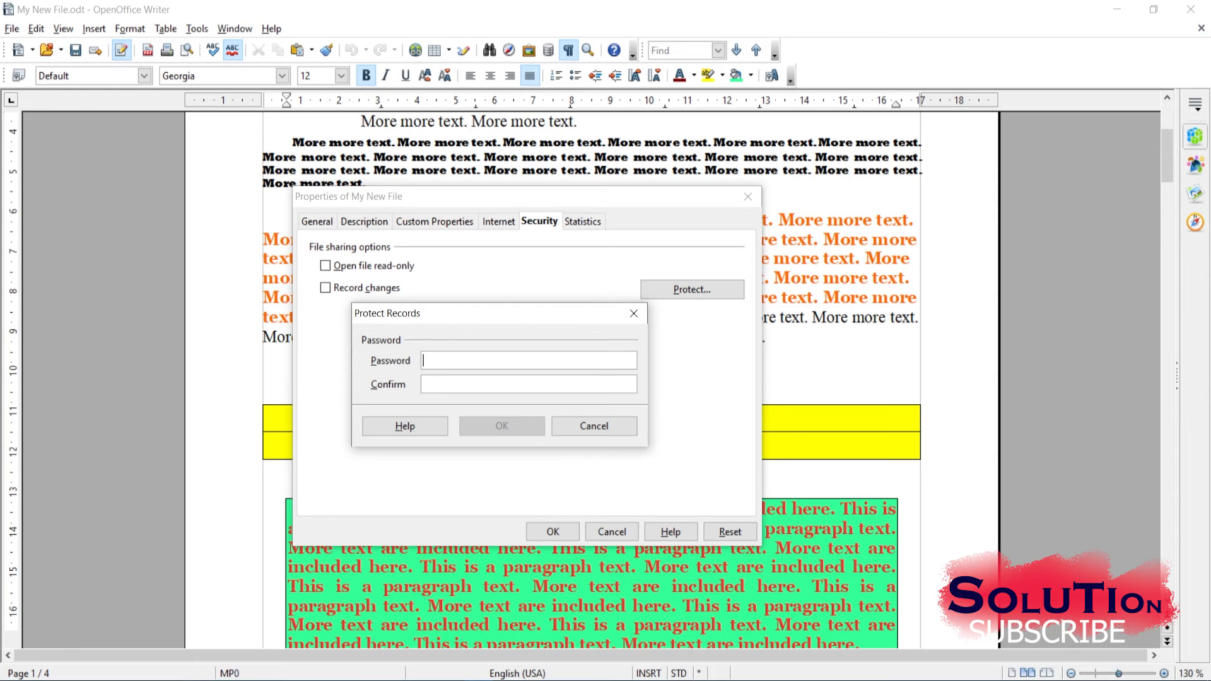
{"action": "type", "text": "******"}
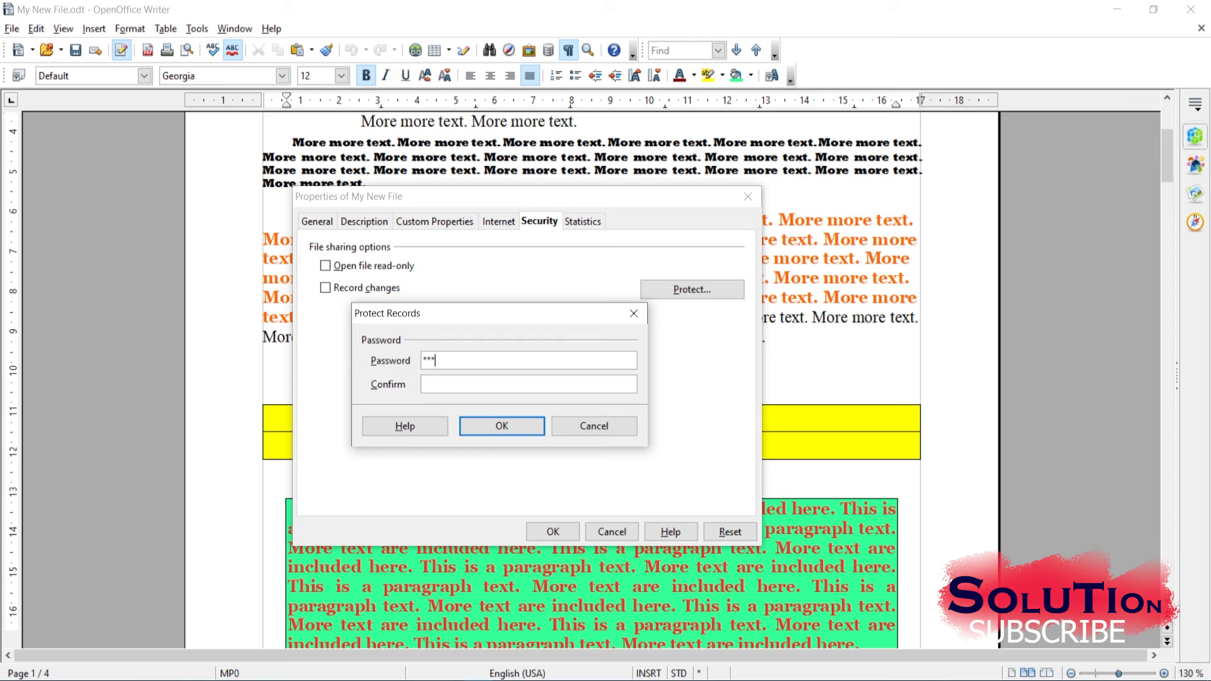
{"action": "type", "text": "************"}
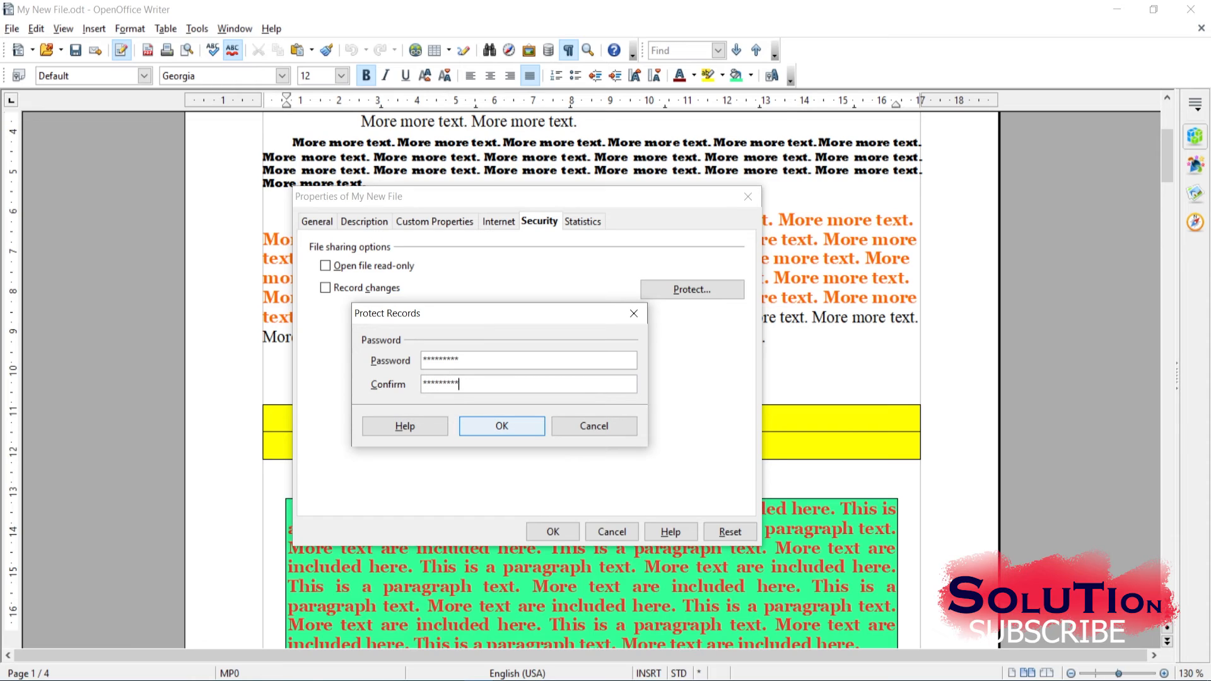
{"action": "key", "text": "Return"}
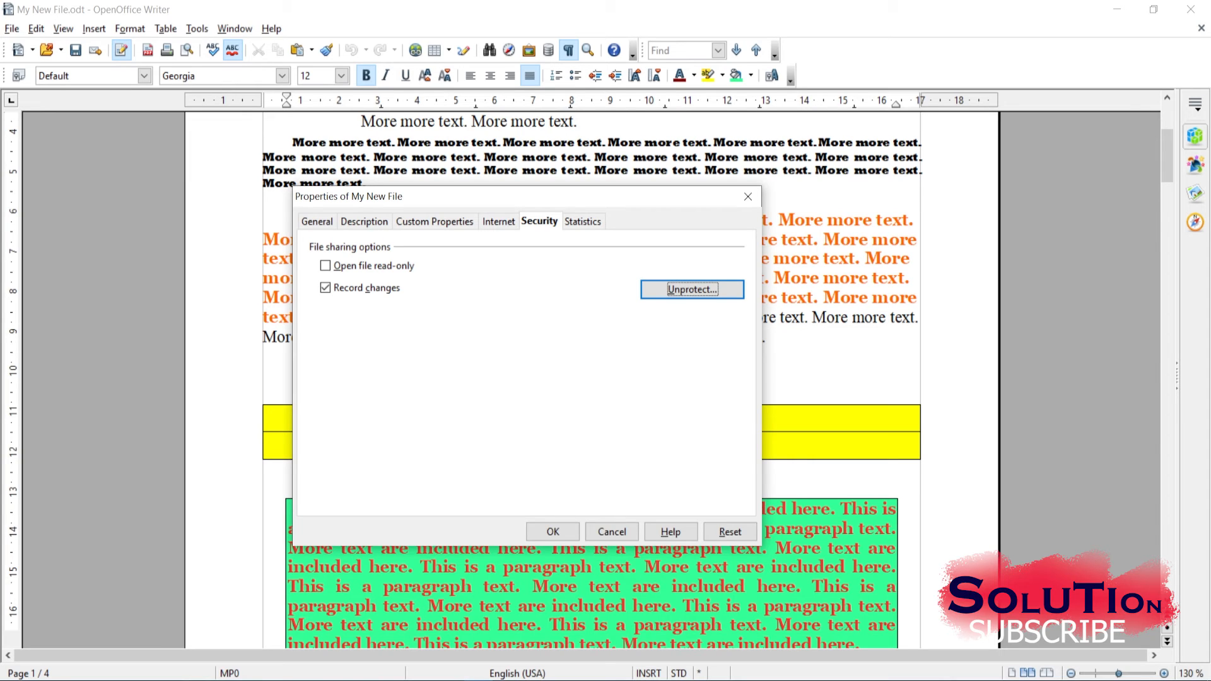
{"action": "left_click", "coordinate": [552, 531]}
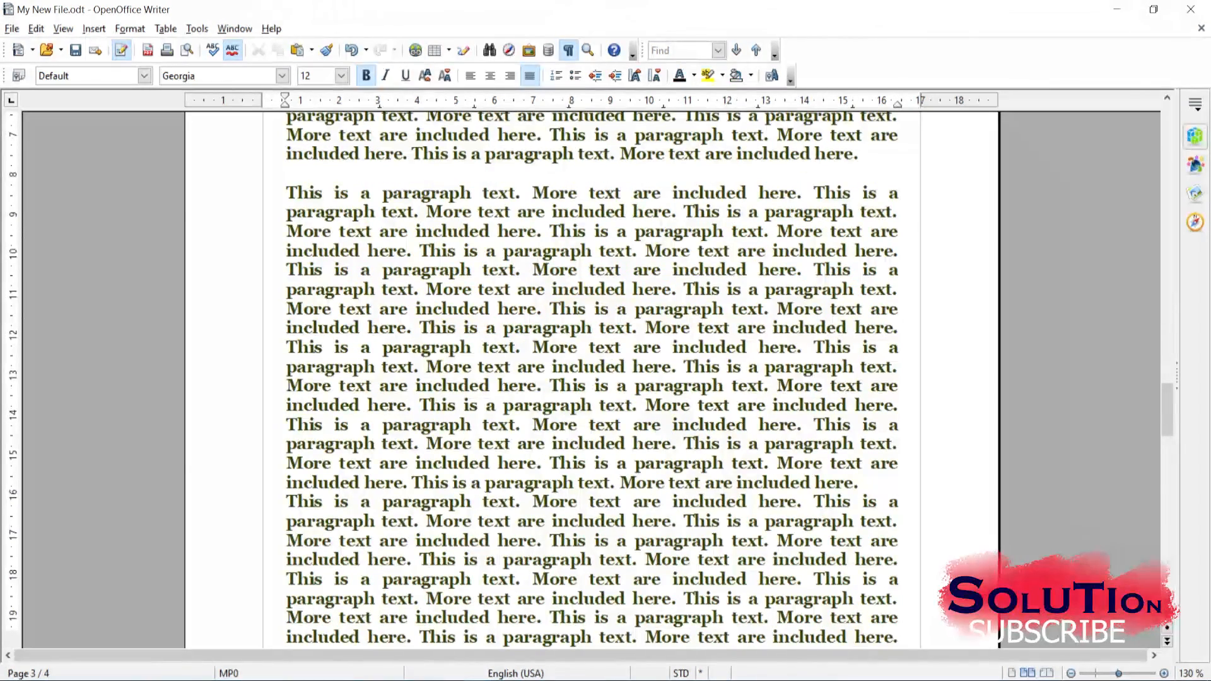
Close My New File, discarding the unsaved changes, and reopen the document from the Class IX IT folder.
{"action": "scroll", "coordinate": [592, 273], "scroll_direction": "down", "scroll_amount": 2}
{"action": "scroll", "coordinate": [591, 304], "scroll_direction": "up", "scroll_amount": 4}
{"action": "left_click", "coordinate": [1190, 9]}
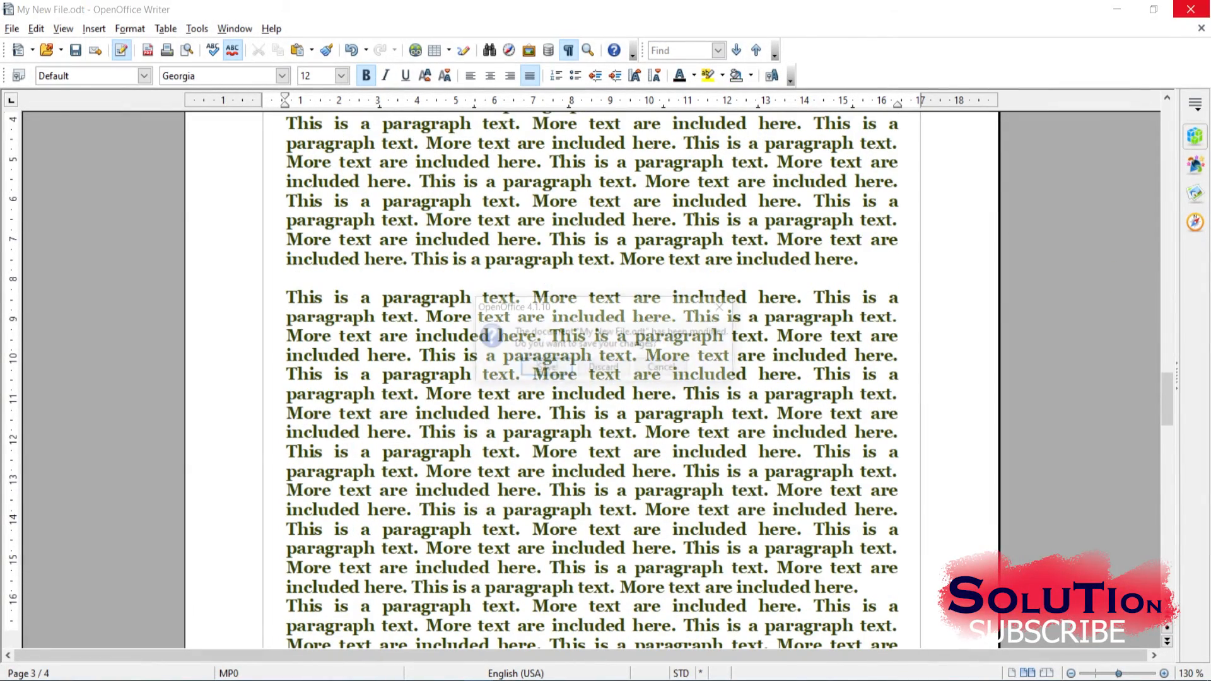
{"action": "left_click", "coordinate": [605, 369]}
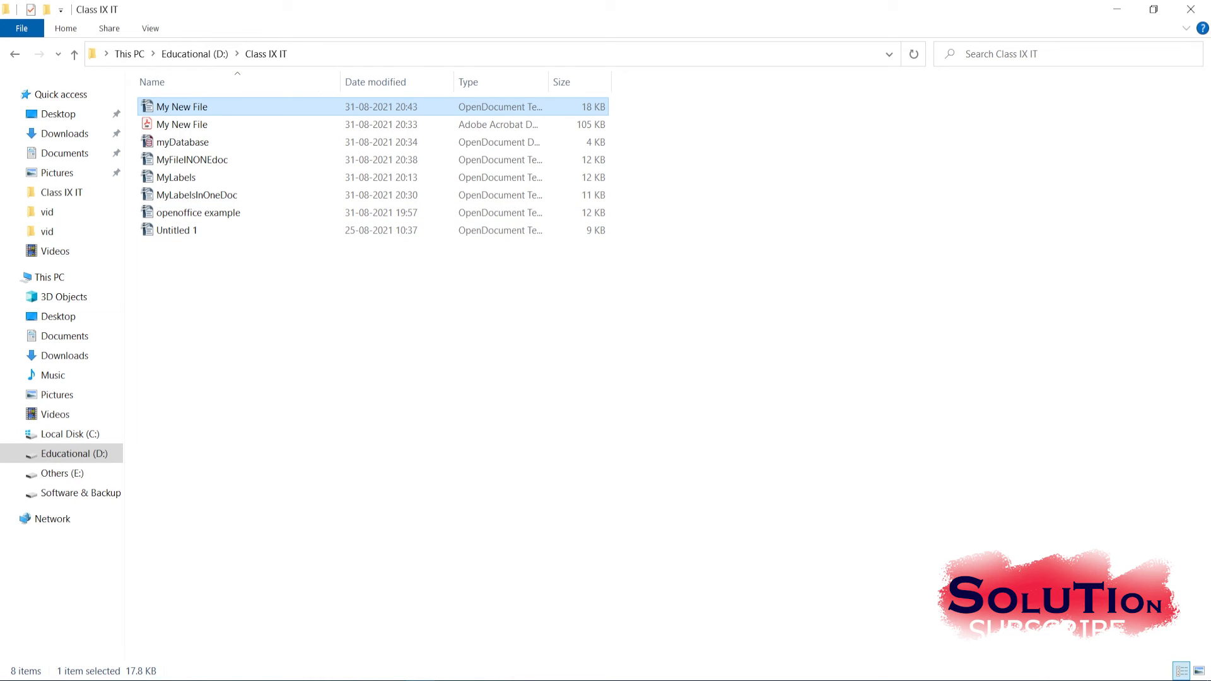
{"action": "key", "text": "Return"}
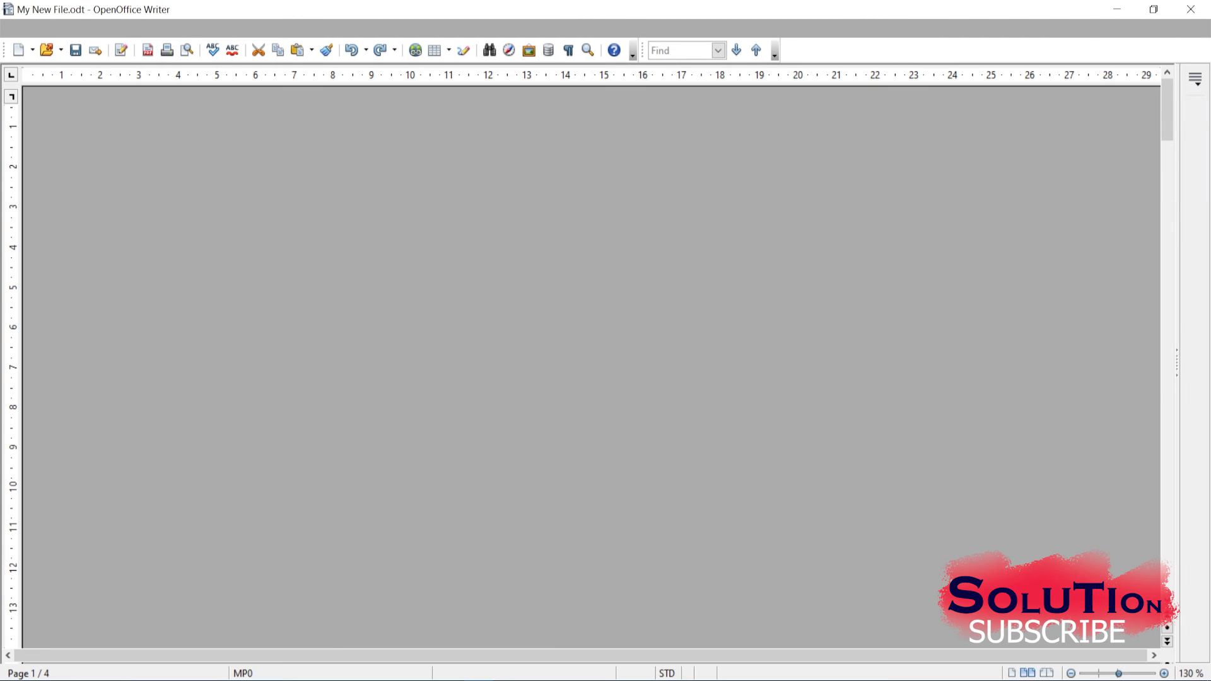
Choose white as the font color at the text cursor in the Chhole Bhature list item.
{"action": "scroll", "coordinate": [591, 378], "scroll_direction": "down", "scroll_amount": 6}
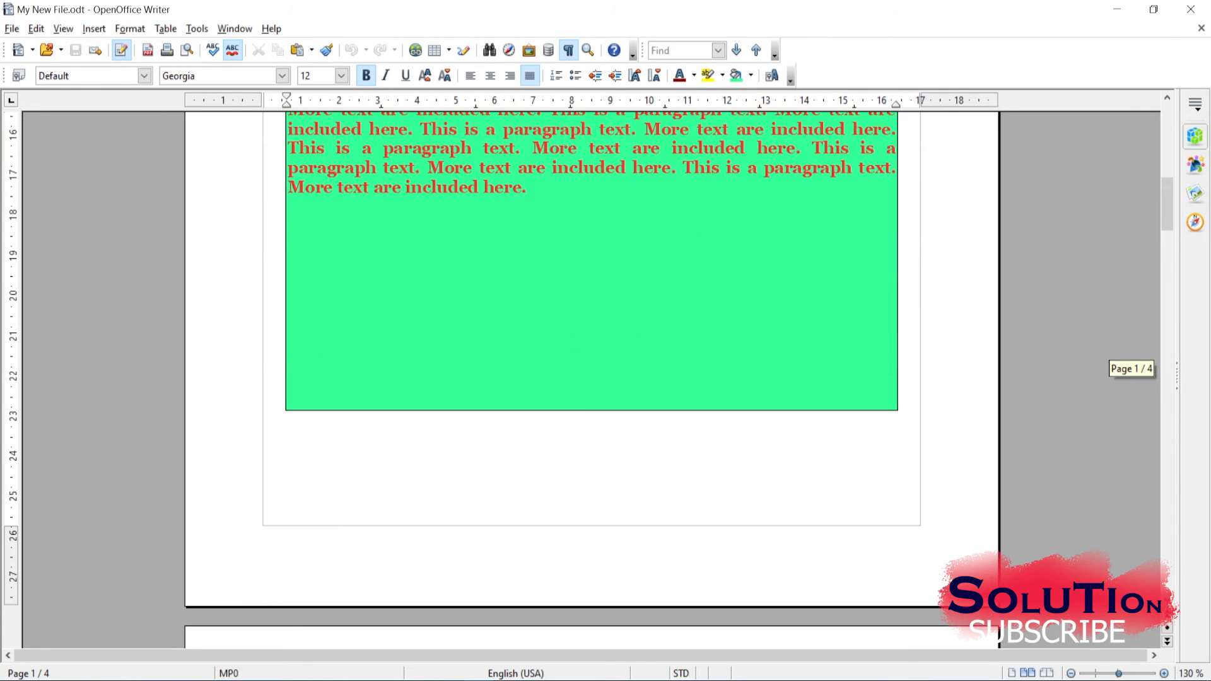
{"action": "scroll", "coordinate": [591, 349], "scroll_direction": "up", "scroll_amount": 2}
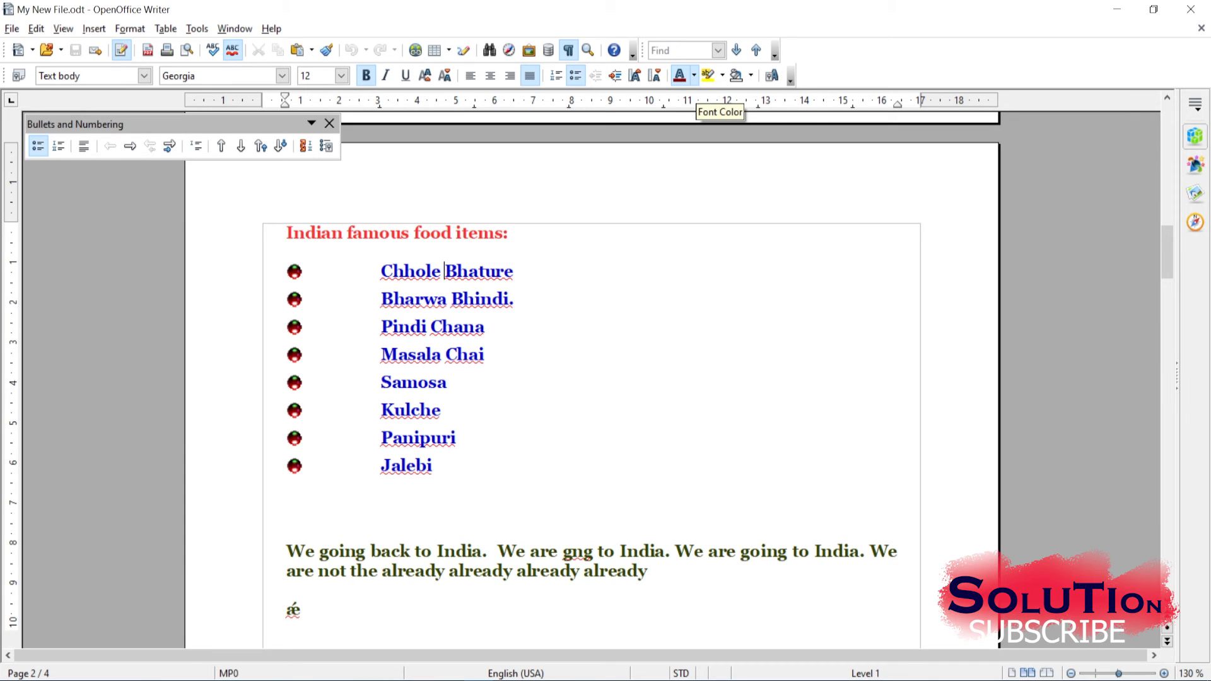
{"action": "left_click", "coordinate": [693, 76]}
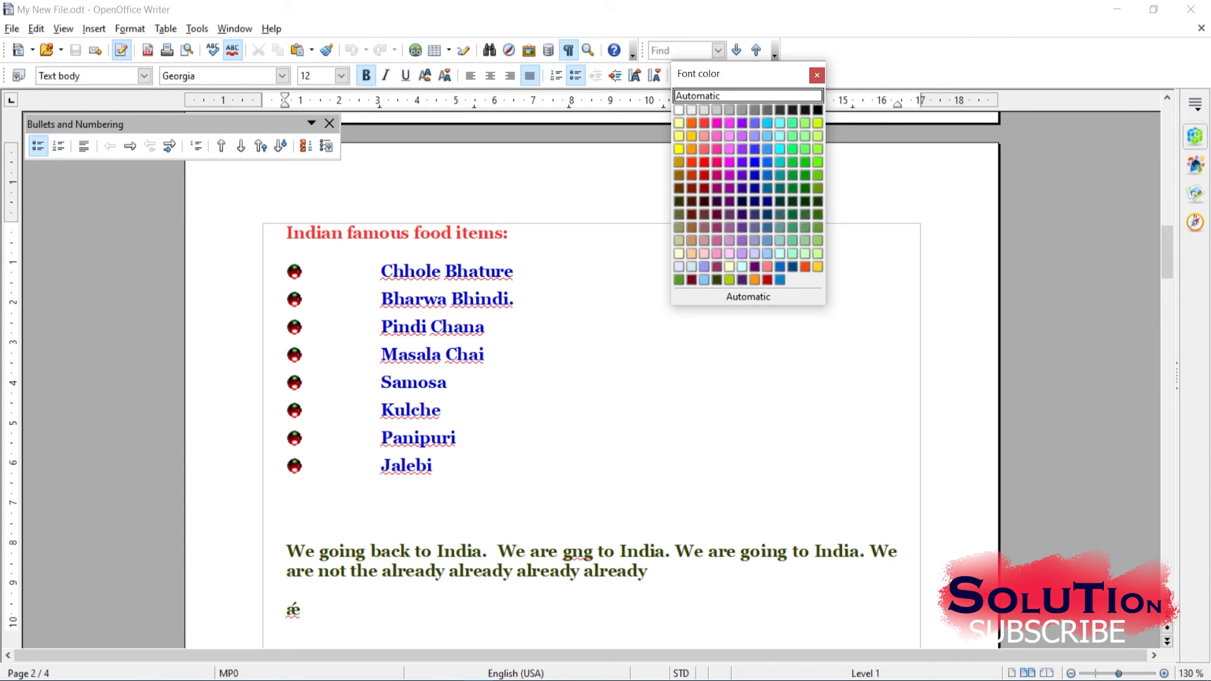
{"action": "left_click", "coordinate": [679, 110]}
Insert the text "sdfsdfsdf" between Chhole and Bhature in the first food list item as a recorded change.
{"action": "scroll", "coordinate": [285, 263], "scroll_direction": "up", "scroll_amount": 5}
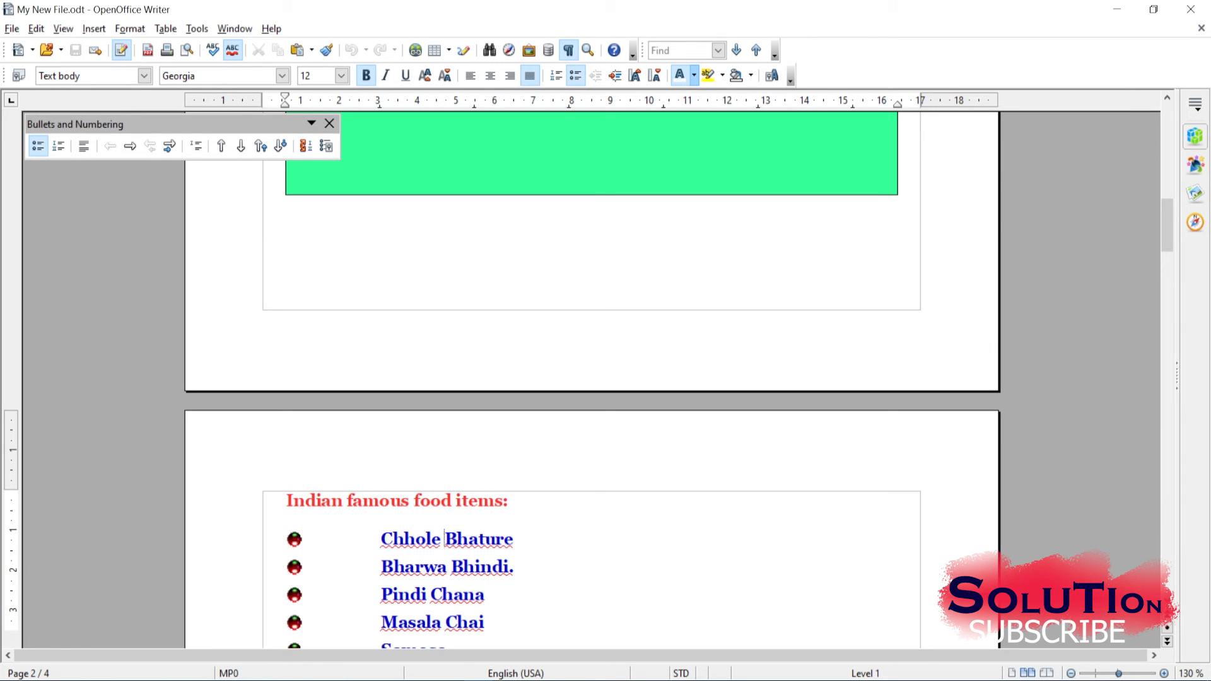
{"action": "scroll", "coordinate": [444, 538], "scroll_direction": "down", "scroll_amount": 3}
{"action": "left_click", "coordinate": [444, 382]}
{"action": "type", "text": "sdf"}
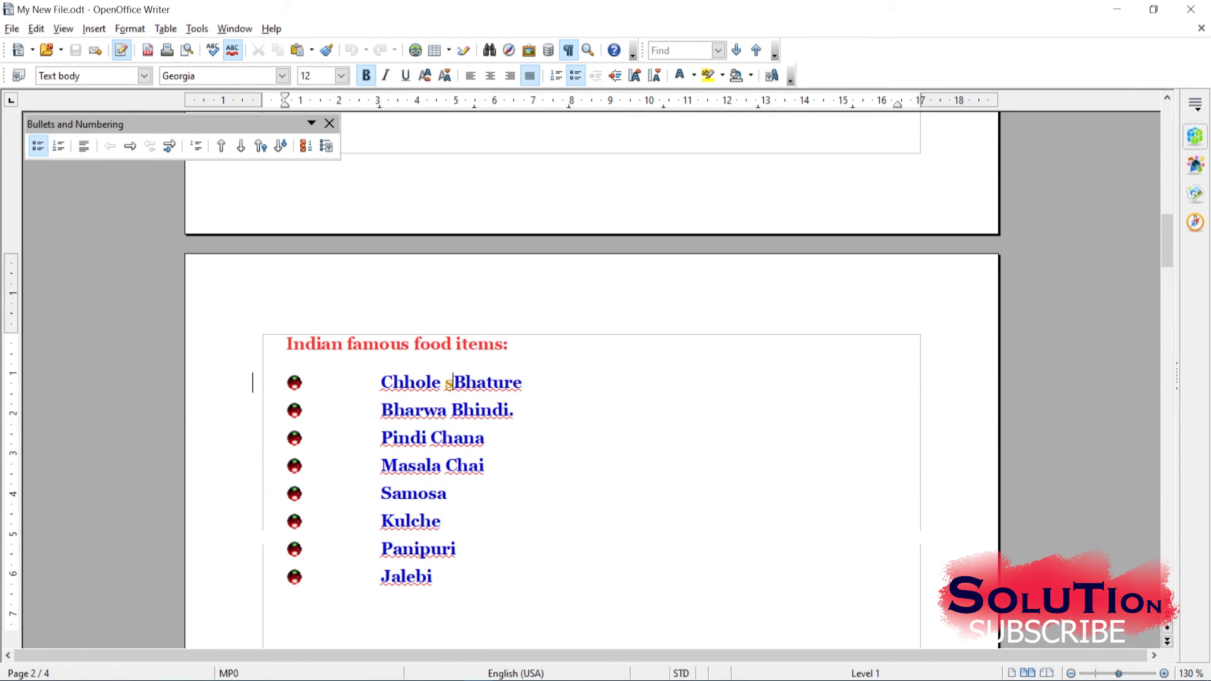
{"action": "type", "text": "sdfsdf"}
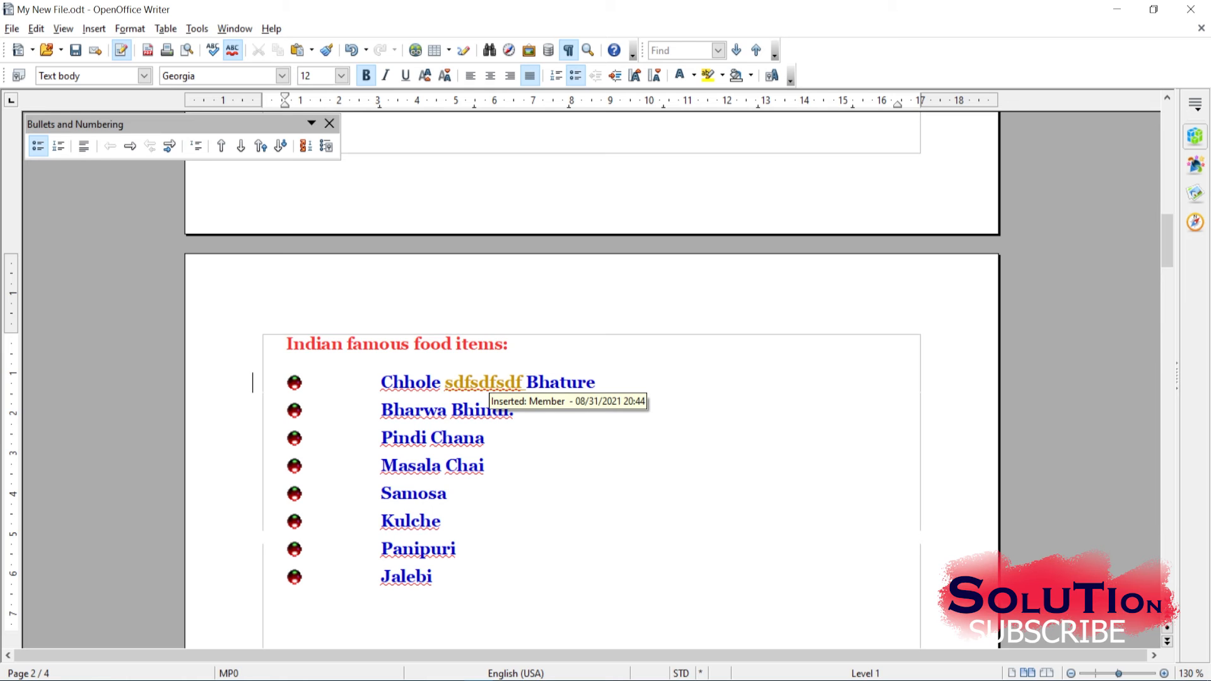
{"action": "scroll", "coordinate": [489, 391], "scroll_direction": "down", "scroll_amount": 4}
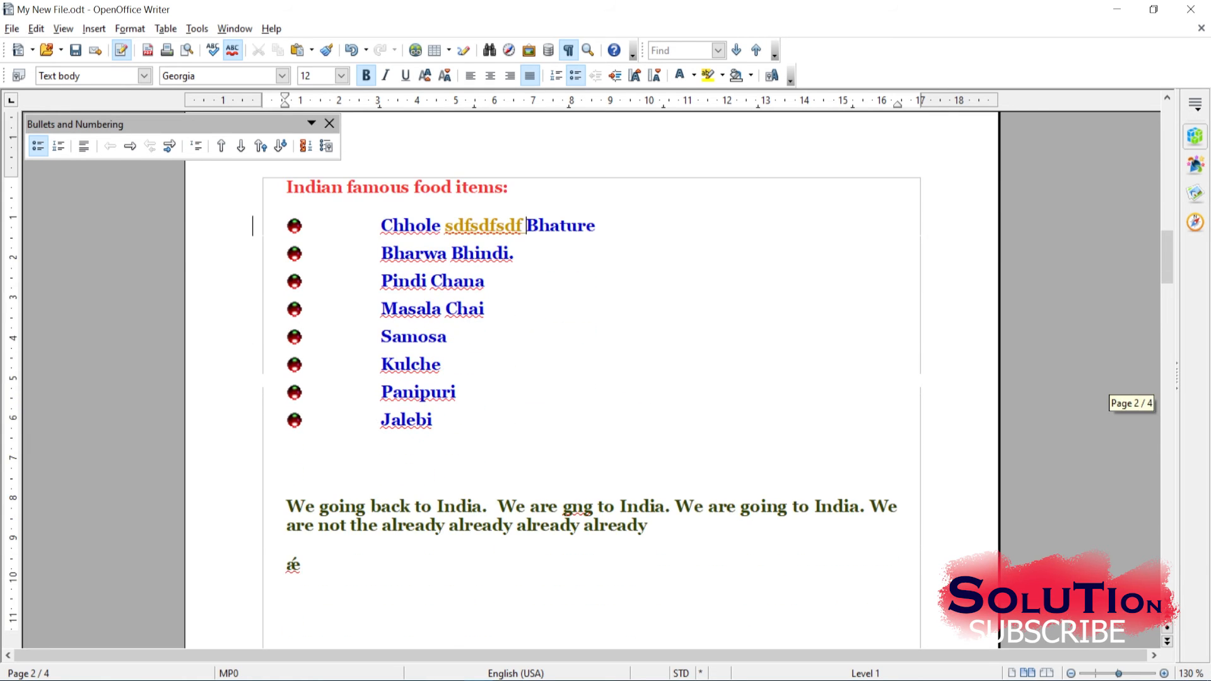
Insert the sentence "WE arew not happy to do this." after "We going back to India." as a recorded change.
{"action": "left_click", "coordinate": [496, 344]}
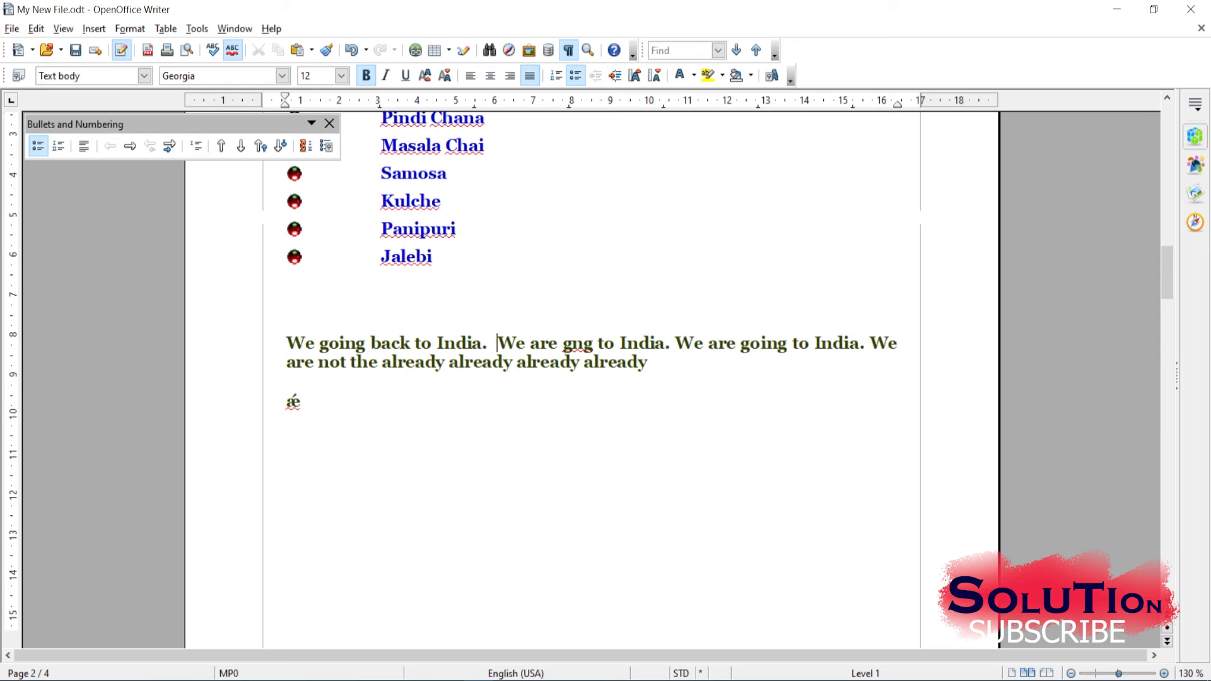
{"action": "type", "text": "WE arew "}
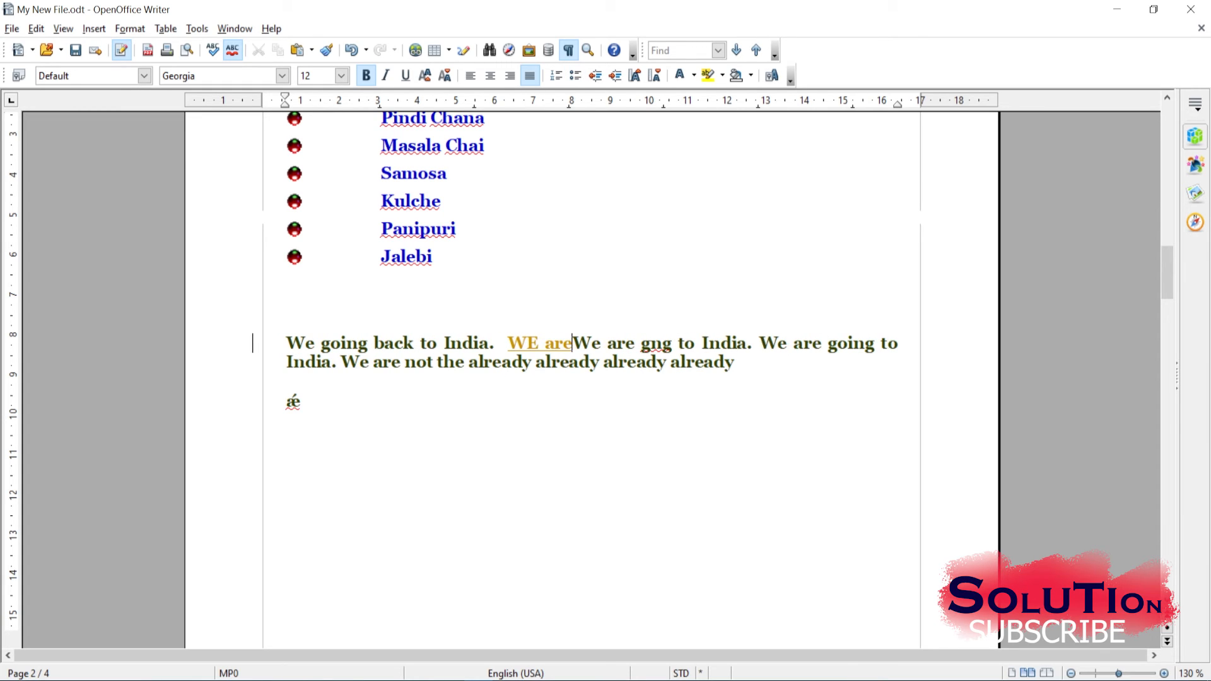
{"action": "type", "text": "not "}
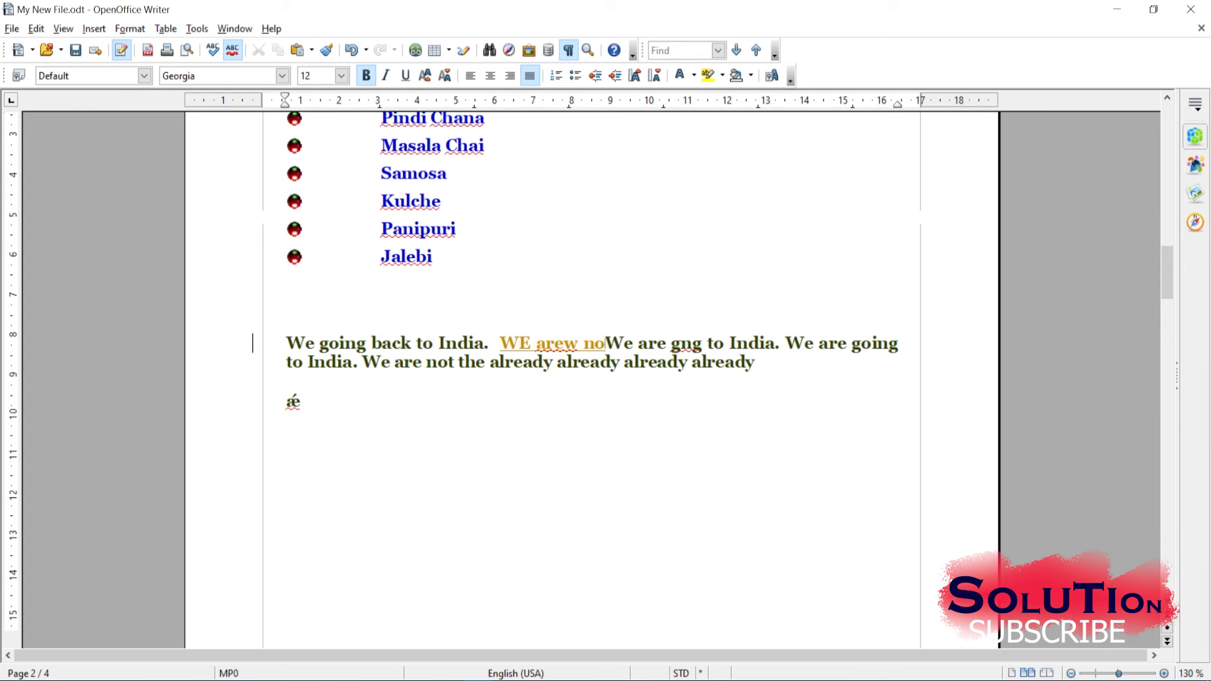
{"action": "type", "text": "happy "}
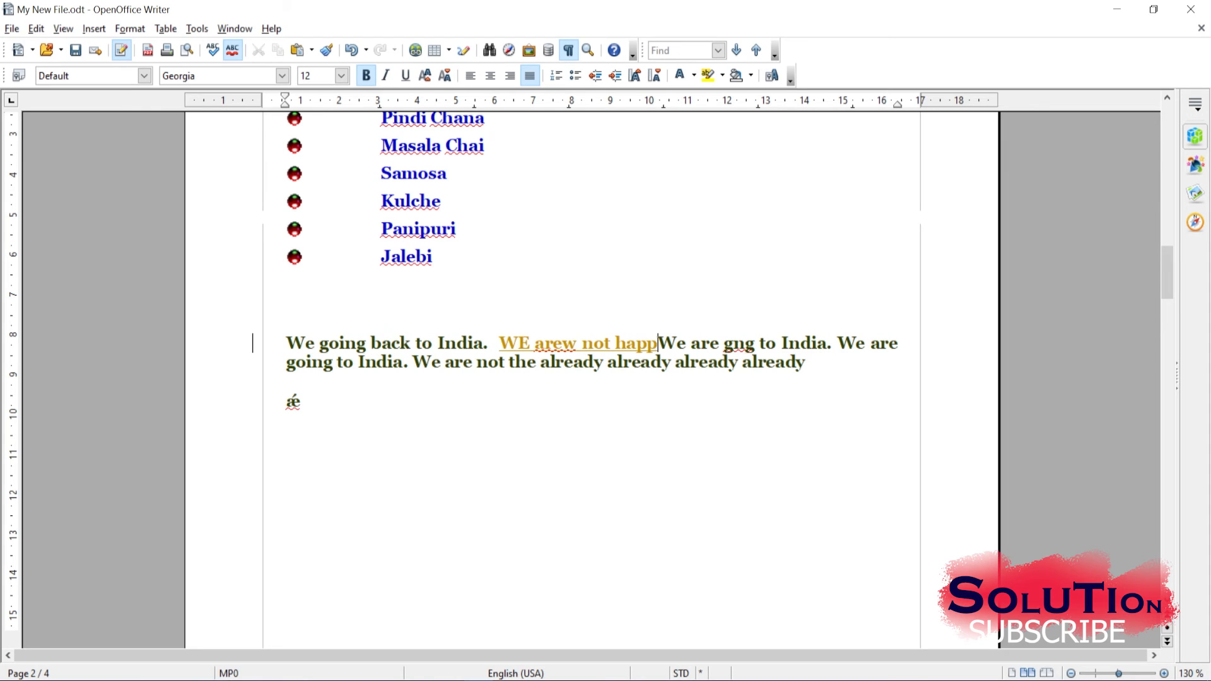
{"action": "type", "text": "to "}
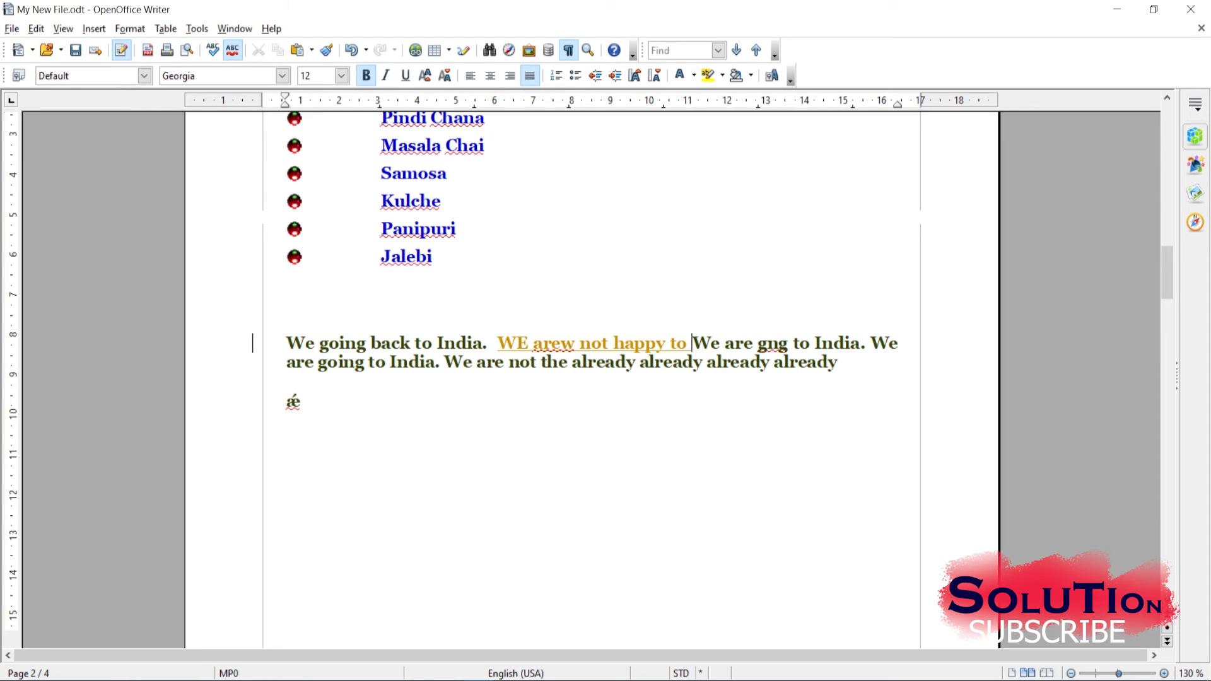
{"action": "type", "text": "do this"}
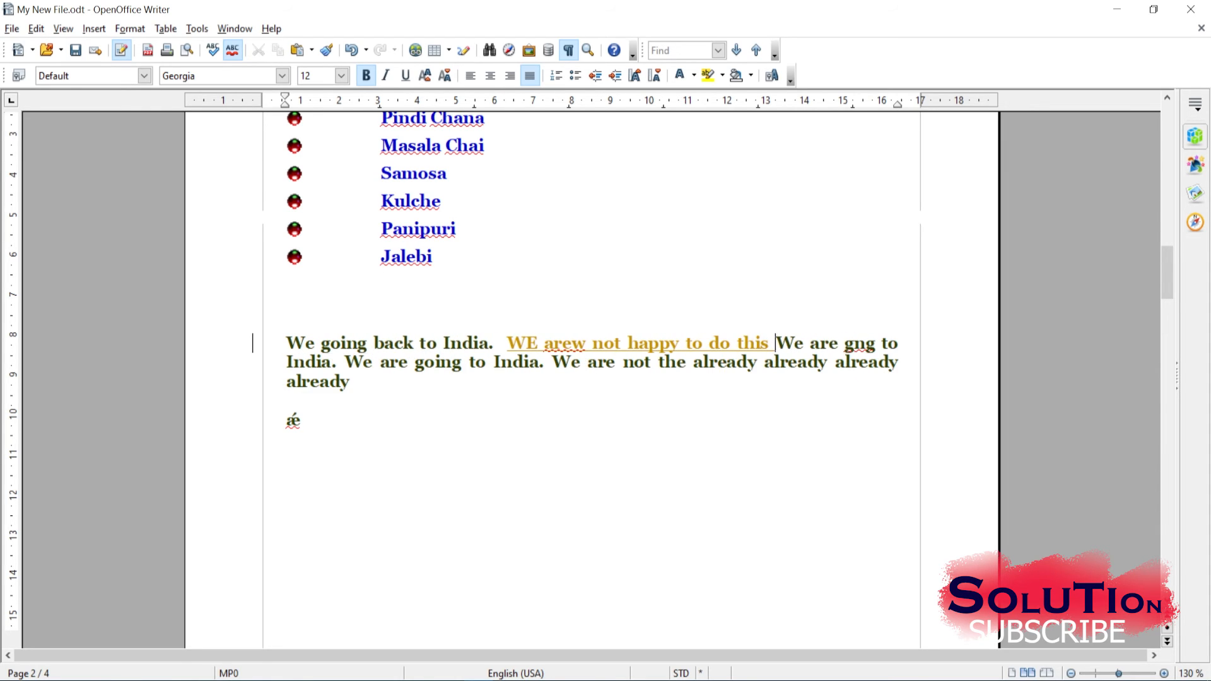
{"action": "key", "text": "BackSpace"}
{"action": "type", "text": "."}
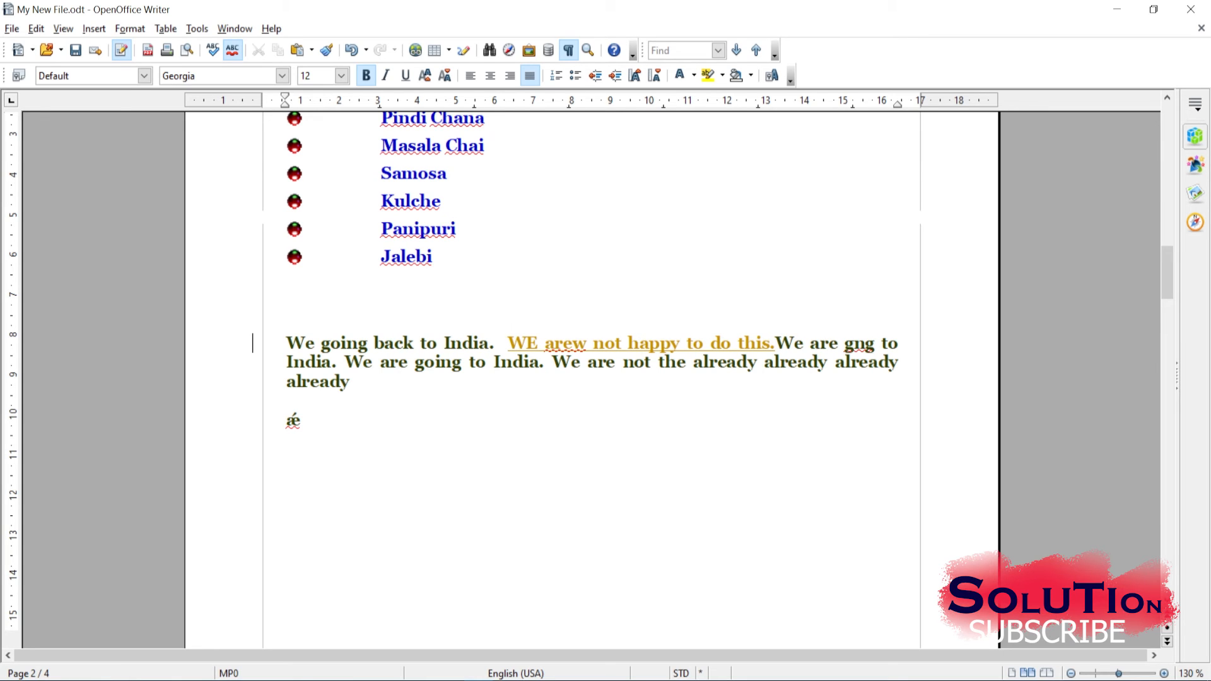
Check the change details of the inserted sentence and review the record-changes protection in the document's security properties.
{"action": "scroll", "coordinate": [497, 408], "scroll_direction": "up", "scroll_amount": 4}
{"action": "mouse_move", "coordinate": [496, 410]}
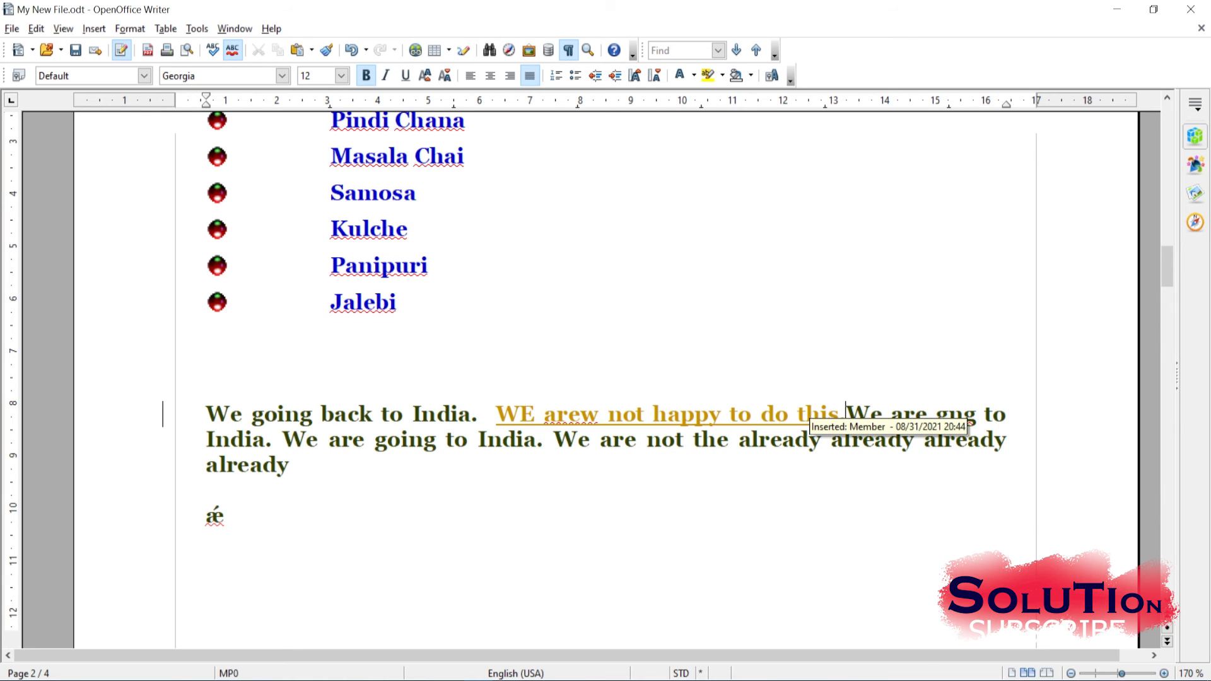
{"action": "left_click", "coordinate": [11, 28]}
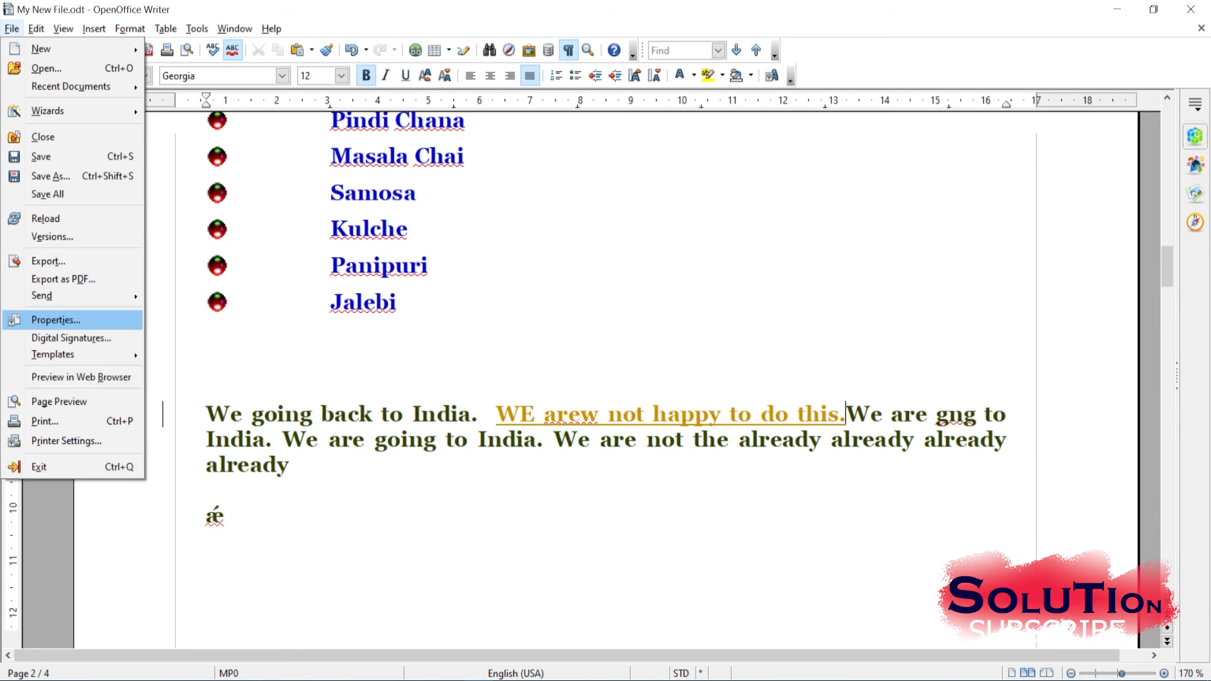
{"action": "left_click", "coordinate": [38, 320]}
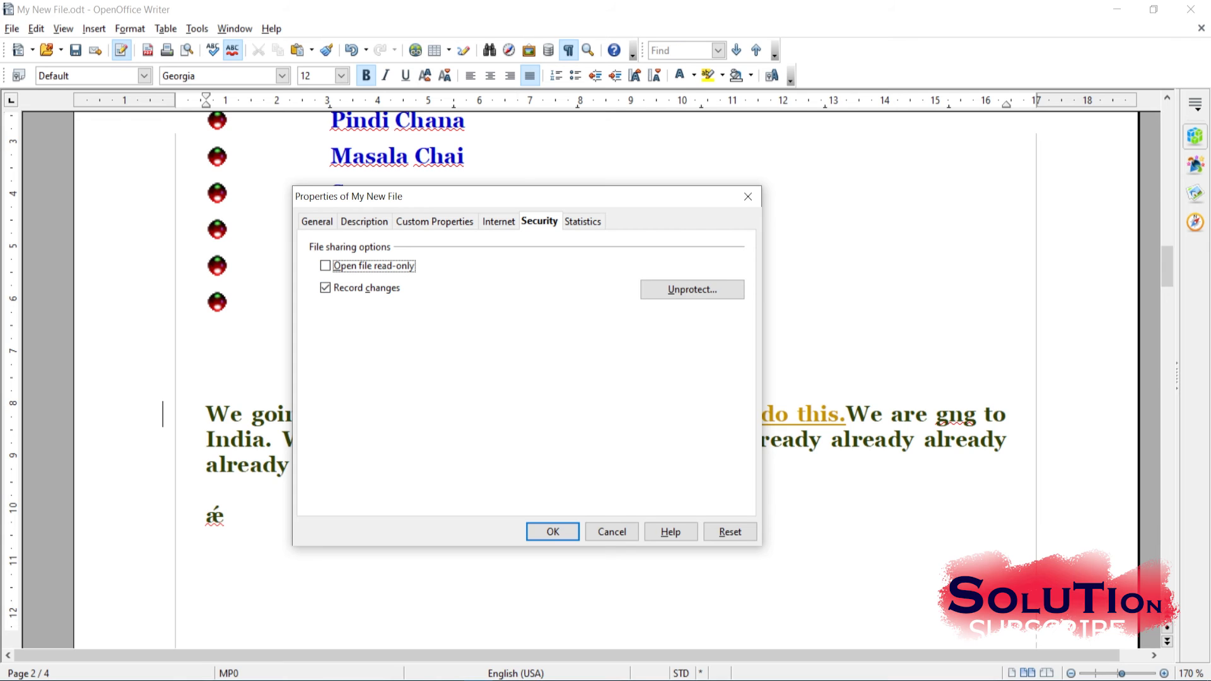
{"action": "left_click", "coordinate": [553, 531]}
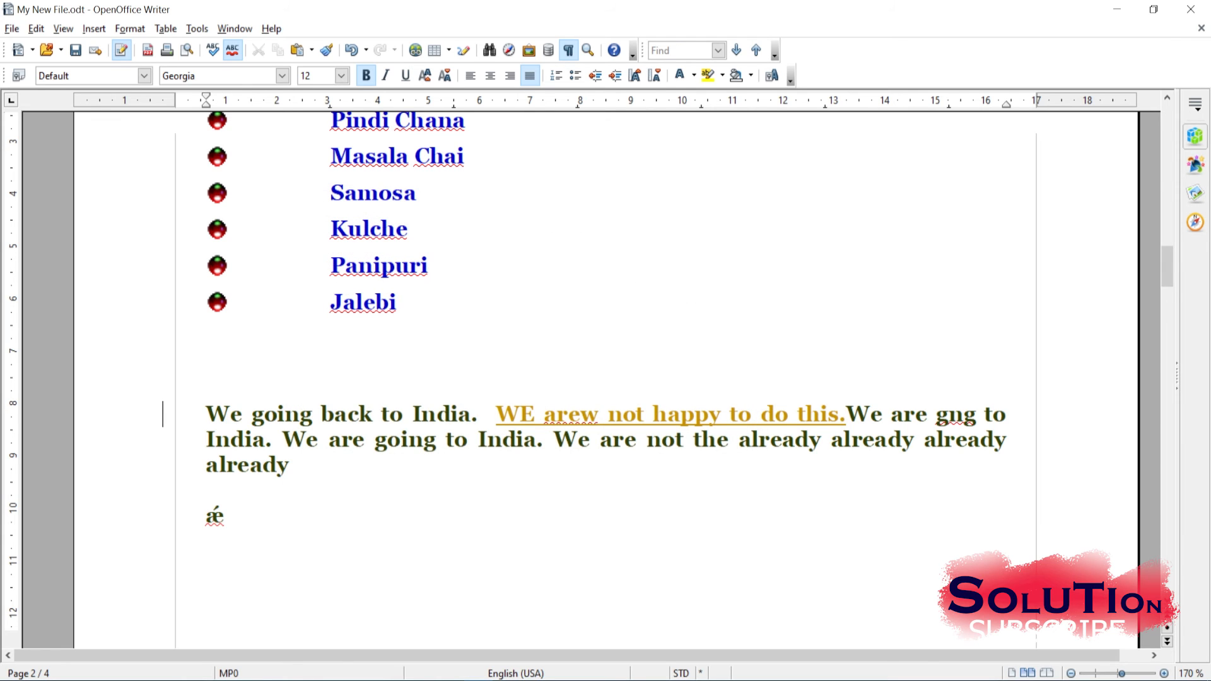
Close My New File, saving the changes, and reopen the document from the Class IX IT folder.
{"action": "scroll", "coordinate": [605, 378], "scroll_direction": "up", "scroll_amount": 10}
{"action": "left_click", "coordinate": [1190, 9]}
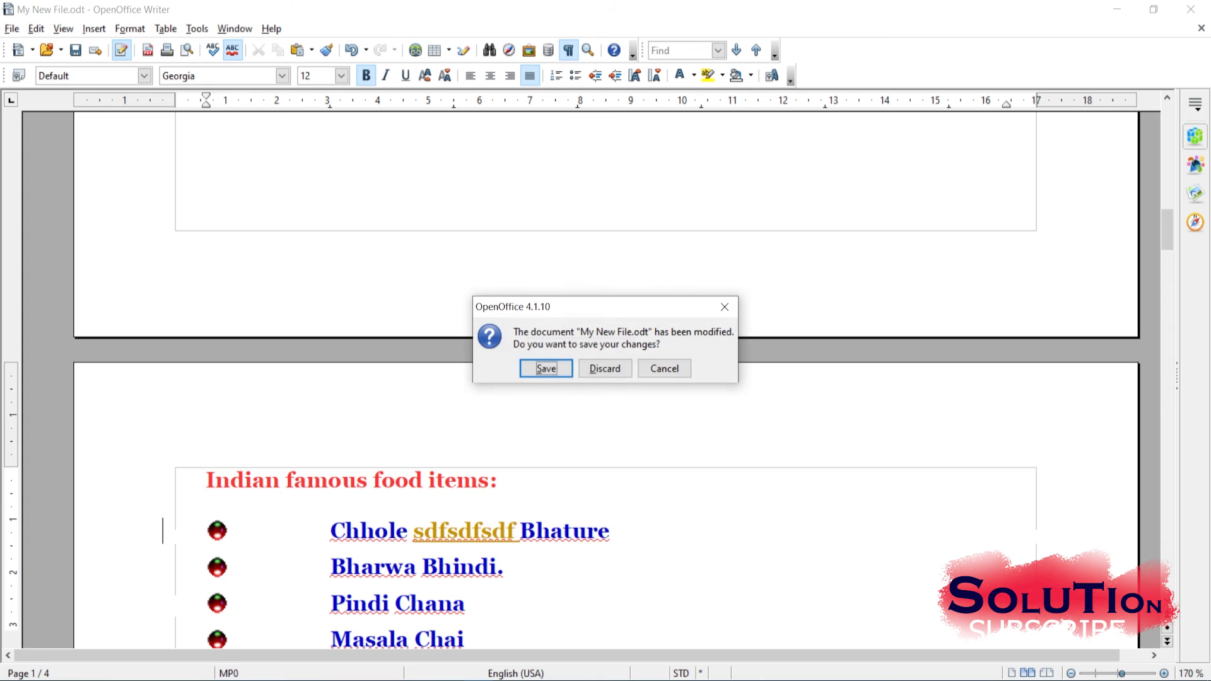
{"action": "left_click", "coordinate": [546, 368]}
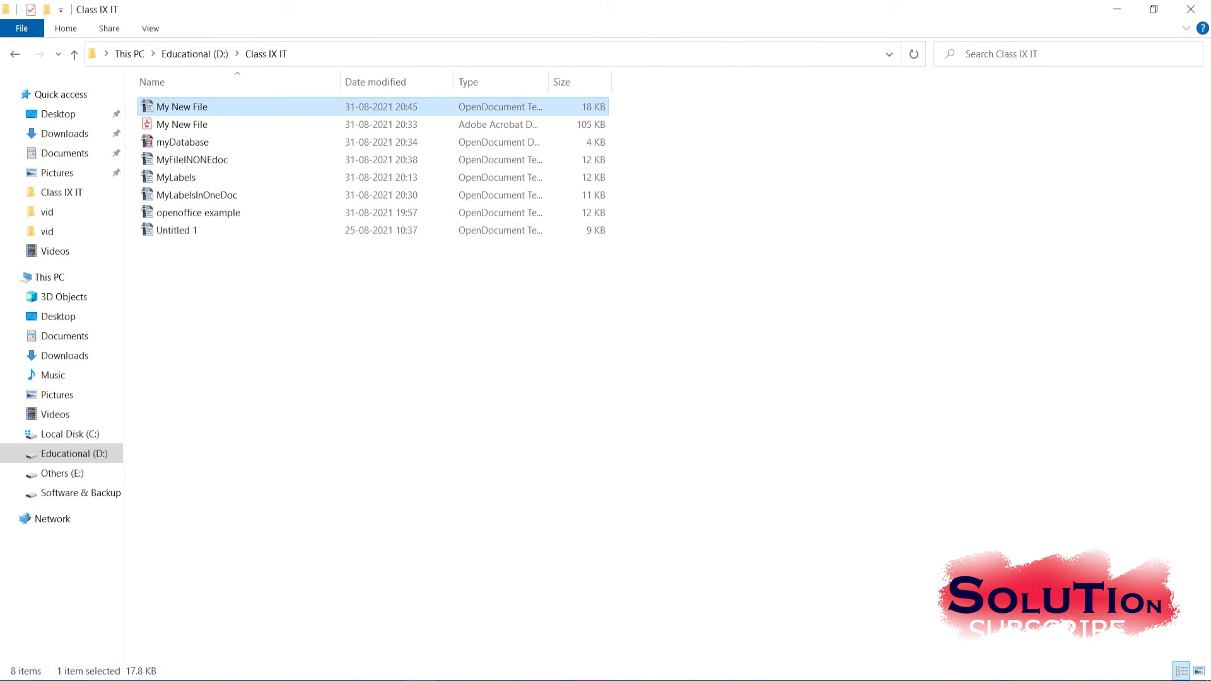
{"action": "key", "text": "Return"}
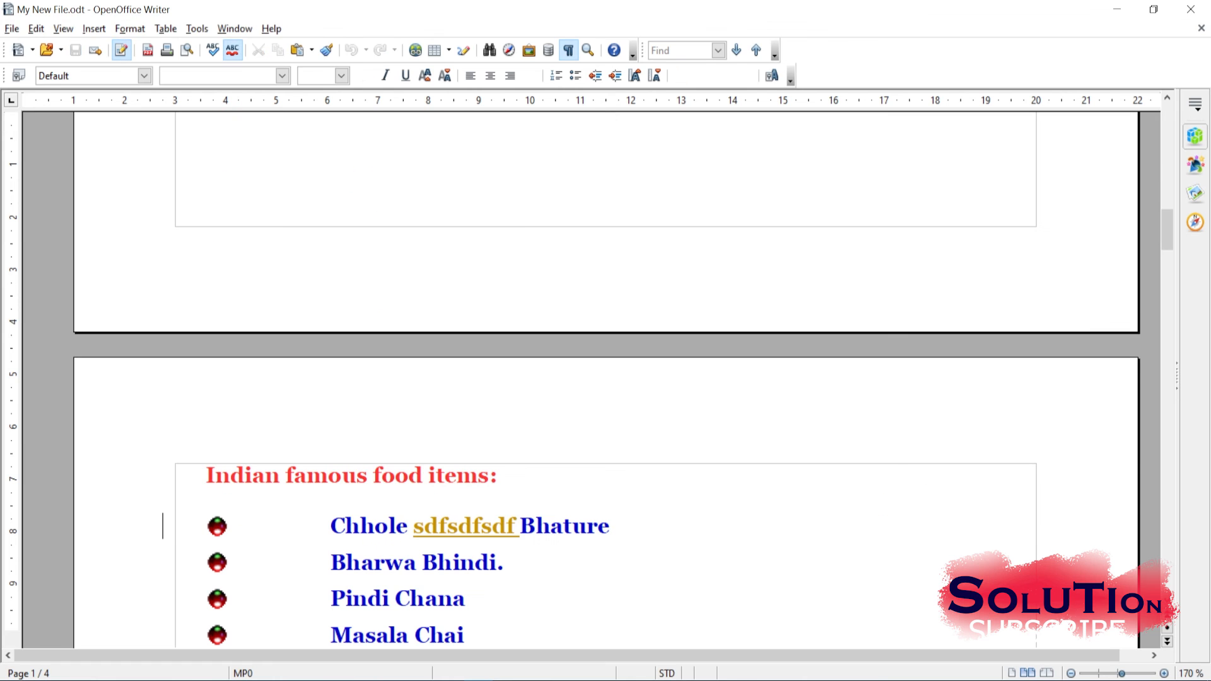
Examine the change details of the recorded sentence in the paragraph below the food list of the reopened document.
{"action": "scroll", "coordinate": [502, 343], "scroll_direction": "down", "scroll_amount": 8}
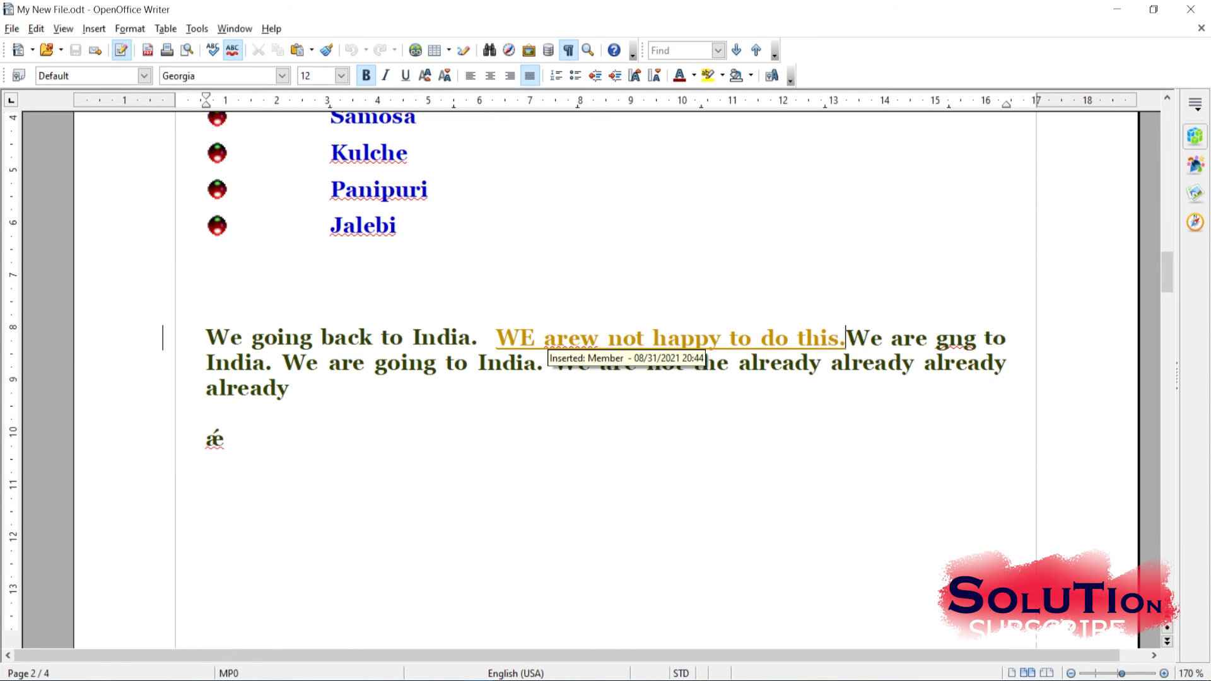
{"action": "key", "text": "BackSpace"}
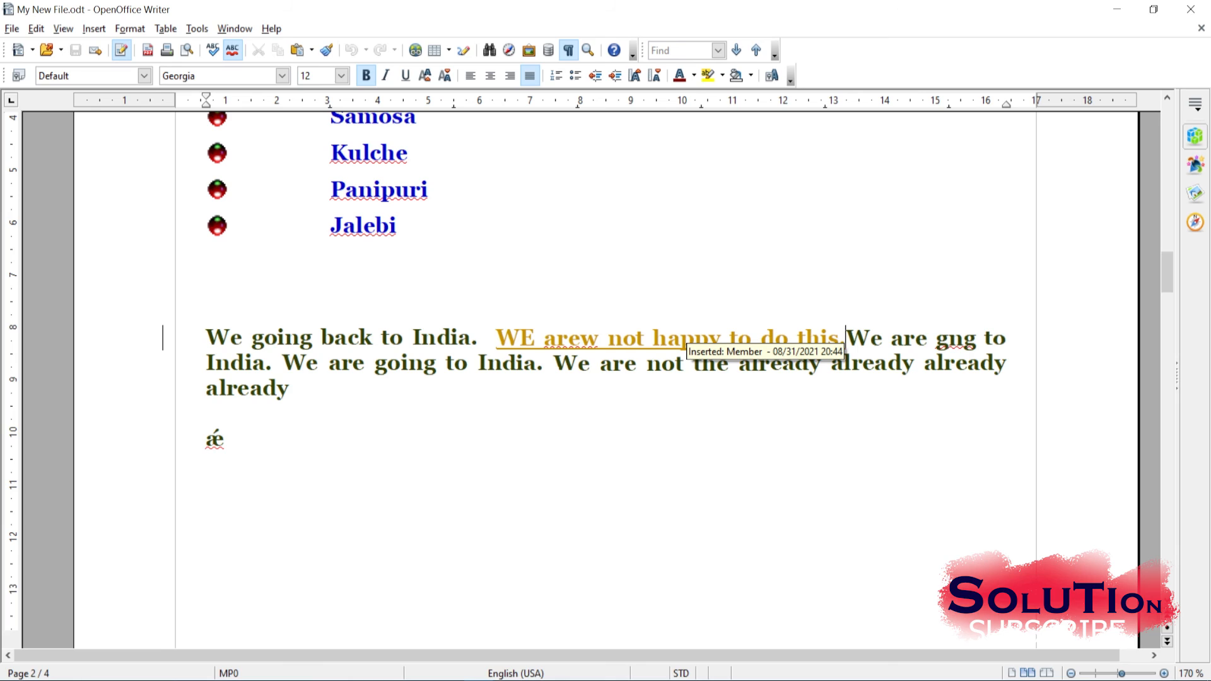
{"action": "type", "text": "."}
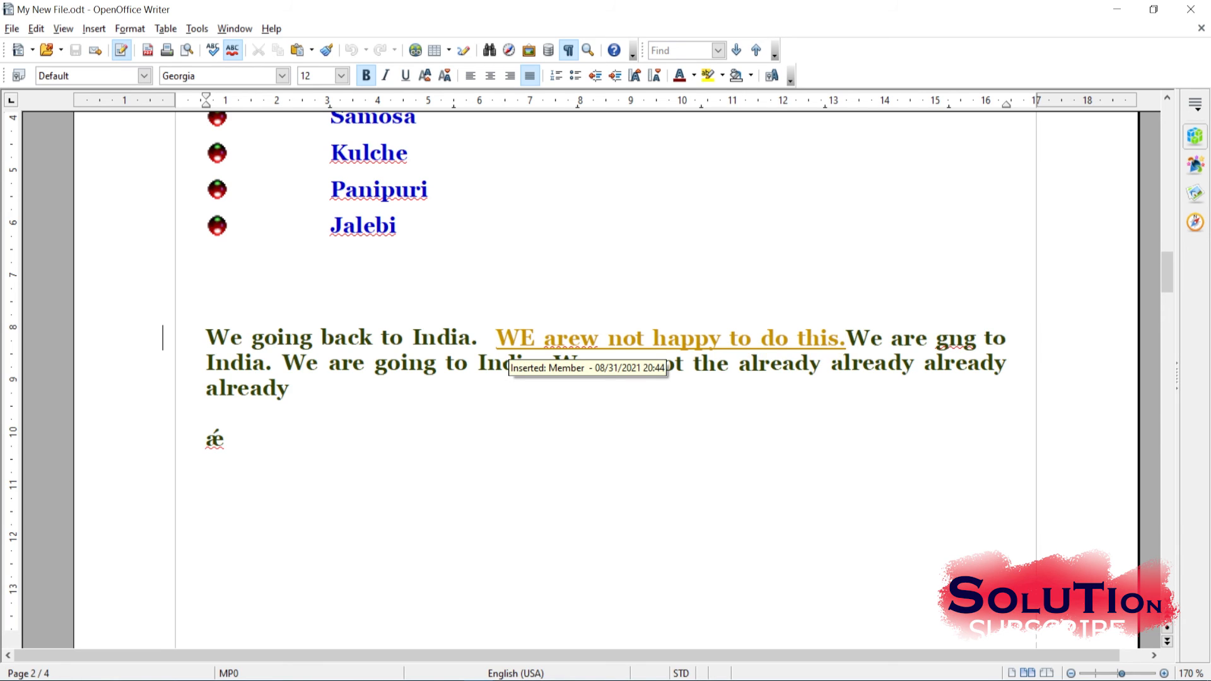
{"action": "left_click", "coordinate": [225, 438]}
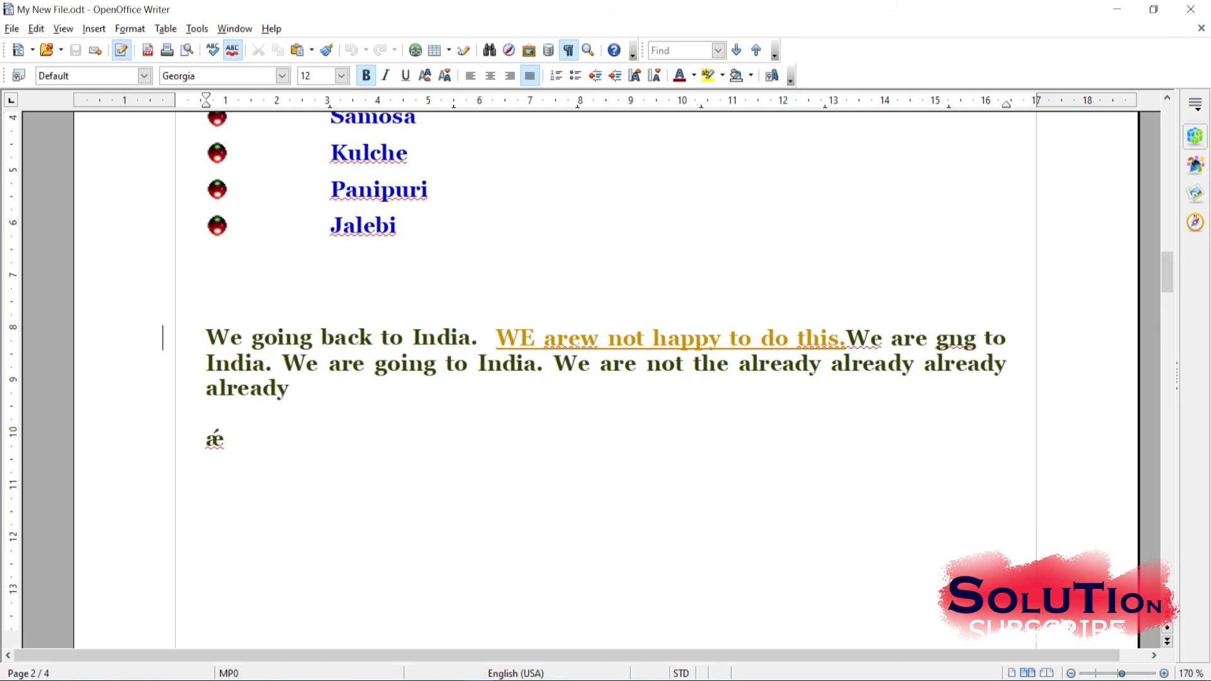